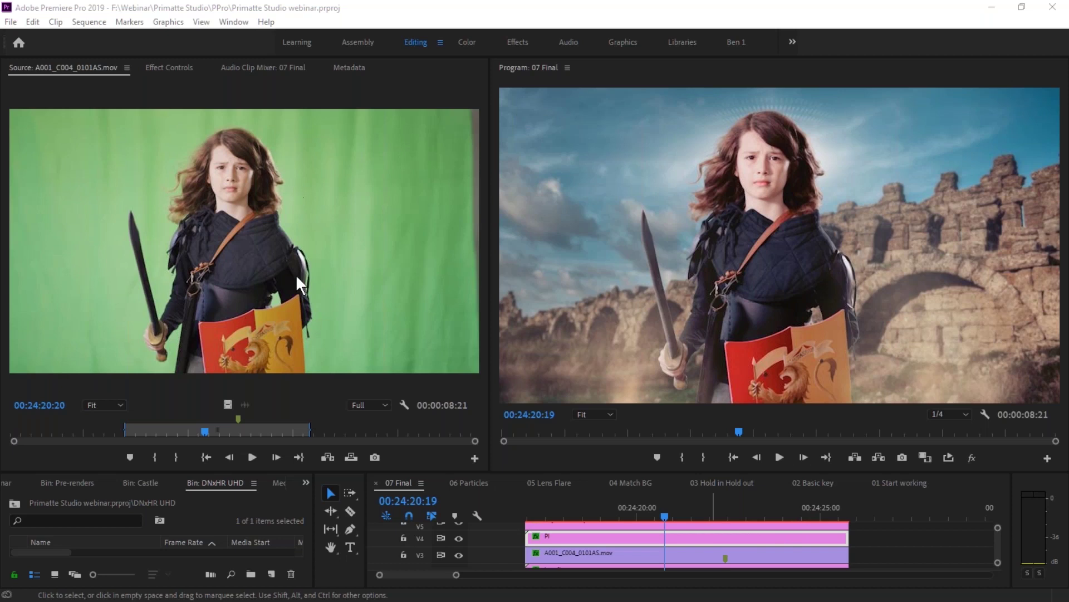
- Scrub through the raw green-screen clip and the finished composite in the 07 Final sequence to compare them
left_click_drag(177, 428, 247, 435)
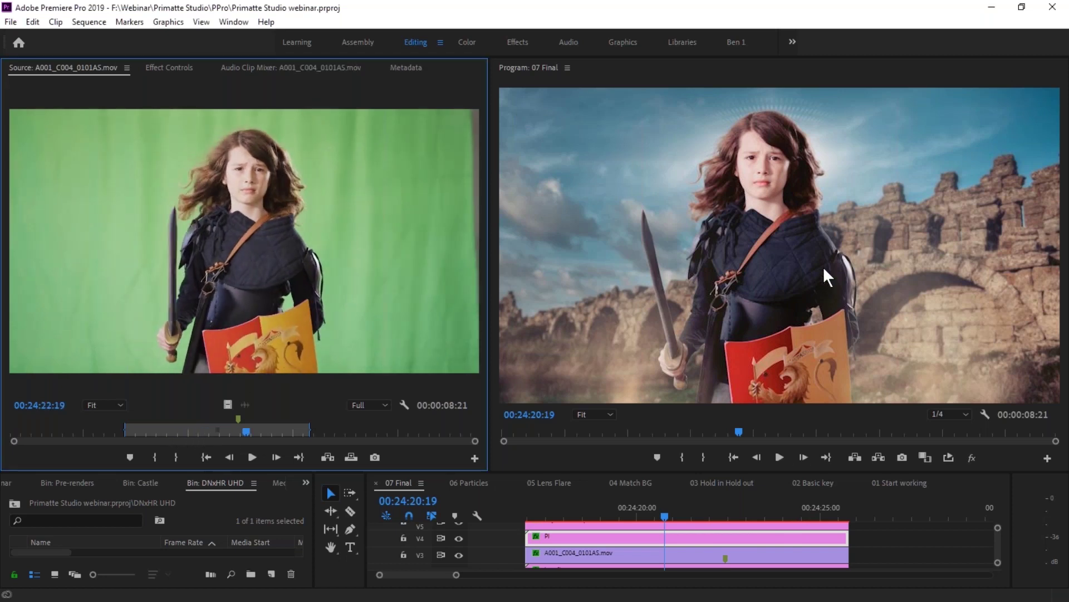
left_click_drag(583, 513, 715, 514)
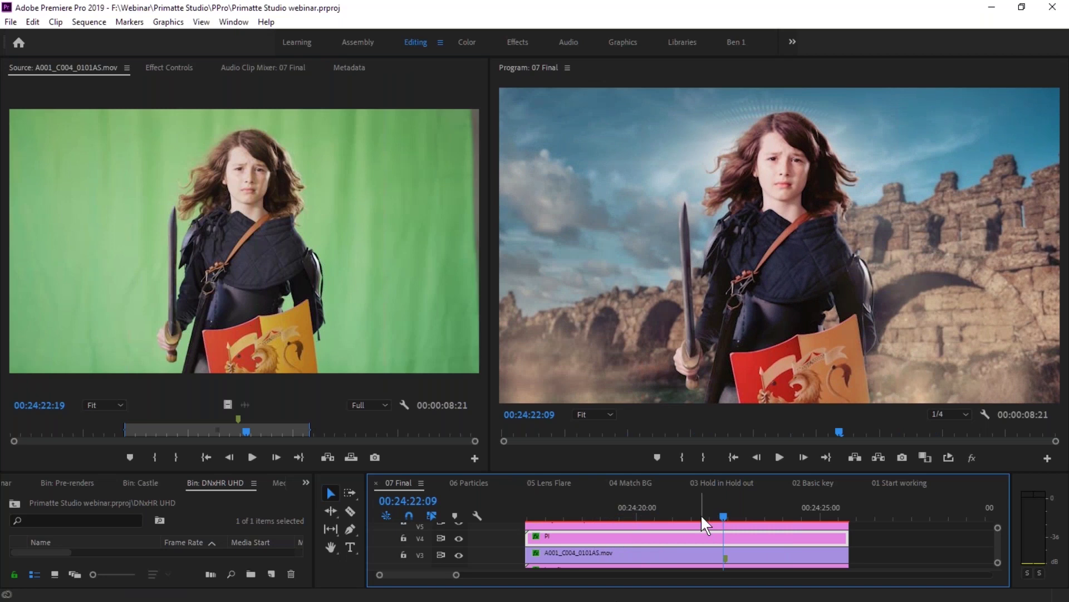
mouse_move(702, 511)
left_mouse_down()
mouse_move(670, 516)
mouse_move(697, 514)
left_mouse_up()
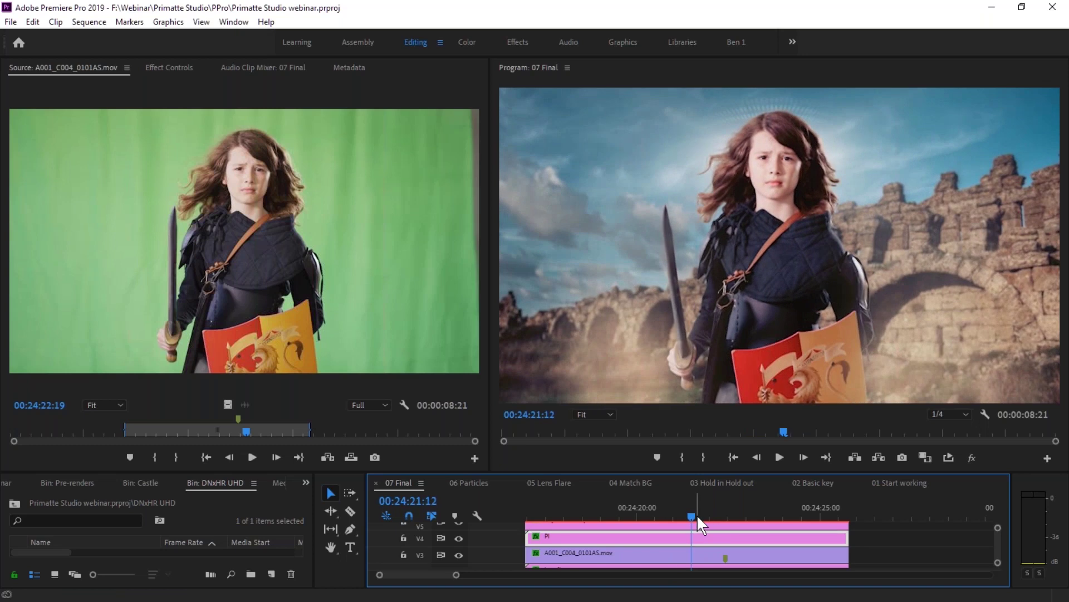
- Open the 01 Start working sequence and scrub through its green-screen footage in a maximized program monitor
left_click(892, 481)
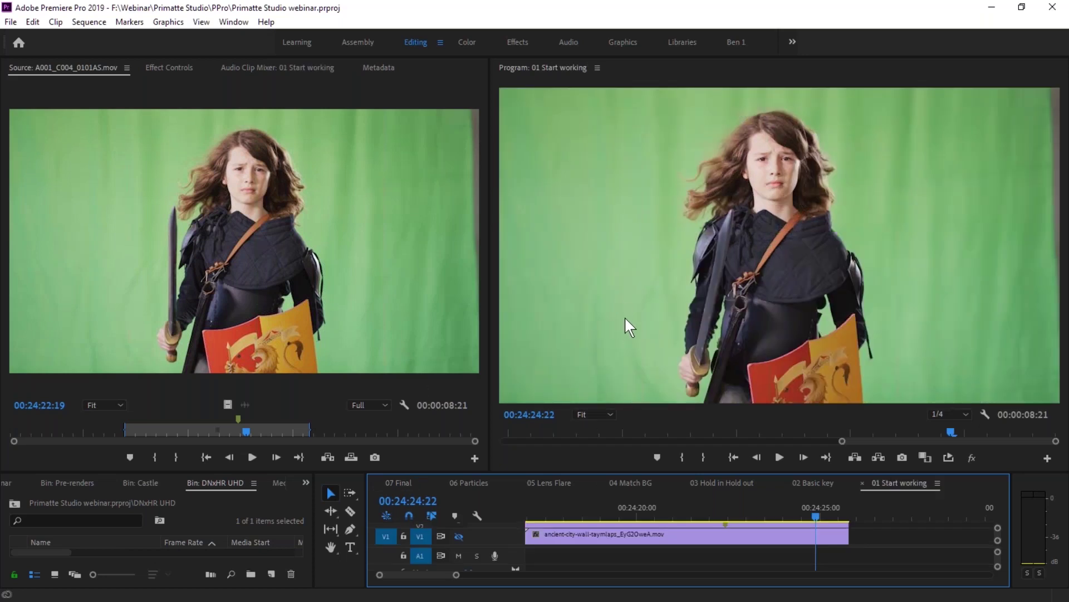
key("grave")
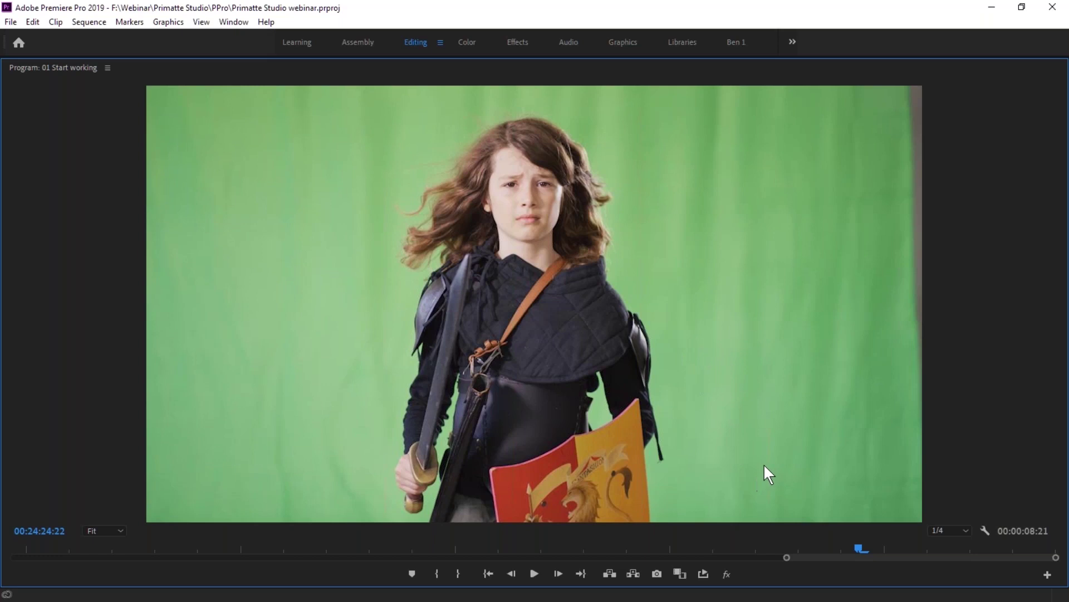
left_click_drag(845, 550, 580, 551)
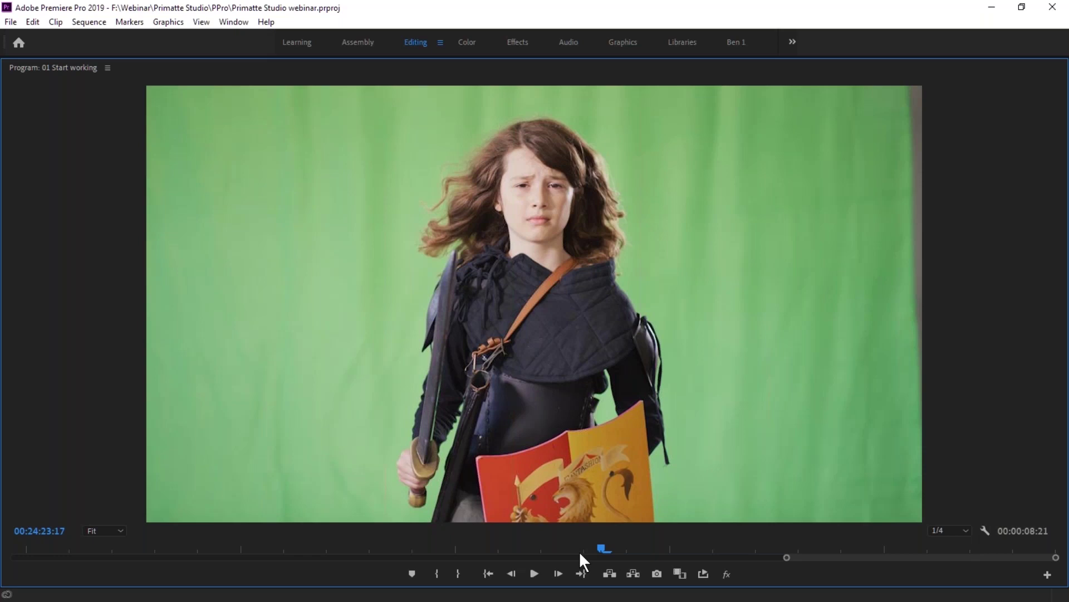
left_click(265, 548)
left_click_drag(272, 547, 304, 552)
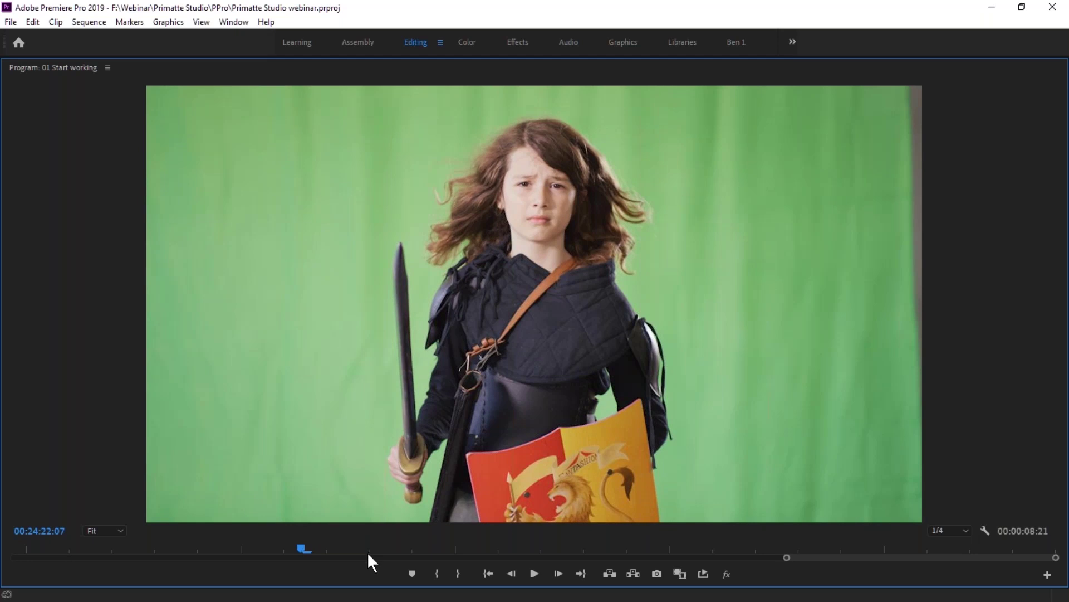
left_click_drag(326, 547, 361, 544)
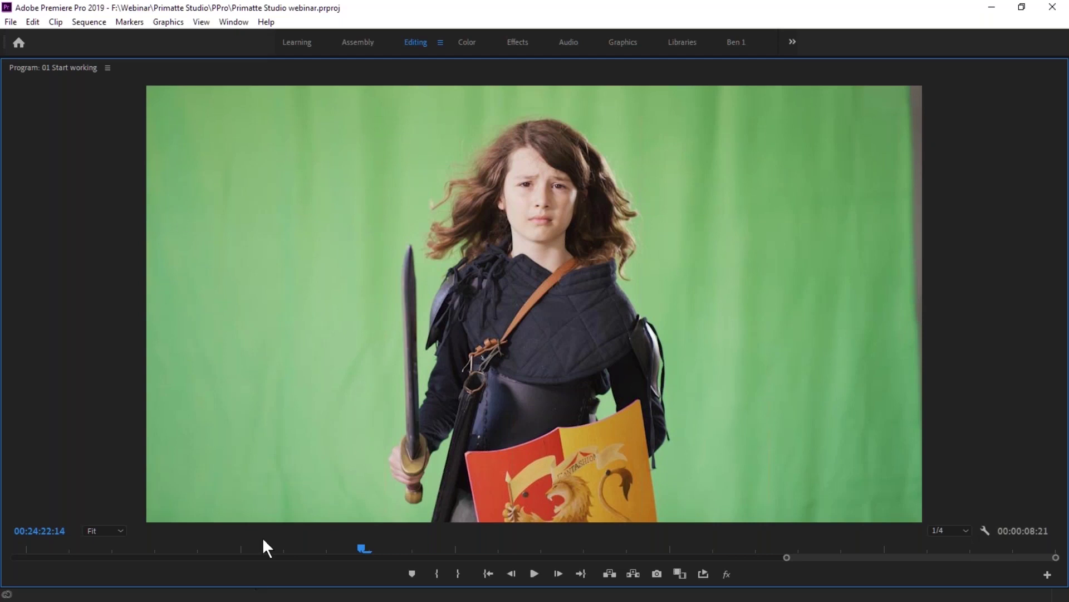
- Magnify the program view to 150% and examine the hair, clothing, sword and shield edges, ending at 00:24:21:15
left_click(90, 530)
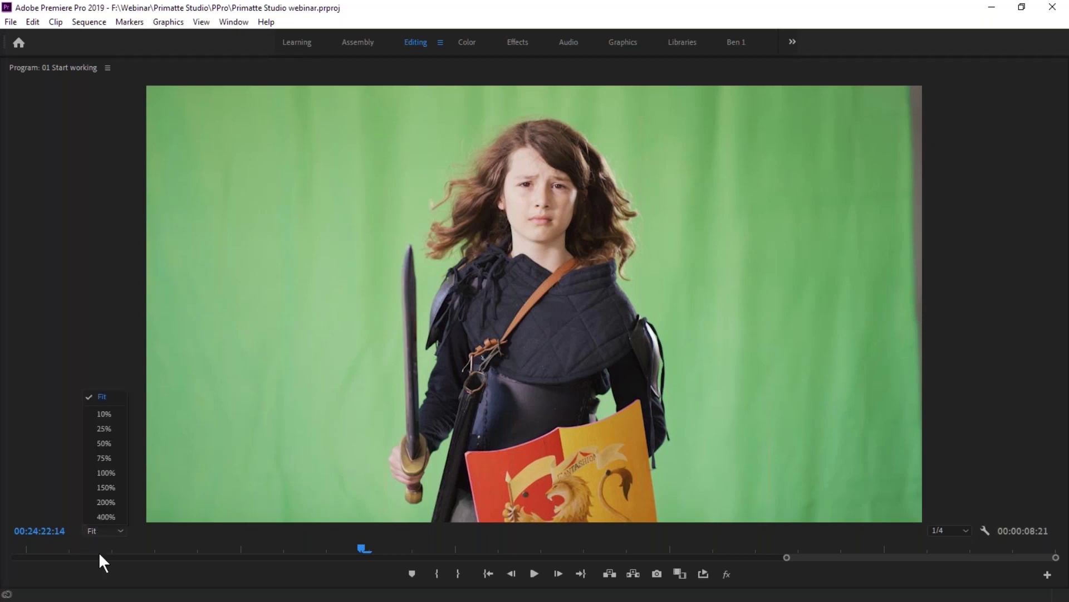
left_click(106, 487)
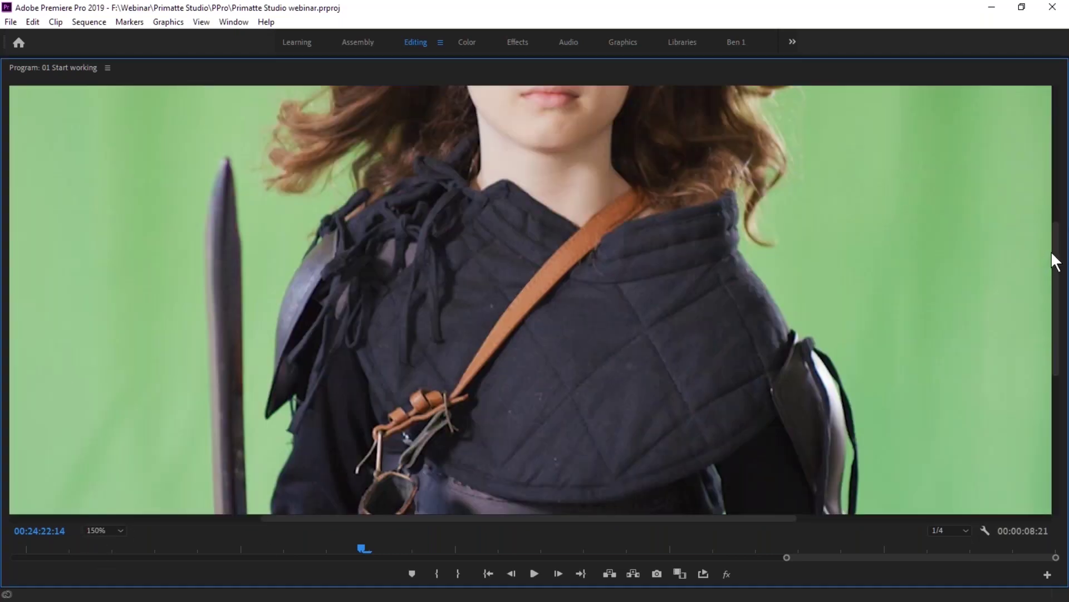
scroll(1054, 261, "up", 5)
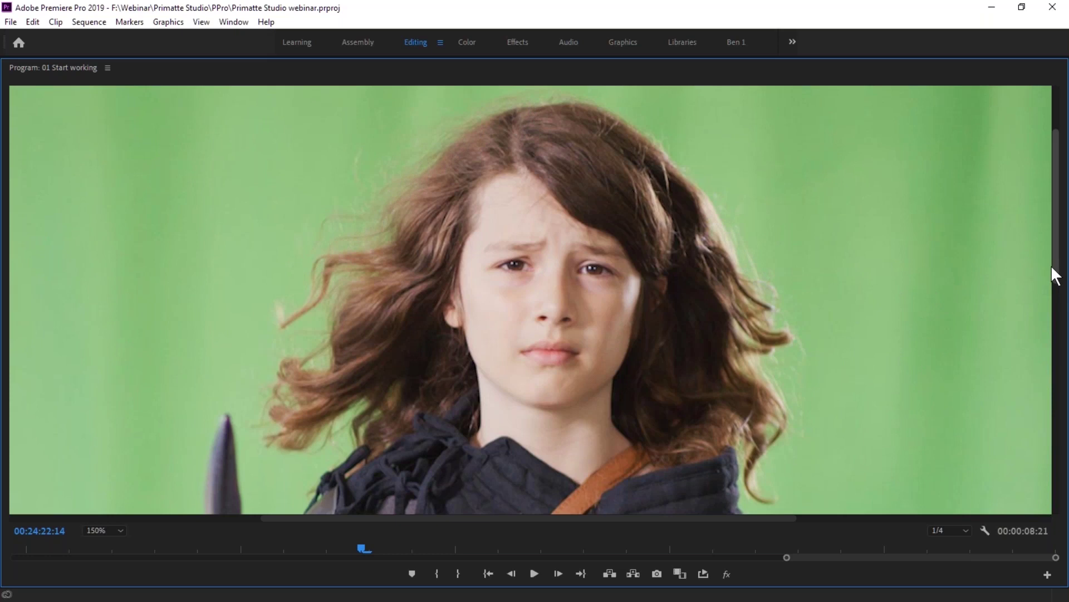
left_click_drag(1052, 268, 1049, 296)
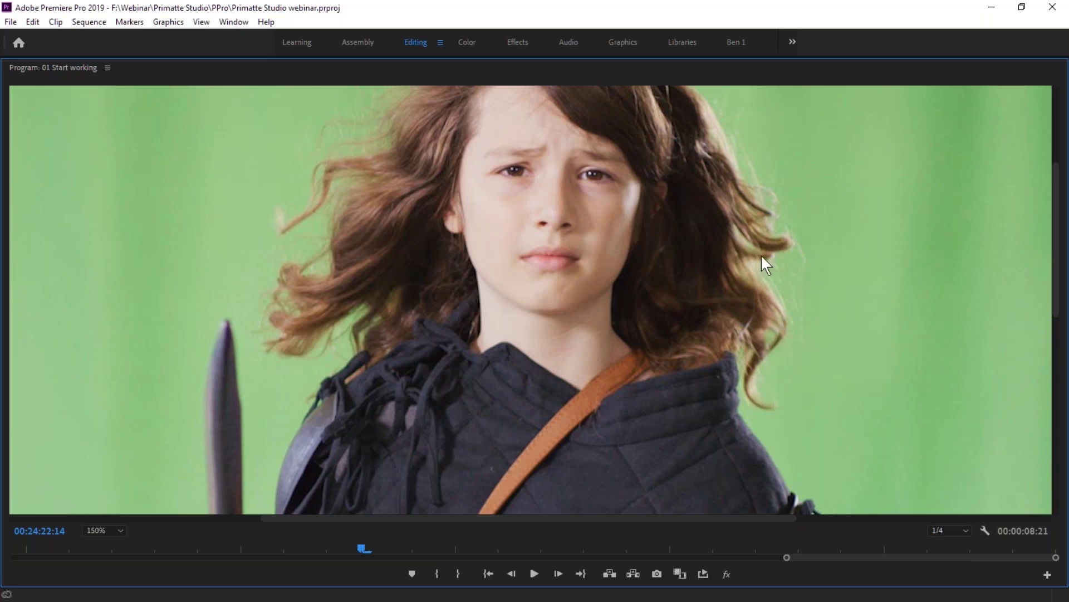
scroll(1055, 281, "down", 2)
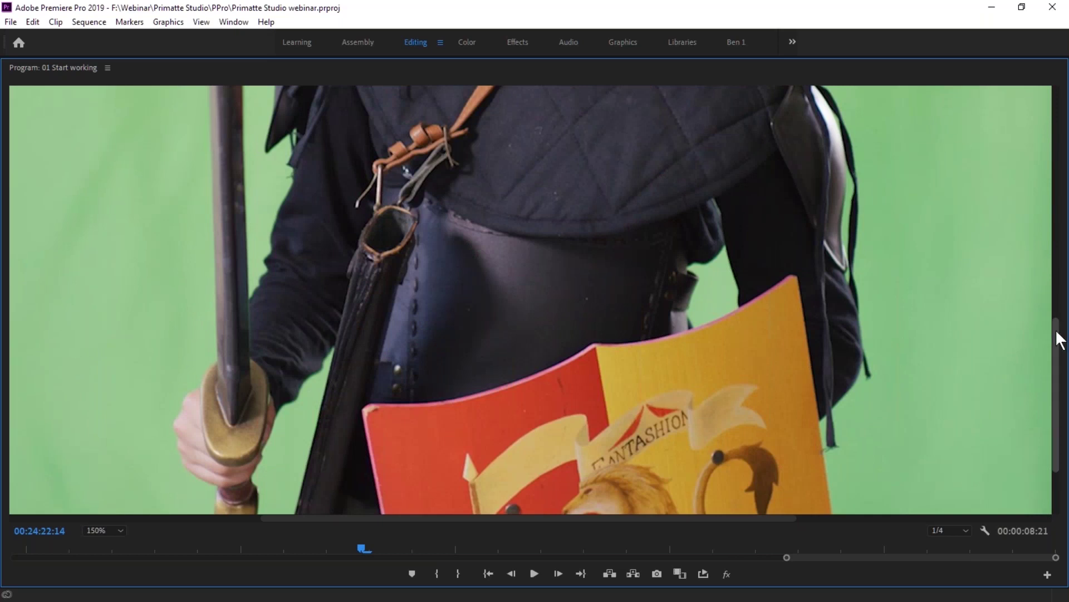
left_click_drag(1058, 339, 1053, 303)
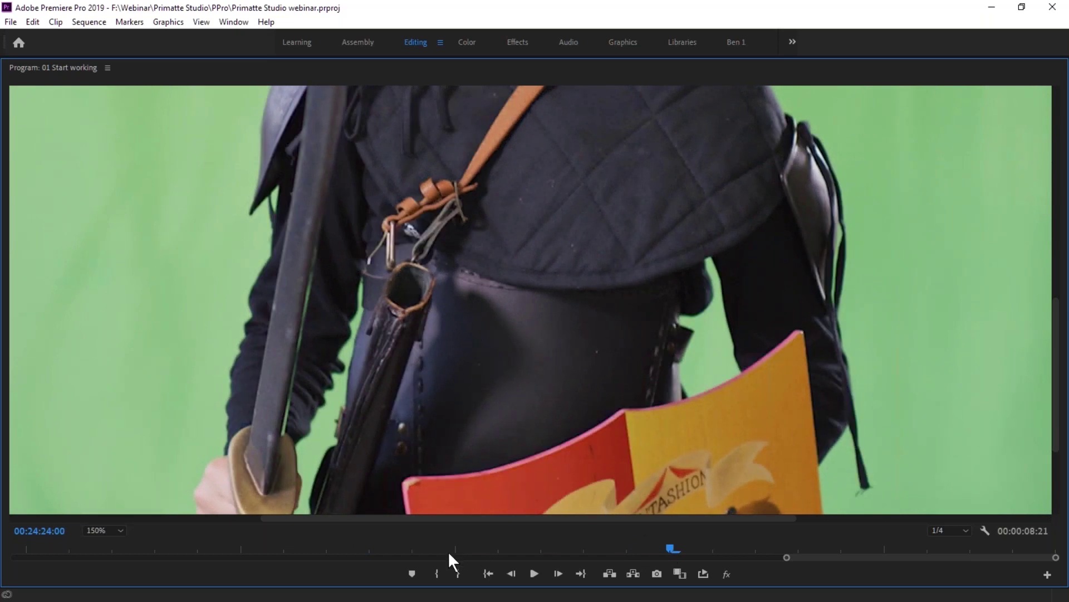
left_click_drag(449, 553, 158, 551)
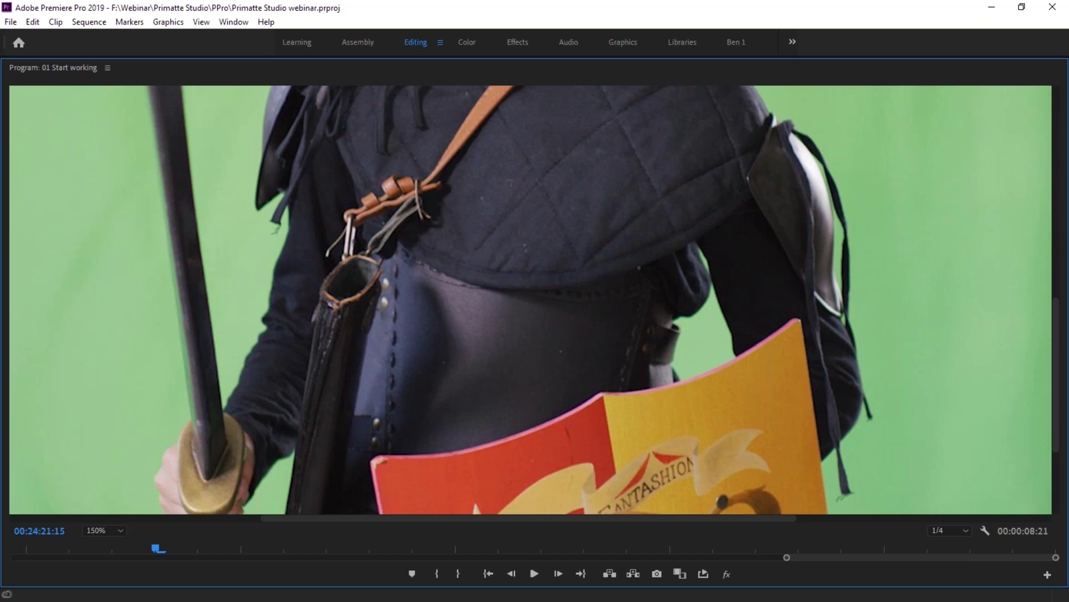
- Set the program view back to Fit, restore the full panel layout and widen the program monitor
left_click(103, 528)
left_click(101, 399)
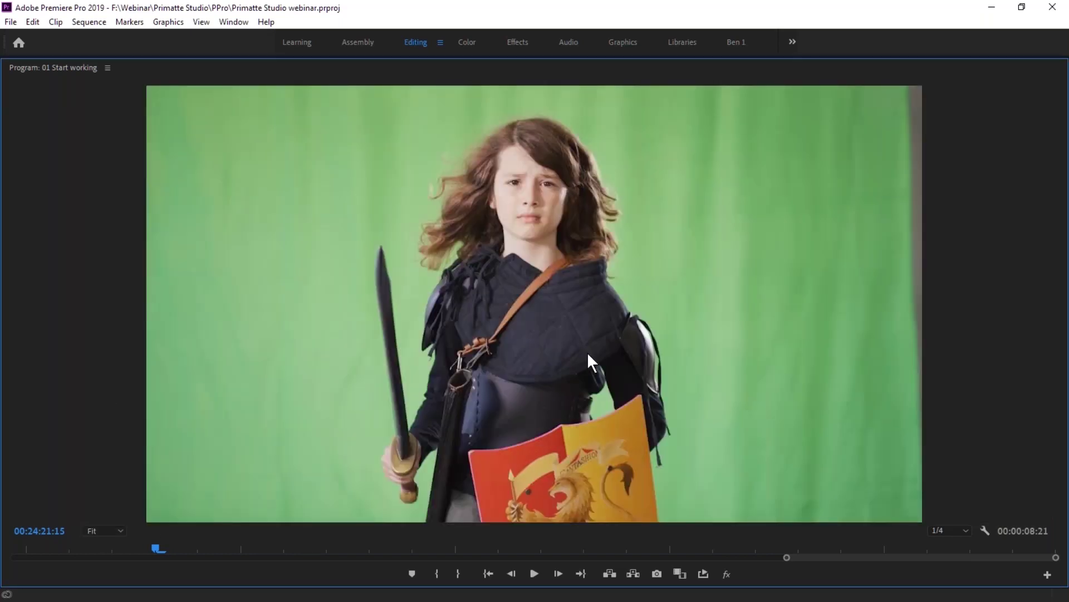
key("grave")
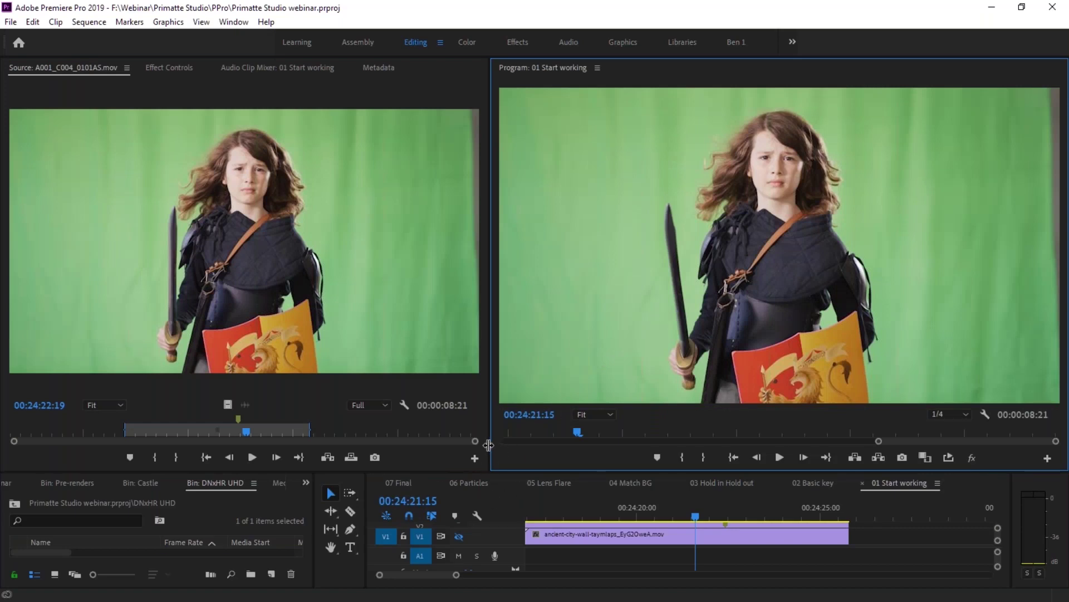
left_click_drag(487, 445, 341, 443)
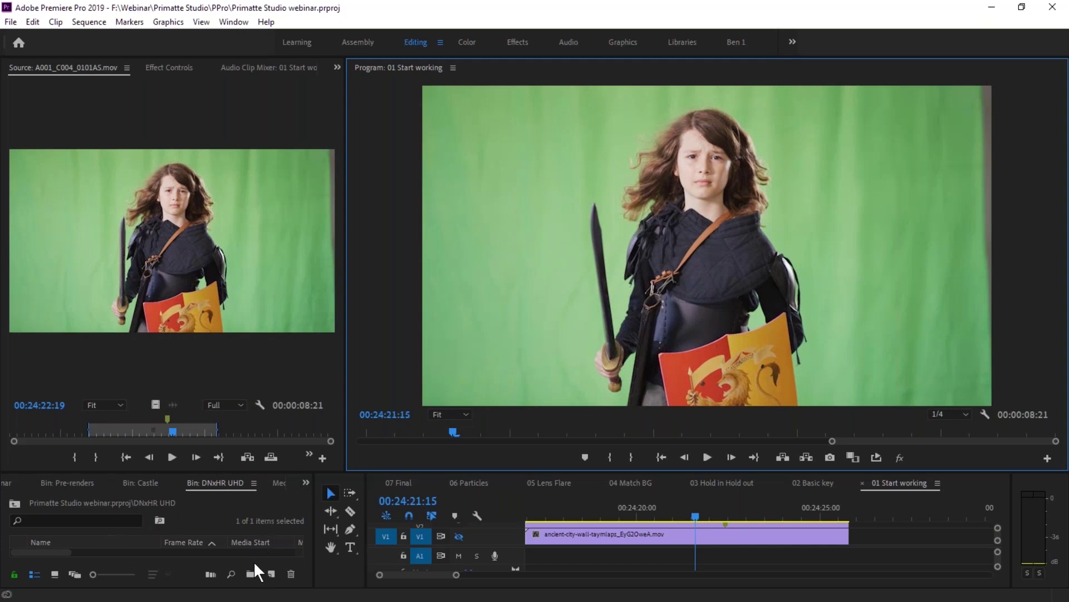
- Search the effects for "primatte" and apply BCC Primatte Studio to the green-screen clip A001_C004_0101AS.mov
key("shift+7")
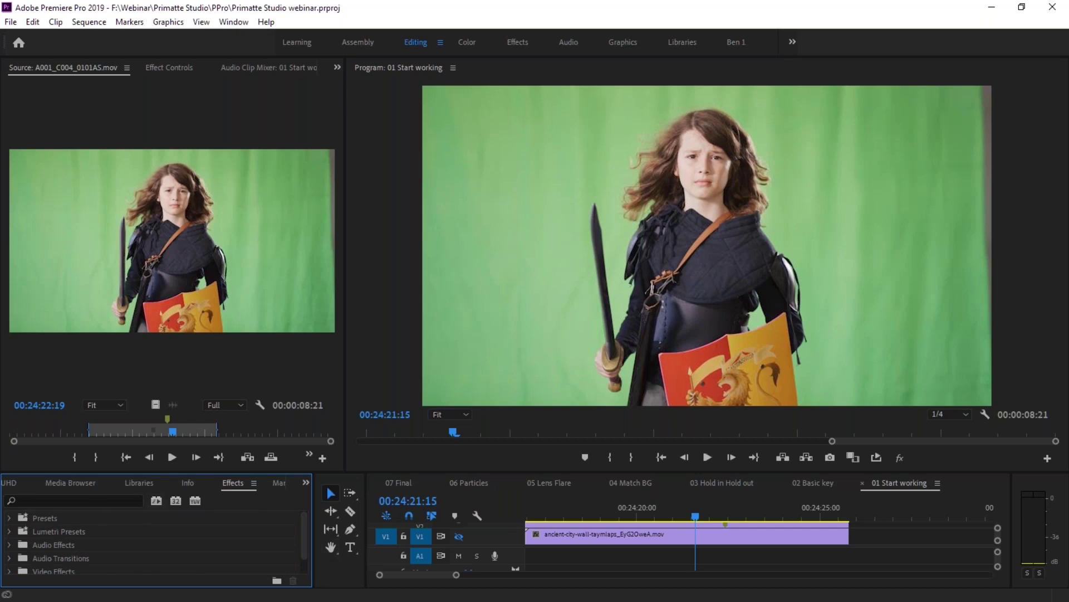
left_click(73, 501)
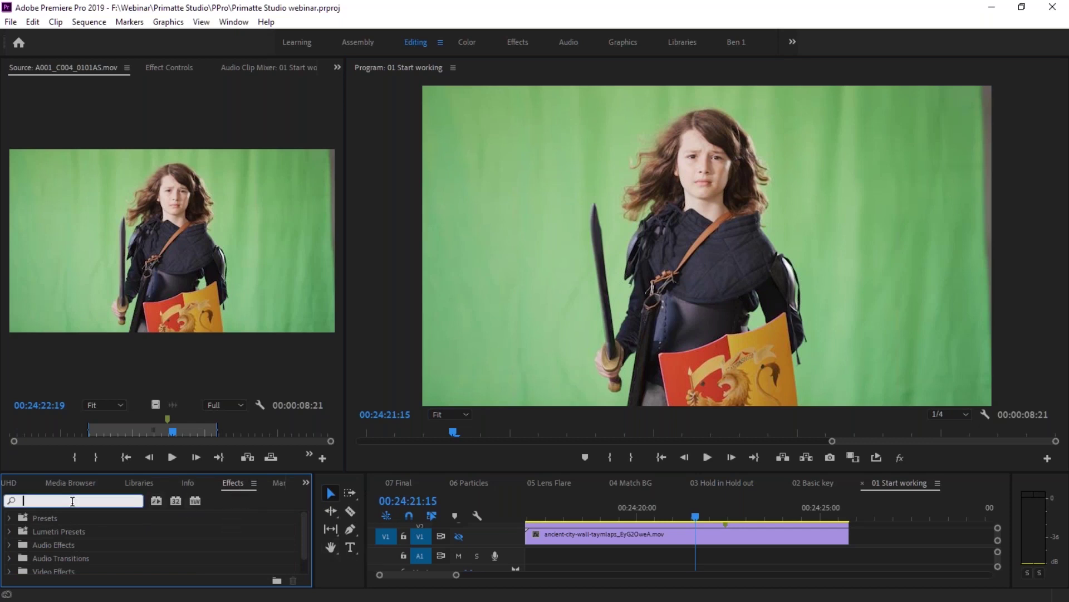
type("primatte")
left_click_drag(305, 520, 303, 547)
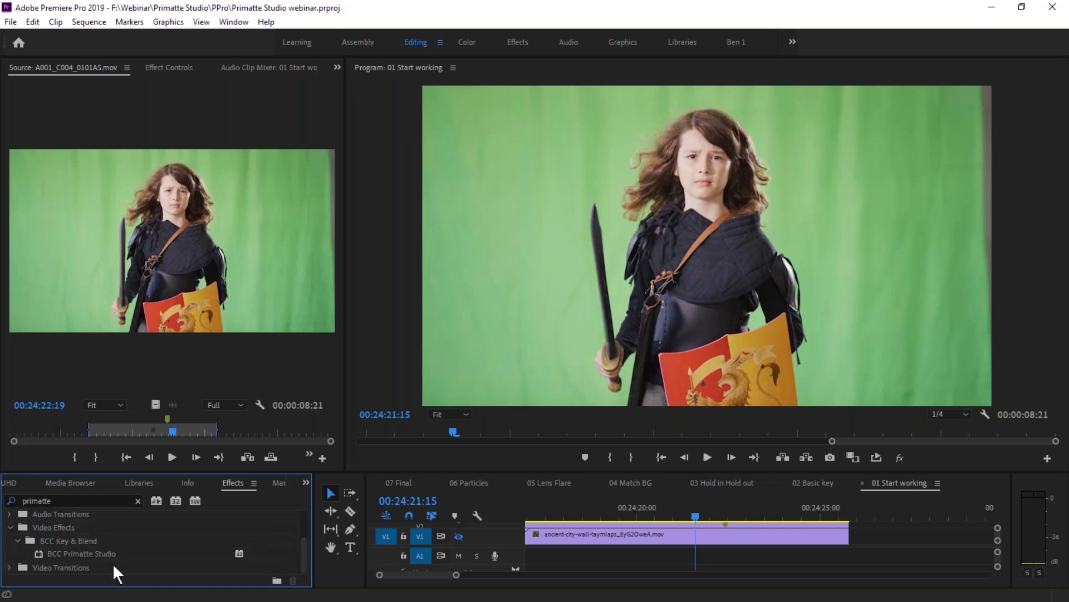
left_click_drag(66, 553, 600, 526)
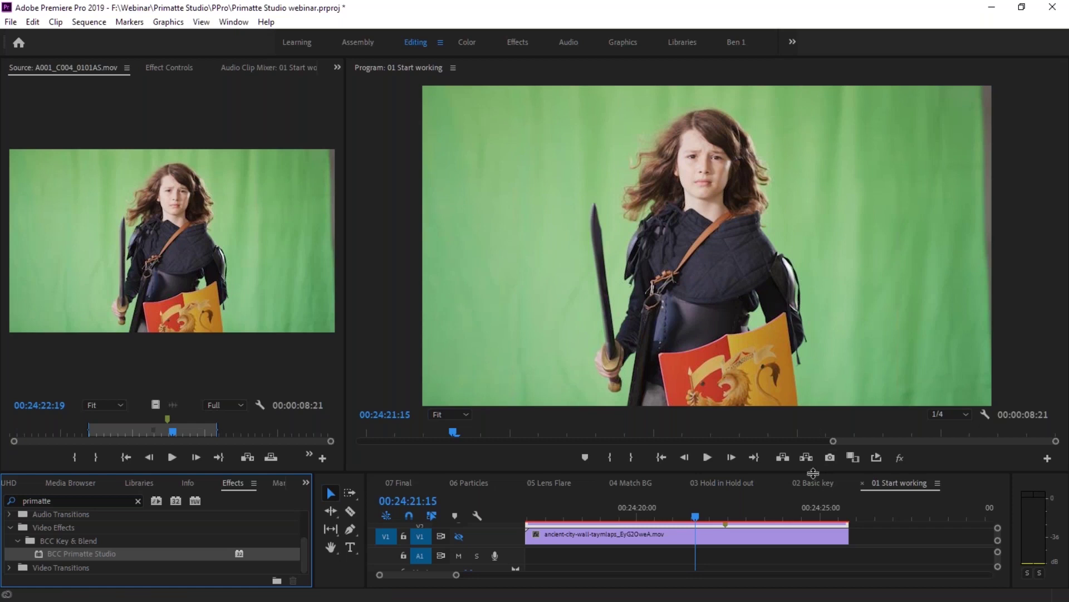
- Enlarge the timeline and make the V1 background visible, hiding V2 briefly to check the castle footage alone
left_click_drag(815, 472, 813, 441)
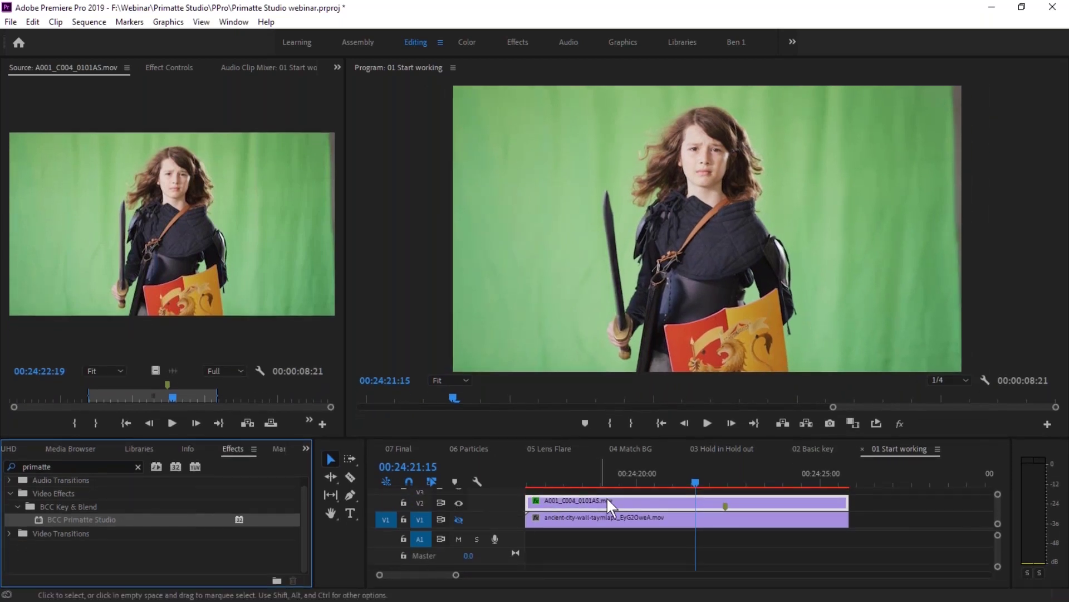
left_click(459, 502)
left_click(459, 519)
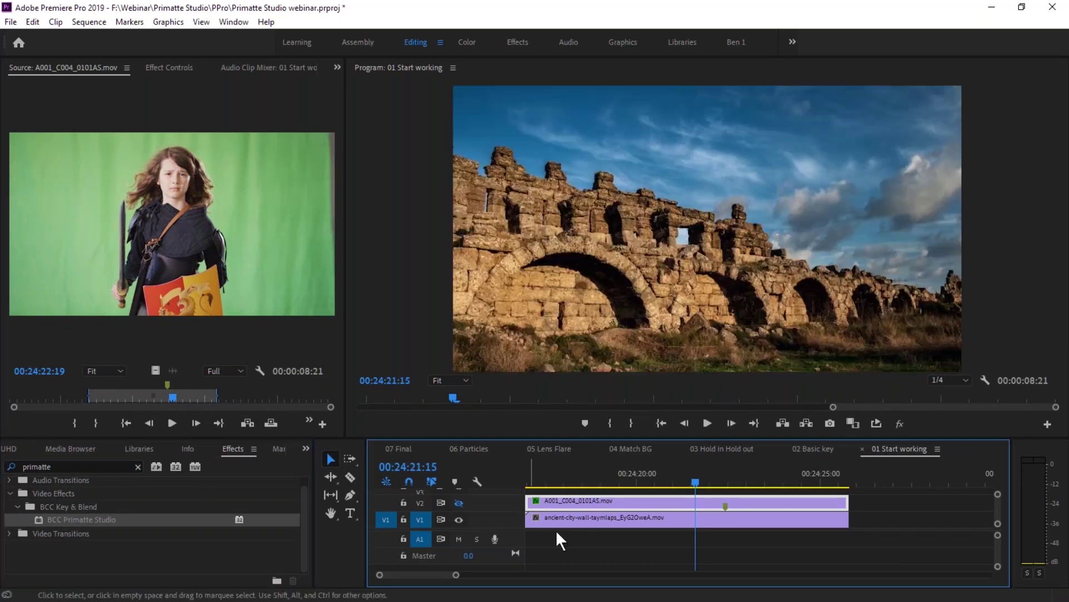
left_click(458, 502)
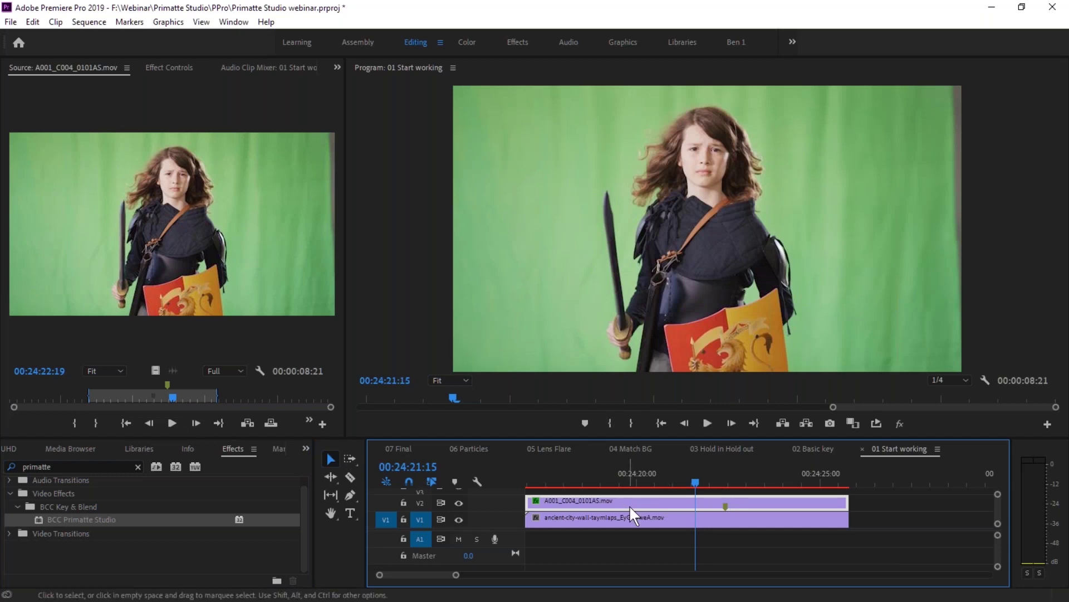
- Show the green-screen clip's effect controls, give them more height, and look through the BCC Primatte Studio parameters
left_click(160, 68)
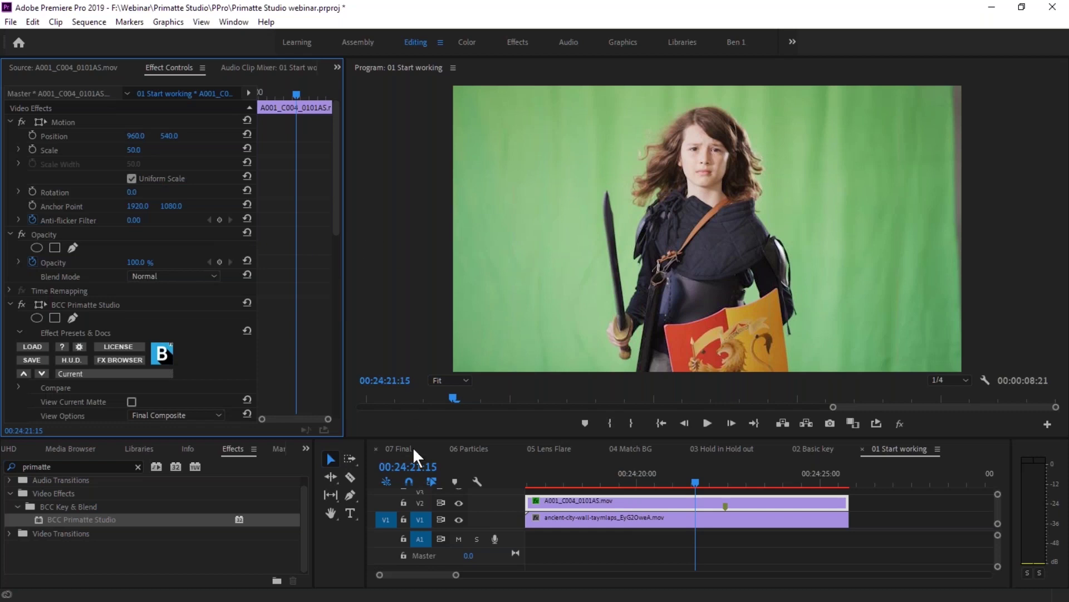
left_click_drag(413, 440, 402, 488)
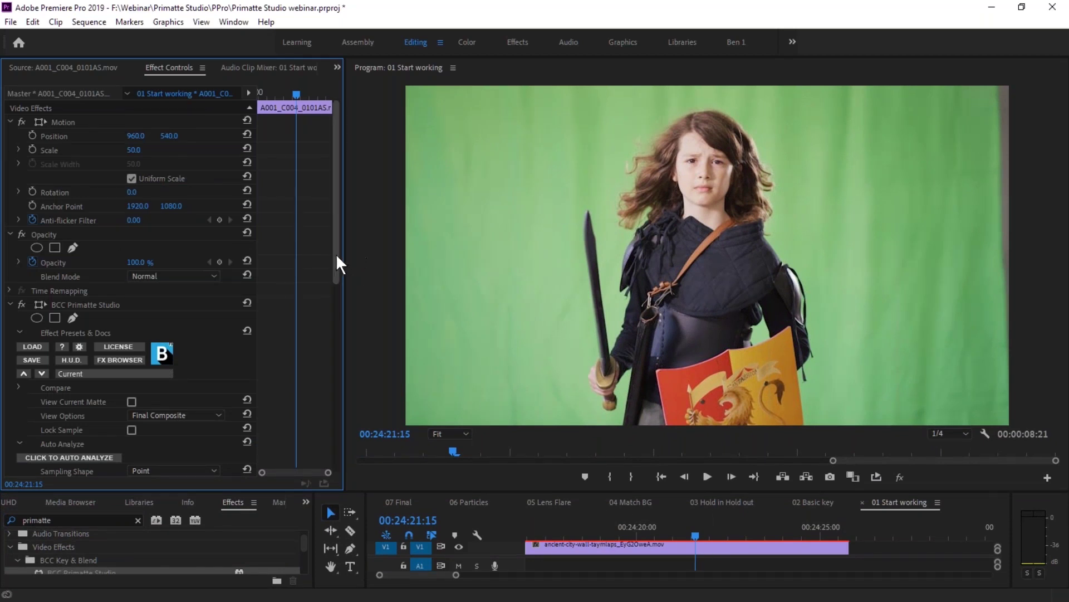
left_click_drag(336, 253, 327, 323)
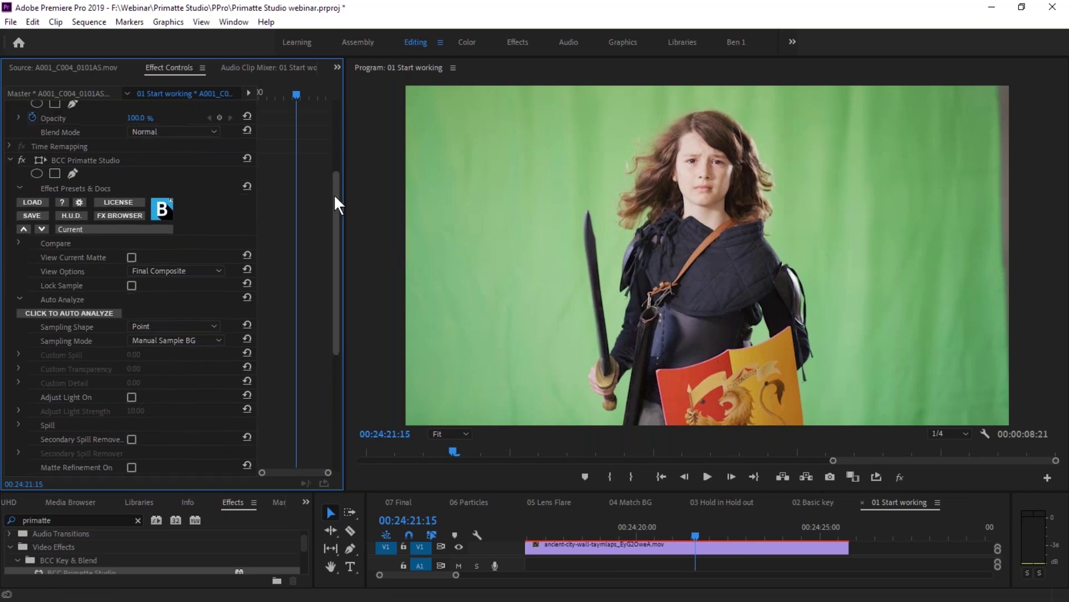
left_click_drag(333, 193, 333, 233)
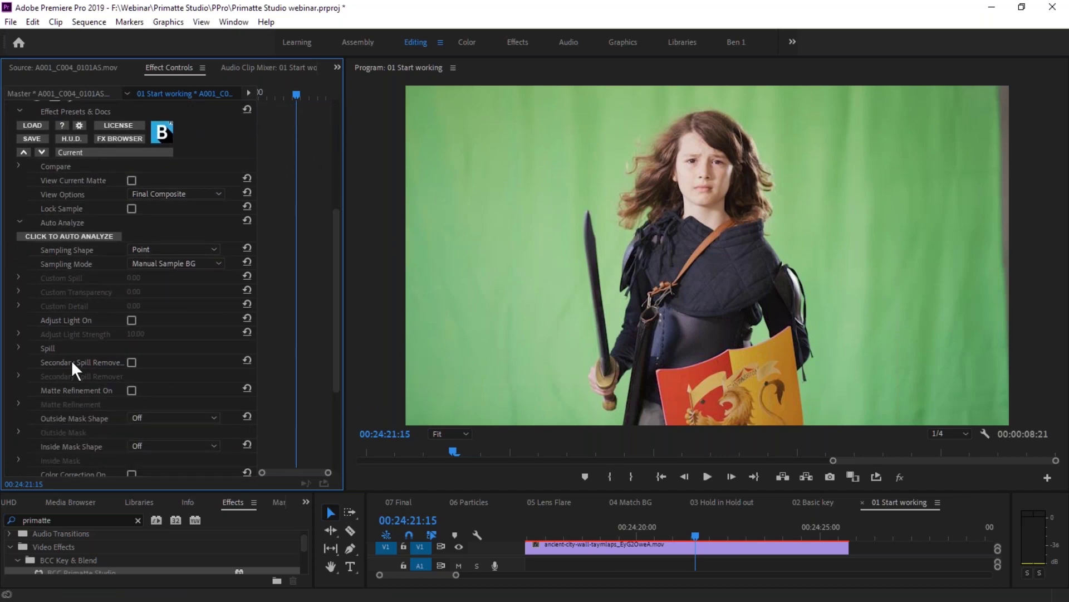
left_click_drag(333, 286, 326, 341)
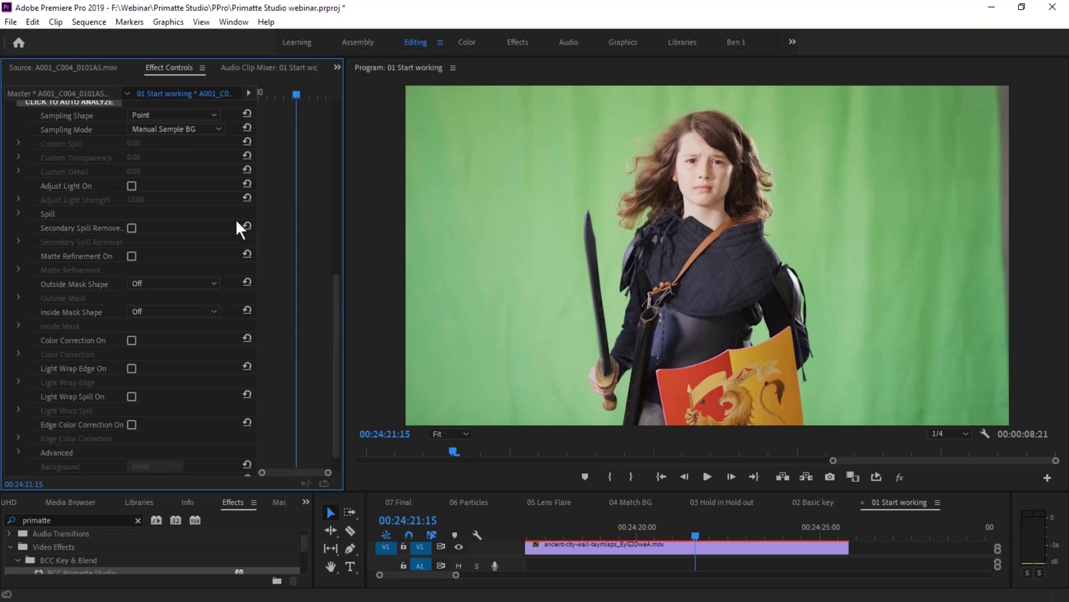
scroll(332, 317, "down", 1)
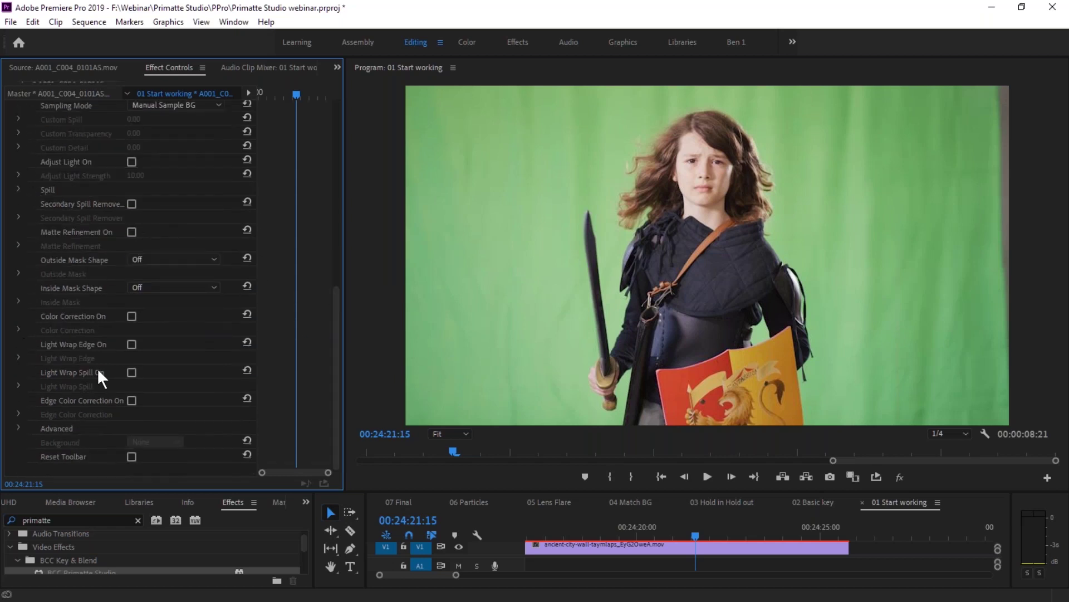
scroll(334, 351, "up", 5)
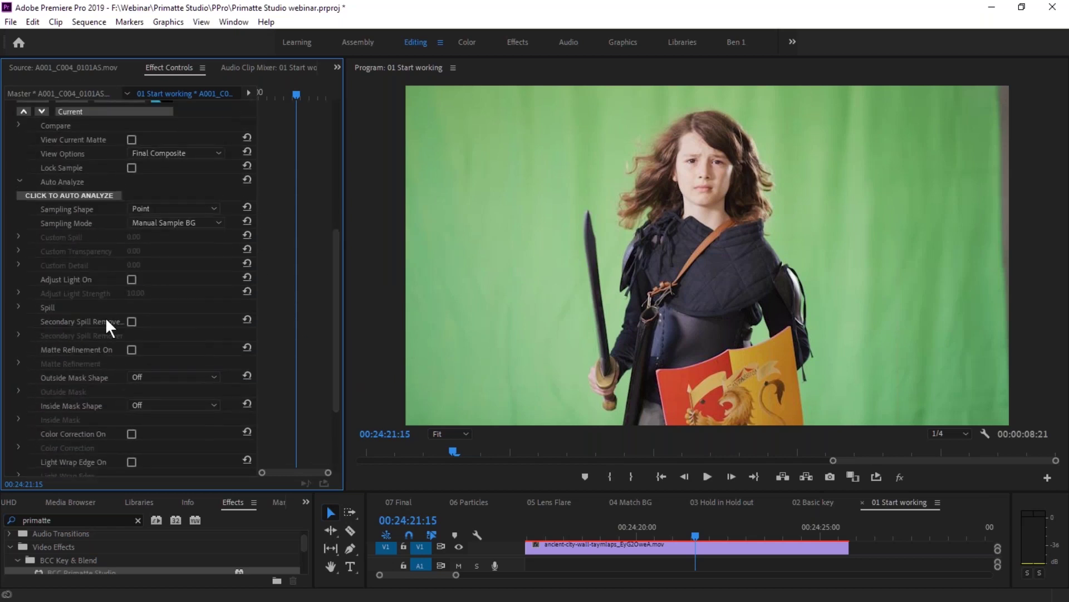
scroll(330, 264, "up", 5)
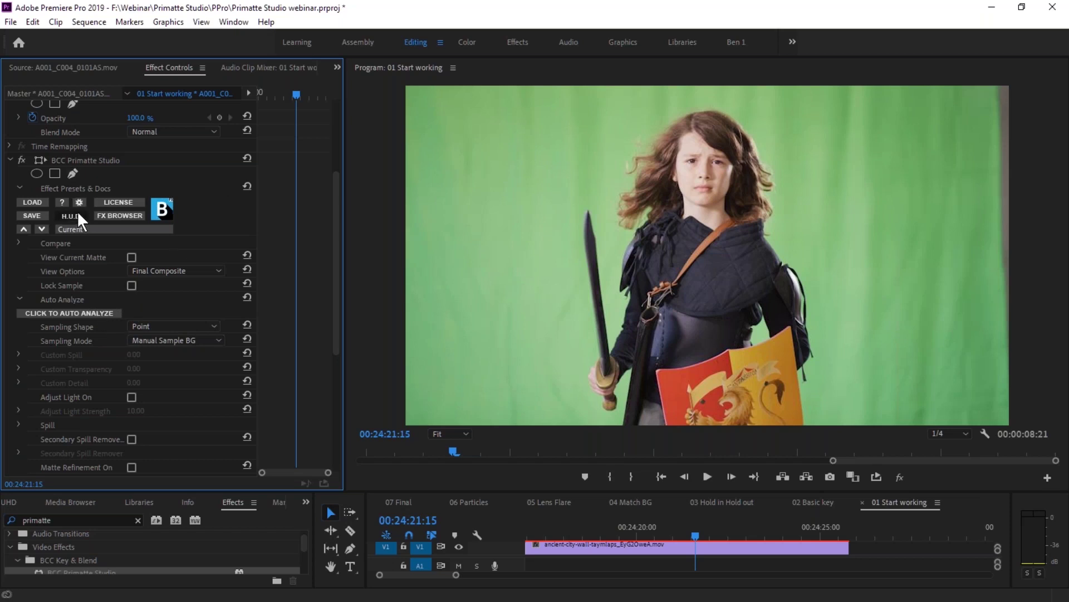
- Select the BCC Primatte Studio effect to show its on-screen controls and move them inside the edge of the frame
left_click(129, 162)
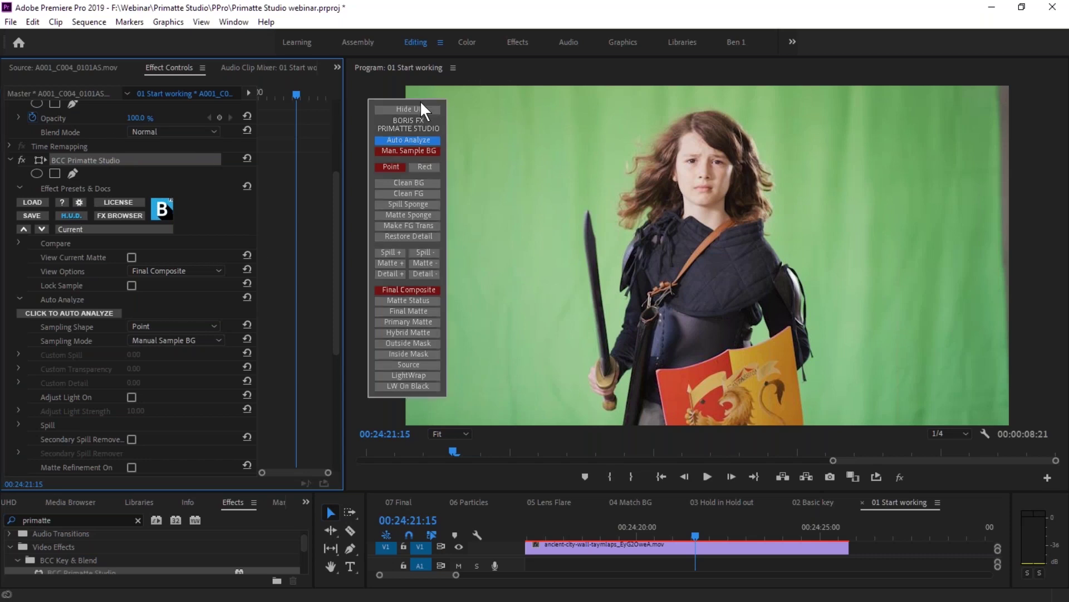
left_click_drag(420, 100, 490, 99)
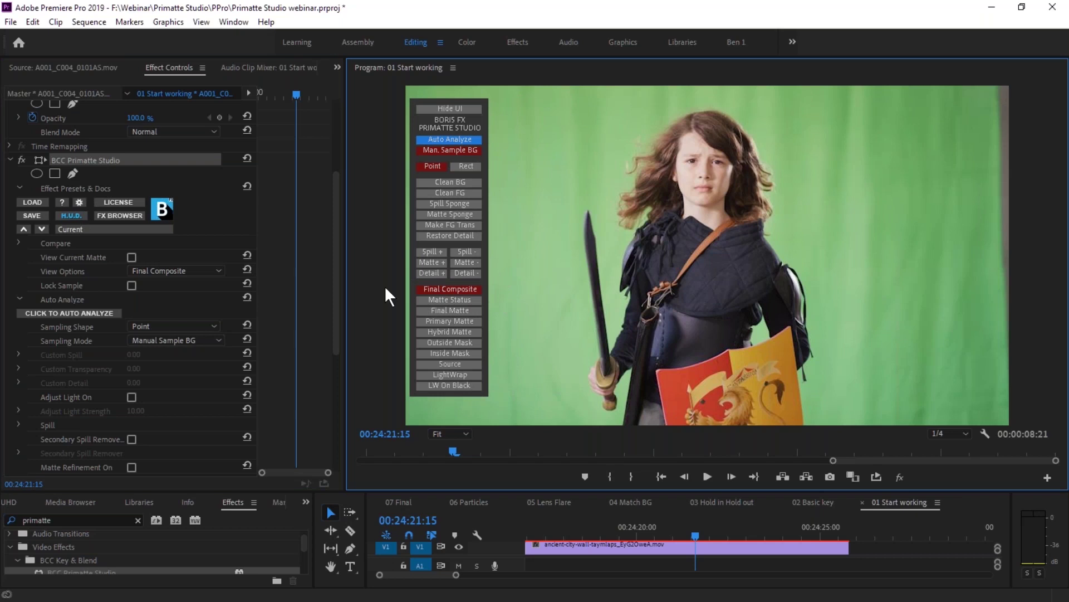
- Auto-analyze the green screen with BCC Primatte Studio and display the Matte Status view
left_click(475, 139)
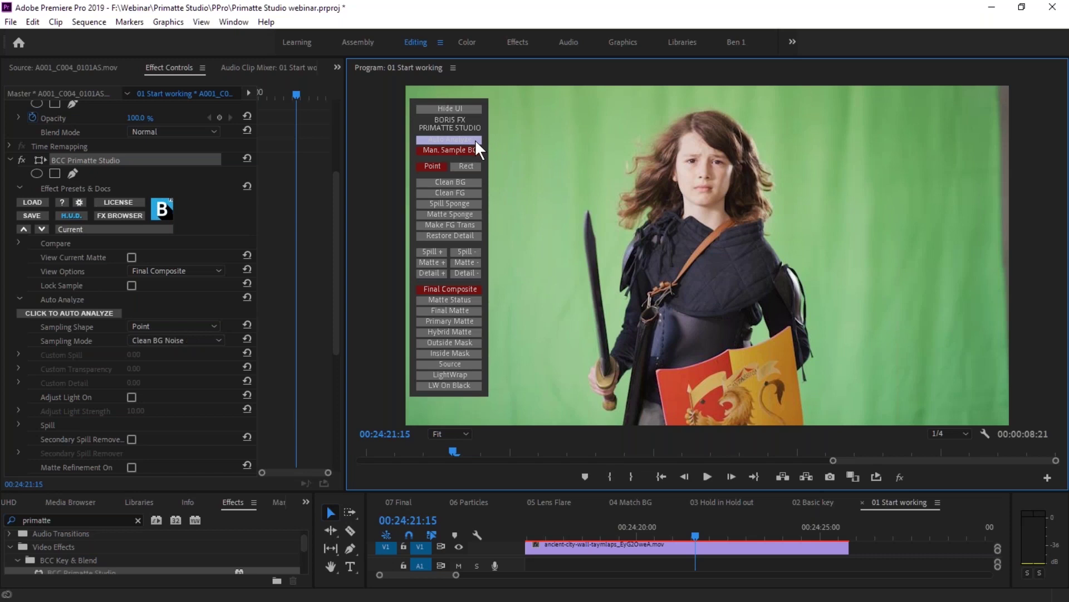
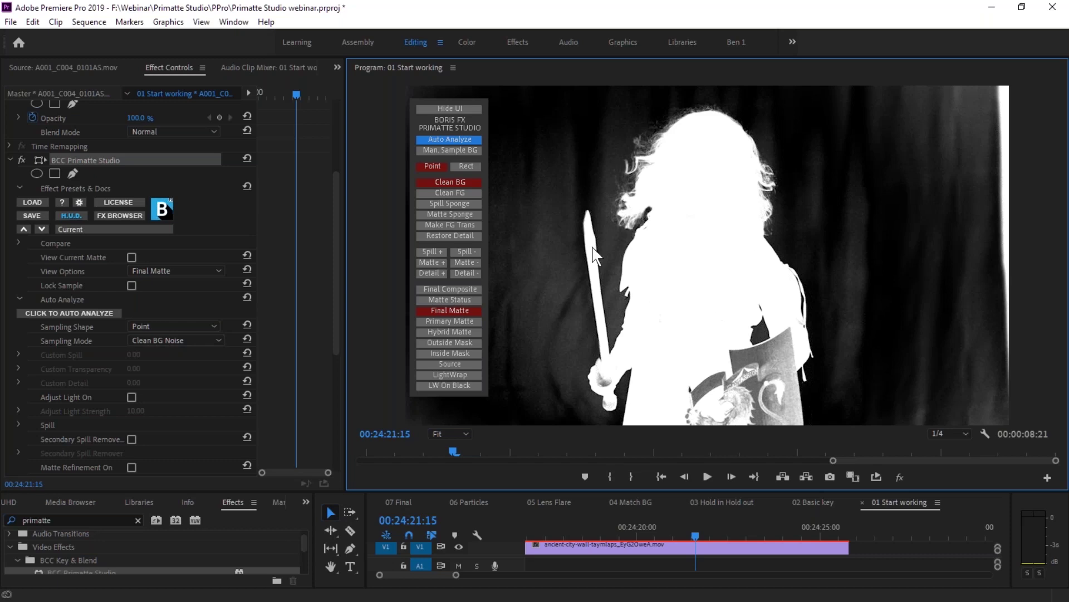
left_click(464, 299)
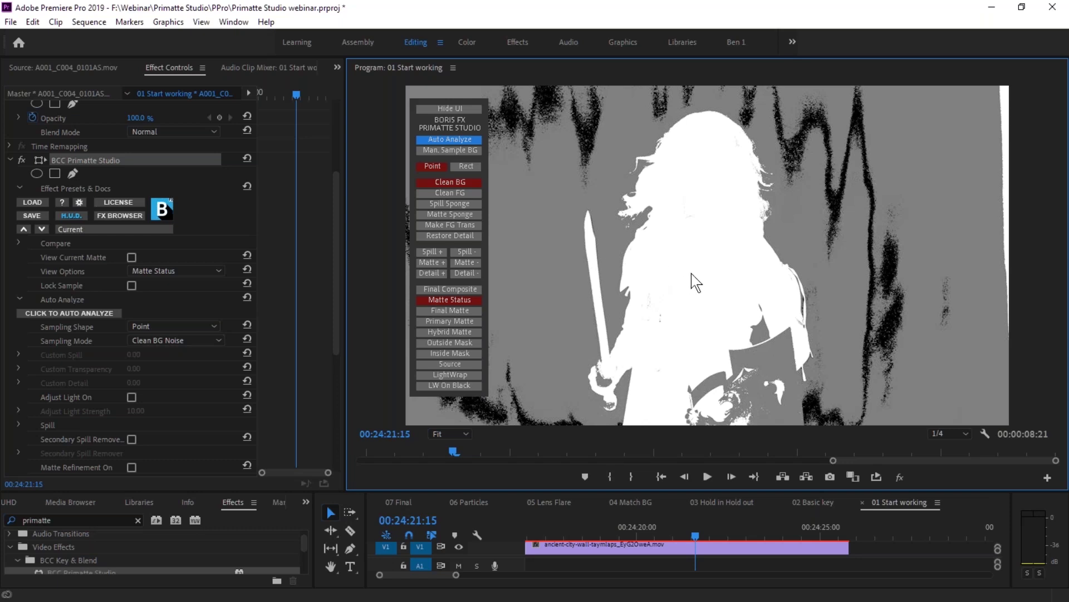
left_click(704, 209)
- Clean the matte noise around the warrior with repeated Clean BG point samples, stepping back one frame to 00:24:21:14 along the way
left_click(480, 182)
left_click(550, 325)
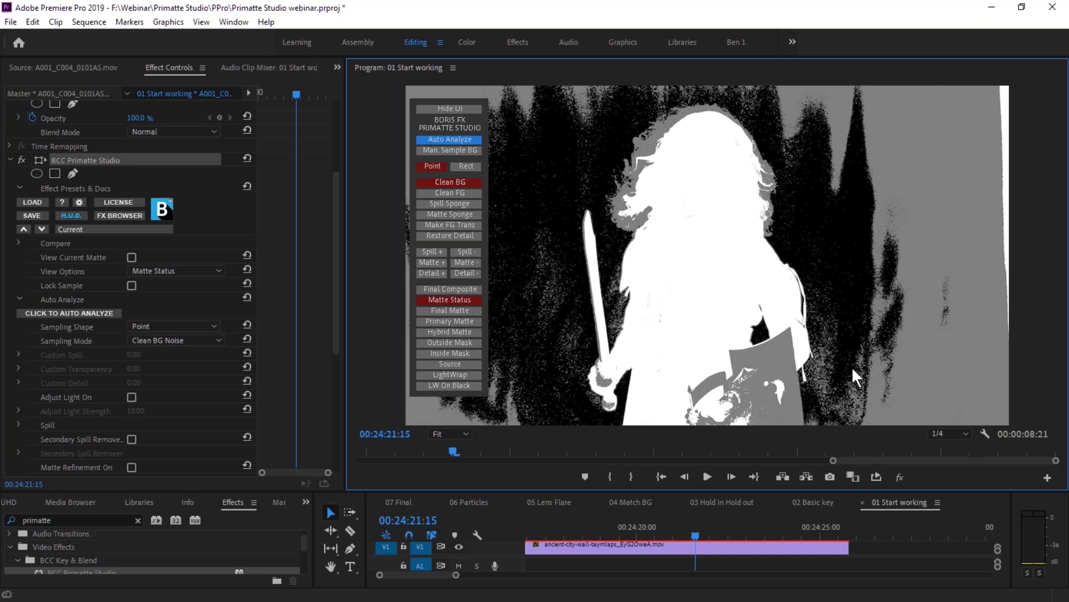
left_click(835, 412)
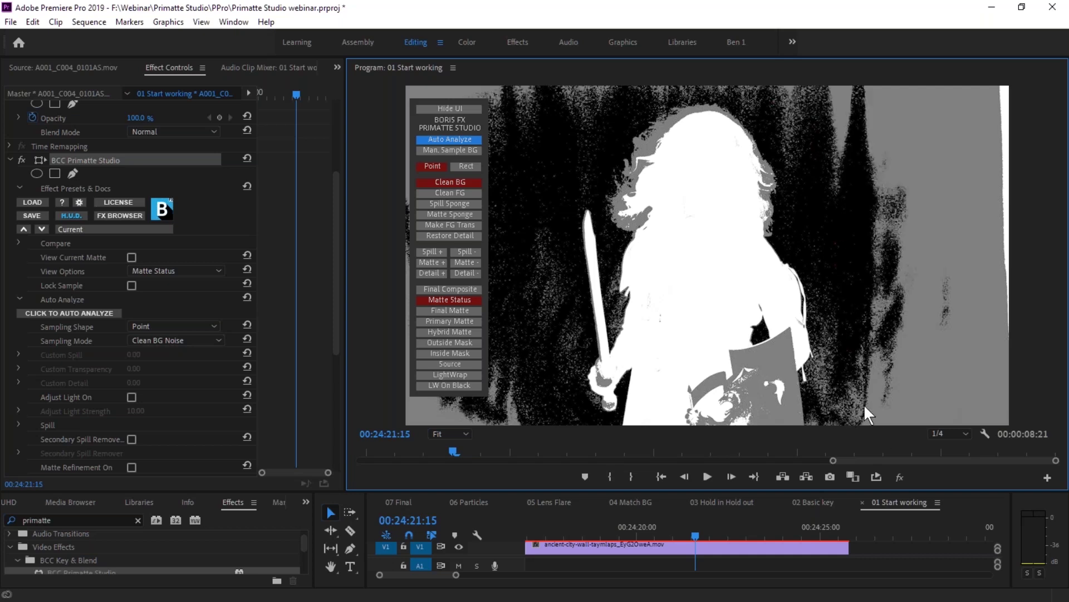
left_click(772, 142)
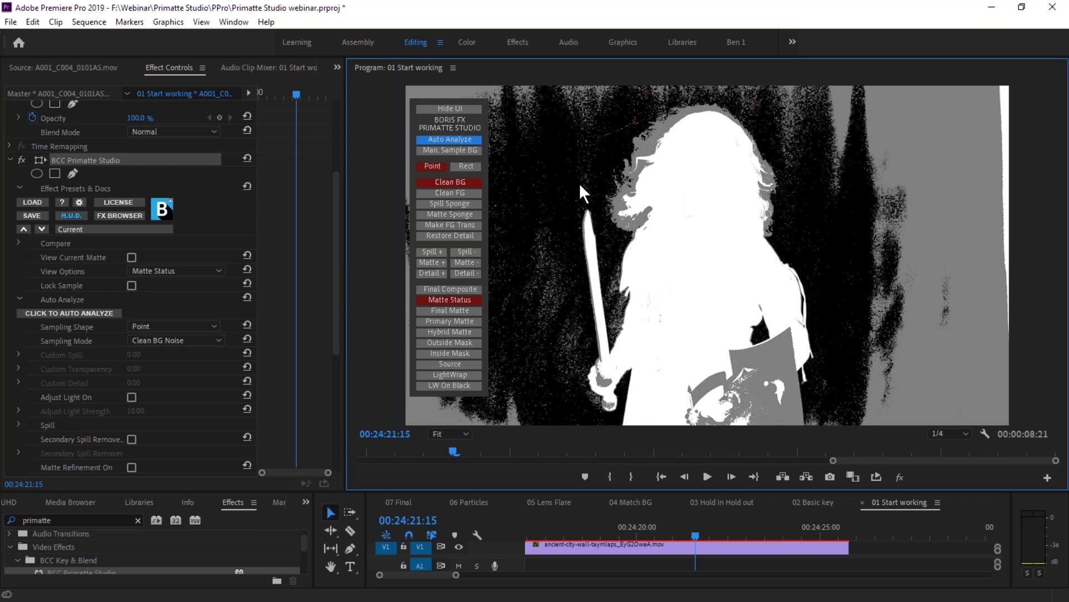
left_click(581, 347)
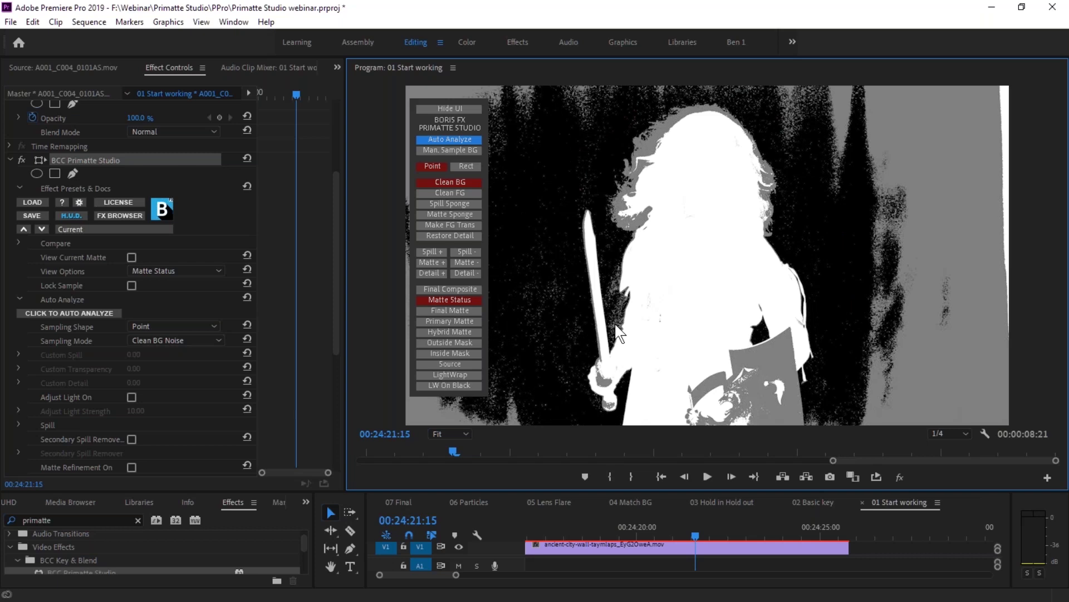
left_click(616, 327)
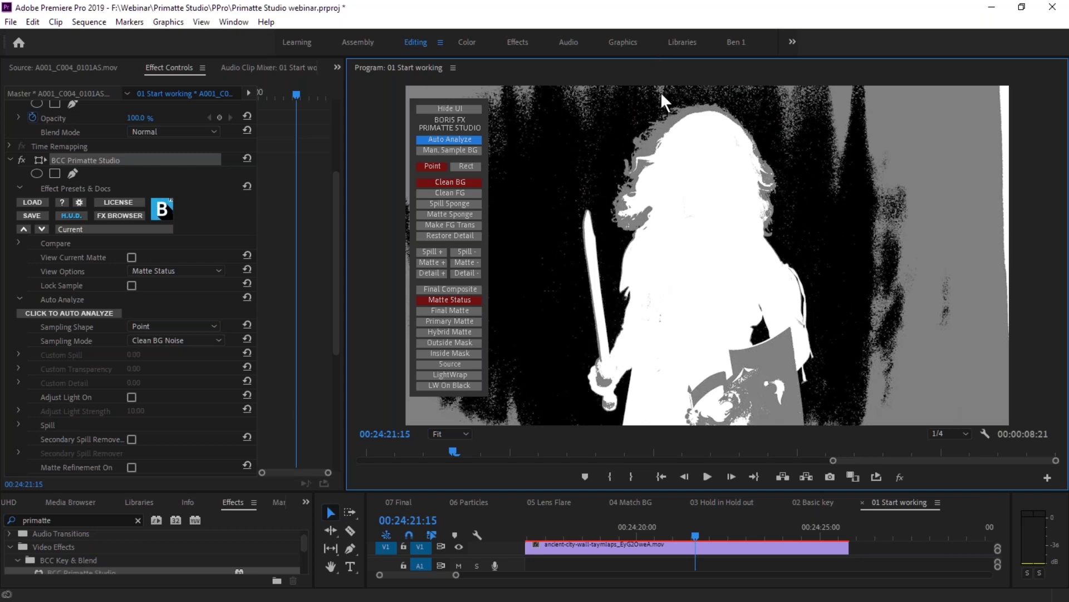
left_click(588, 181)
key("Left")
left_click(573, 255)
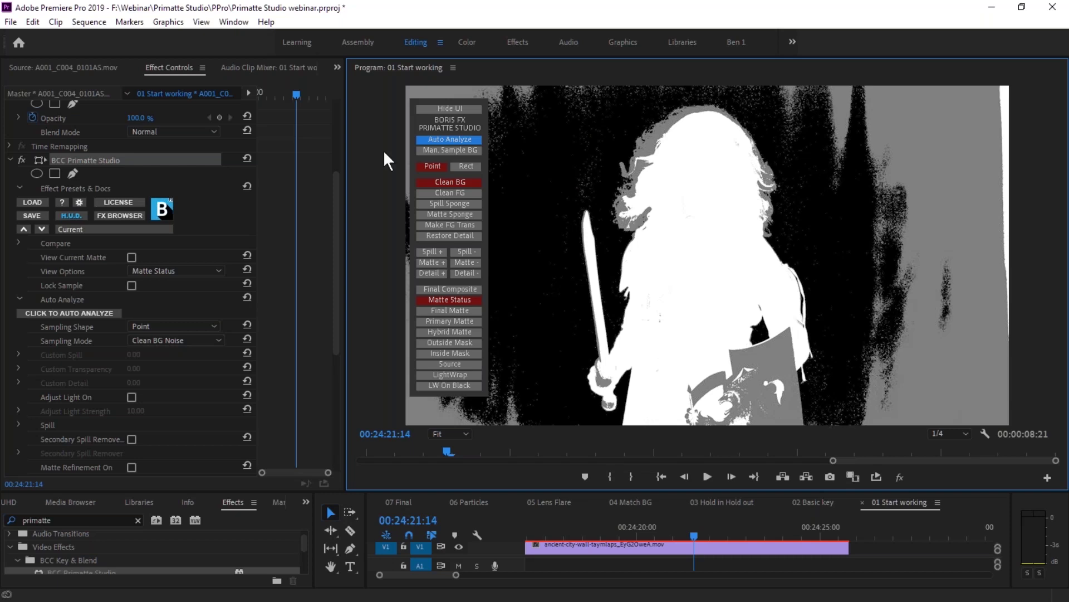
- Show the Final Matte at 100% and examine the fine hair edges around the head
left_click(465, 310)
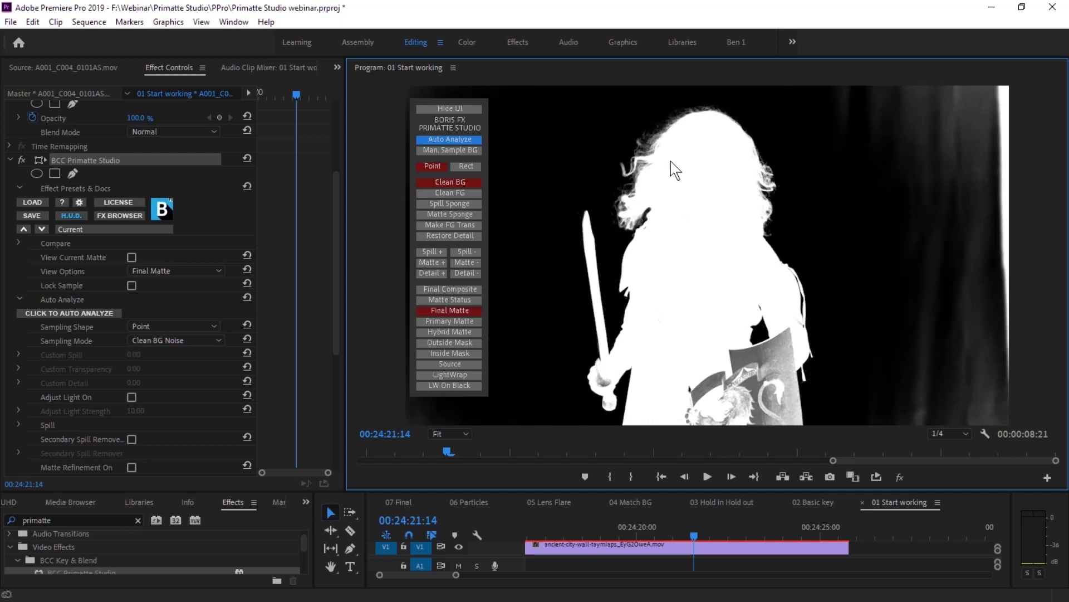
left_click(455, 434)
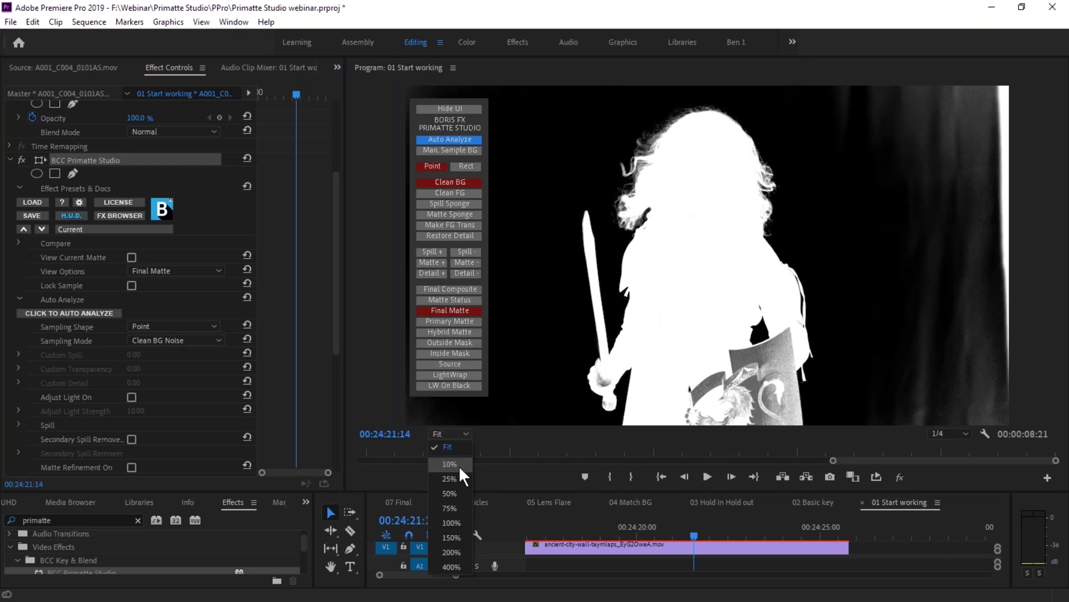
left_click(456, 522)
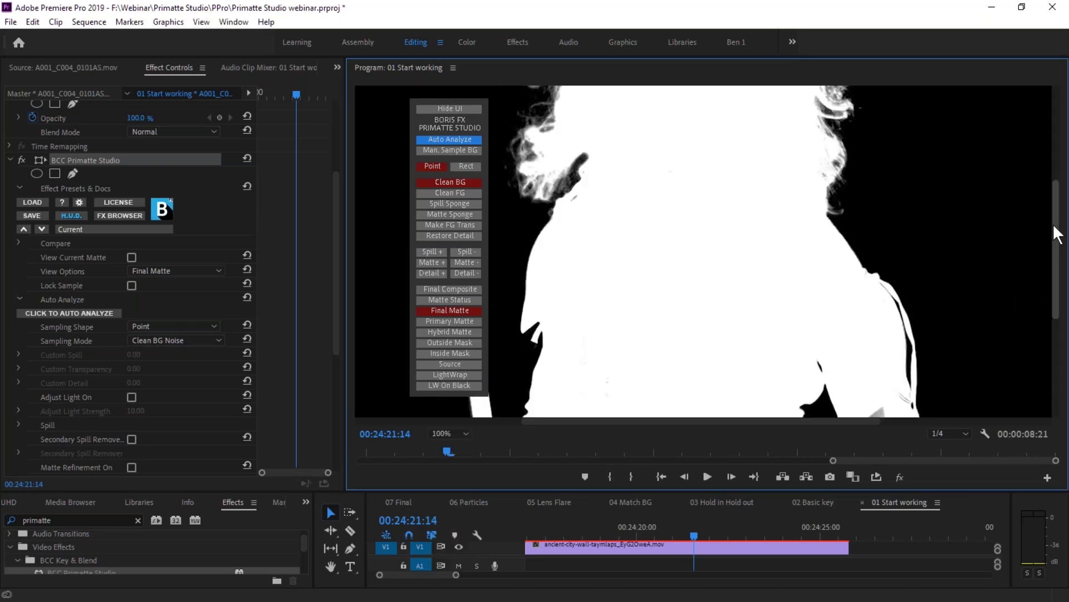
left_click_drag(1055, 232, 1041, 149)
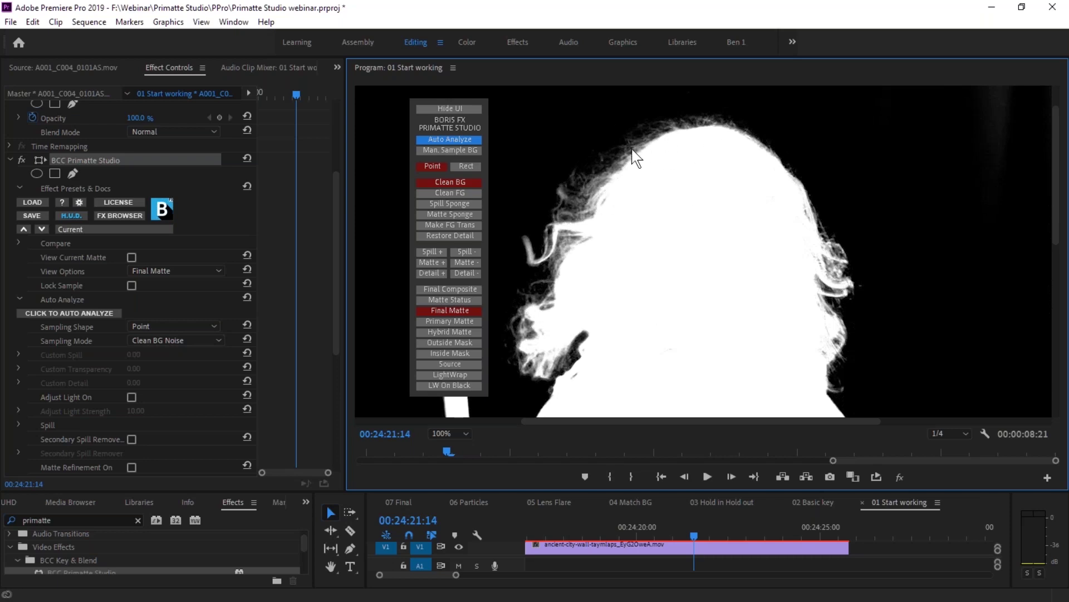
left_click(450, 310)
left_click(575, 204)
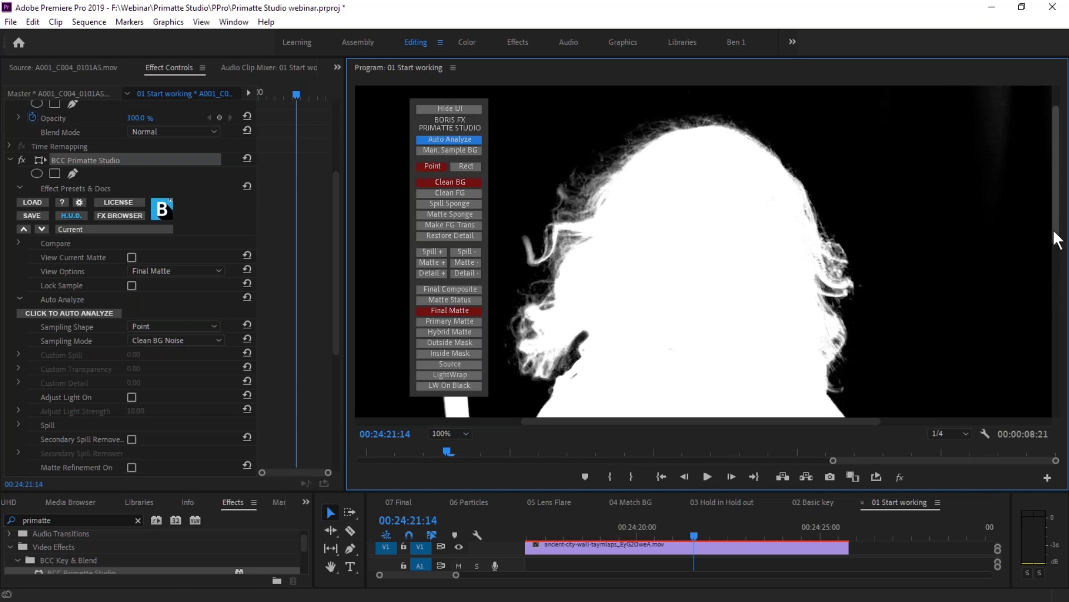
- Fill the semi-transparent shield areas in the Final Matte with Clean FG samples and check the rest of the body
left_click_drag(1053, 230, 1030, 419)
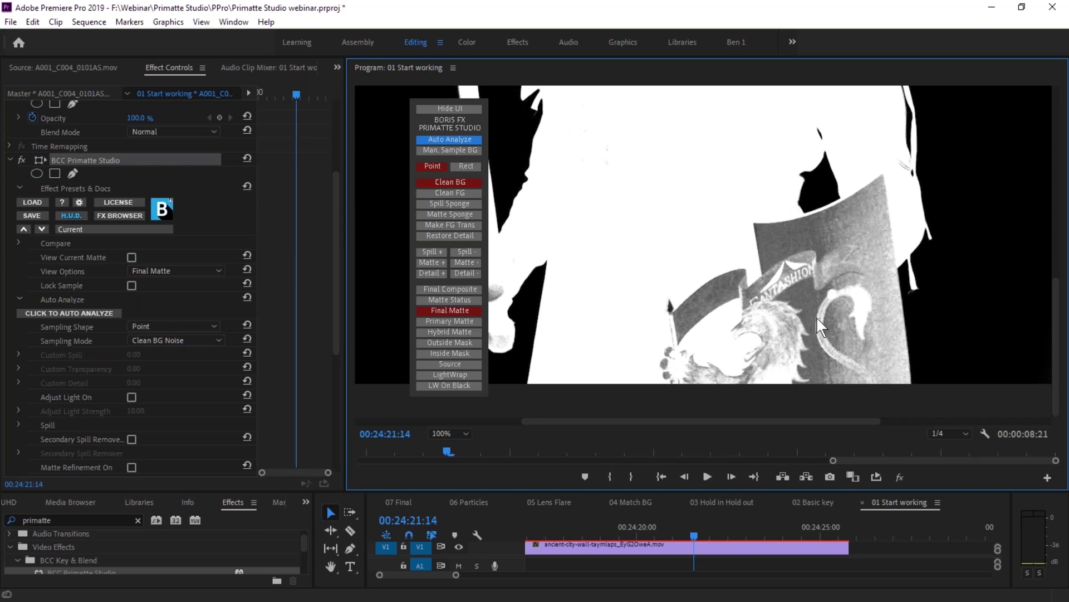
left_click(473, 192)
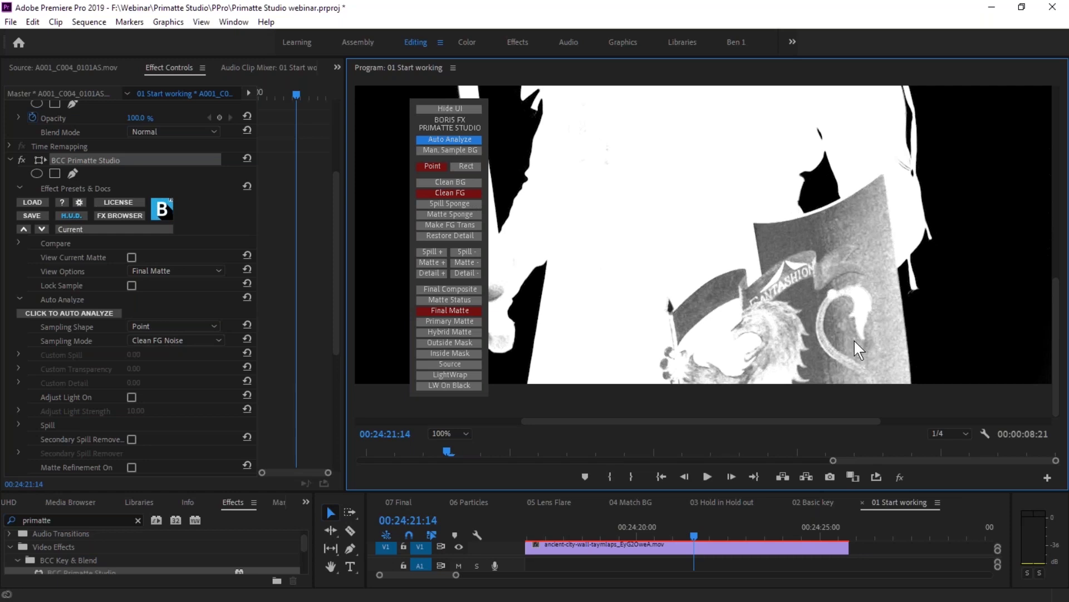
left_click(798, 363)
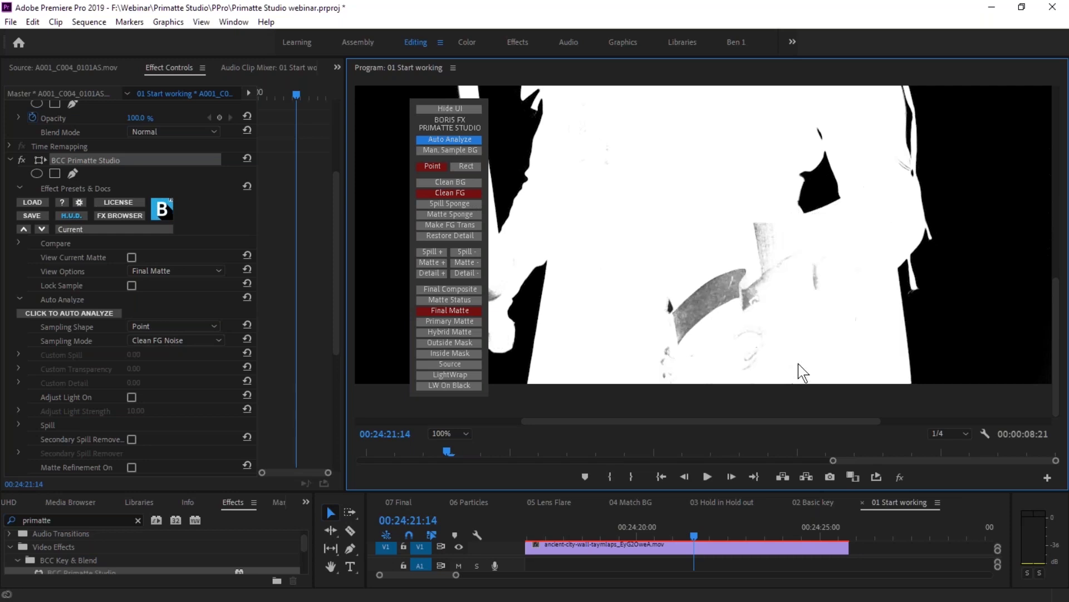
left_click(708, 303)
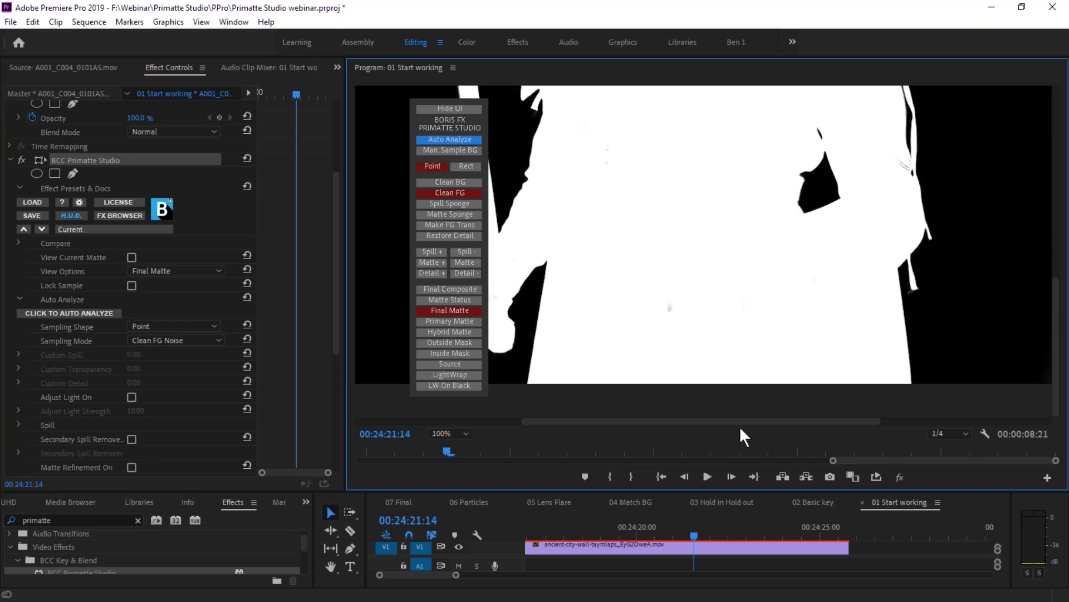
left_click_drag(1058, 321, 1028, 249)
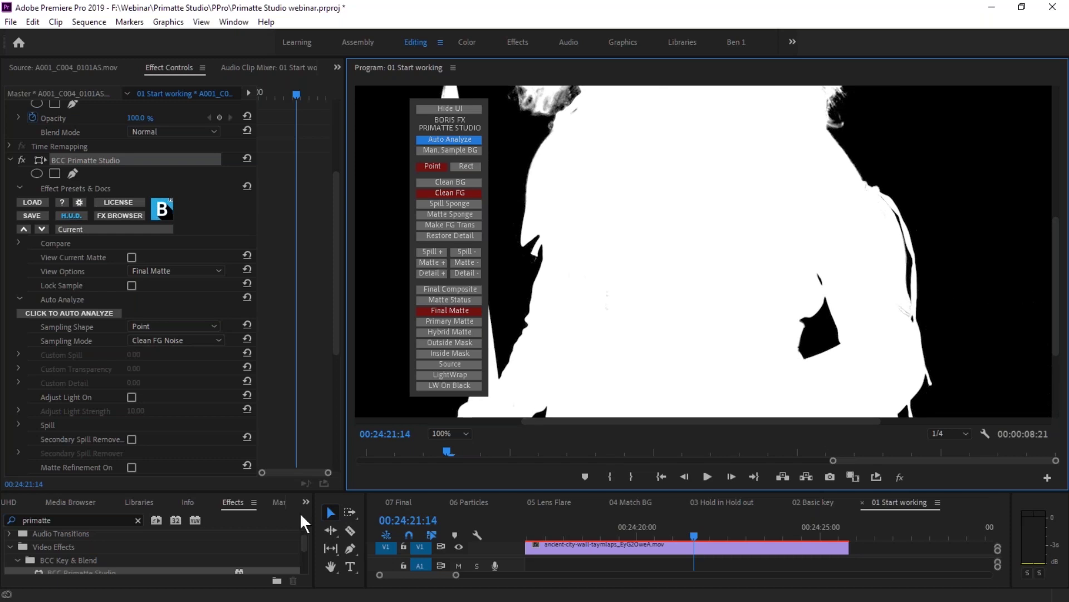
left_click(456, 432)
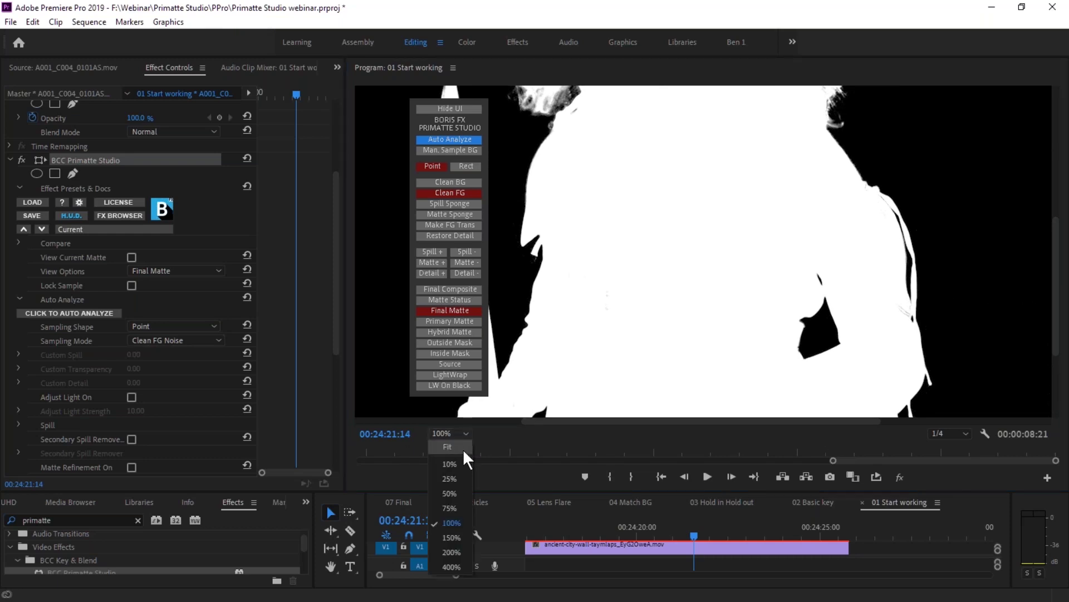
left_click(462, 448)
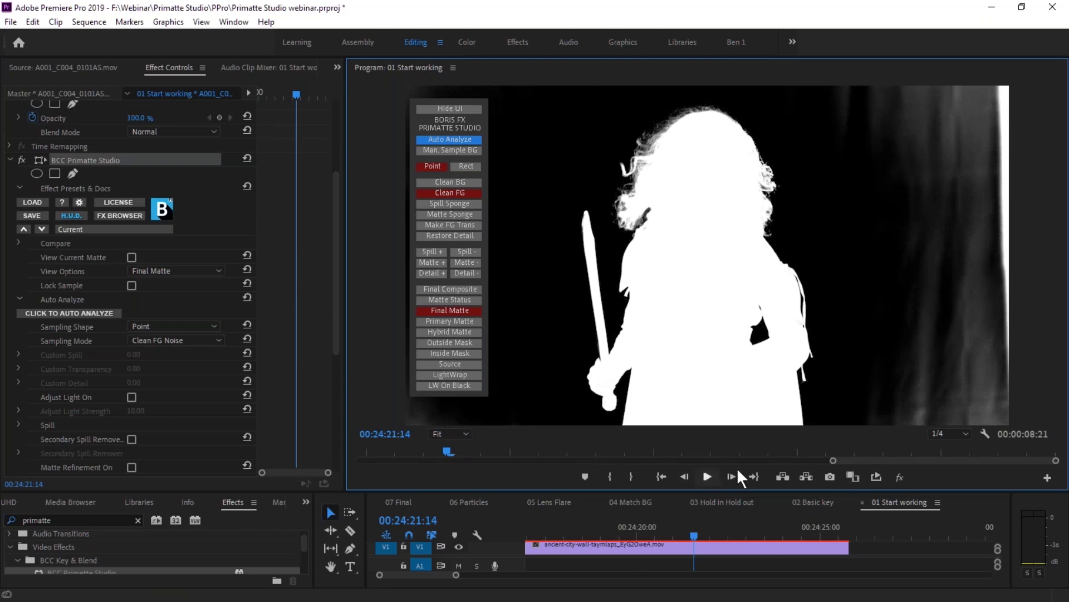
- Go to 00:24:23:18, show the Final Composite and set the sampling mode back to Clean BG
left_click_drag(736, 529, 773, 533)
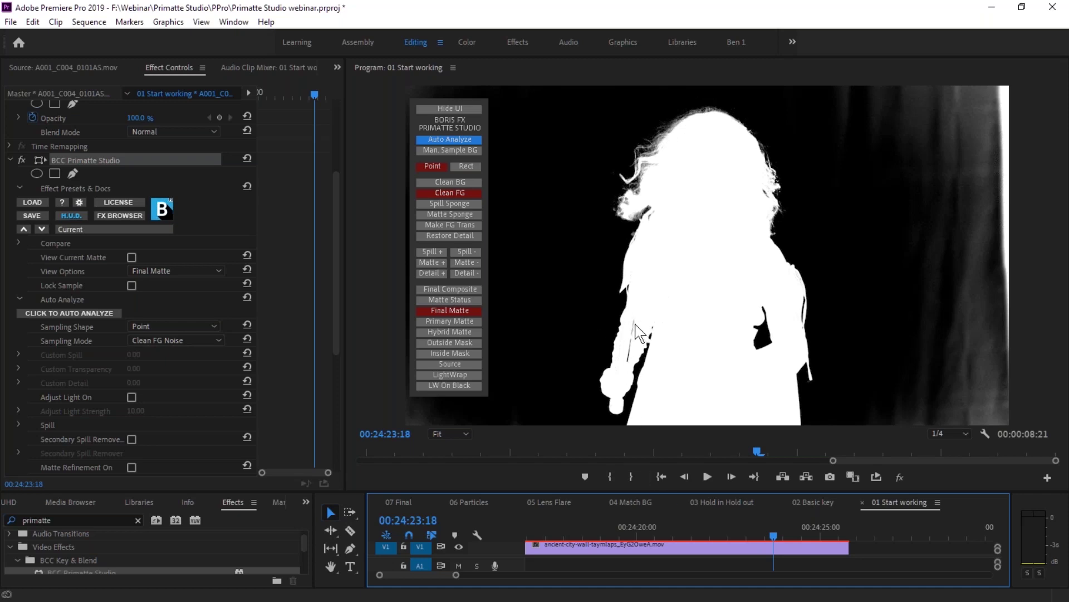
left_click(451, 289)
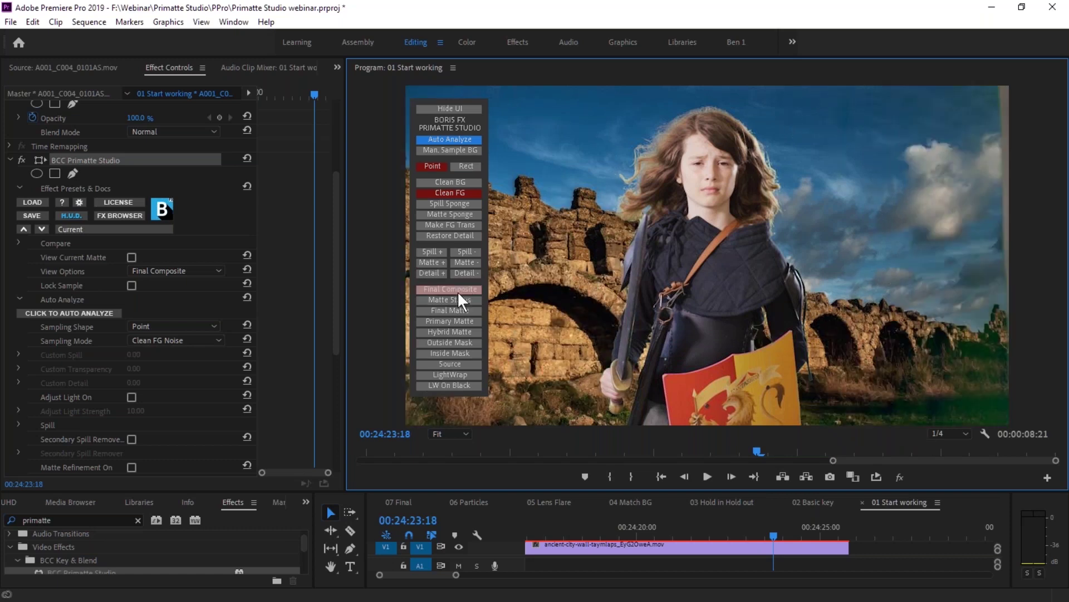
left_click(452, 183)
left_click(460, 182)
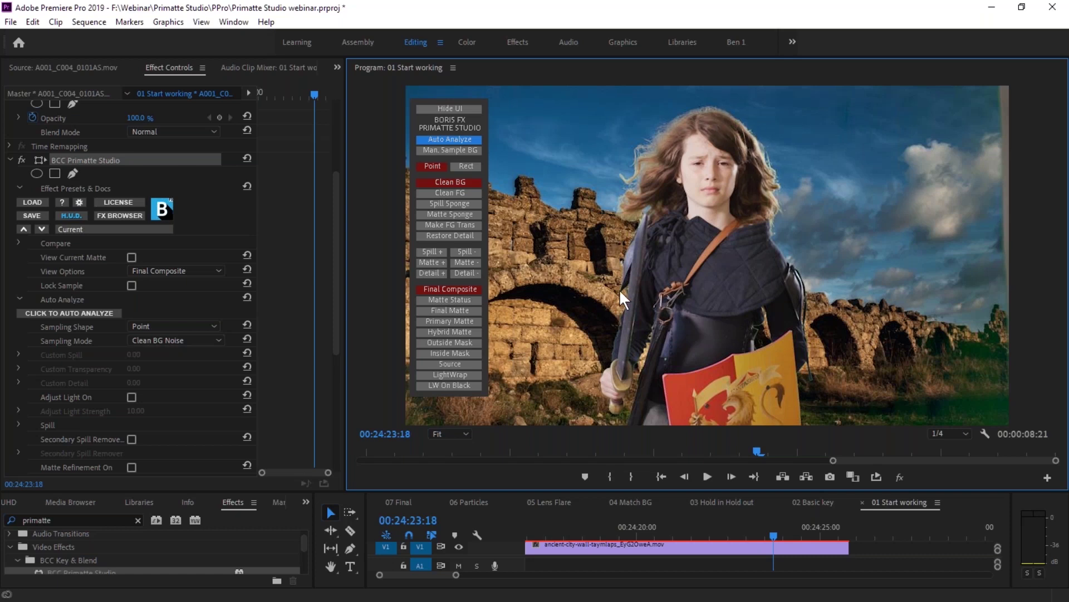
- Inspect the hair edges of the composite at 150%, and check the full-frame Final Matte against the Final Composite
left_click(458, 439)
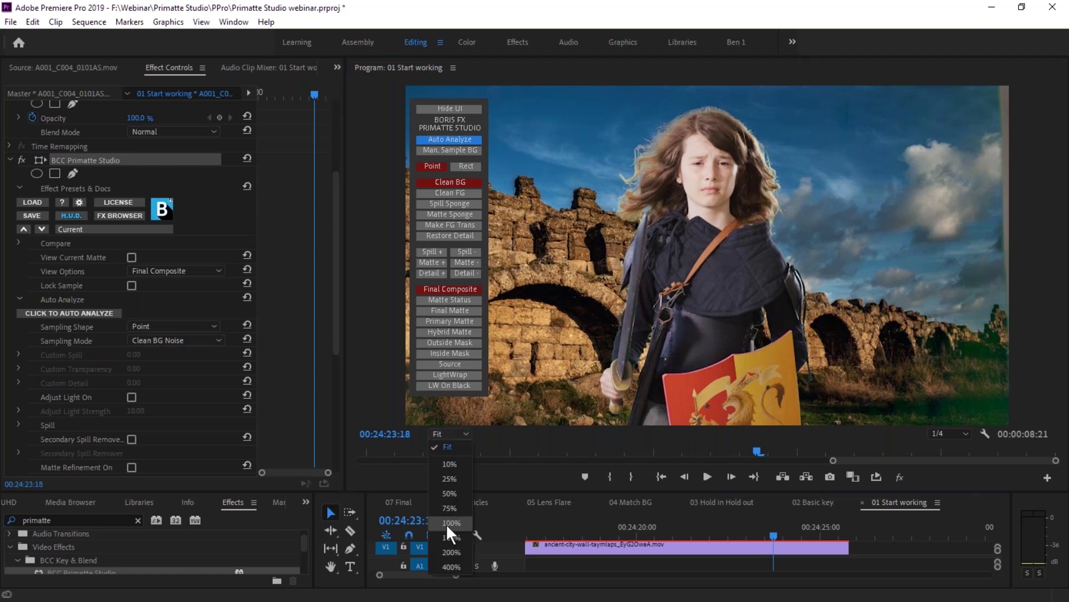
left_click(454, 536)
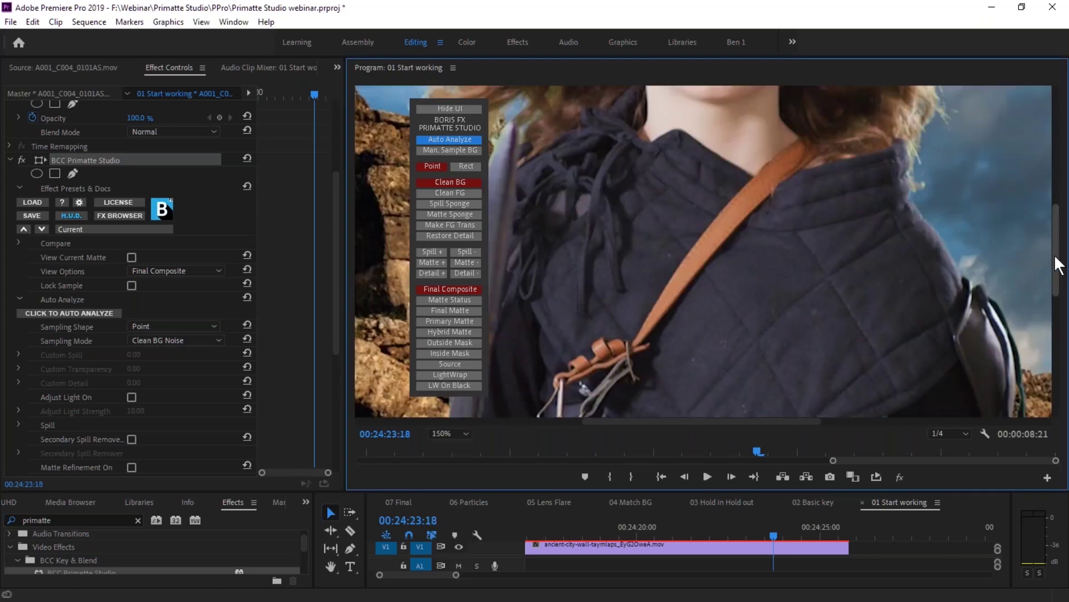
left_click_drag(1052, 259, 1019, 168)
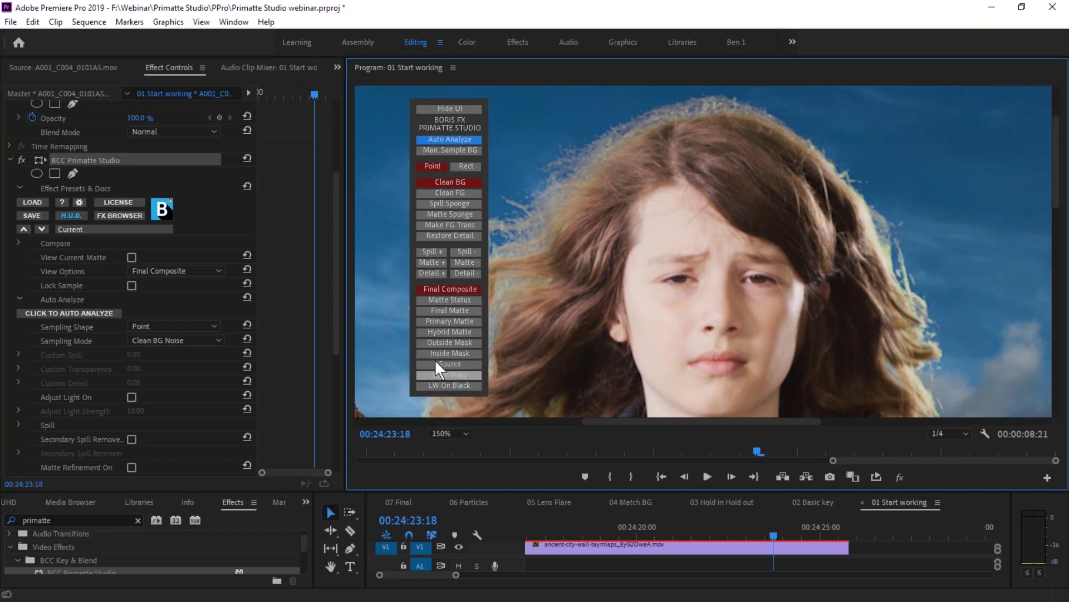
left_click(449, 434)
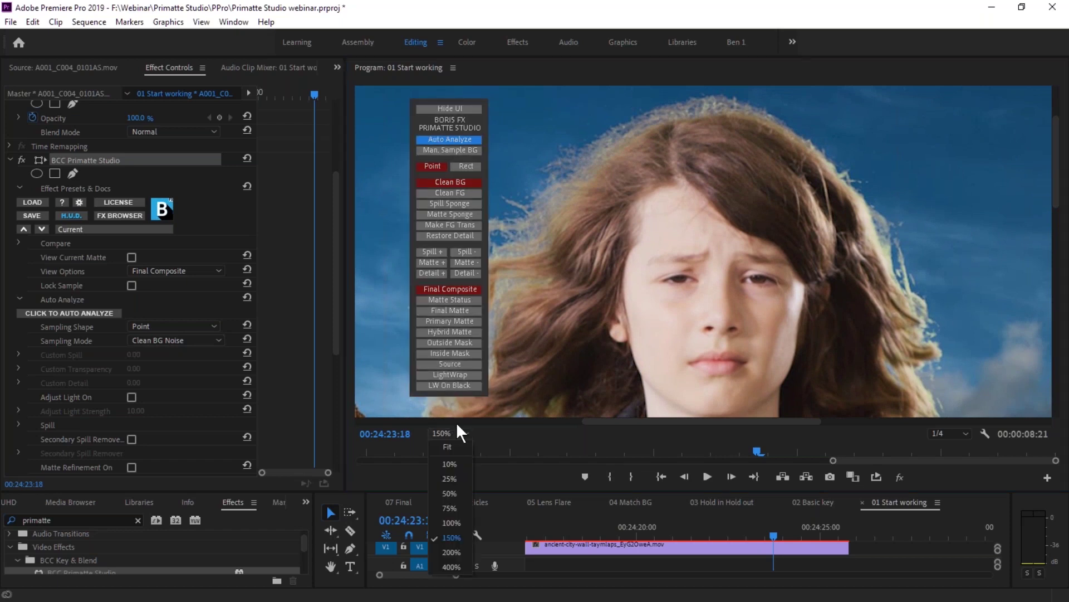
left_click(453, 446)
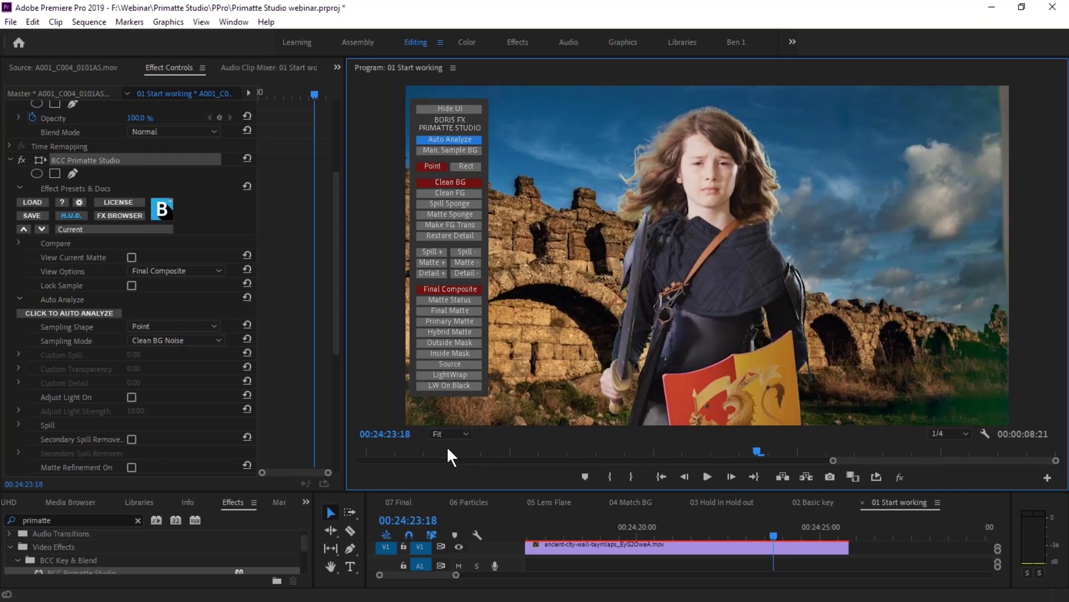
left_click(466, 310)
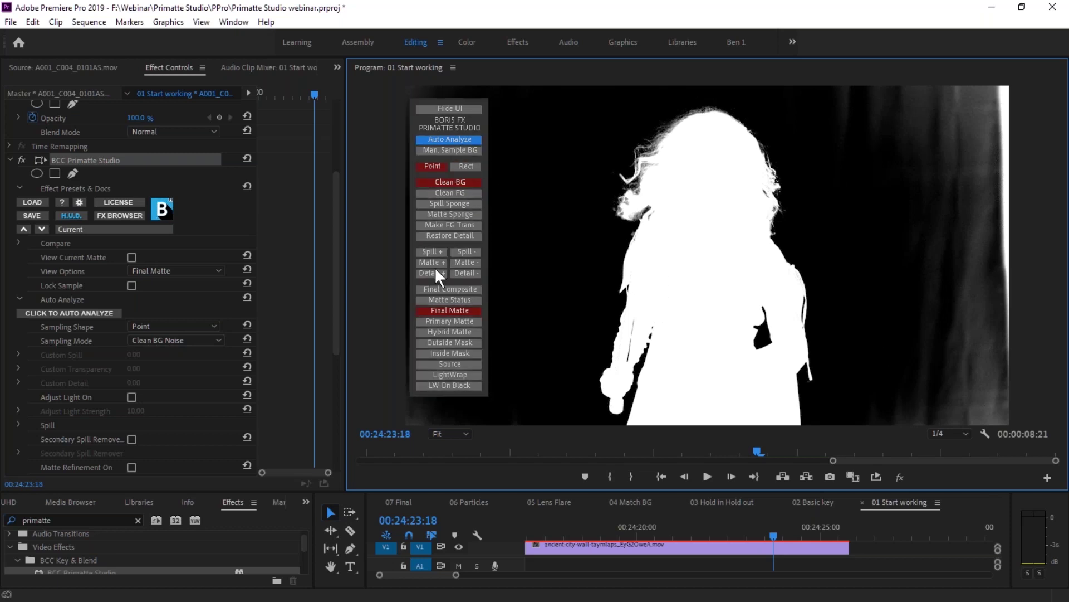
left_click(449, 289)
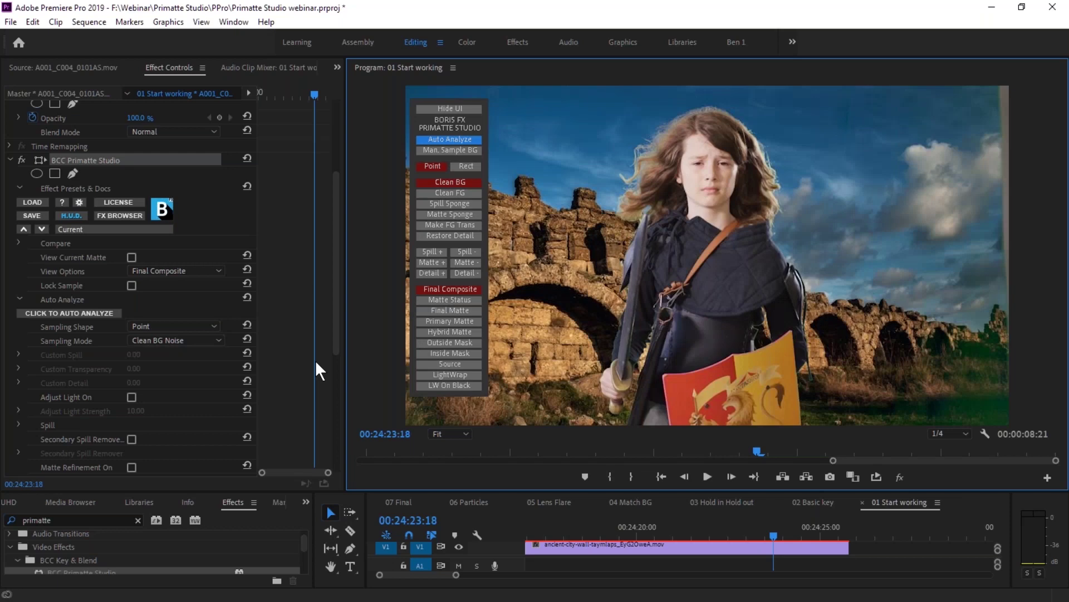
- Hide the on-screen Primatte controls over the frame and look through the effect's further parameters
left_click(454, 108)
left_click(462, 109)
left_click_drag(332, 325, 331, 407)
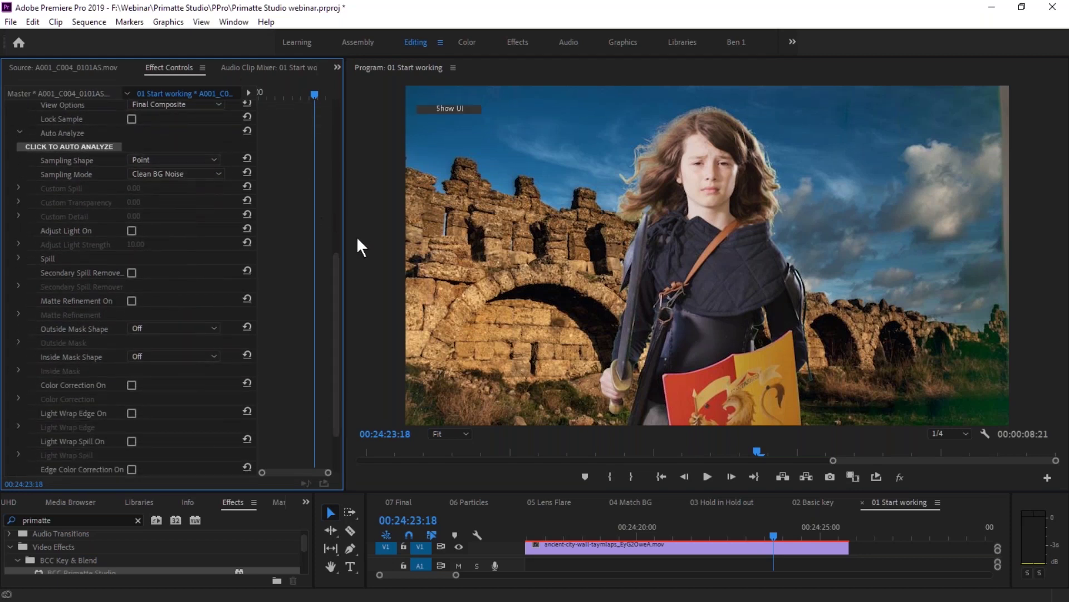
- View the Source footage, turn on Adjust Light and compare the Adjusted Light view with the adjustment off and on
scroll(334, 260, "up", 1)
left_click(169, 130)
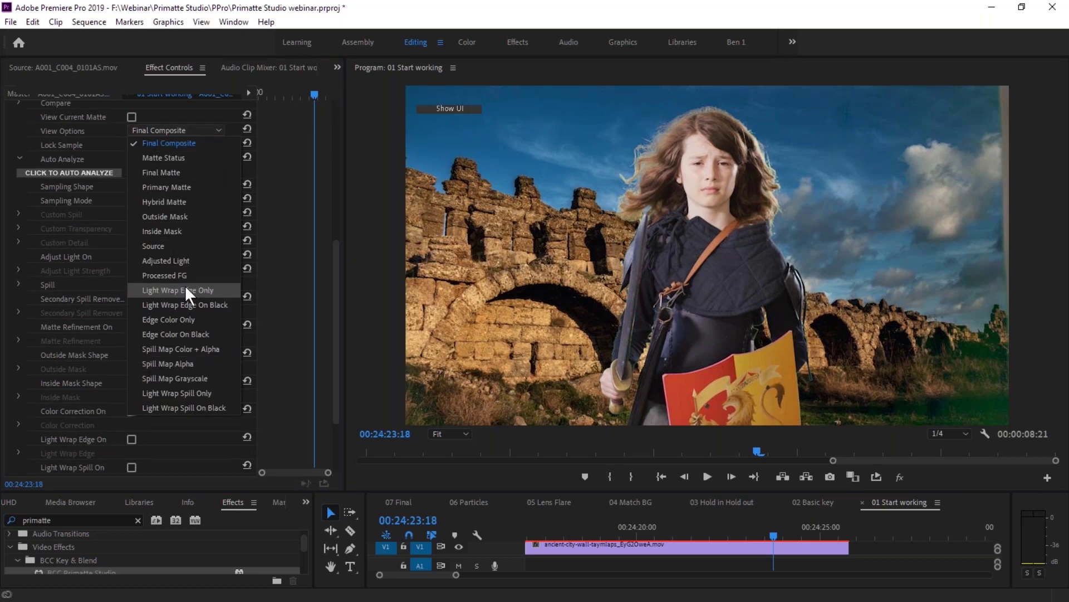
left_click(178, 246)
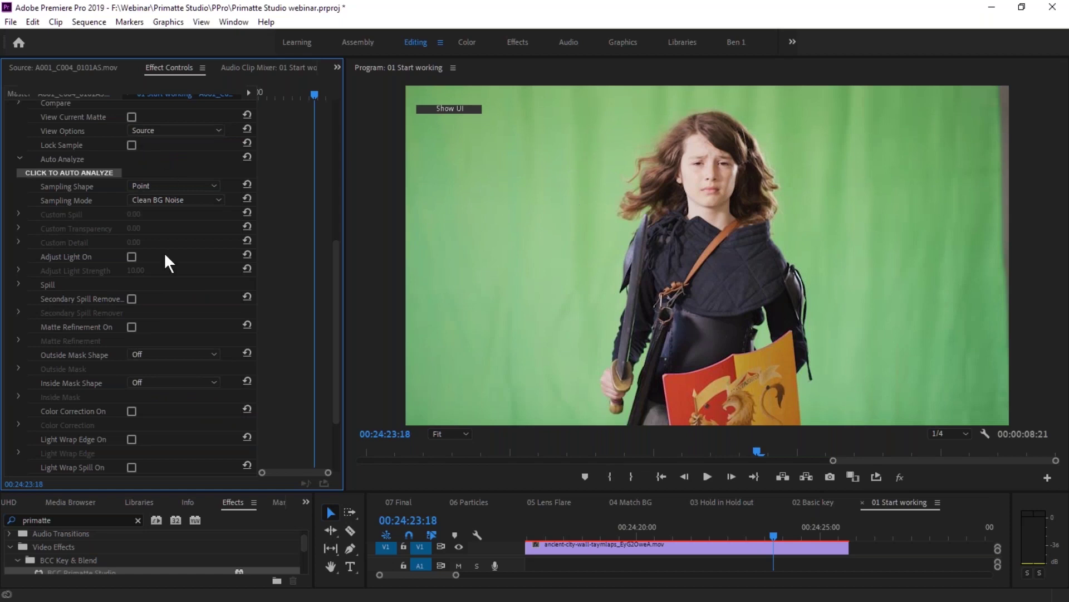
left_click(132, 257)
left_click(178, 131)
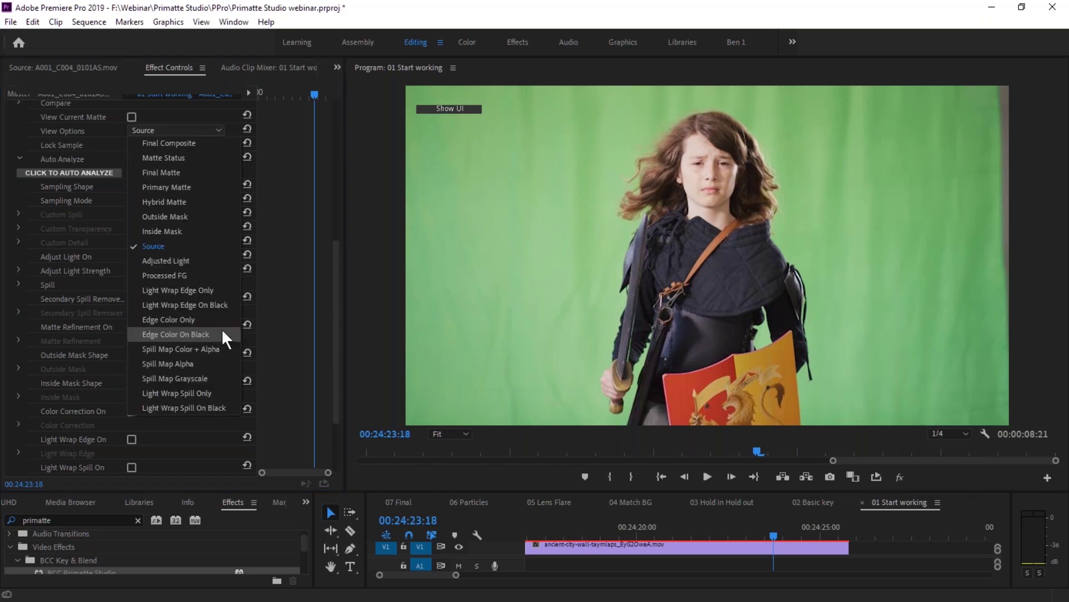
left_click(203, 261)
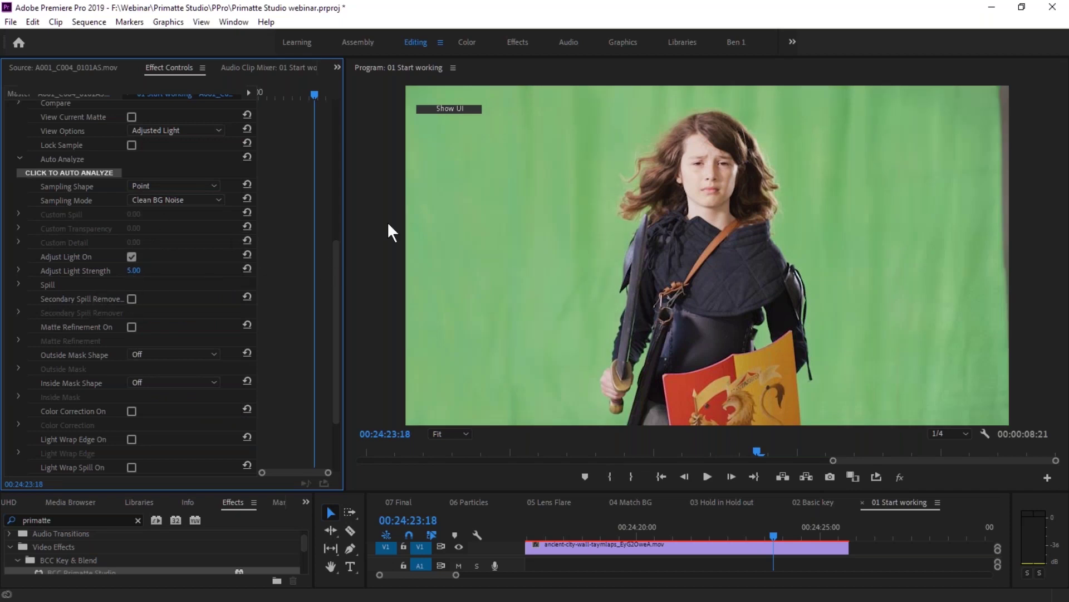
left_click(131, 257)
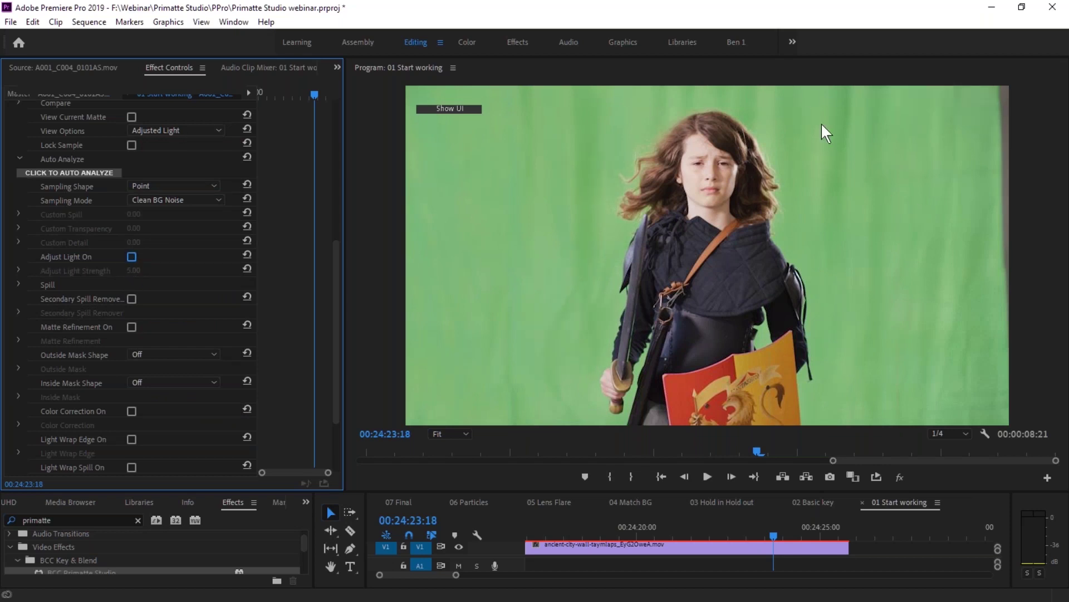
left_click(131, 256)
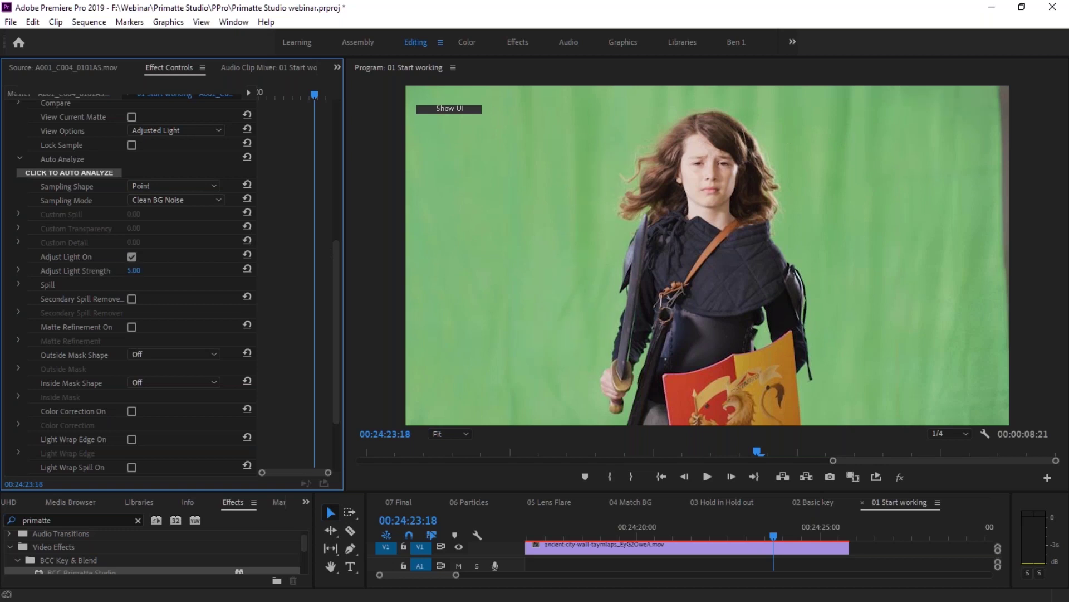
- Set Adjust Light Strength to 255 and compare the green screen with the light adjustment off and on
left_click_drag(134, 270, 148, 270)
left_click_drag(148, 270, 189, 270)
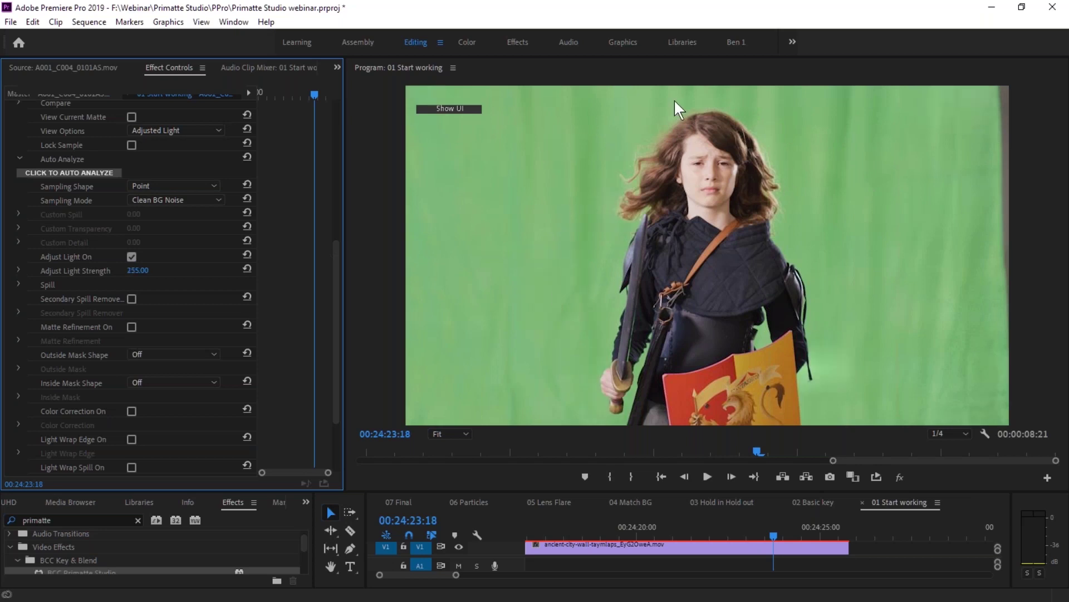
left_click(130, 256)
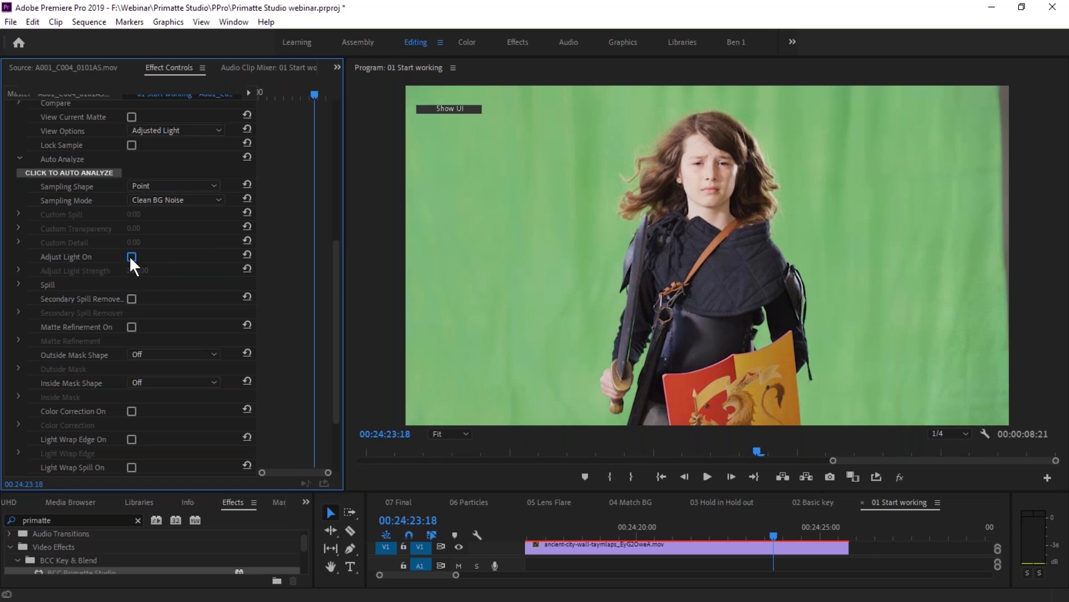
left_click(129, 256)
left_click(128, 256)
left_click(129, 256)
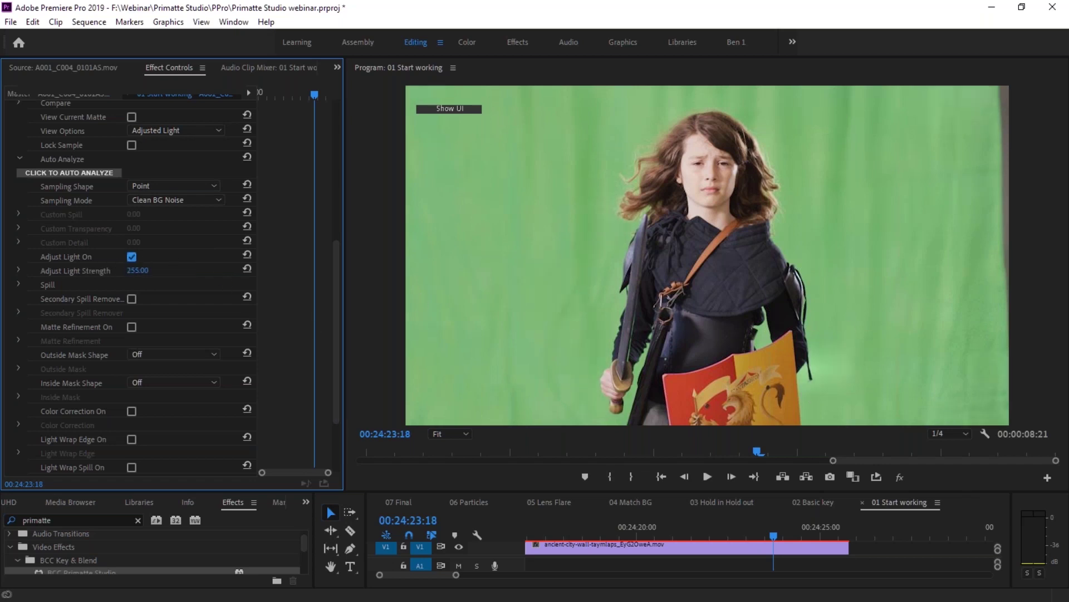
- Reduce Adjust Light Strength to 223 and review the adjusted footage back to 00:24:19:10
left_click_drag(140, 277, 128, 277)
left_click(774, 456)
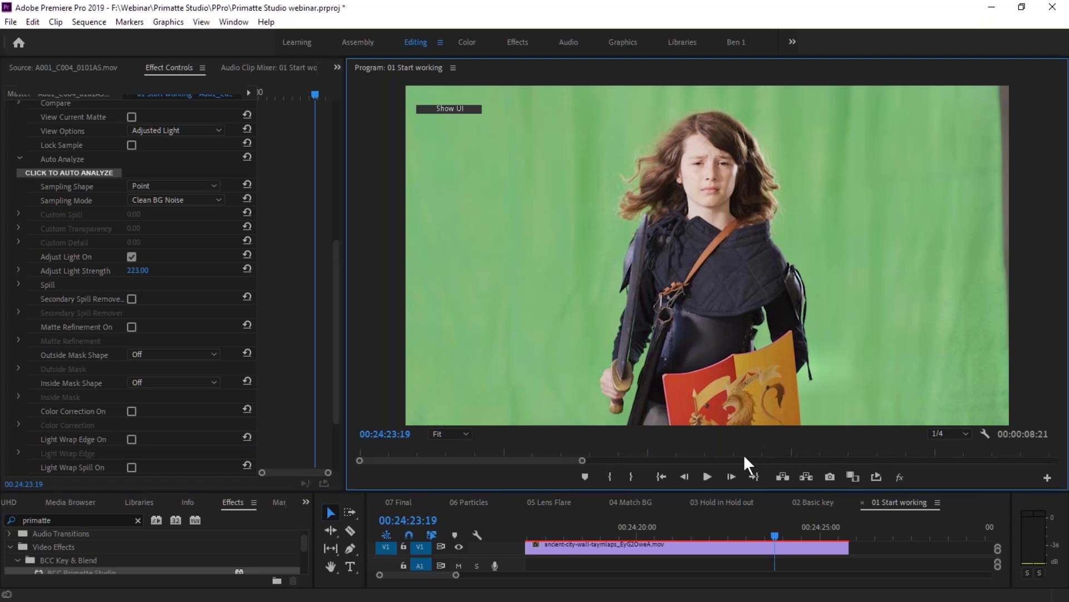
left_click_drag(746, 452, 716, 450)
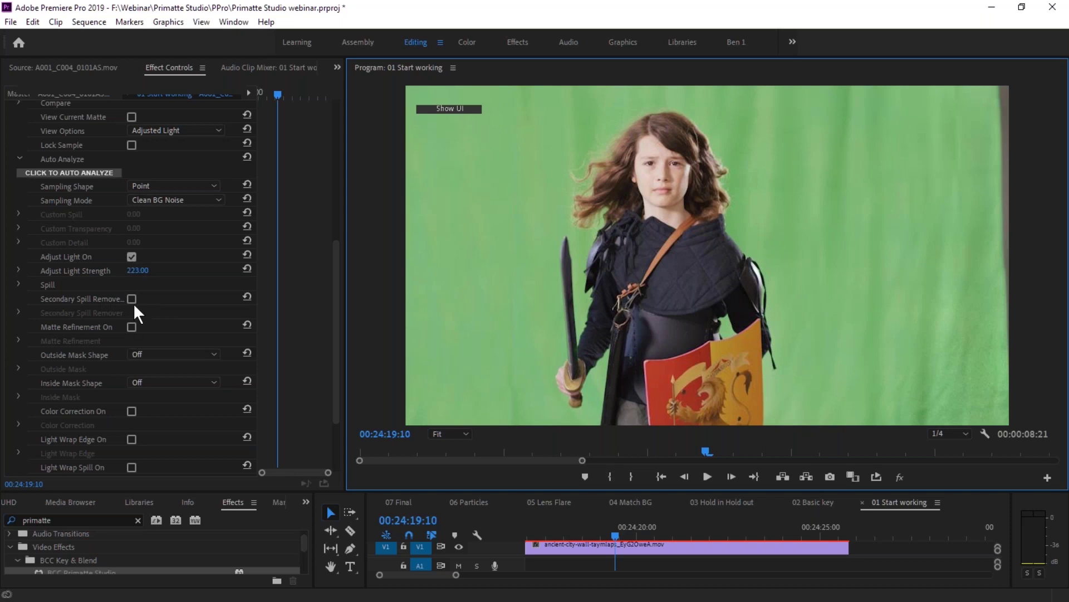
- Turn off Adjust Light, show the Final Composite and go to 00:24:21:15
left_click(131, 256)
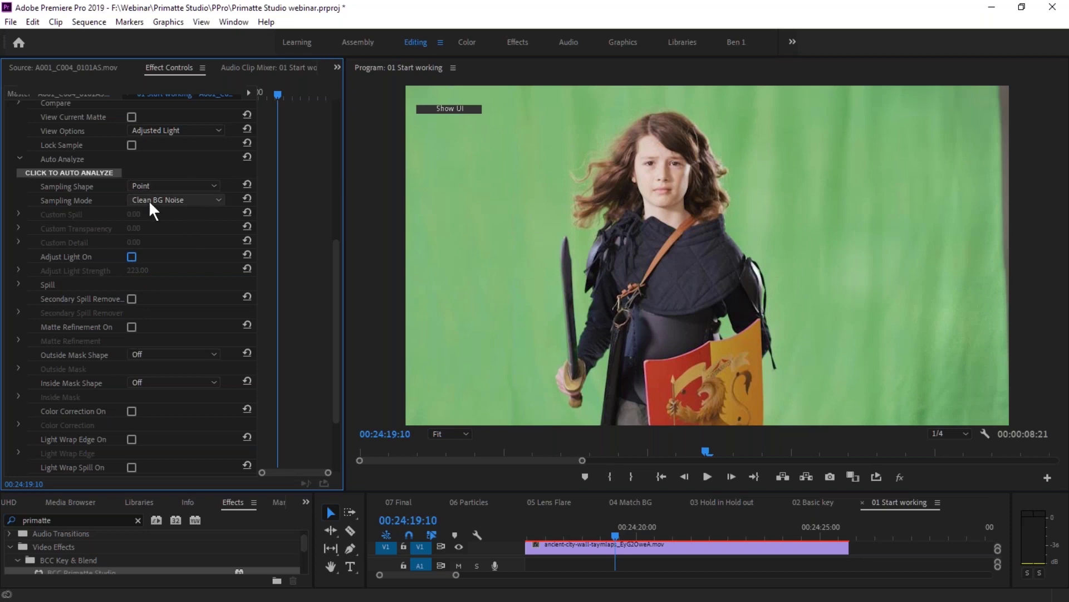
left_click(181, 129)
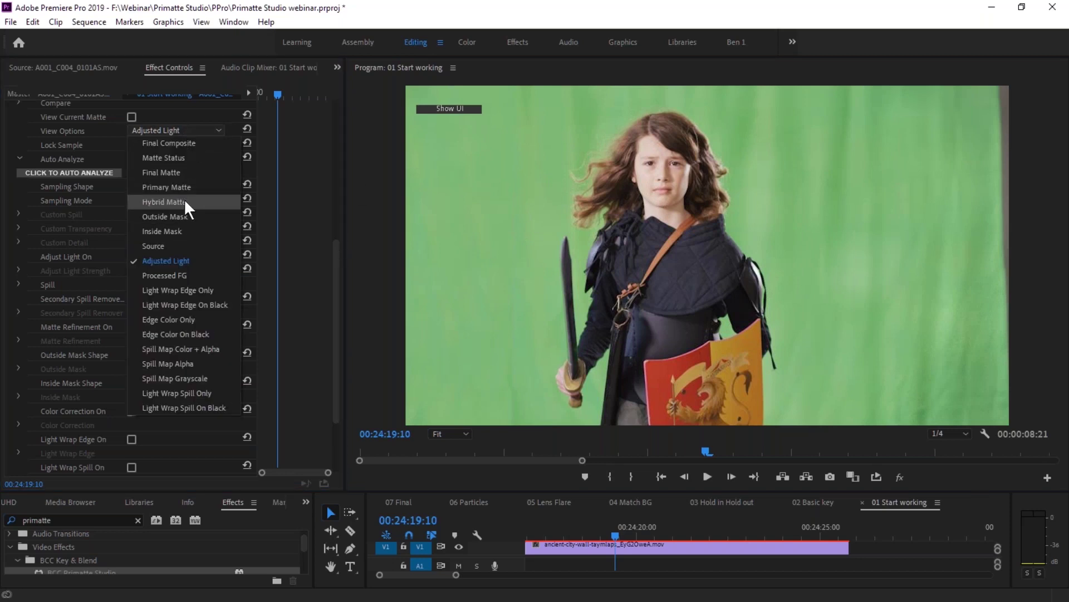
left_click(199, 143)
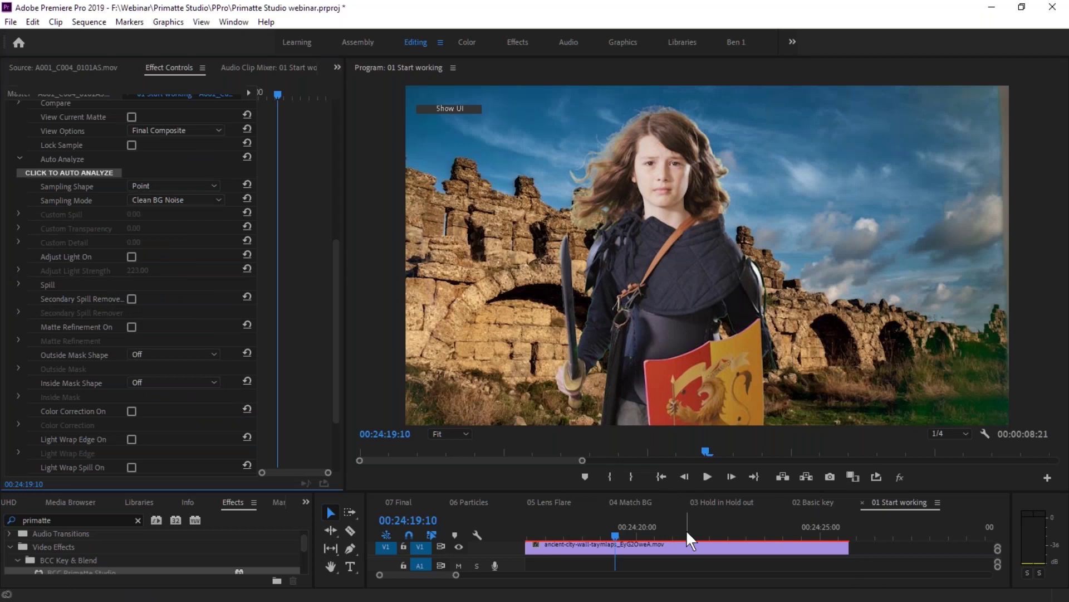
left_click_drag(687, 530, 693, 527)
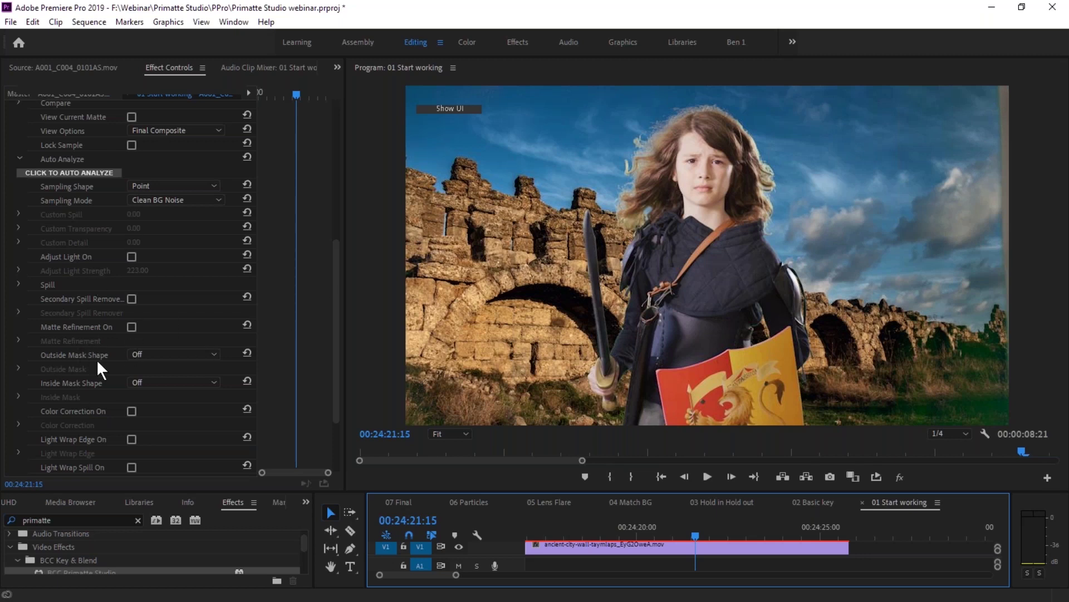
- Set the Outside Mask Shape to Mocha Mask and launch Mocha from the Outside Mask settings
left_click(177, 353)
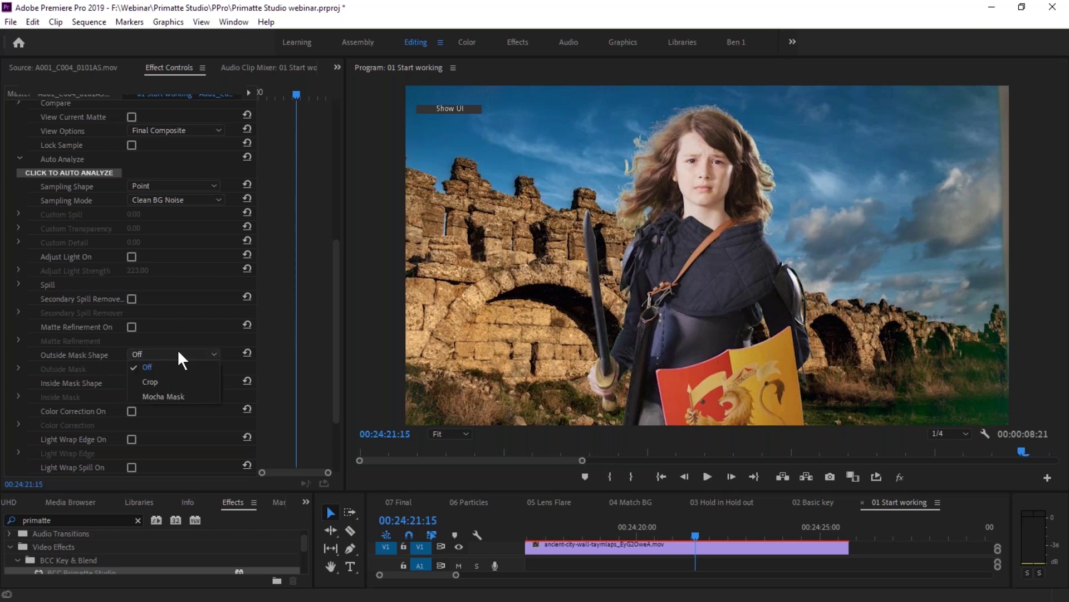
left_click(168, 396)
left_click(19, 367)
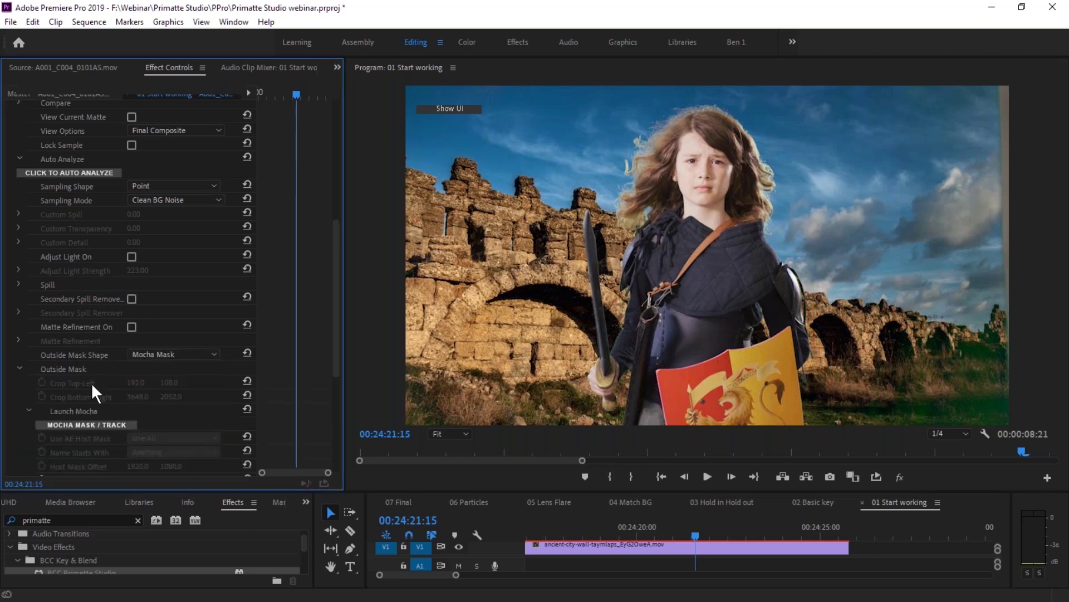
left_click(83, 424)
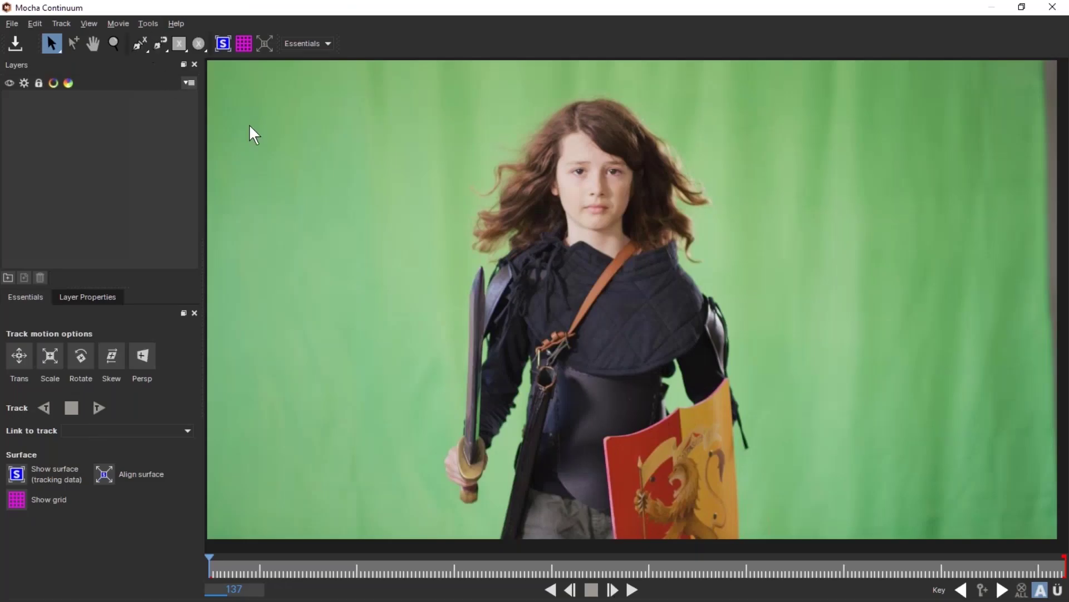
- Draw a loose closed X-spline around the warrior on frame 137, extending past the frame's upper and lower edges
key("z")
scroll(649, 280, "down", 3)
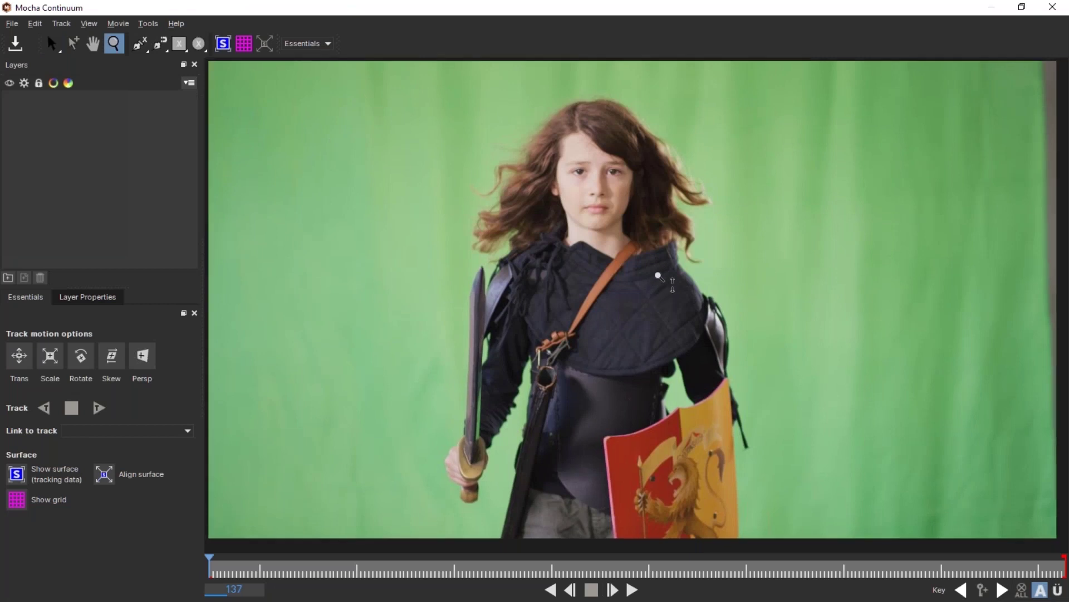
key("s")
left_click(139, 43)
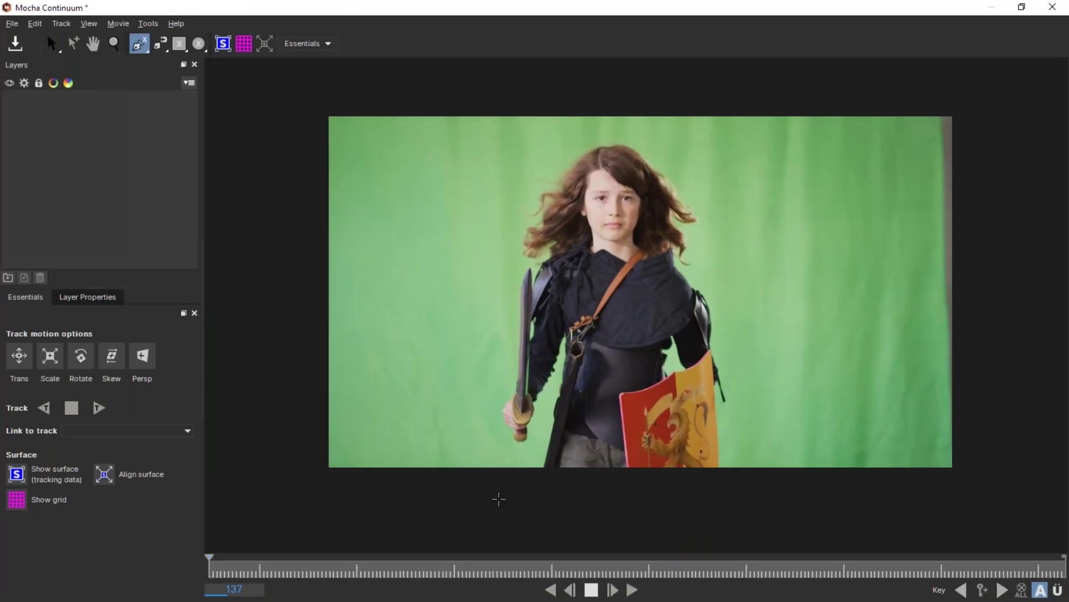
left_click(490, 524)
left_click(437, 348)
left_click(522, 129)
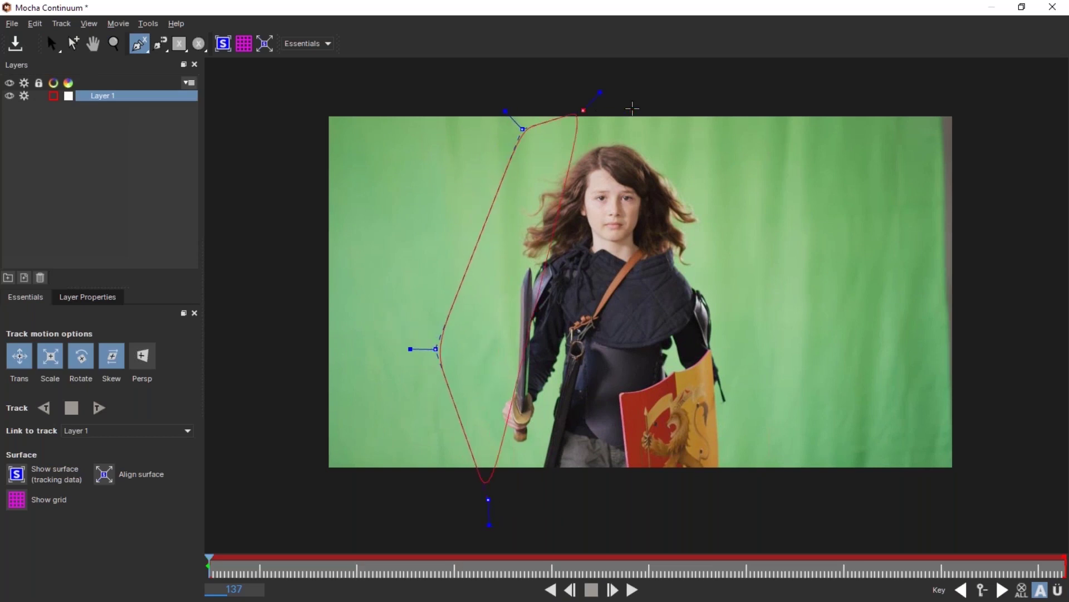
left_click(662, 106)
left_click(785, 229)
left_click(797, 303)
left_click_drag(843, 413, 798, 501)
left_click(715, 514)
right_click(718, 513)
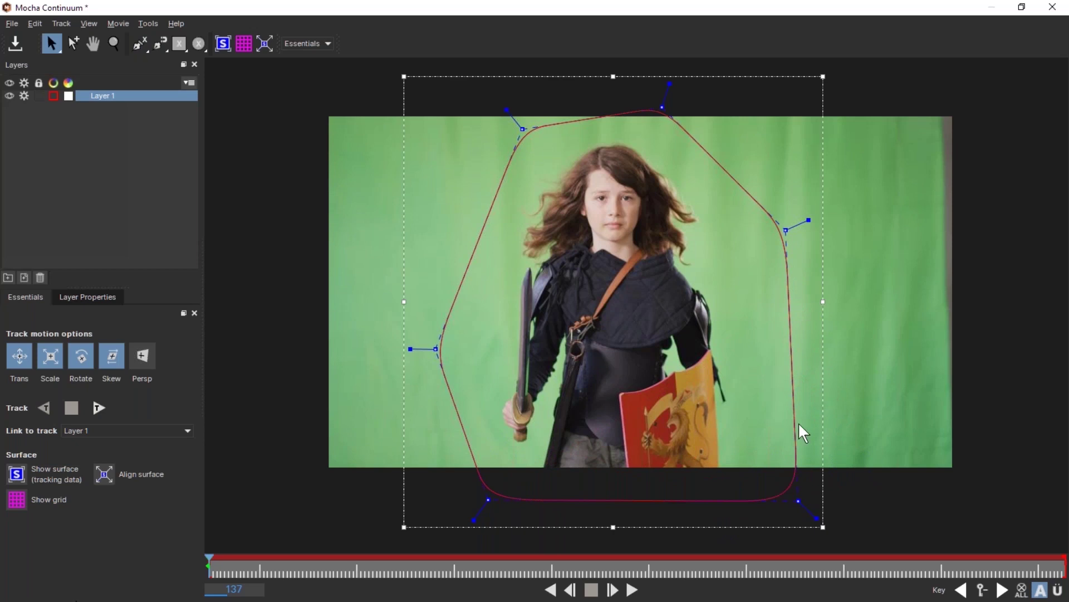
- Move the mask's two upper points above the frame edge, and on frame 163 widen its upper-left corner with Überkey enabled
left_click_drag(520, 129, 532, 109)
left_click_drag(664, 105, 672, 103)
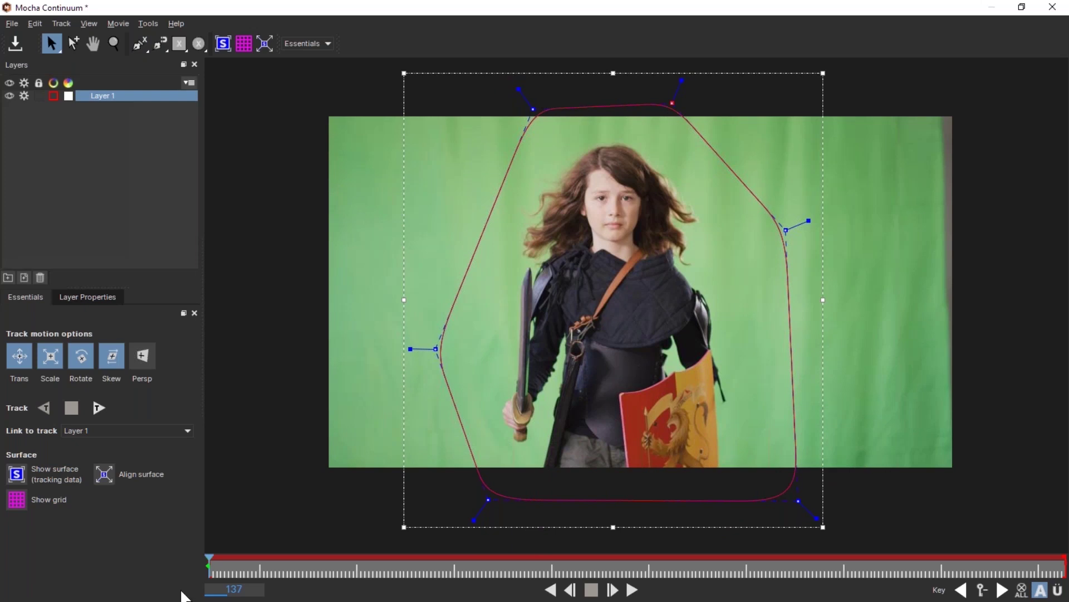
left_click_drag(213, 568, 310, 569)
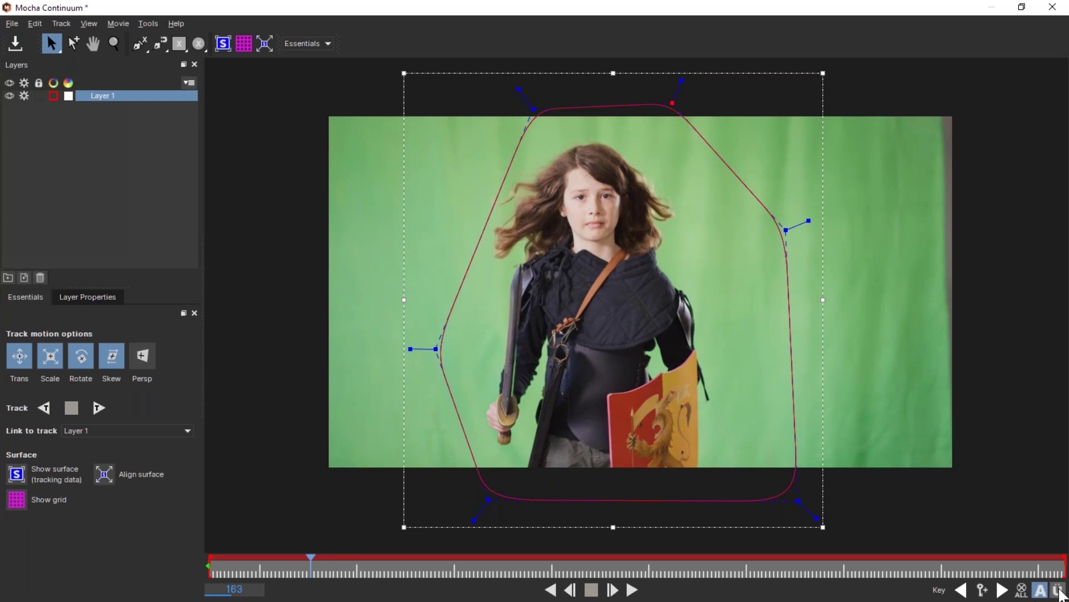
left_click_drag(534, 109, 503, 112)
- On frame 272, pull the mask's two right-side points closer to the warrior and check the mask back to frame 137
left_click_drag(315, 565, 736, 545)
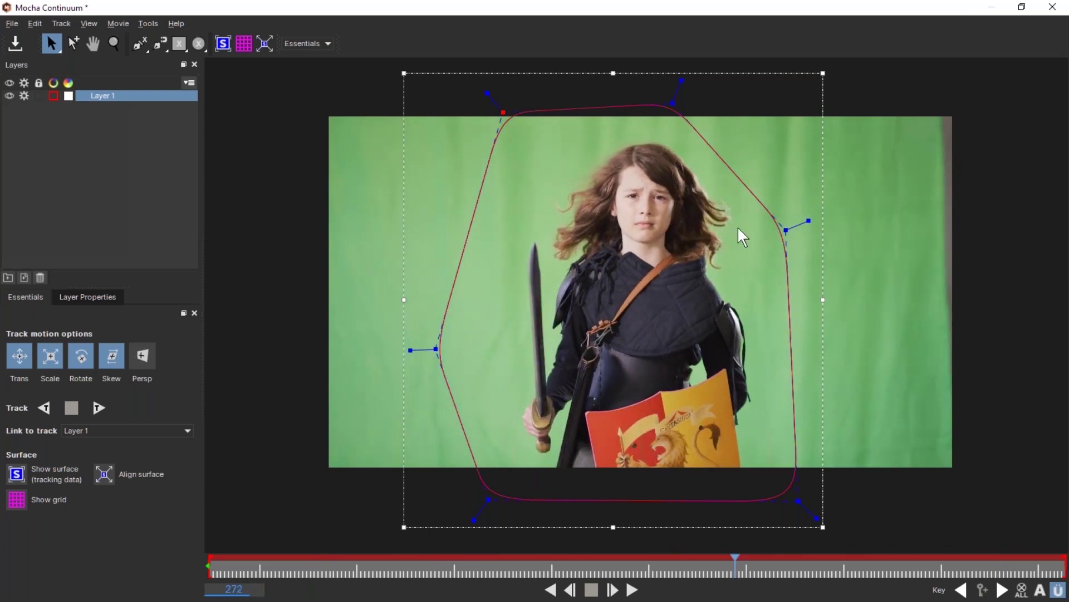
left_click_drag(786, 229, 764, 229)
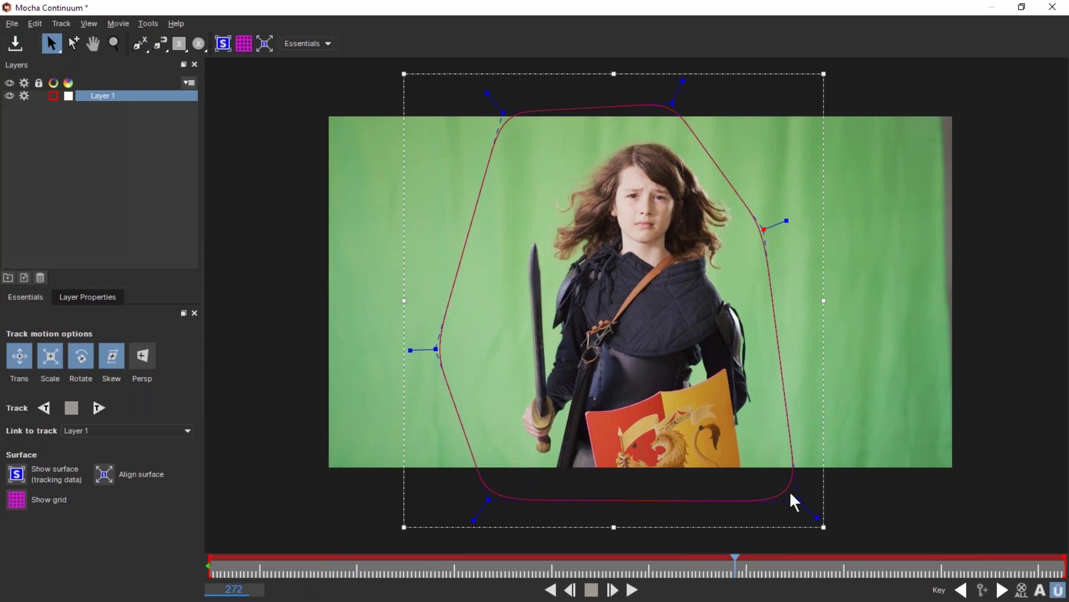
left_click_drag(800, 503, 779, 501)
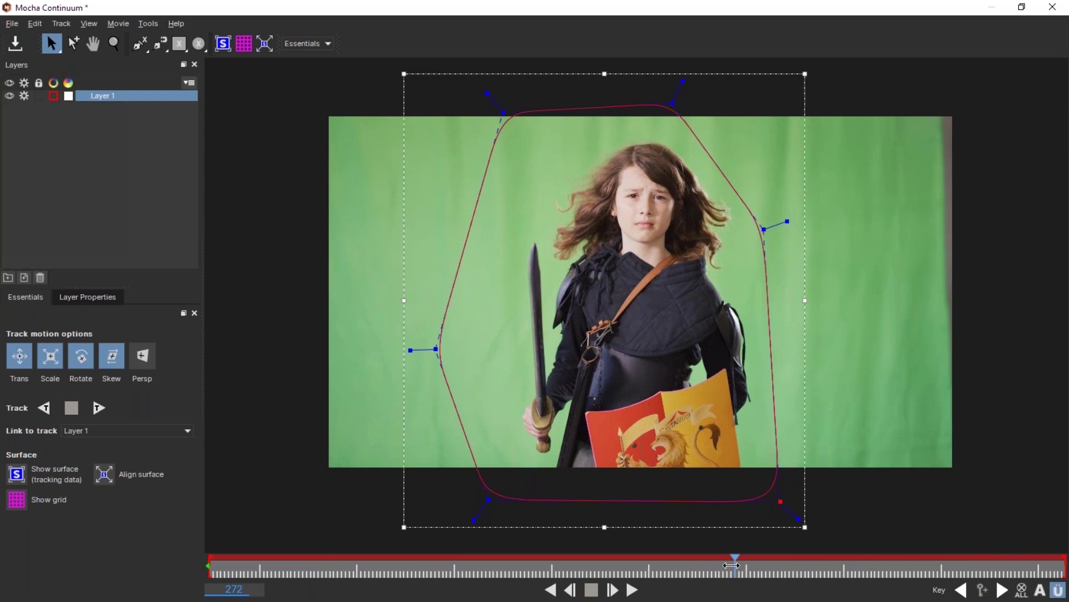
left_click_drag(736, 564, 210, 568)
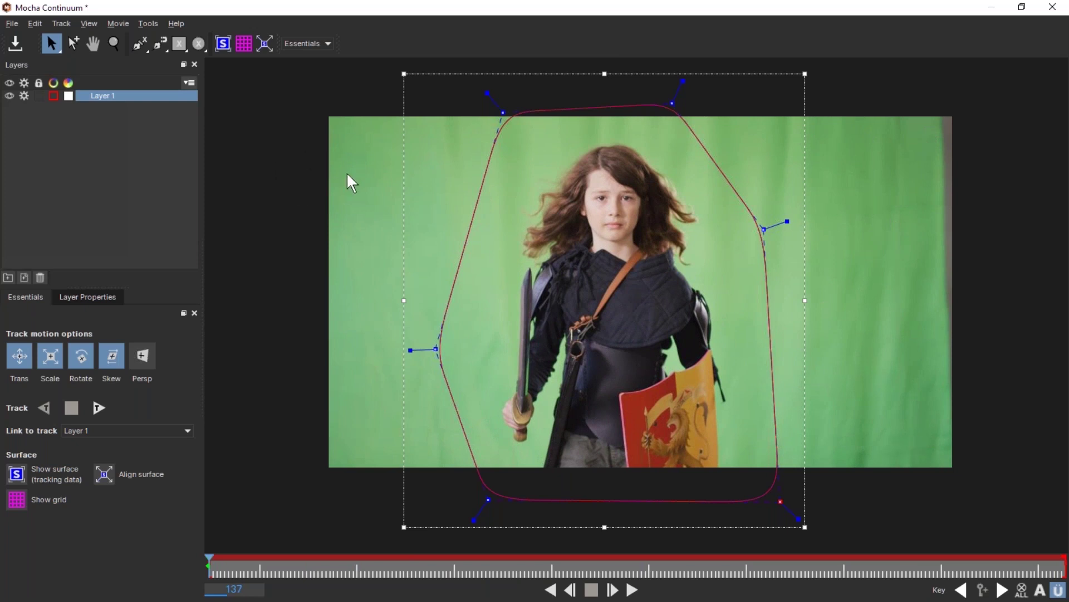
- Save the Mocha mask and exit Mocha to return to Premiere Pro
left_click(15, 43)
left_click(11, 24)
left_click(44, 164)
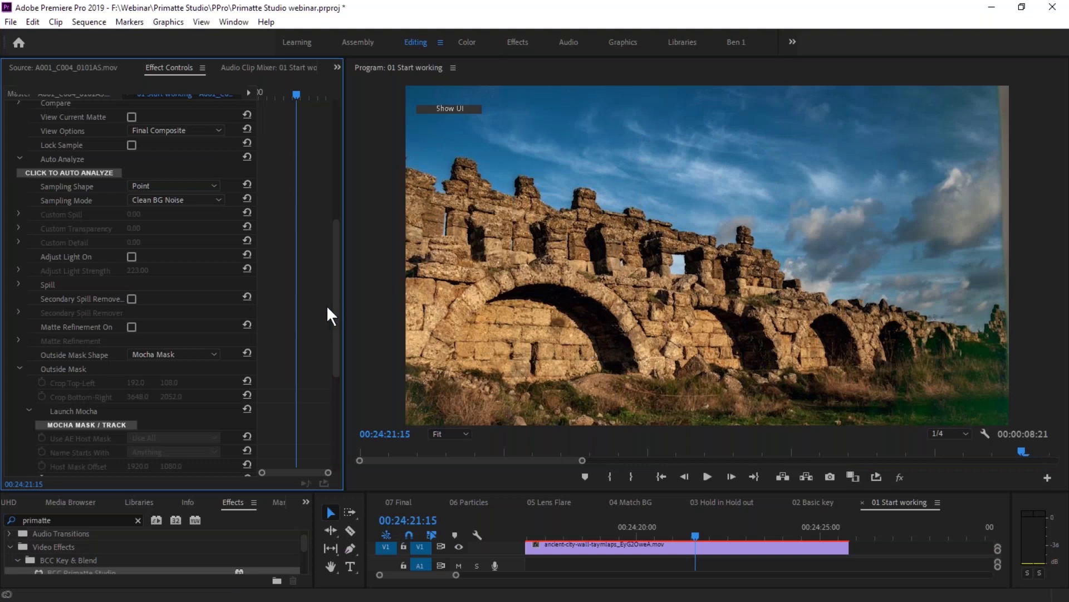
- Invert the outside mask, collapse its settings and review the composite at 00:24:22:10
left_click_drag(333, 313, 332, 412)
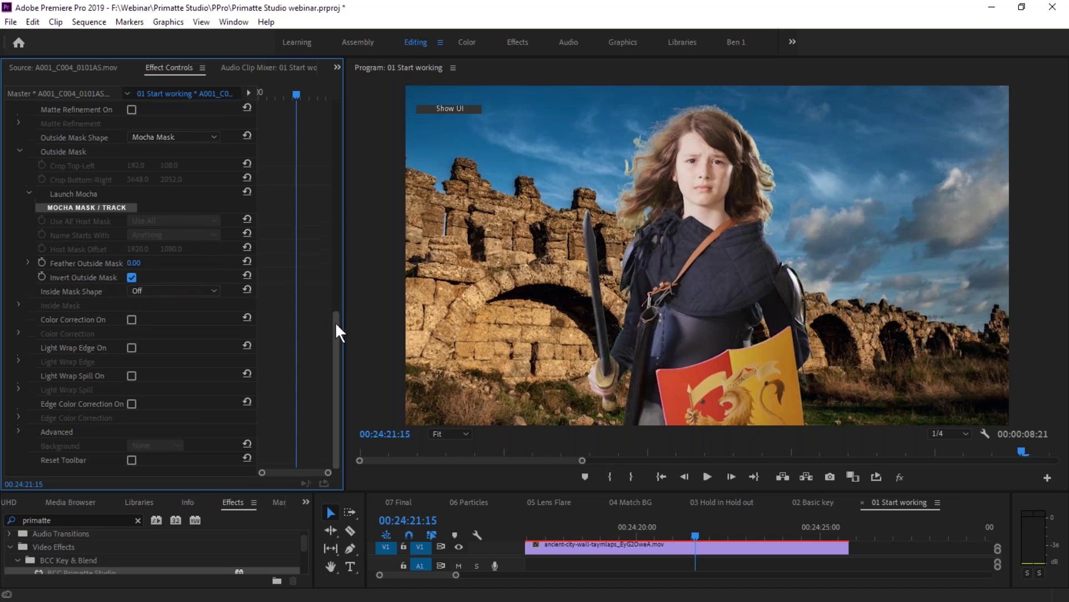
scroll(46, 225, "up", 5)
left_click(24, 268)
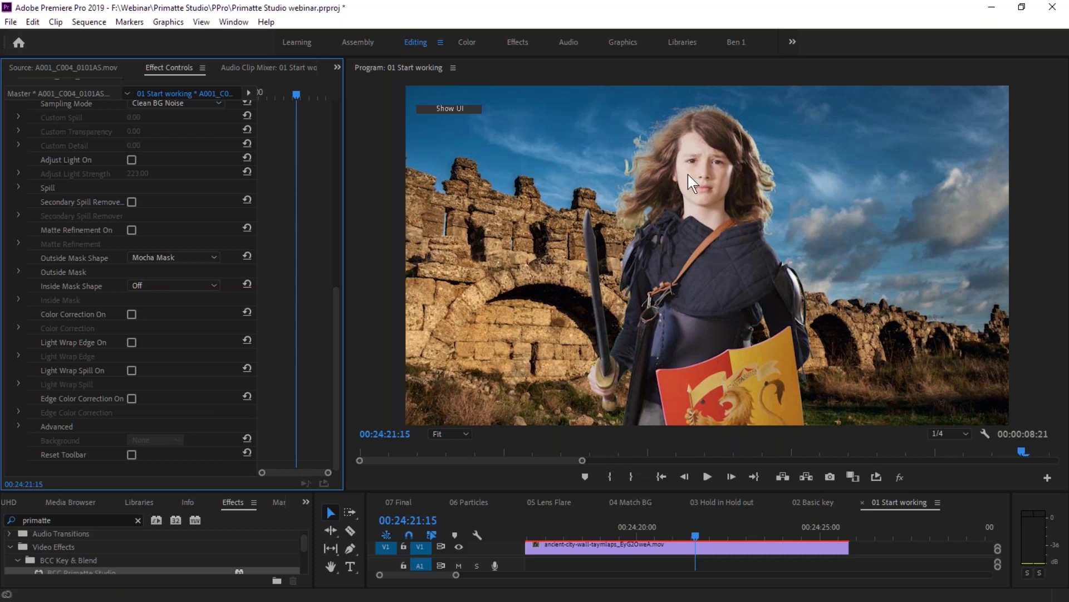
left_click_drag(694, 528, 724, 532)
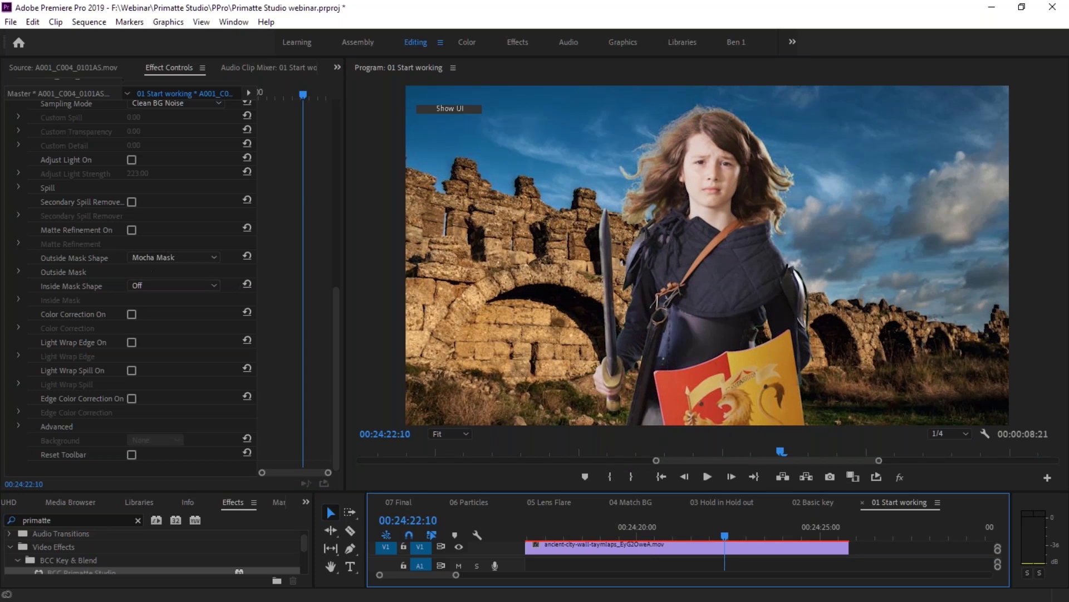
- Expand the Spill settings, set the Spill Replace Amount to 0 and inspect the warrior's hair edges at 150% zoom
left_click_drag(336, 319, 320, 288)
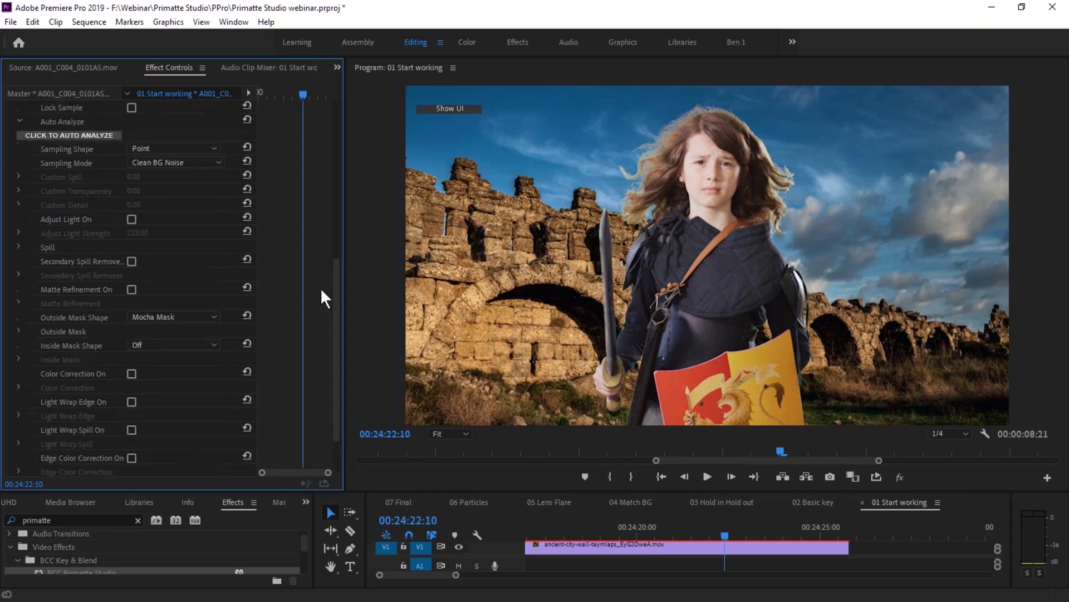
left_click(19, 246)
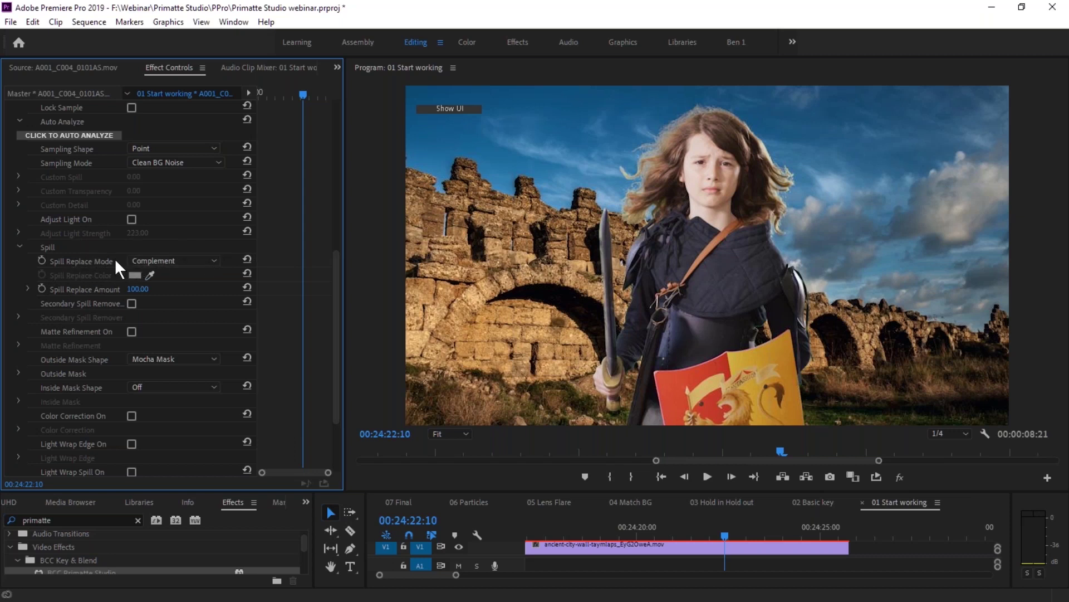
left_click(207, 263)
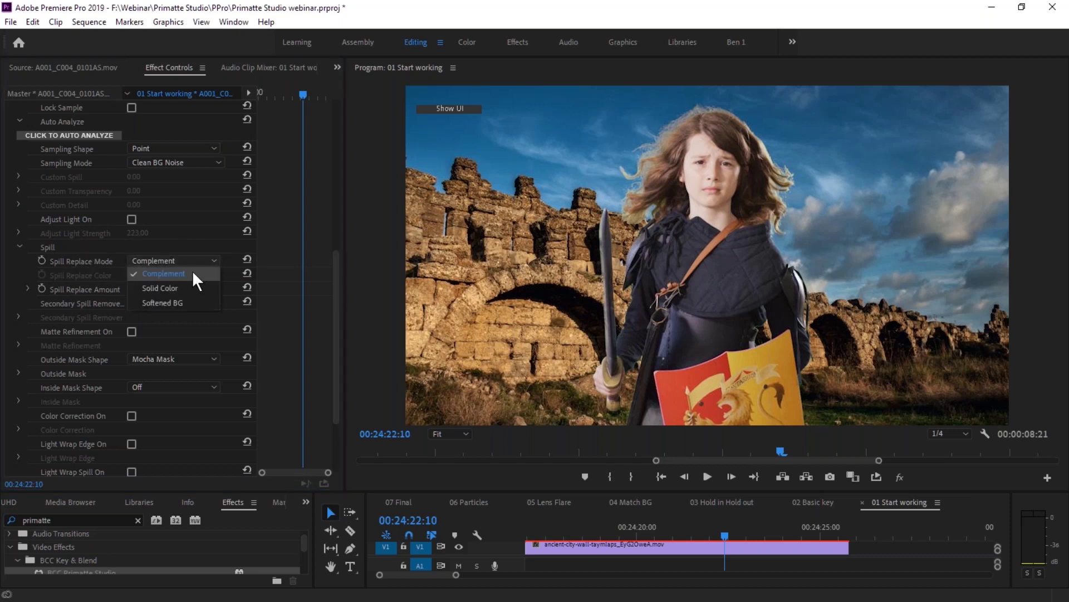
left_click(222, 257)
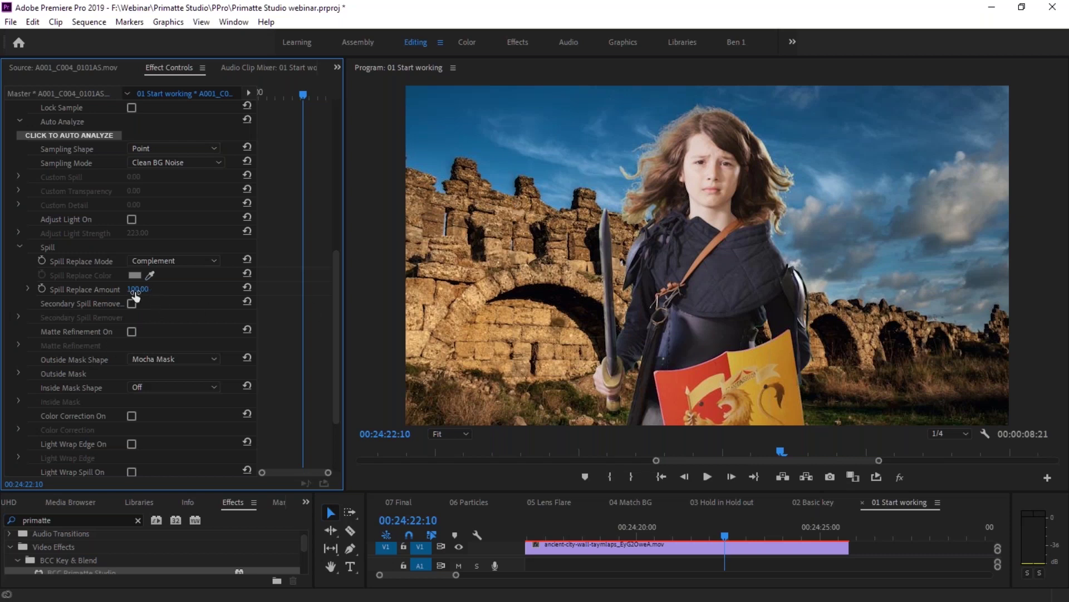
left_click_drag(138, 288, 106, 289)
left_click(450, 434)
left_click(451, 537)
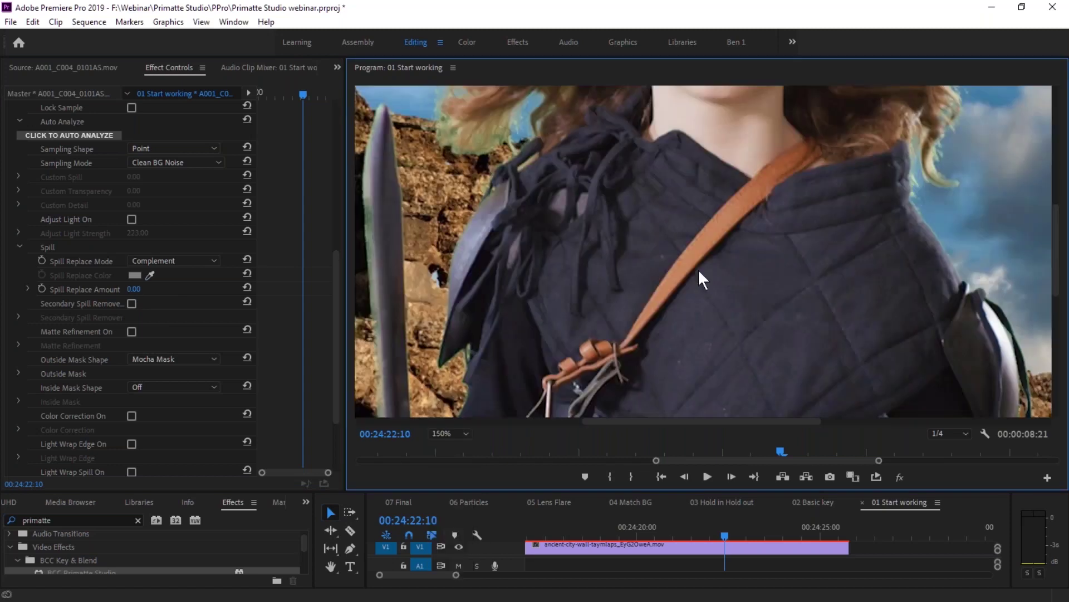
left_click_drag(1052, 239, 1034, 198)
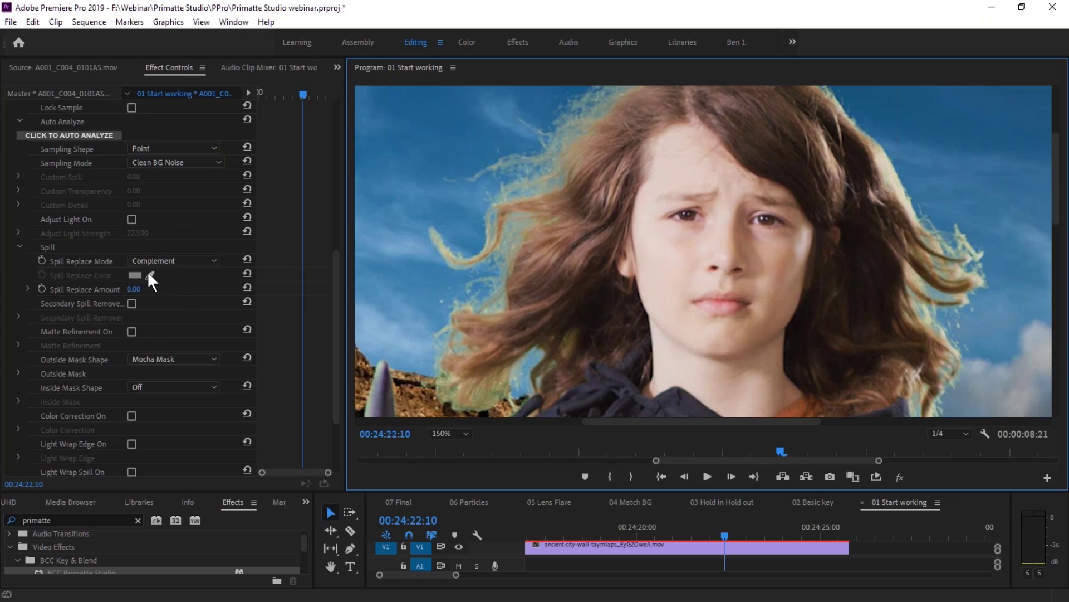
- Set the Spill Replace Mode to Softened BG and use Video 1 as the key's background
left_click(176, 259)
left_click(172, 301)
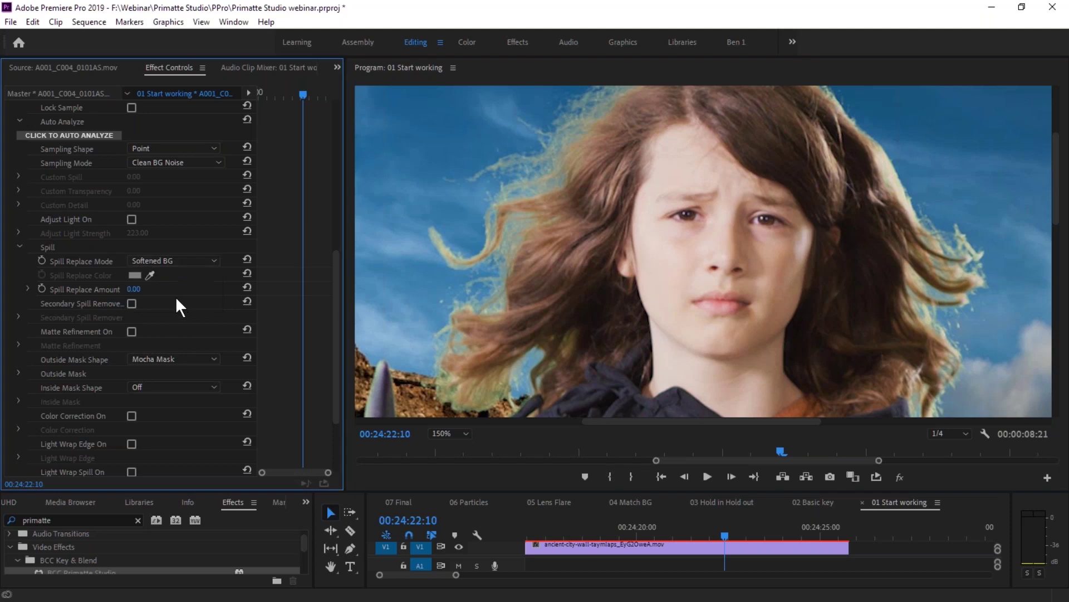
left_click_drag(335, 303, 333, 357)
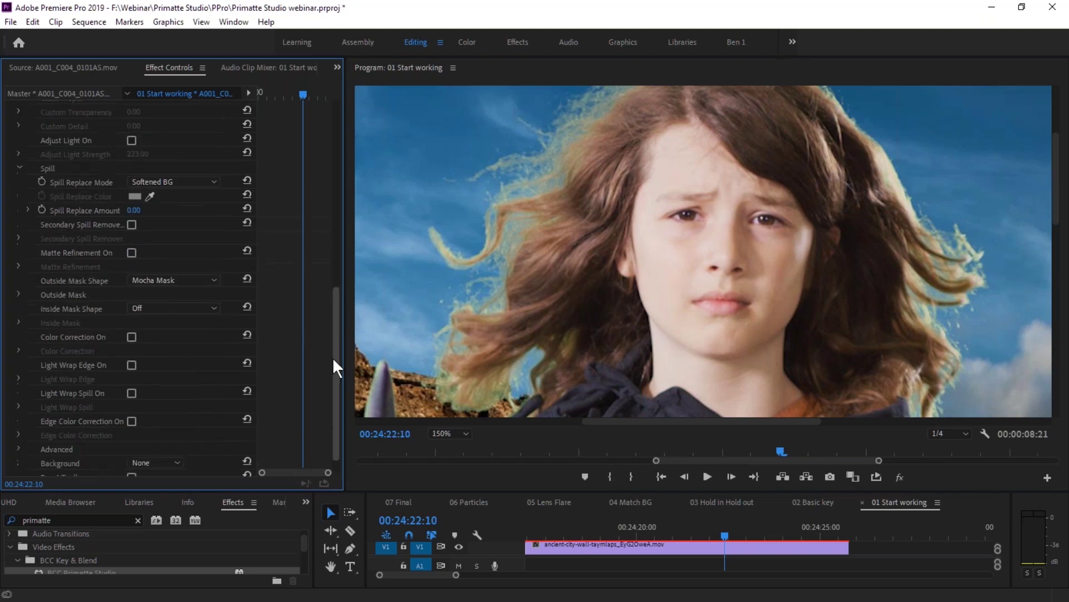
left_click(169, 439)
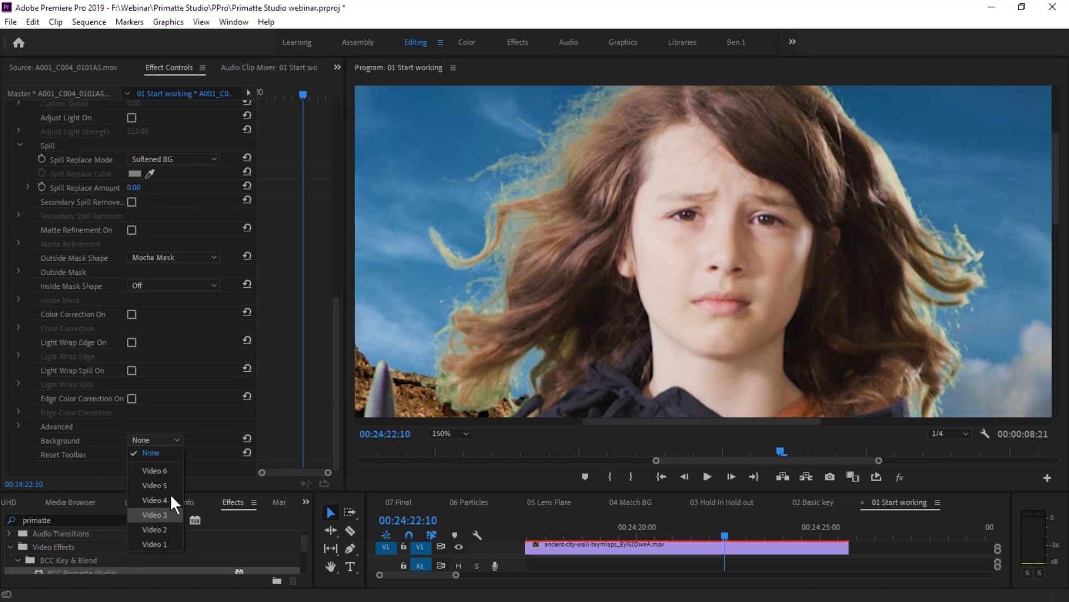
left_click(169, 541)
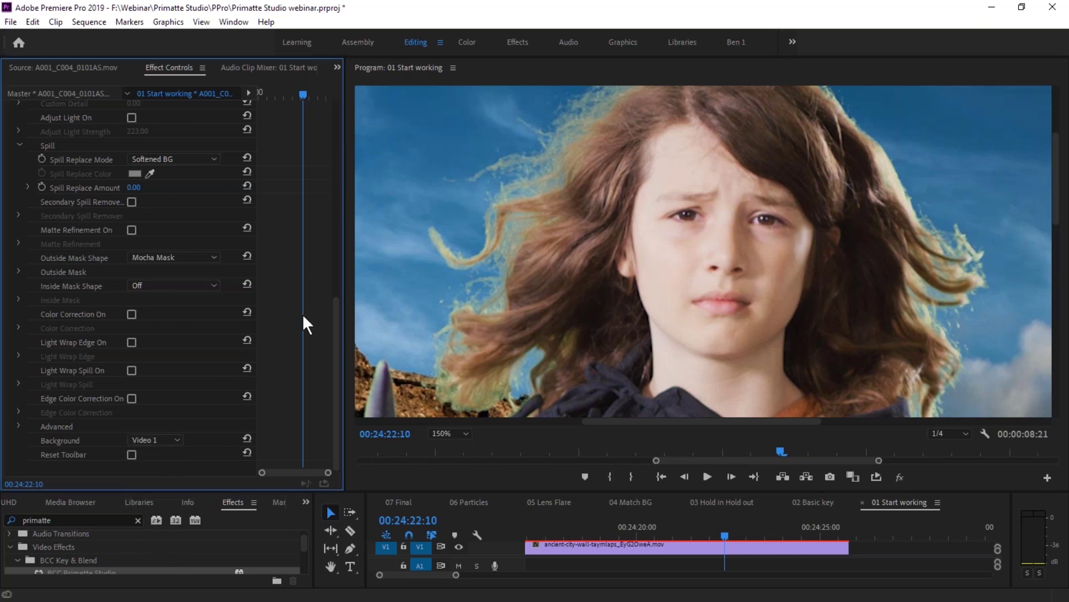
- Try a Spill Replace Amount of 100 with Softened BG and return it to 0
left_click_drag(333, 313, 335, 245)
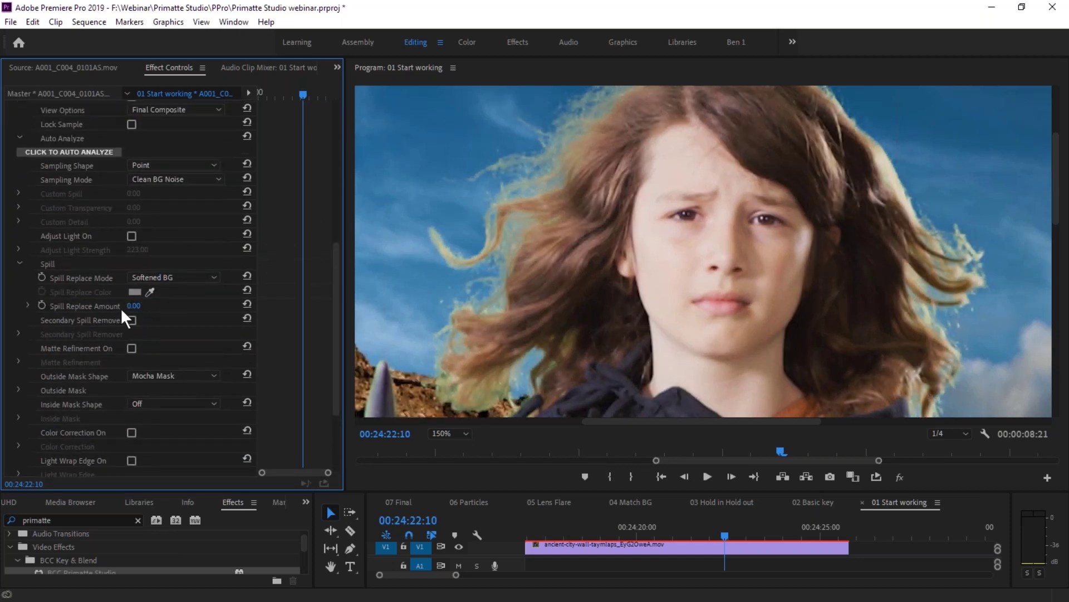
left_click_drag(134, 305, 332, 293)
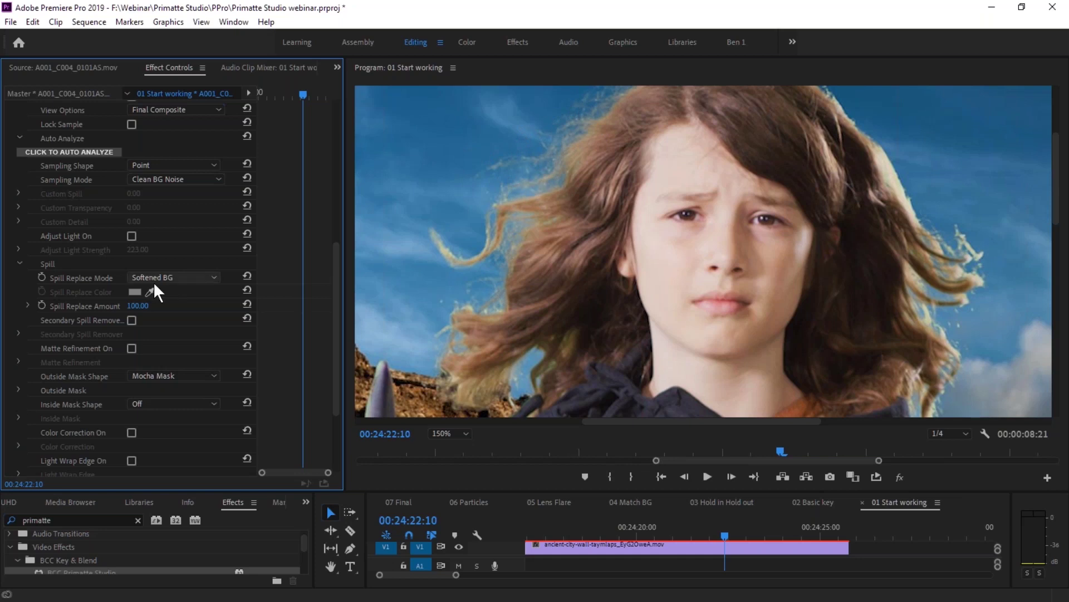
left_click_drag(139, 305, 132, 307)
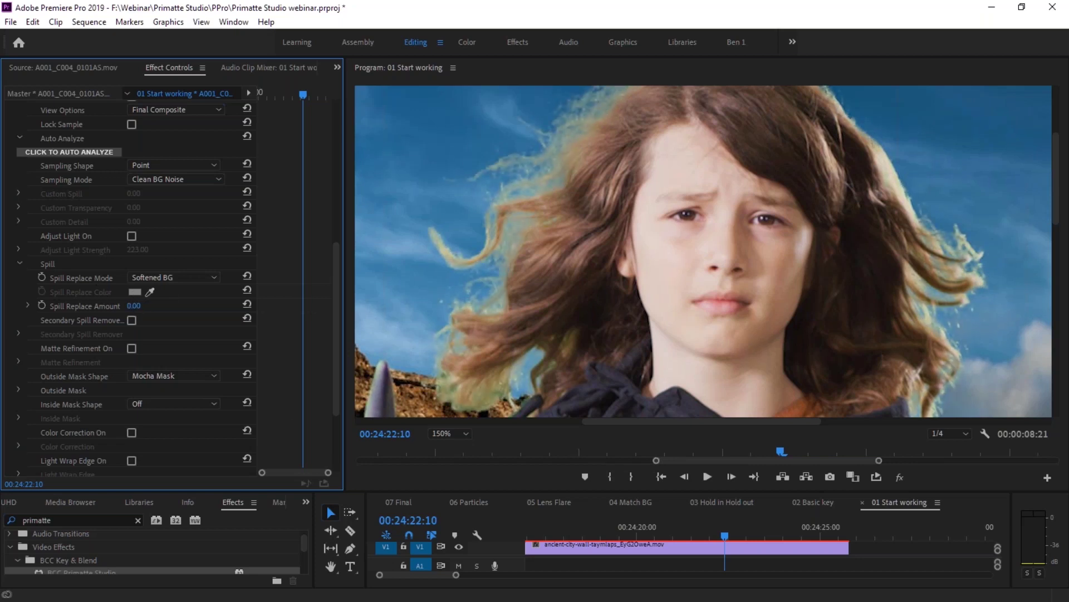
- Enable the Secondary Spill Remover and compare the hair edges with it on and off, leaving it on
left_click_drag(336, 326, 335, 372)
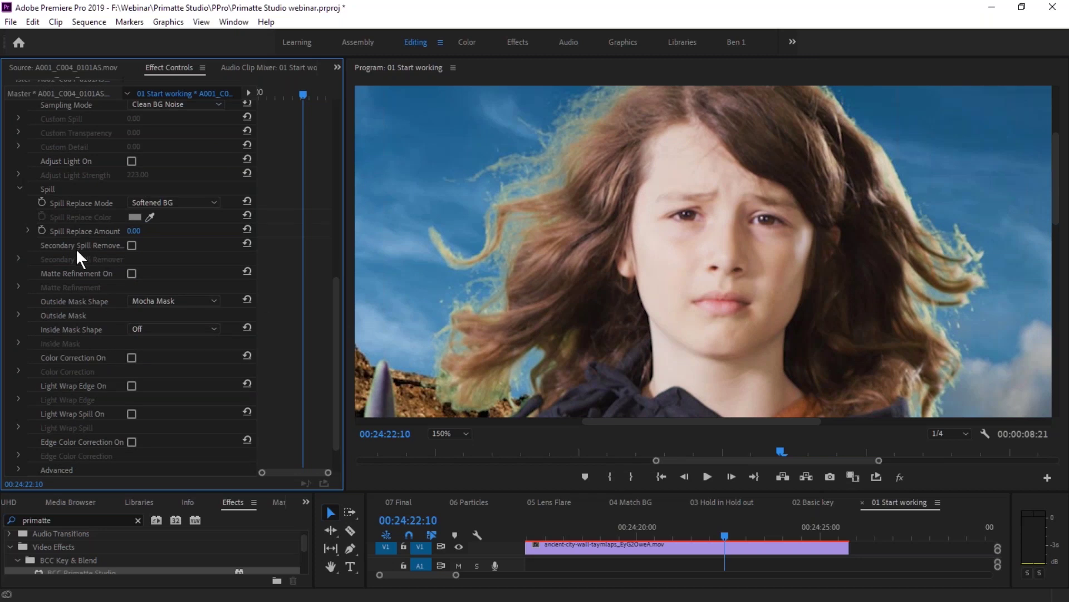
left_click(132, 246)
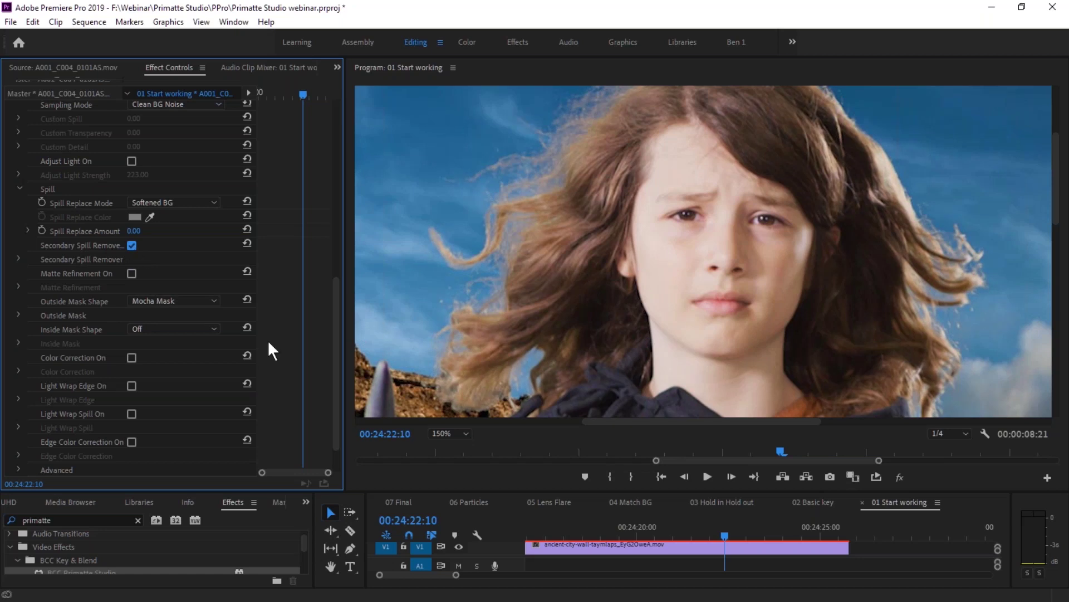
left_click(133, 245)
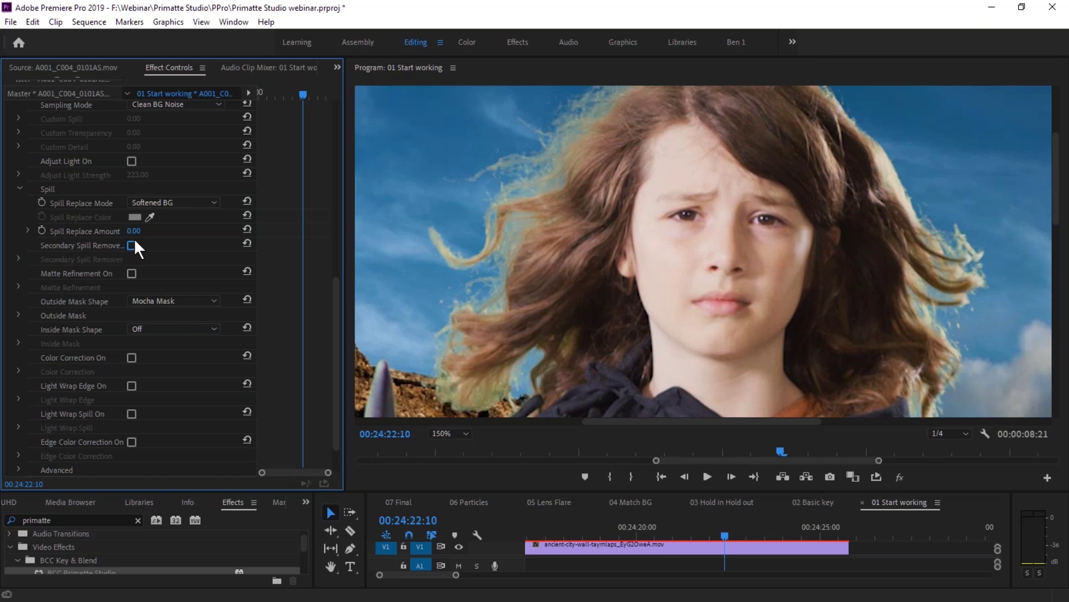
left_click(132, 245)
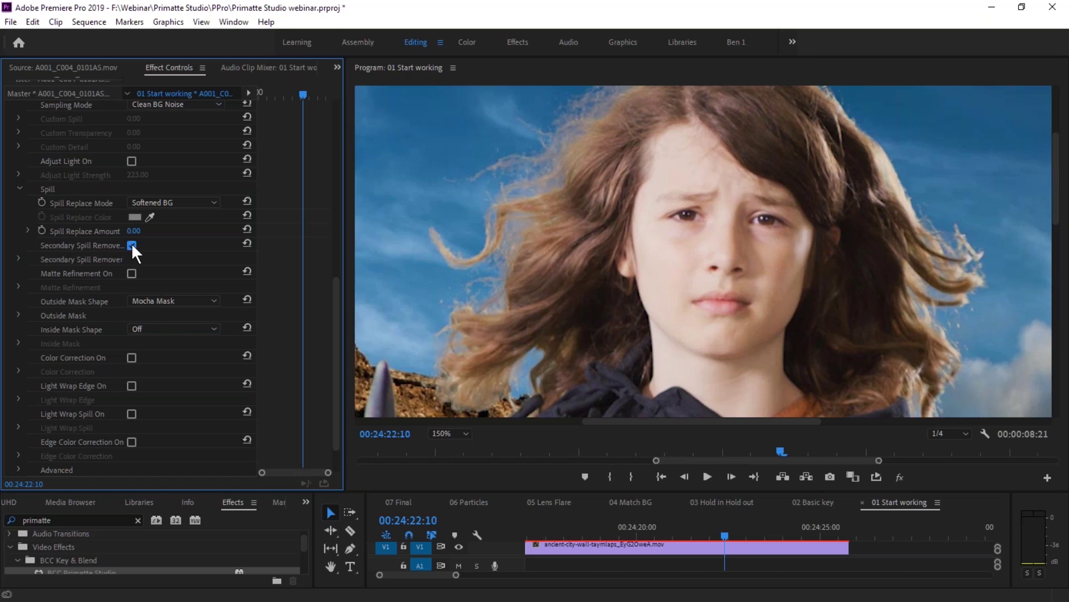
left_click(132, 245)
left_click(131, 245)
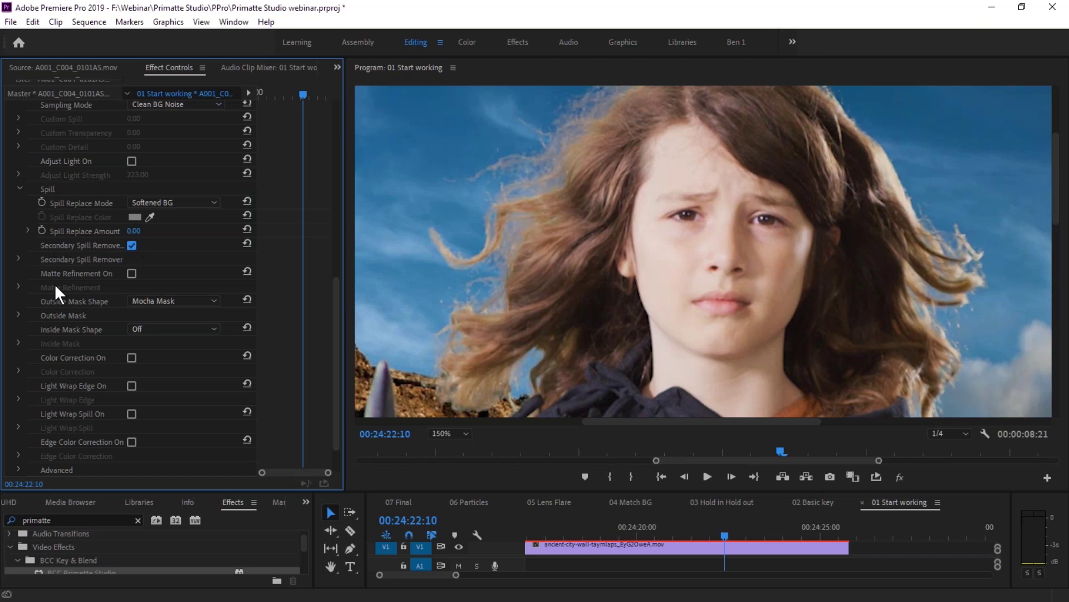
- Try the Classic Continuum removal method for the Secondary Spill Remover, return to Channel Limit and review the Screen Type options
left_click(17, 257)
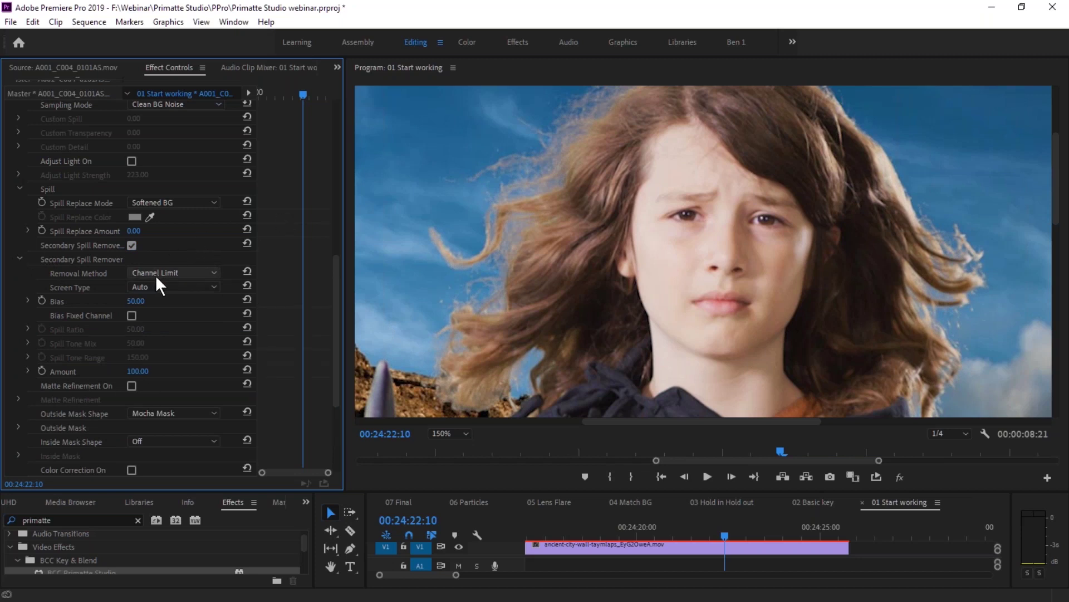
left_click(197, 271)
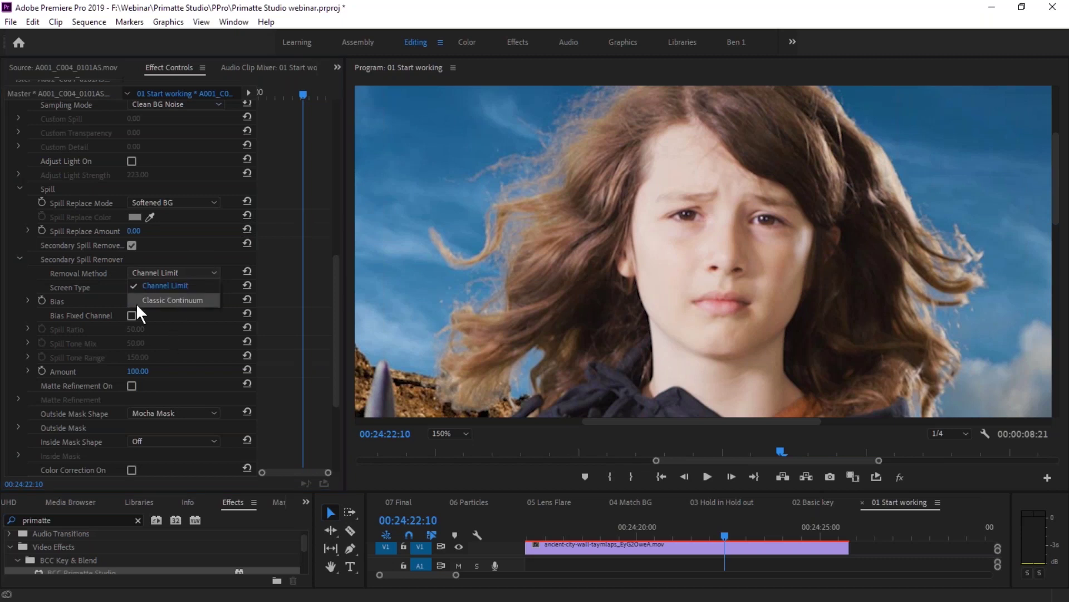
left_click(200, 296)
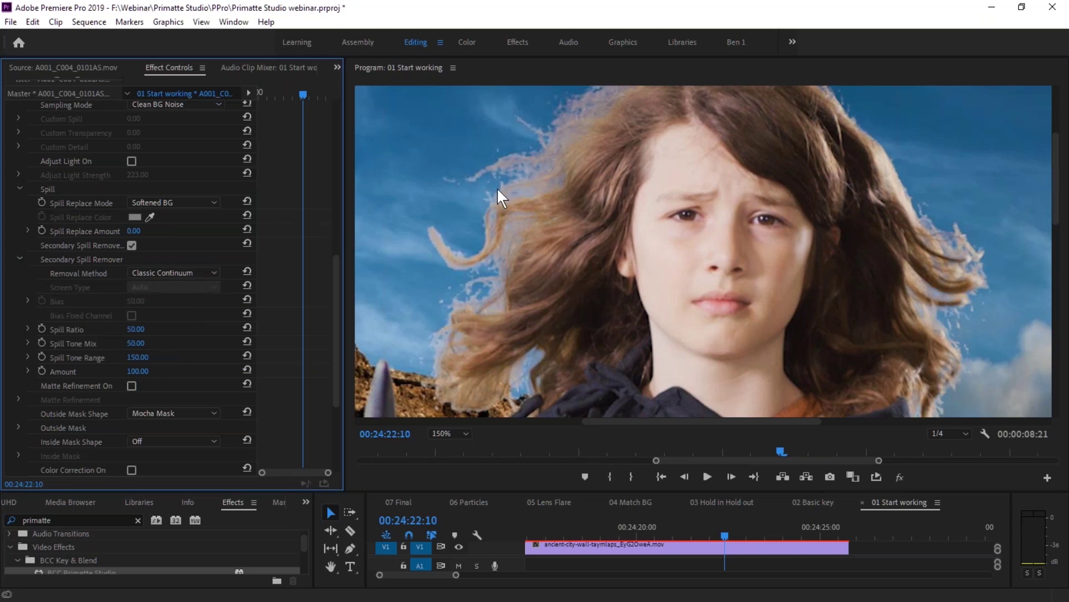
left_click(174, 273)
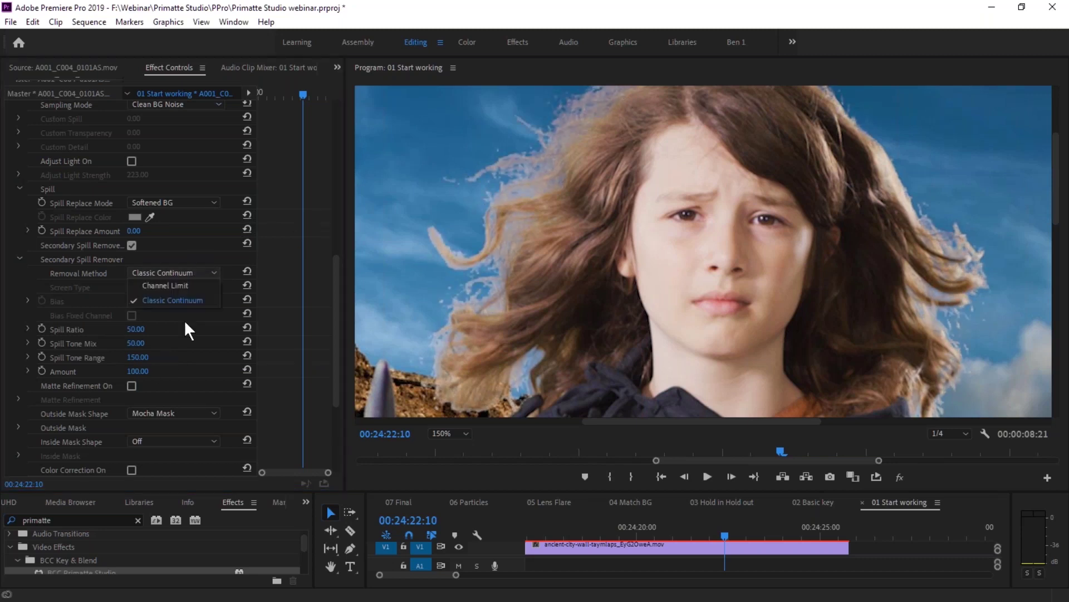
left_click(191, 285)
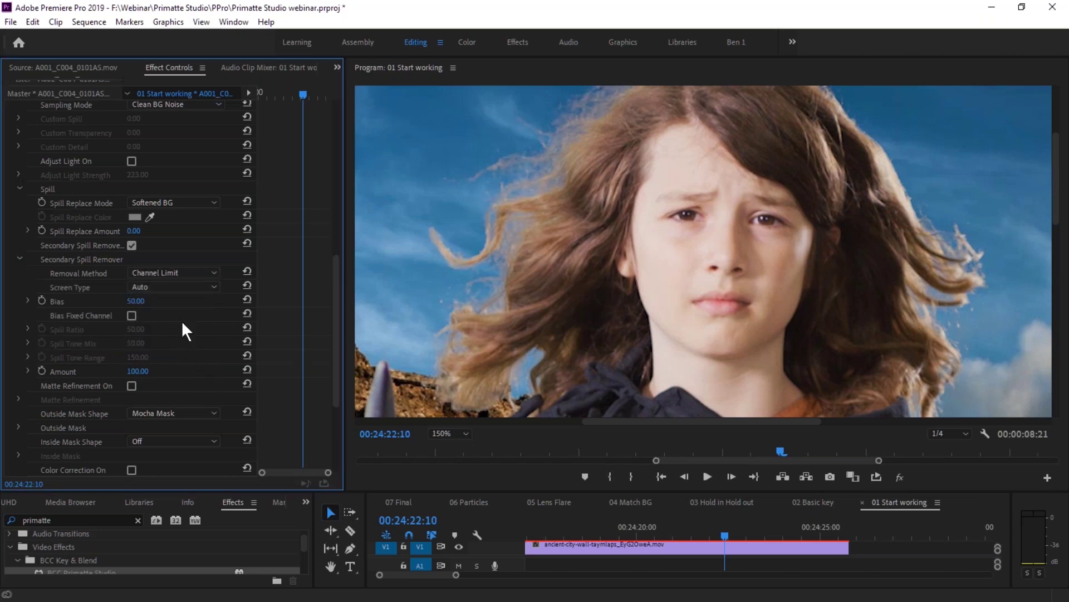
left_click(186, 286)
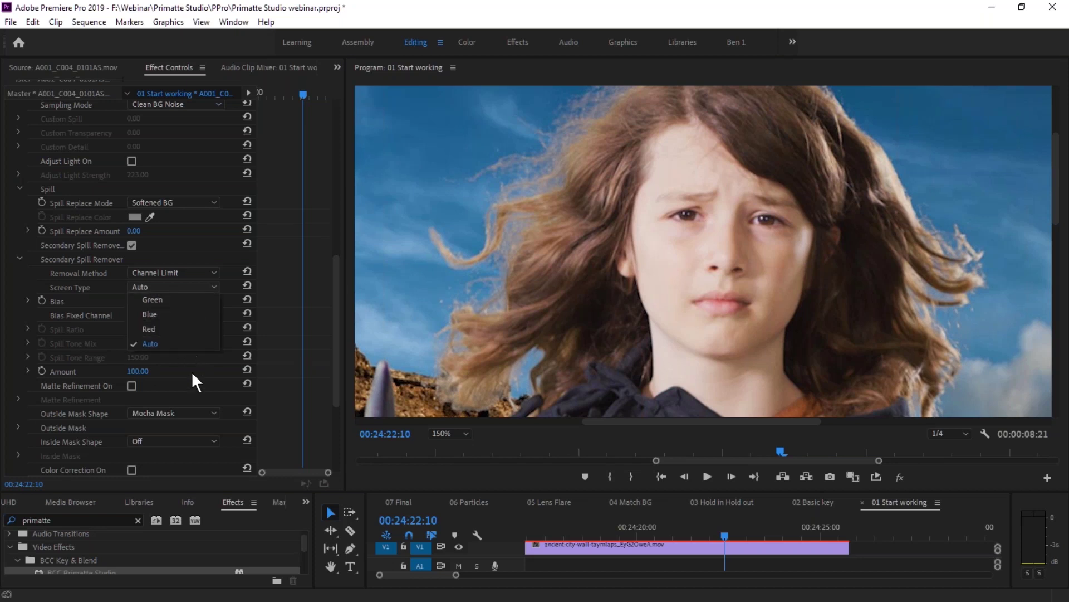
left_click(31, 285)
- Try Secondary Spill Remover Bias values of 72 and 81, and restore the Bias to 50
left_click_drag(134, 305, 545, 217)
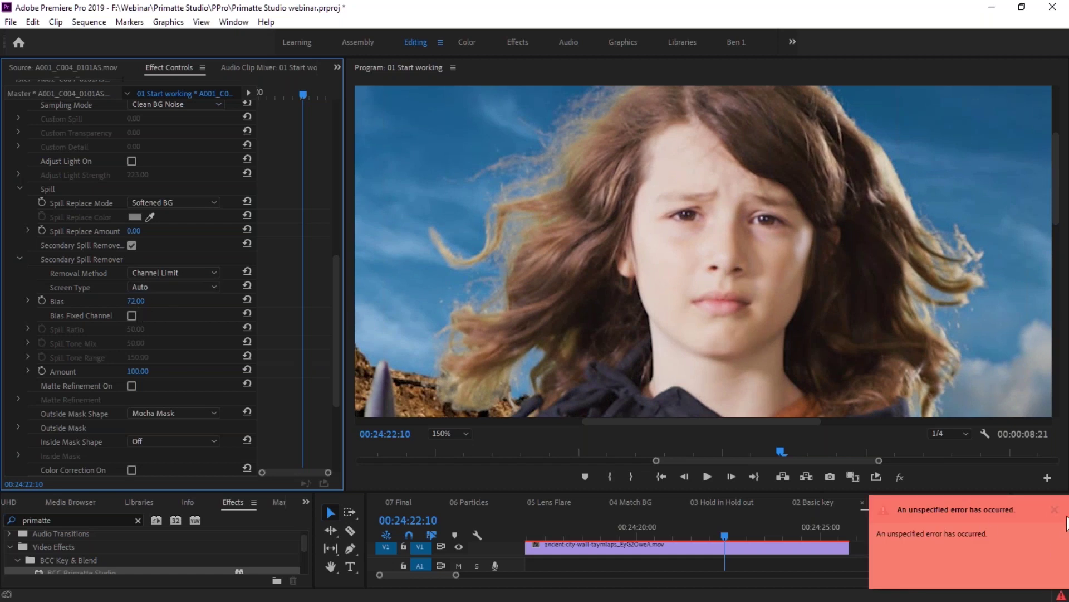
left_click(1055, 509)
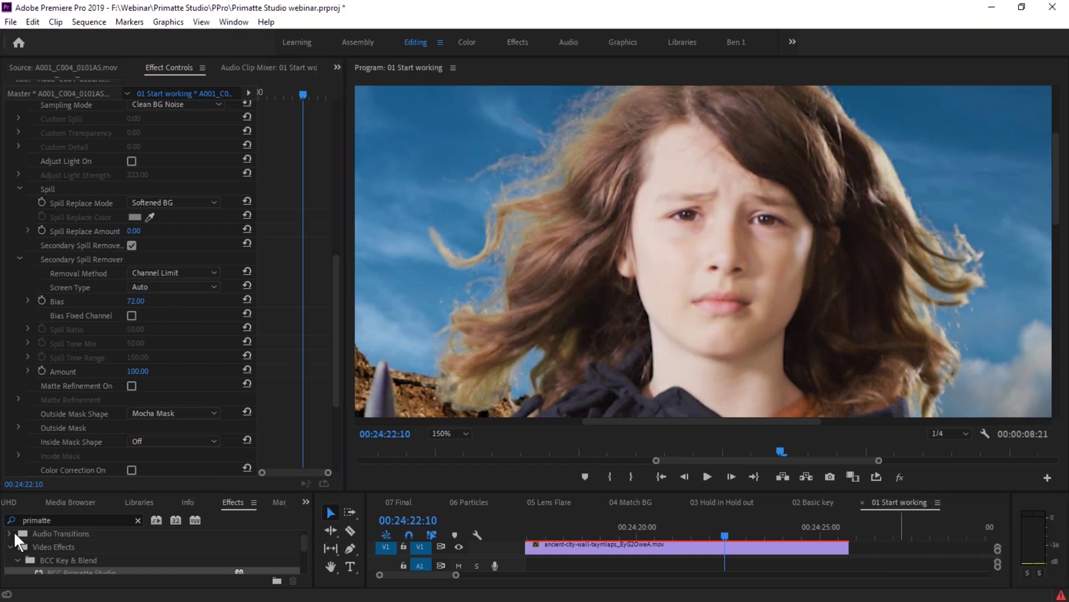
left_click(136, 301)
left_click_drag(136, 301, 141, 301)
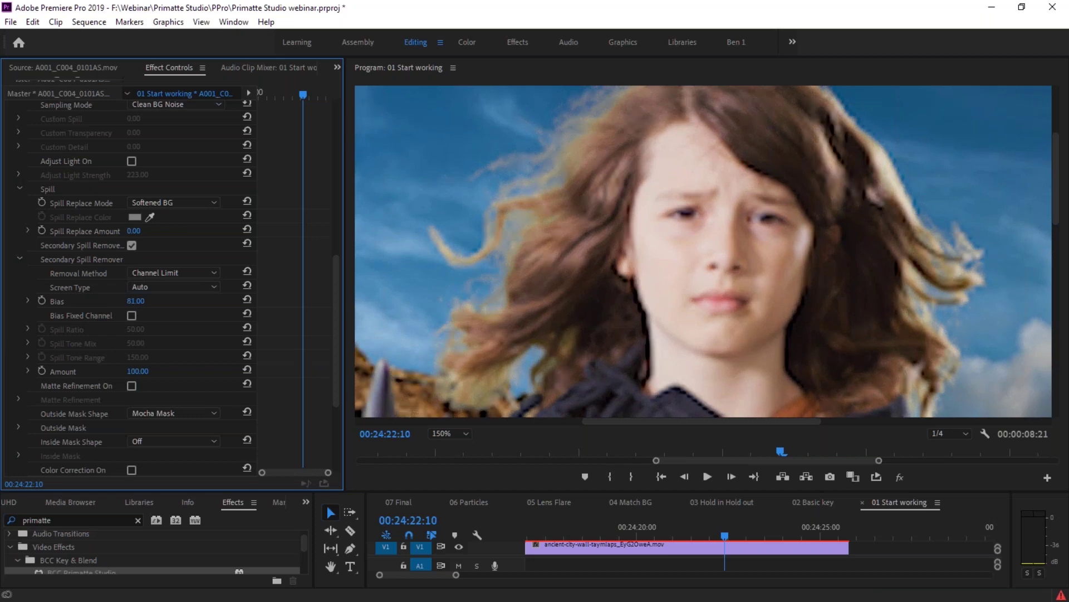
left_click(135, 301)
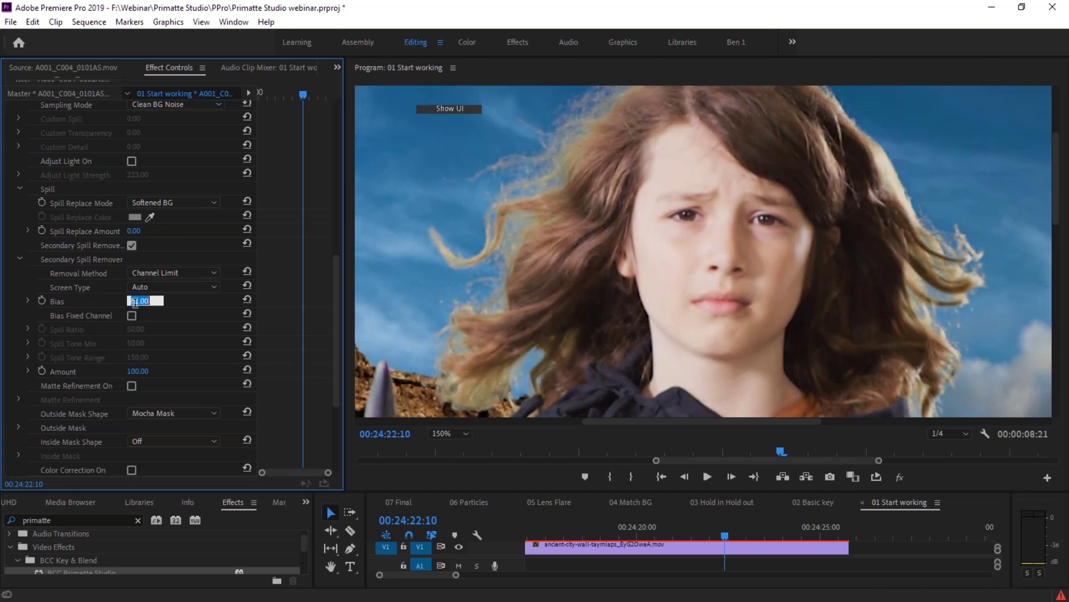
type("50")
key("Return")
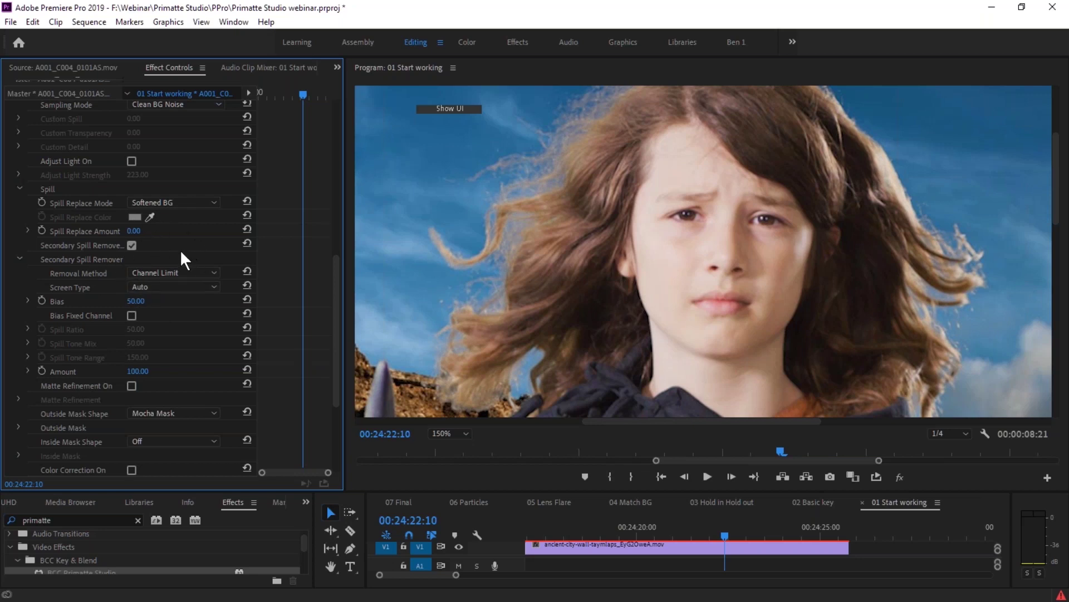
- Try Spill Replace Amounts of 10 and 54 against the hair, and set the amount to 20
key("ctrl+s")
left_click_drag(134, 231, 146, 231)
left_click(135, 231)
type("10")
key("Return")
left_click_drag(135, 231, 150, 230)
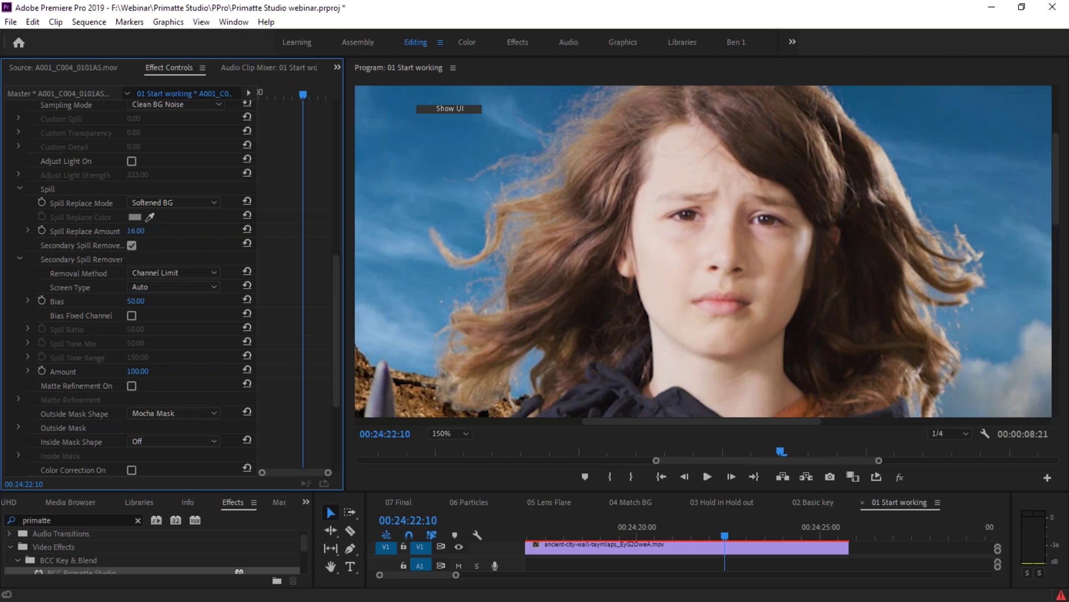
left_click(132, 245)
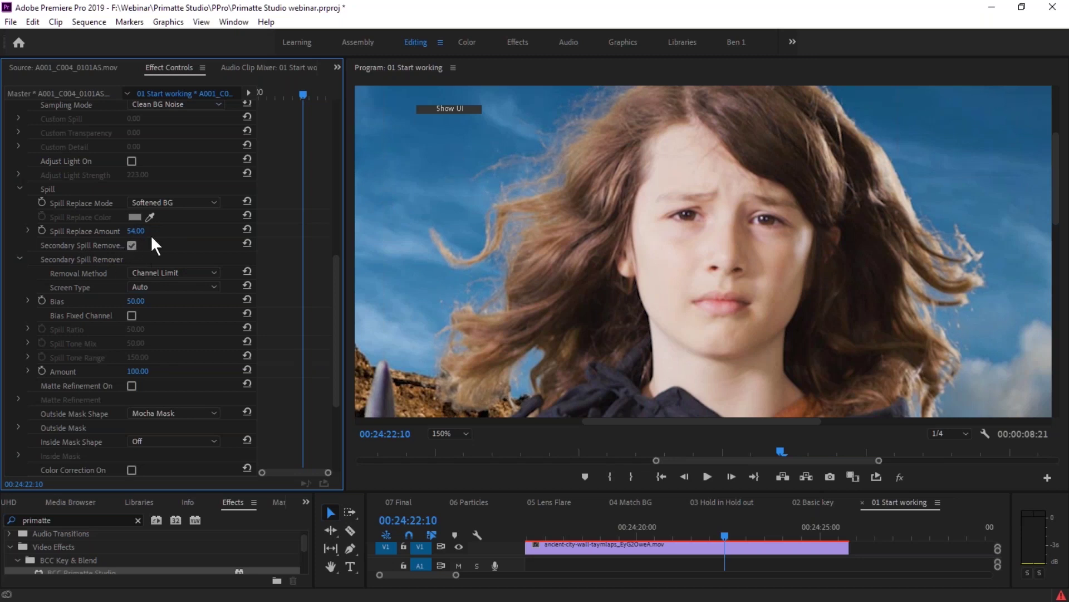
left_click(136, 231)
type("20")
key("Return")
- Check the top of the warrior's hair at 00:24:22:03 and 00:24:21:18
mouse_move(1058, 182)
left_mouse_down()
mouse_move(1052, 152)
mouse_move(1053, 219)
mouse_move(1044, 172)
left_mouse_up()
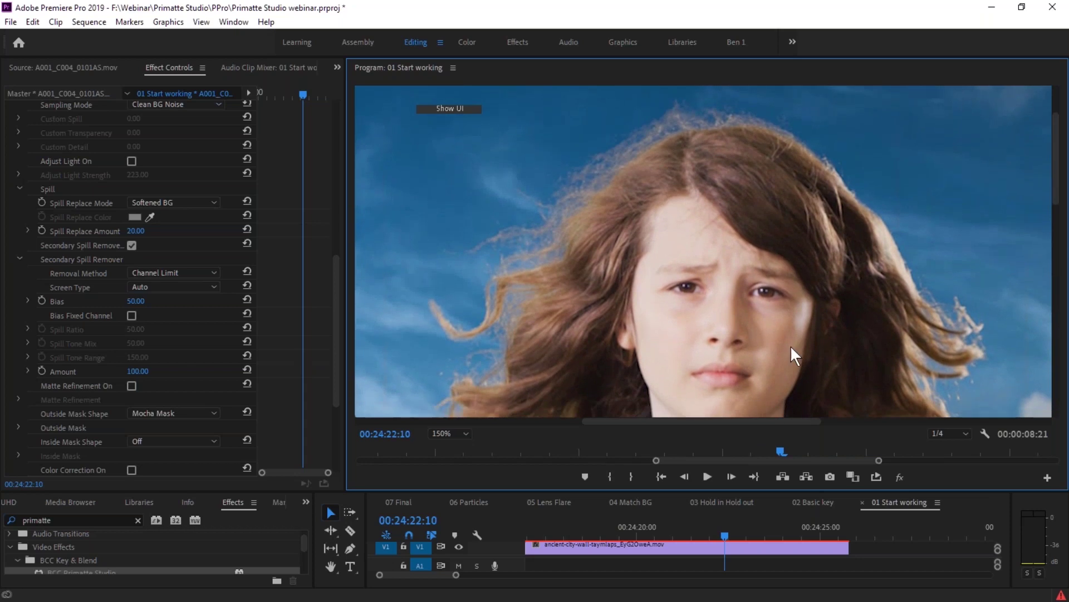
left_click_drag(752, 454, 740, 451)
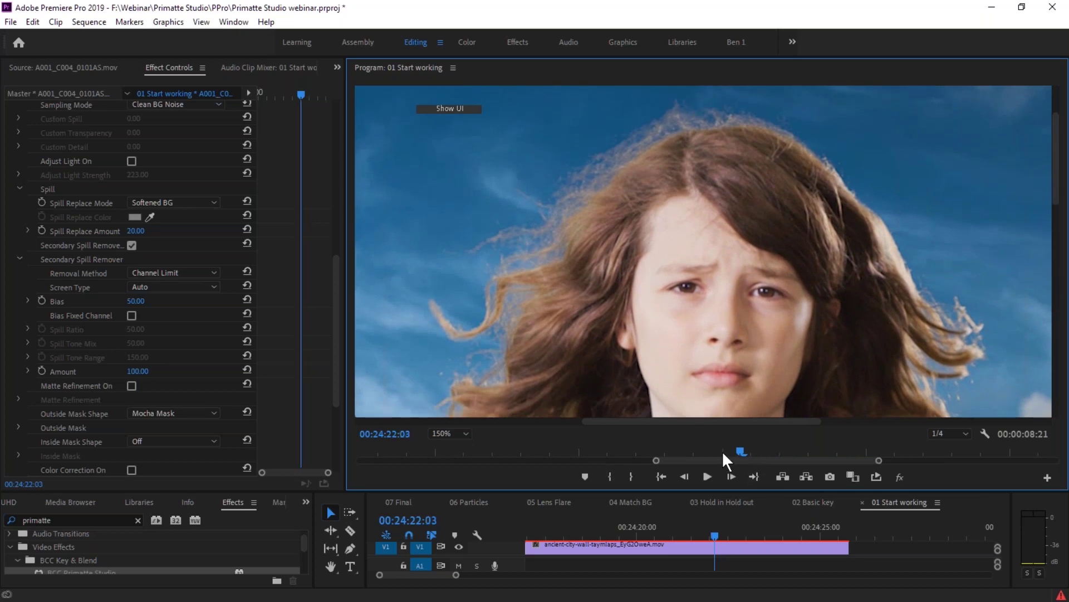
left_click(690, 450)
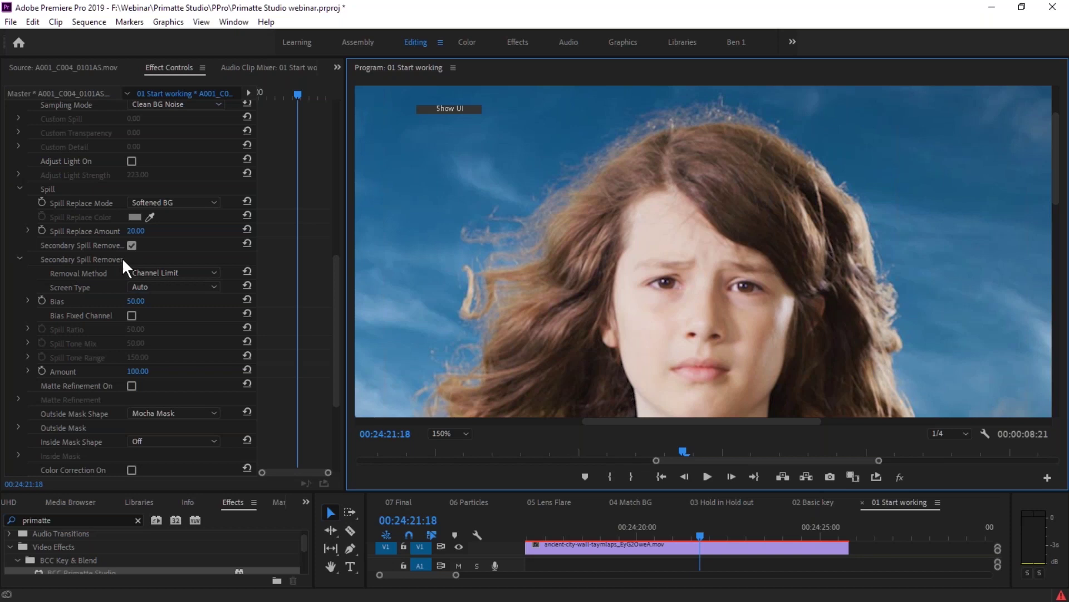
- Search the effects for "spill" and locate BCC Spill Remover under BCC Key & Blend
double_click(62, 513)
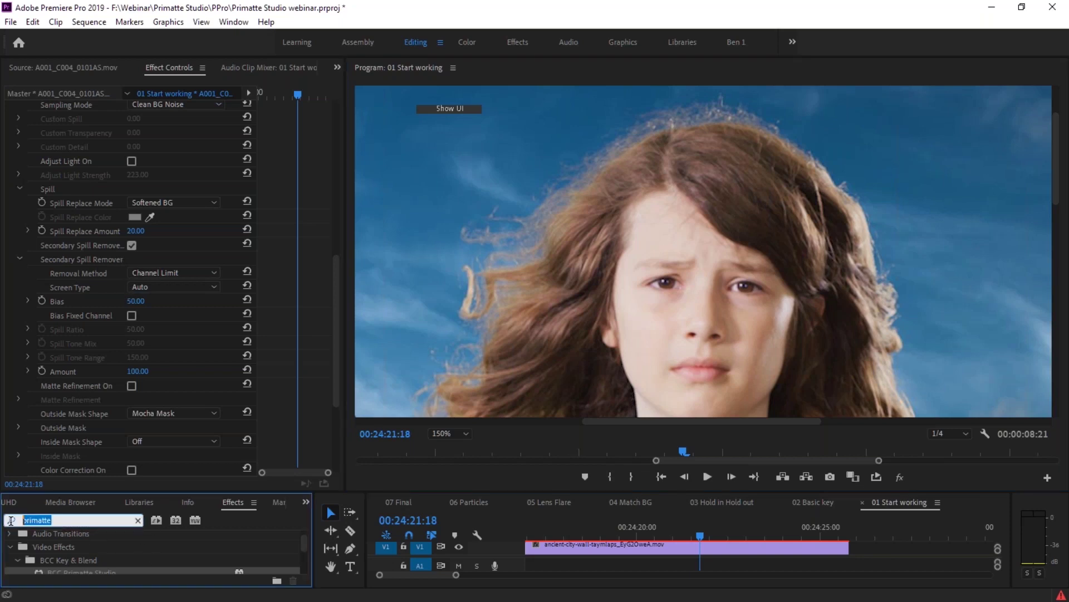
type("spill")
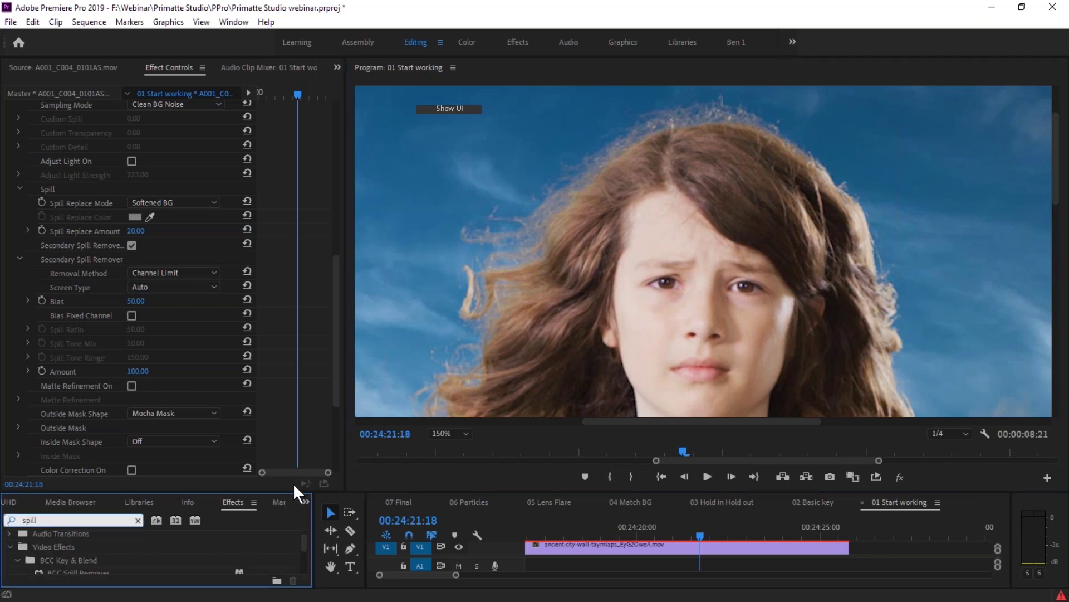
left_click_drag(326, 491, 327, 246)
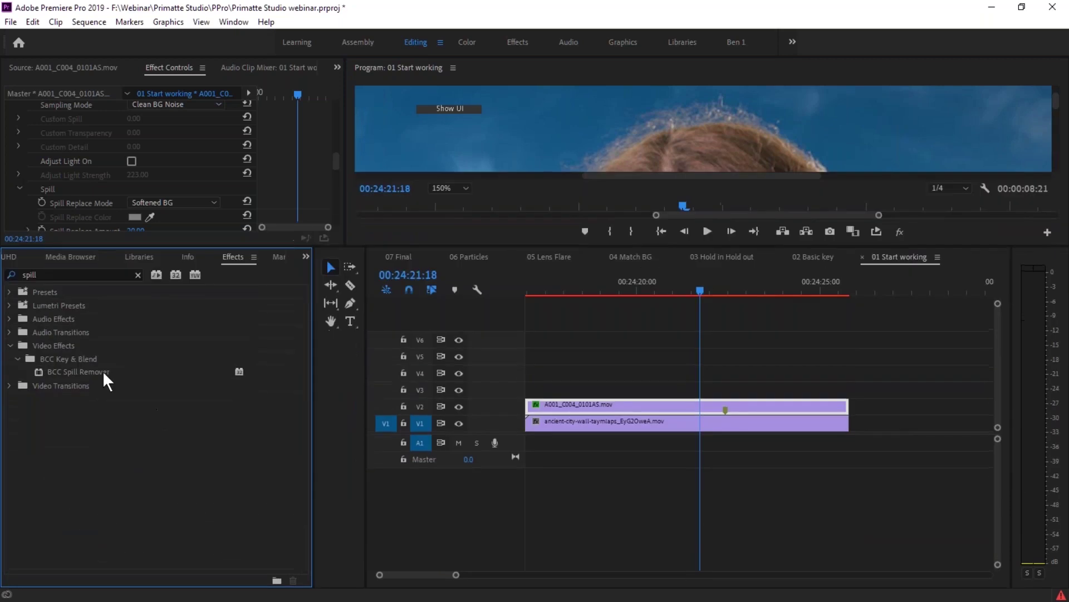
left_click(65, 372)
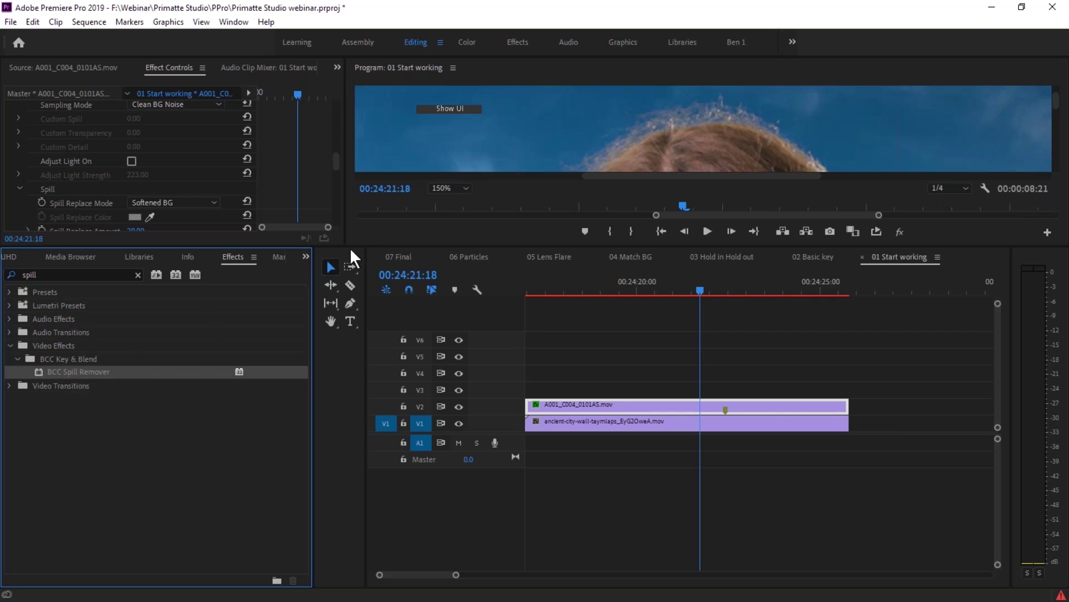
left_click_drag(350, 247, 358, 498)
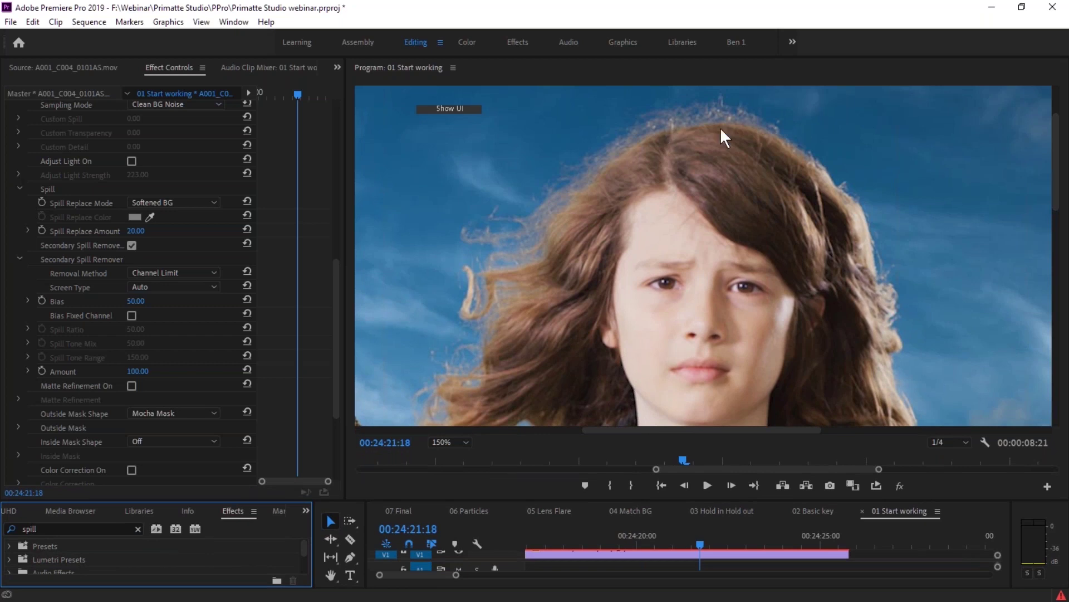
- Collapse the Spill and Secondary Spill Remover settings, turn on Matte Refinement and expand its parameters
left_click(17, 257)
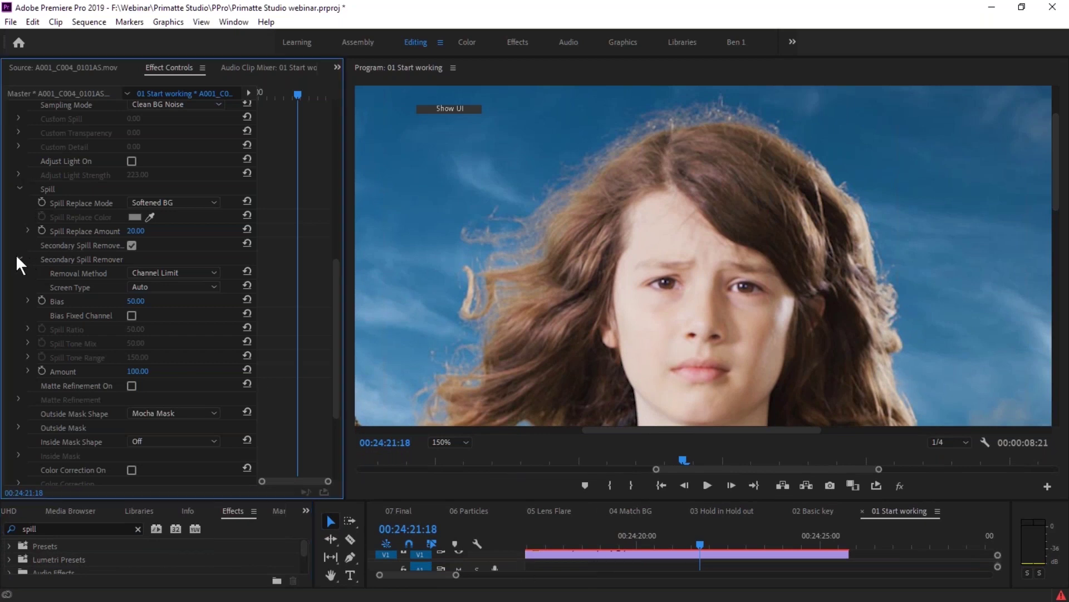
left_click(21, 189)
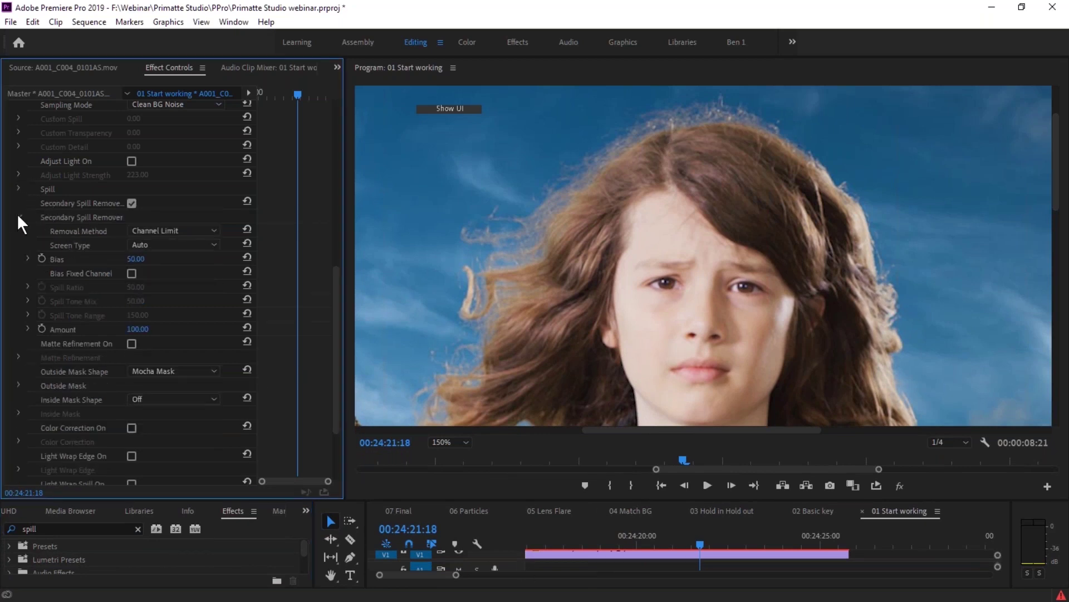
left_click(19, 214)
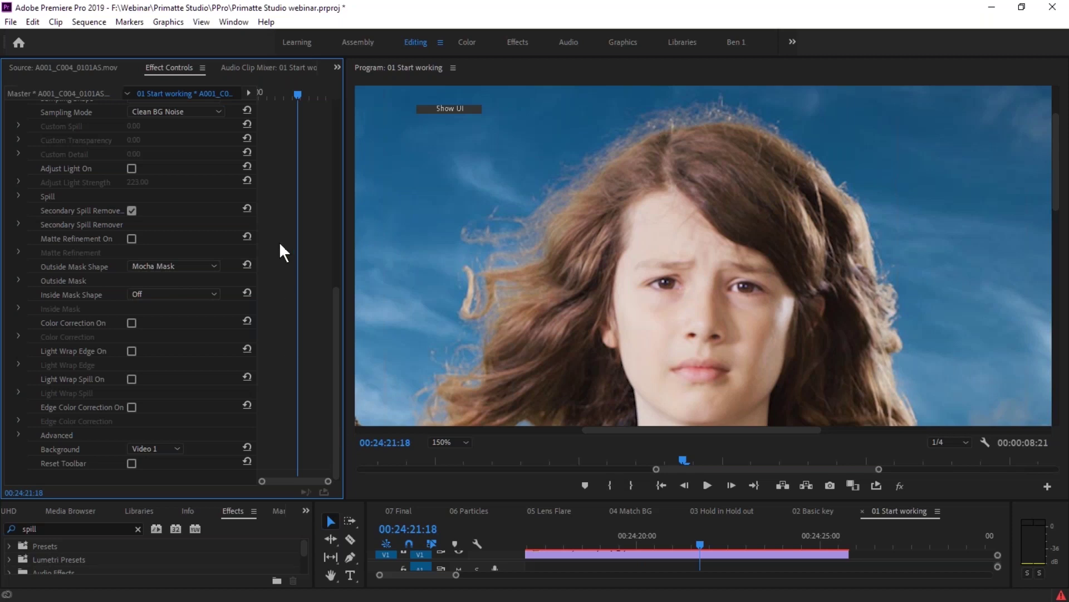
left_click(131, 238)
left_click(19, 252)
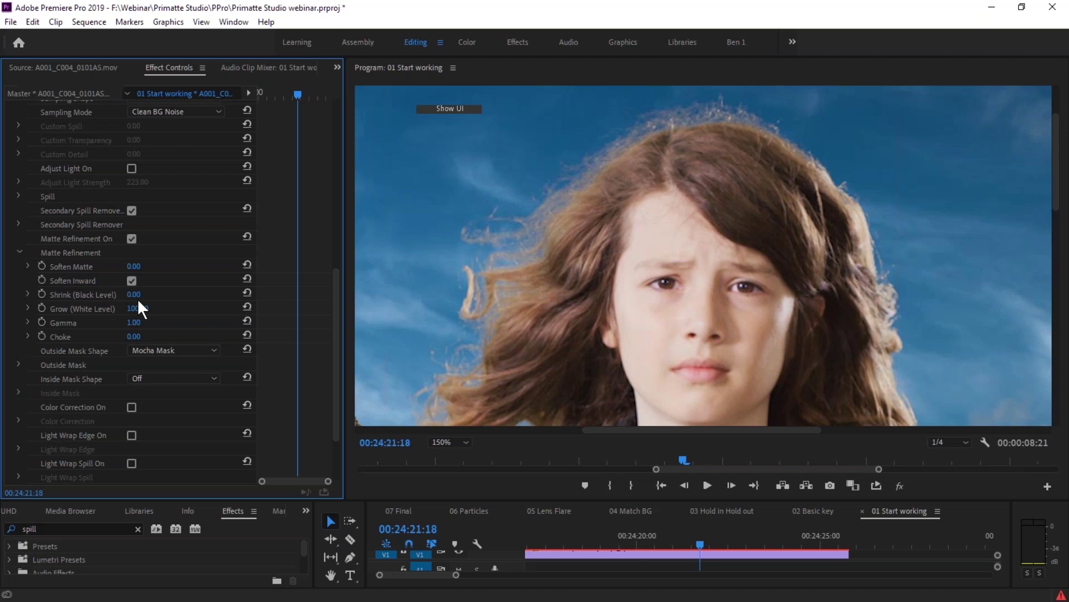
- Try a Soften Matte value of 3 on the hair edges and restore it to 0
left_click(134, 266)
type("3")
key("Return")
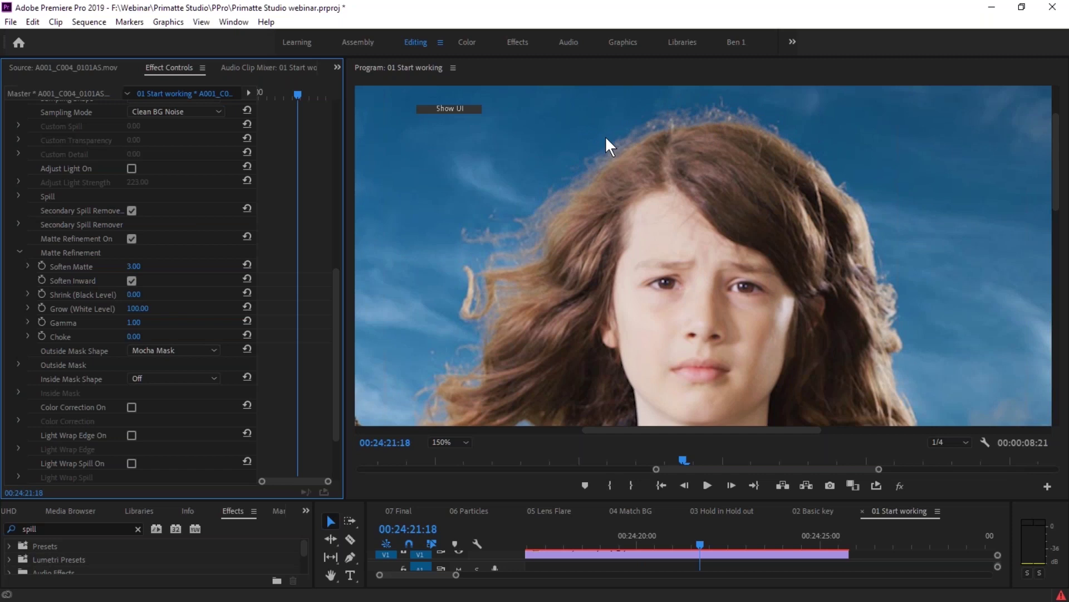
left_click(134, 266)
type("0")
key("Return")
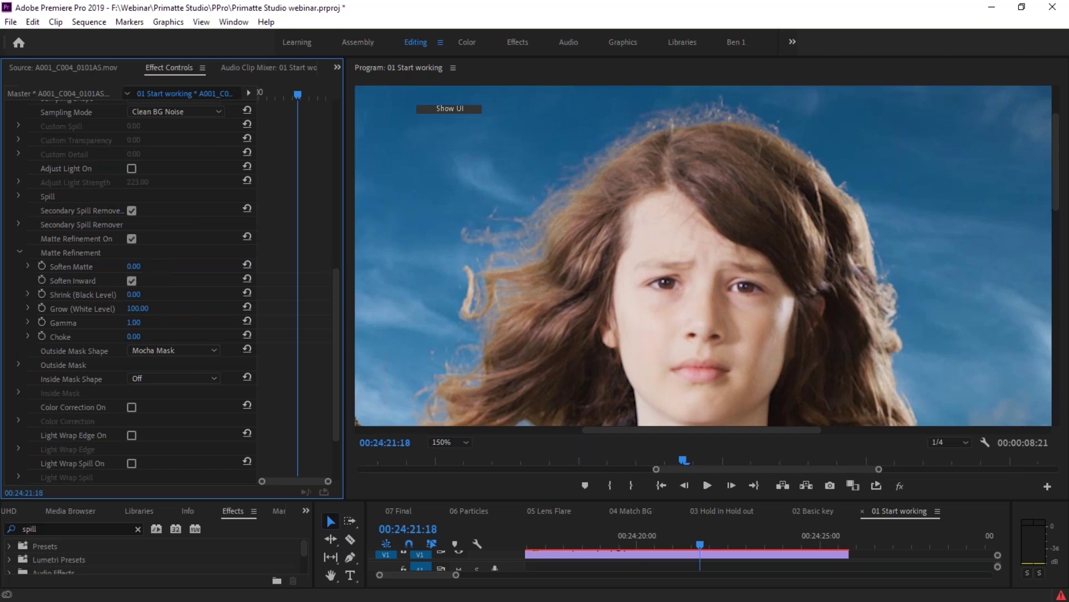
- Try Shrink (Black Level) values of 10, 20, 30 and 40 on the matte, and restore it to 0
left_click(135, 295)
type("10")
key("Return")
type("20")
key("Return")
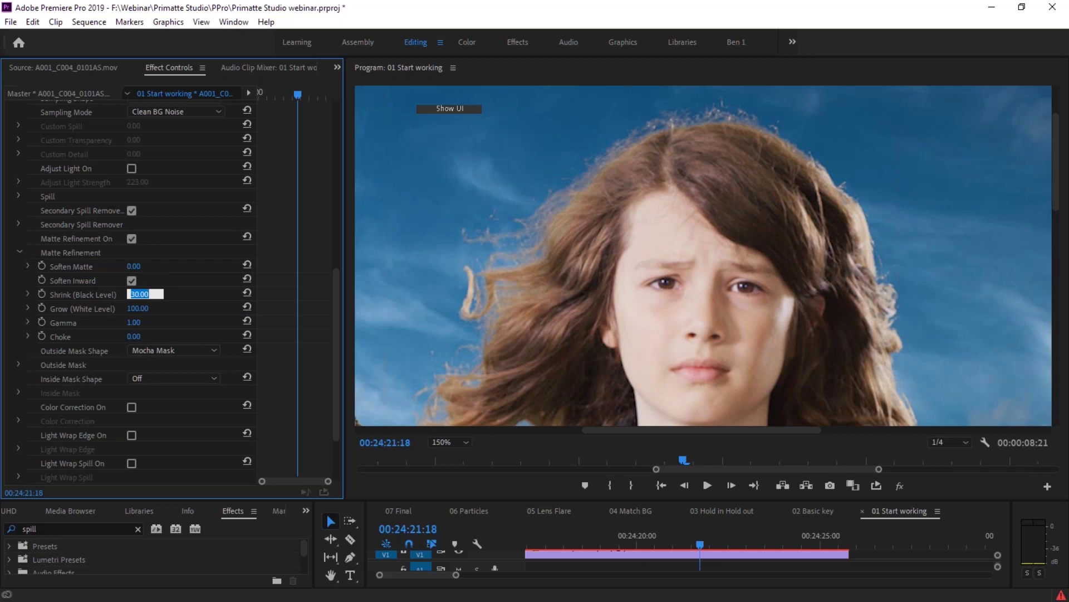
type("40")
key("Return")
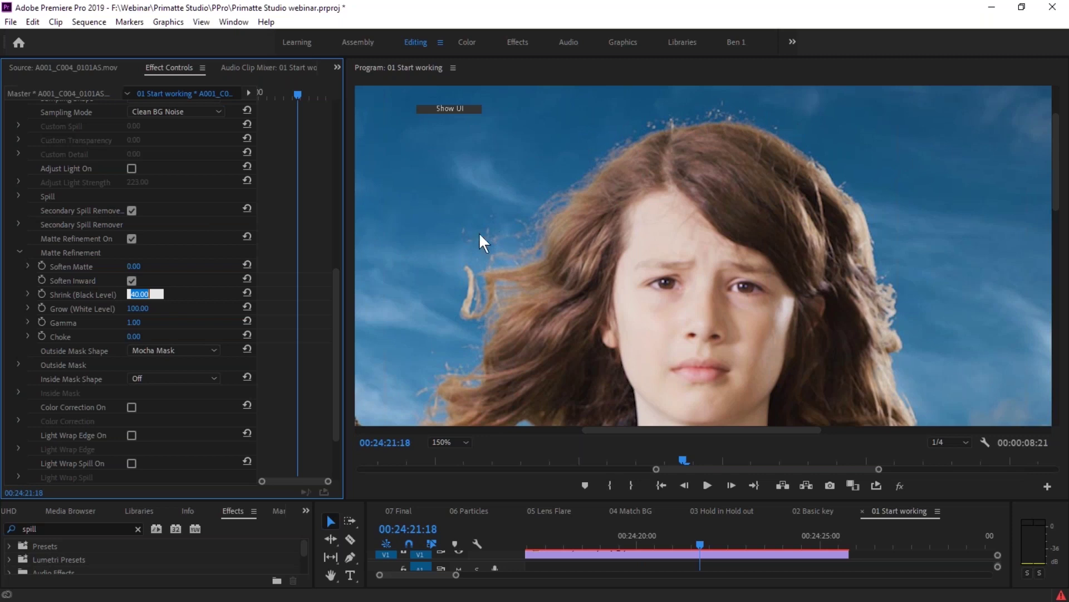
type("0")
key("Return")
- Compare the hair edges with the Secondary Spill Remover off and on, leaving it on
left_click(132, 211)
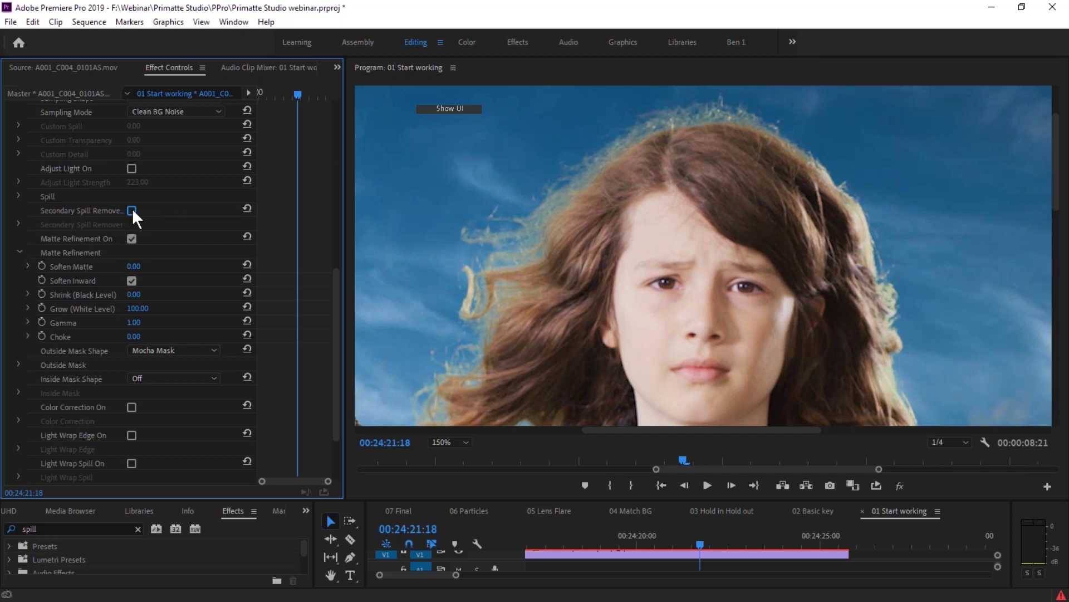
key("ctrl+z")
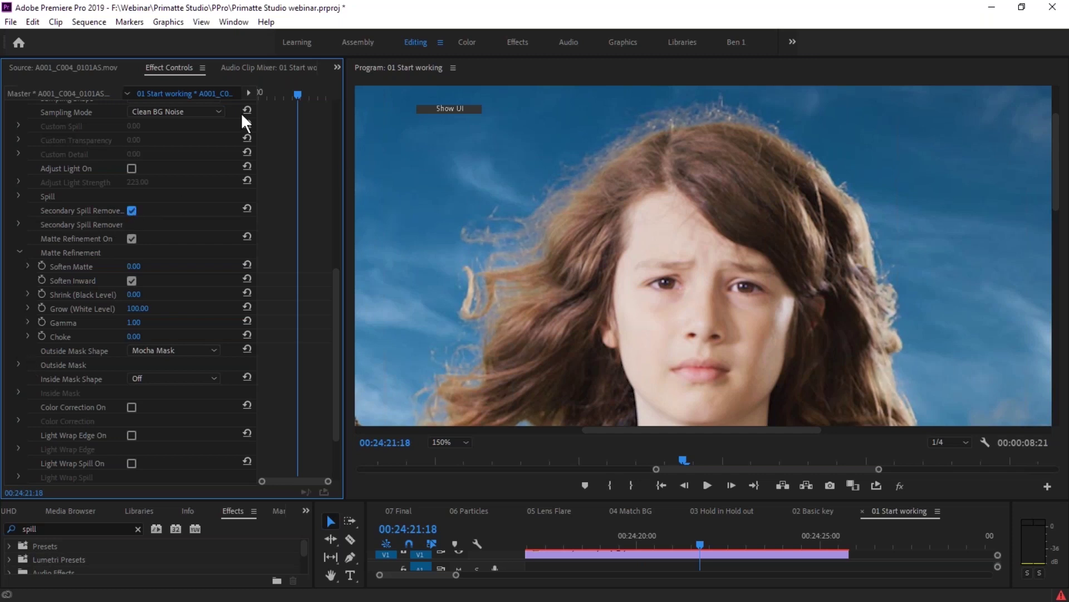
left_click(131, 209)
left_click(132, 210)
- Compare Matte Refinement Gamma values of 0.9, 1.3 and 1.1 against the hair, and set Gamma to 0.9
left_click(134, 323)
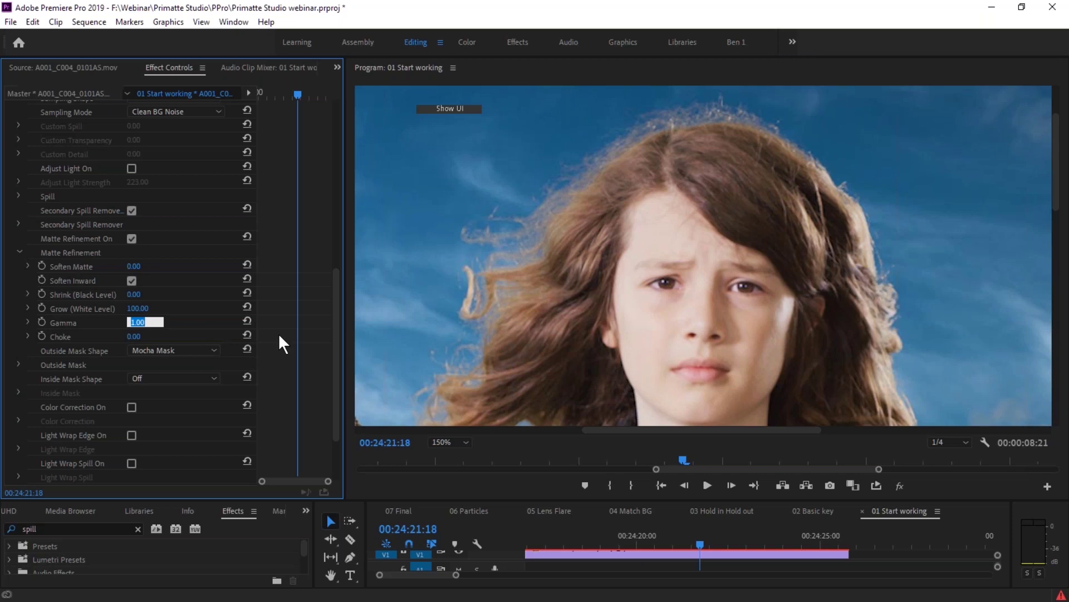
type("0.9")
key("Return")
type("1.3")
key("Return")
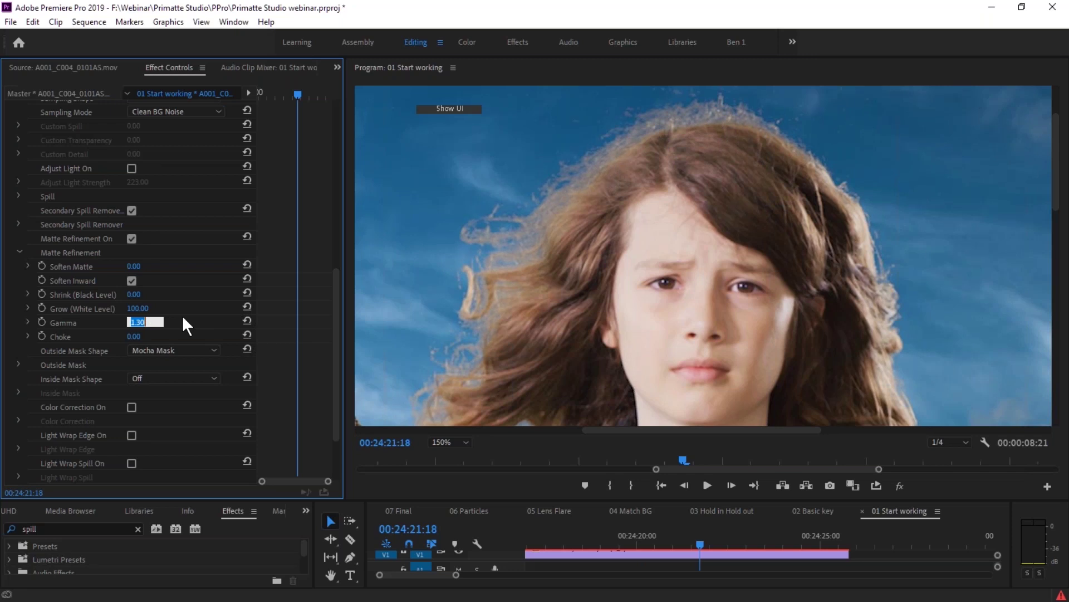
type("1.1")
key("Return")
type("0.9")
key("Return")
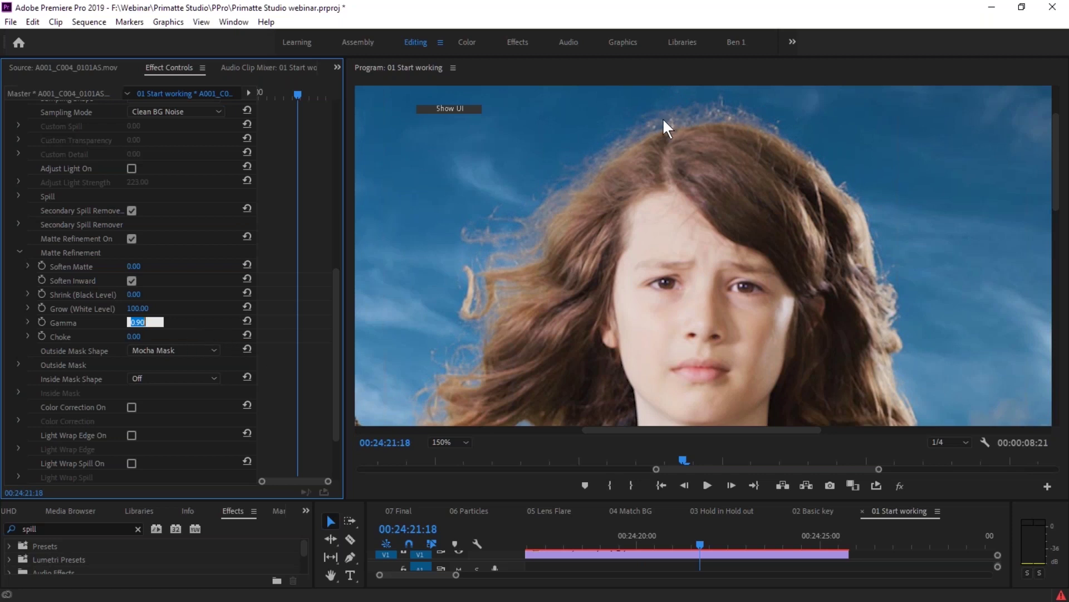
left_click(16, 321)
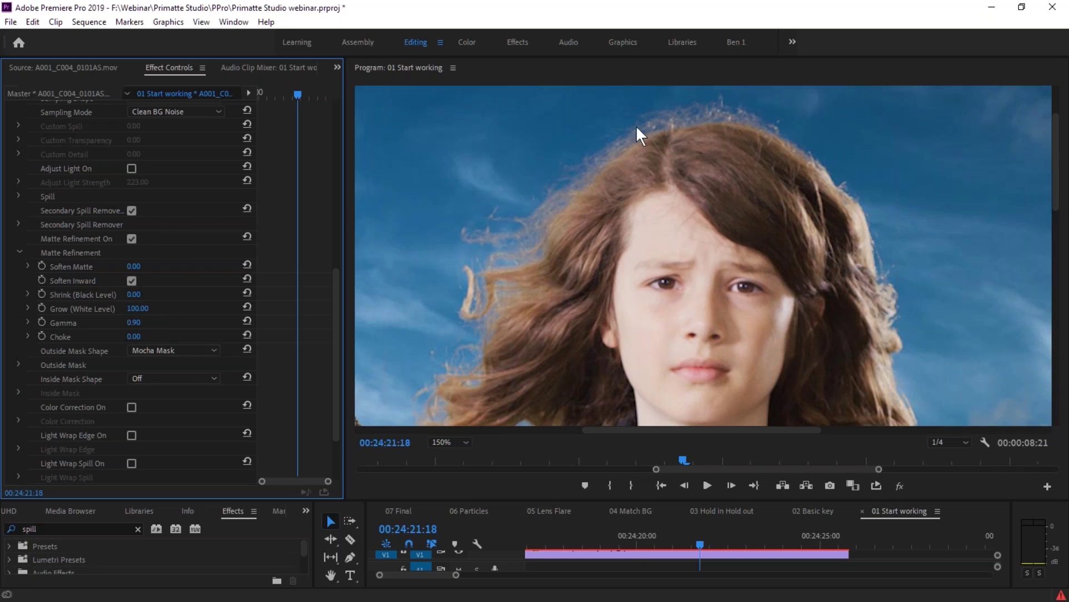
- Fit the whole composite in the view and check the key at 00:24:23:12, 00:24:19:00, 00:24:23:02 and 00:24:22:21
left_click(447, 444)
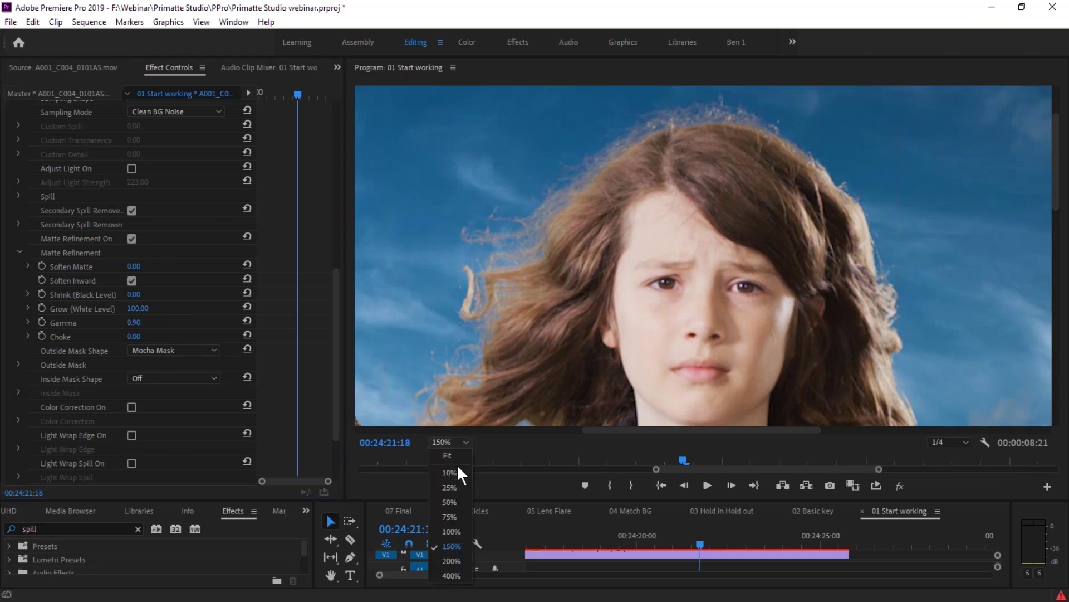
left_click(448, 456)
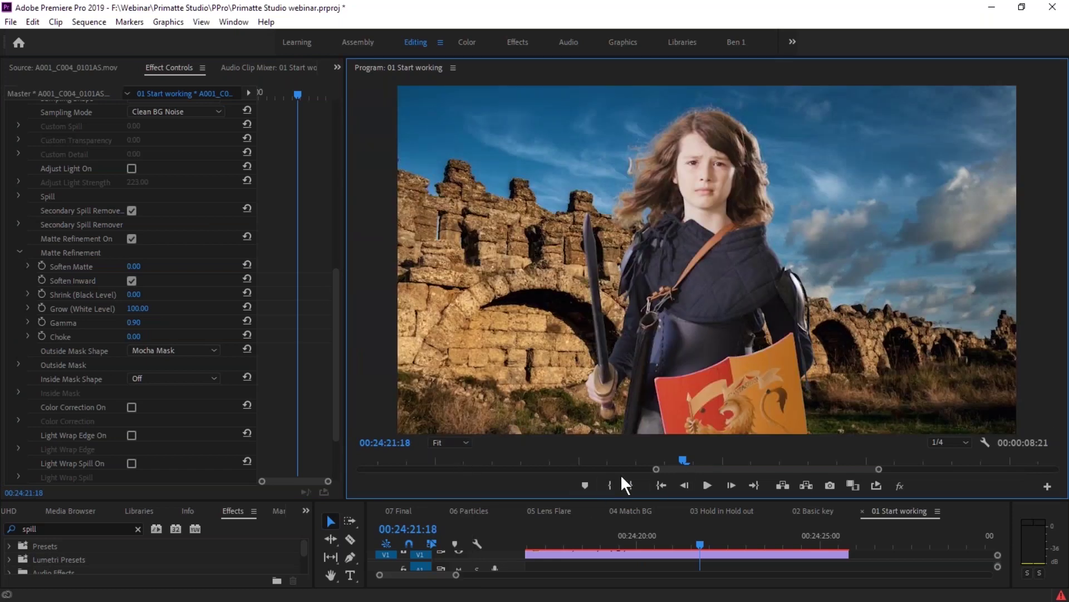
left_click_drag(749, 535, 765, 533)
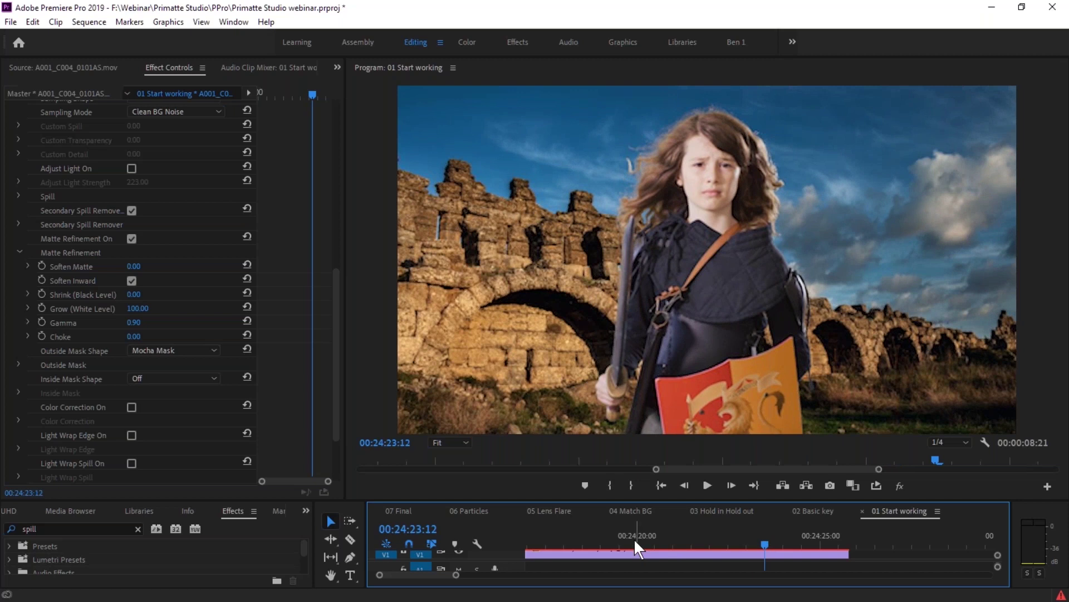
left_click_drag(635, 539, 601, 543)
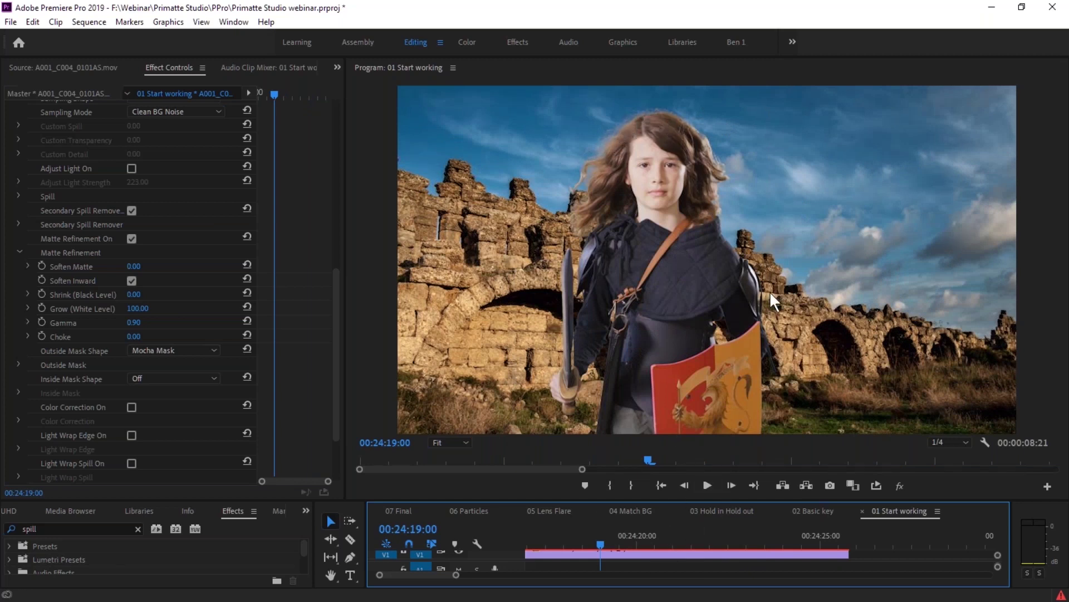
left_click_drag(650, 542, 751, 532)
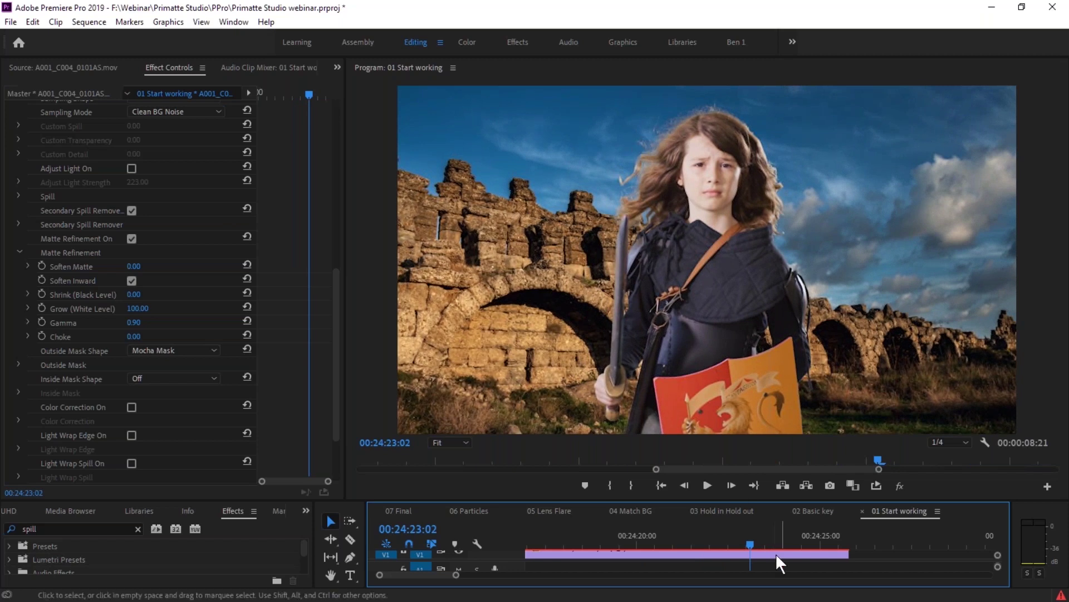
left_click_drag(748, 540, 742, 541)
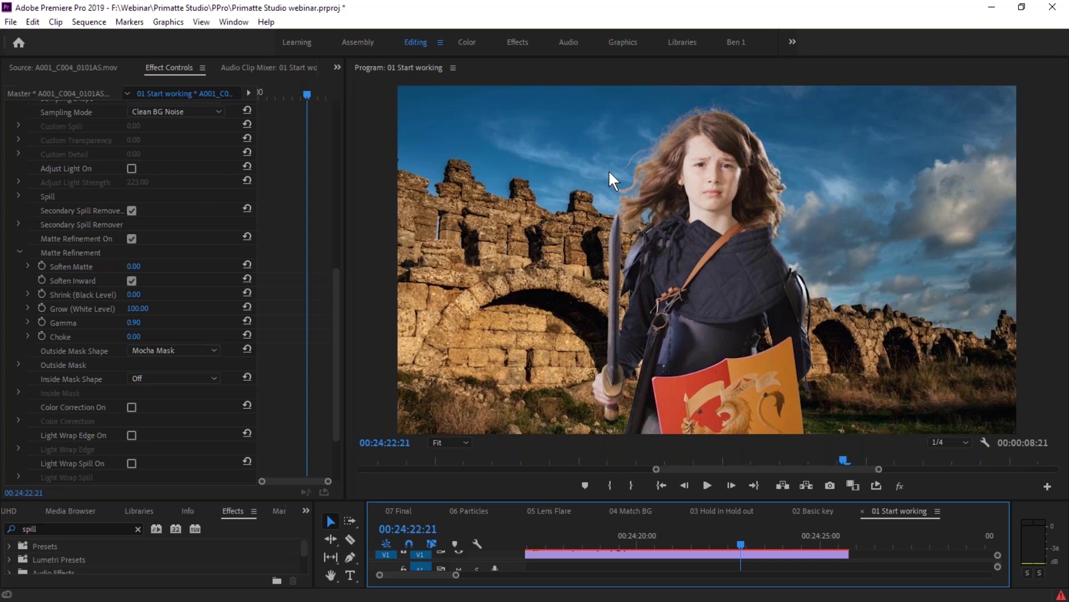
- Collapse the Matte Refinement settings and check the composite at 00:24:22:10, 00:24:19:21 and 00:24:18:19
left_click(19, 252)
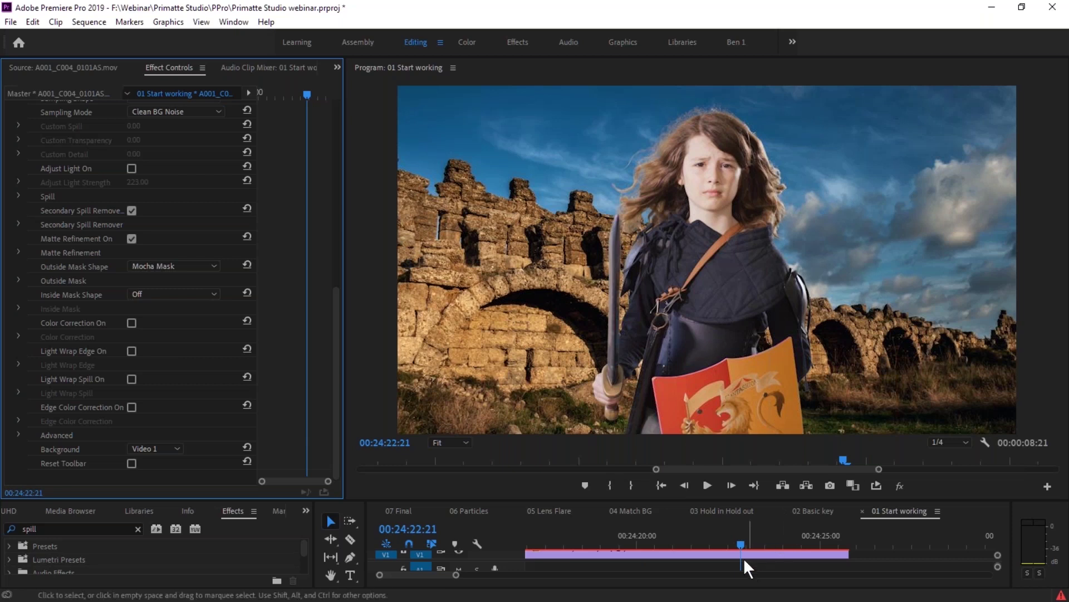
mouse_move(744, 542)
left_mouse_down()
mouse_move(776, 543)
mouse_move(723, 544)
left_mouse_up()
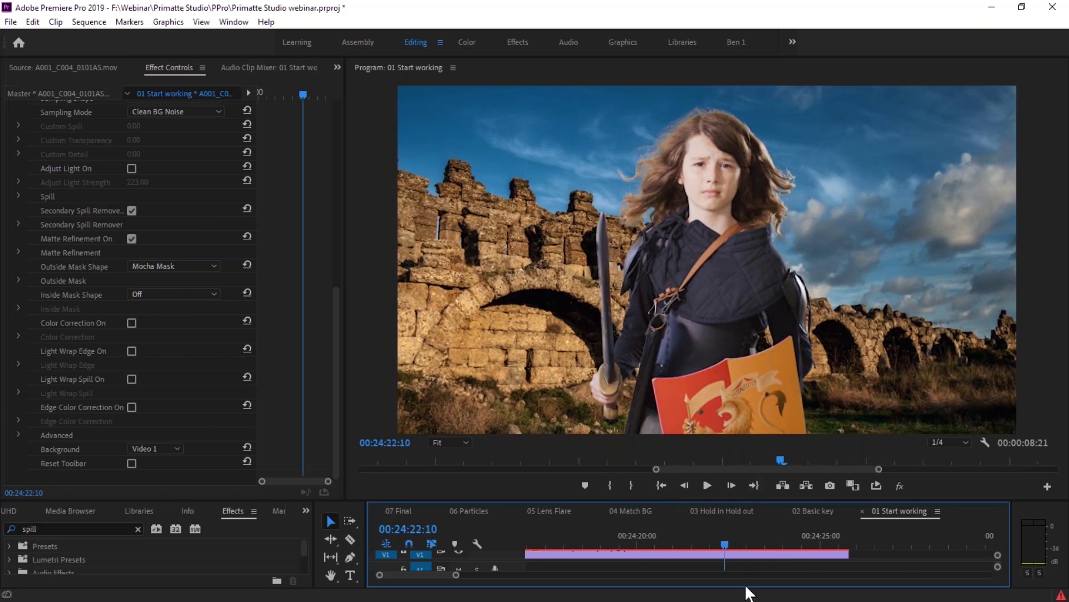
left_click_drag(715, 540, 631, 540)
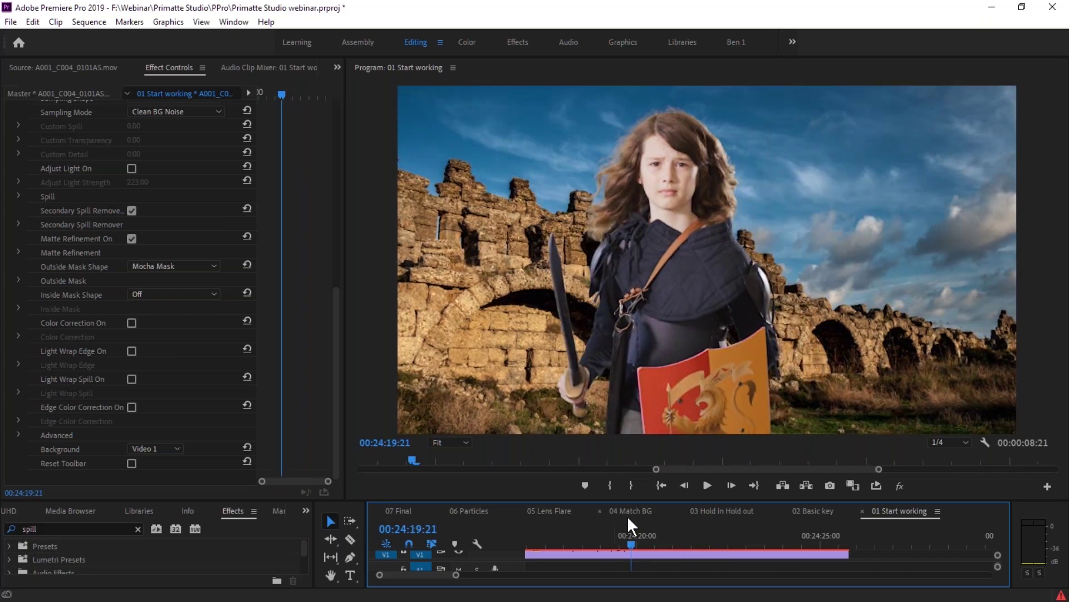
left_click_drag(611, 541, 596, 549)
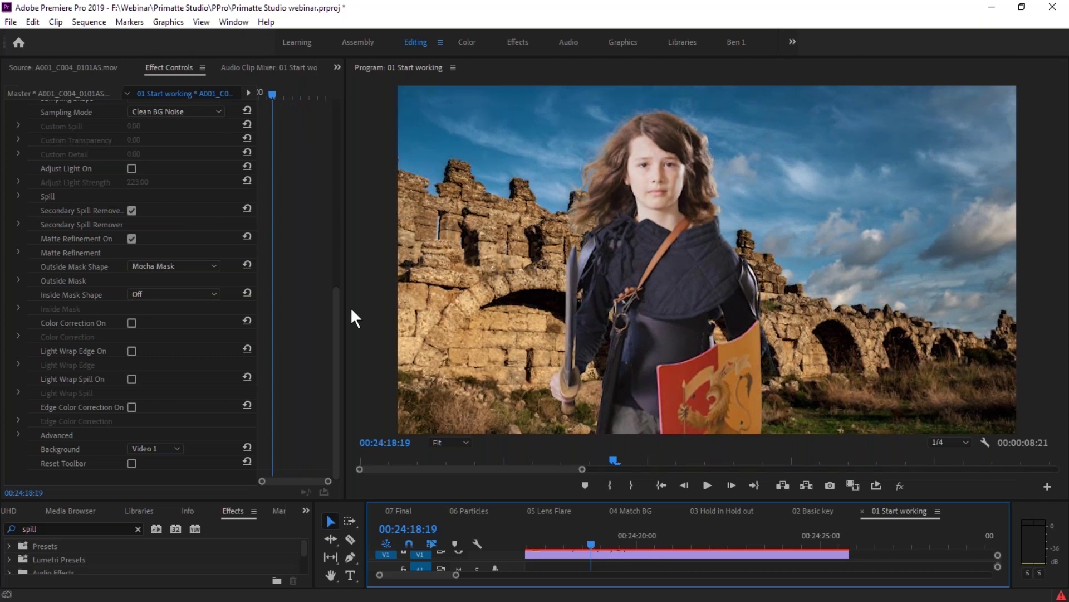
- Examine the sword hand and shield at 150%, and disable BCC Primatte Studio to compare them with the original footage
left_click(461, 441)
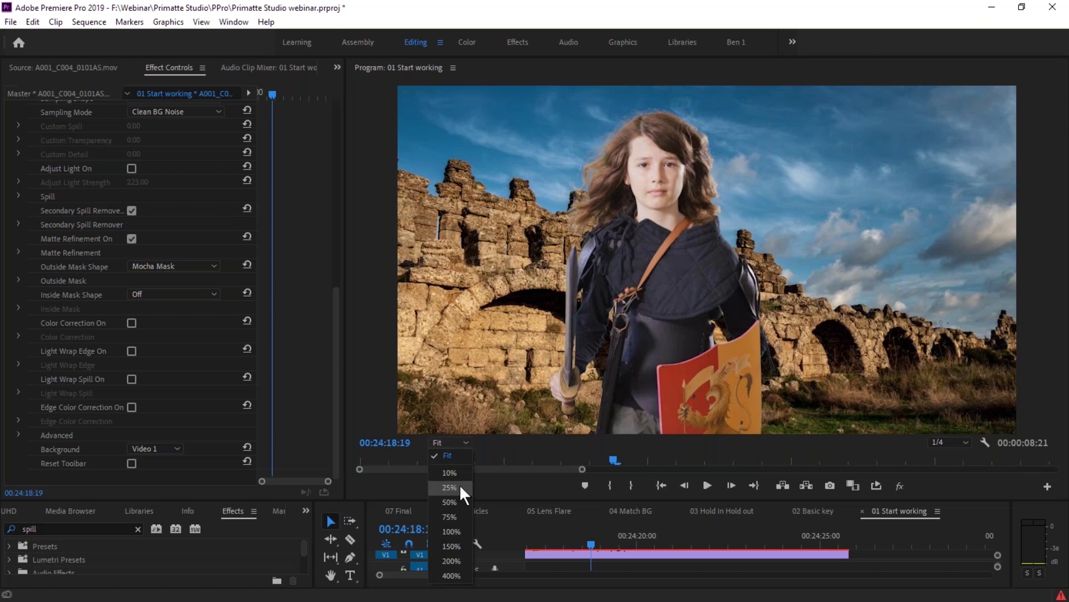
left_click(457, 545)
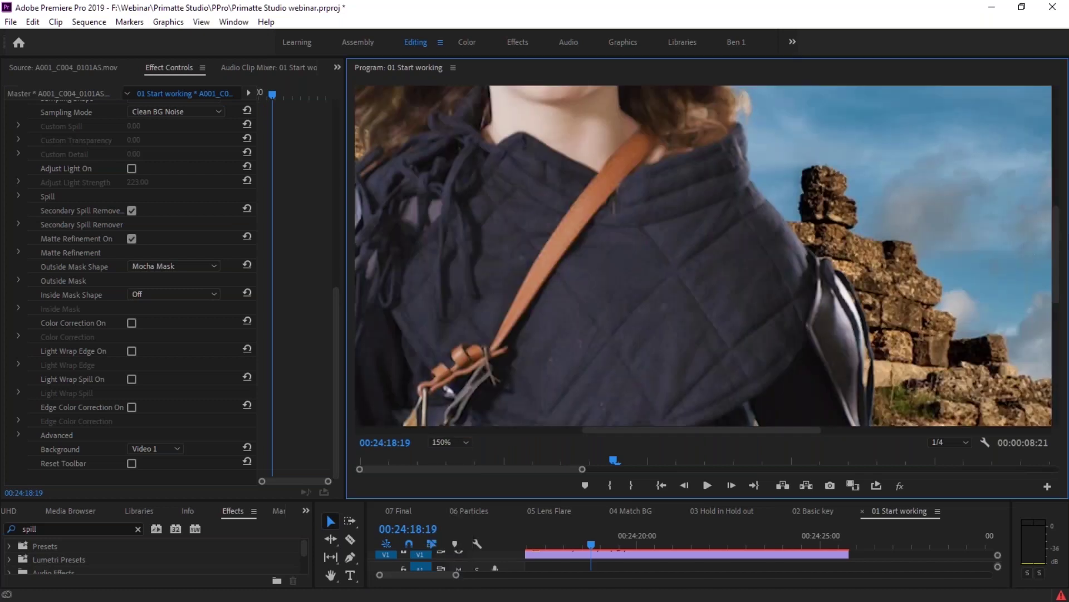
left_click_drag(1054, 248, 1045, 358)
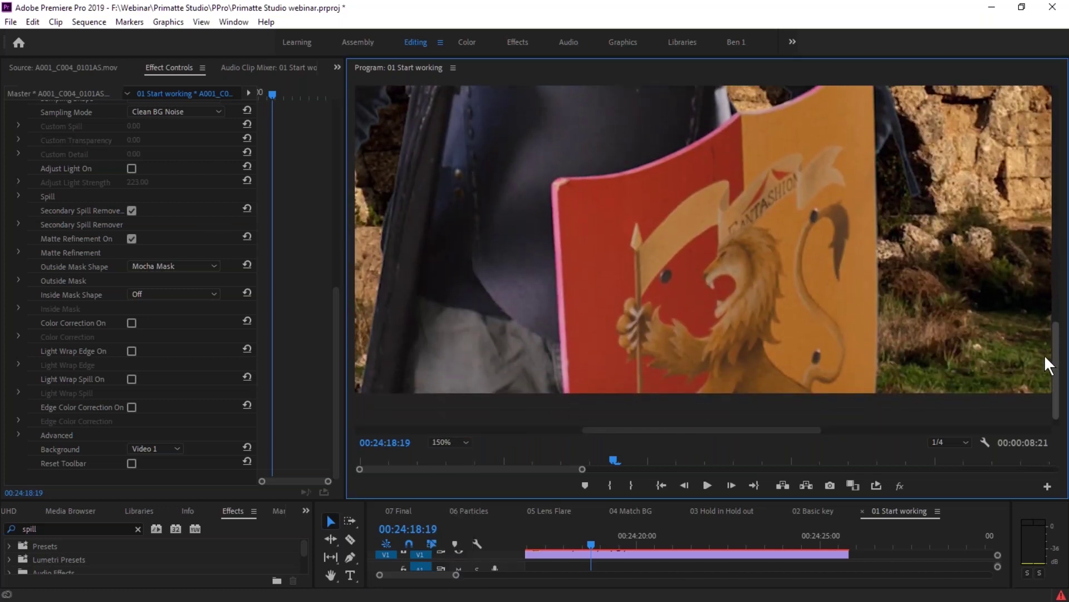
left_click_drag(716, 429, 629, 440)
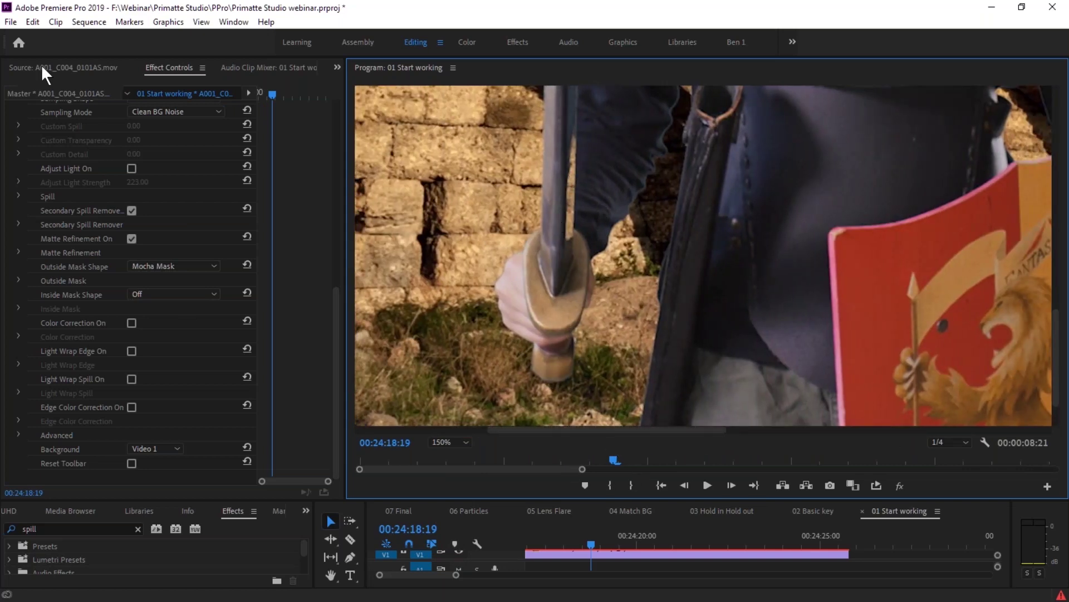
left_click_drag(333, 307, 329, 199)
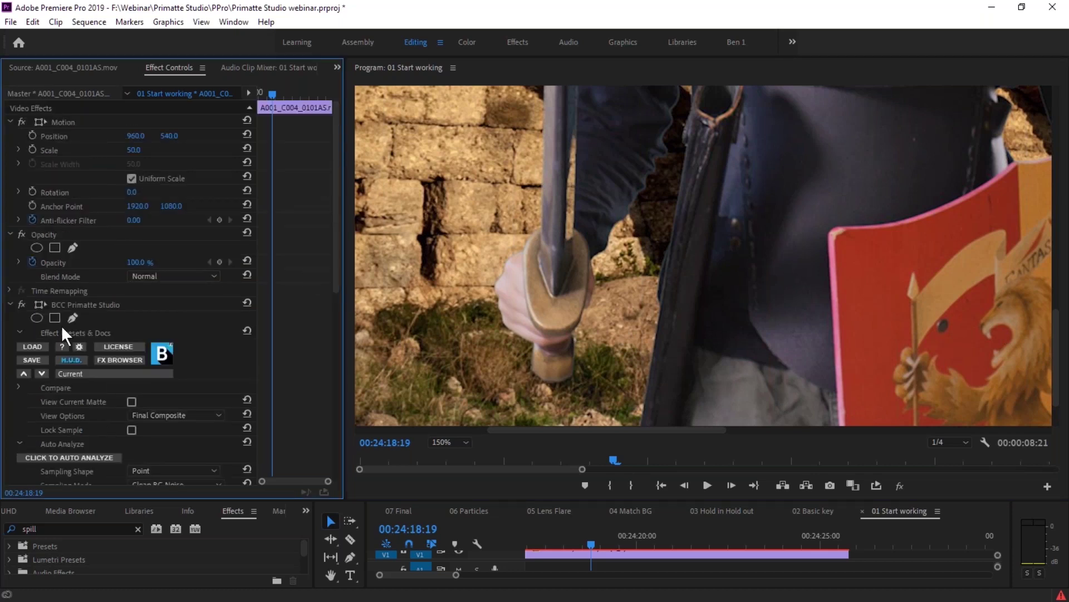
left_click(22, 303)
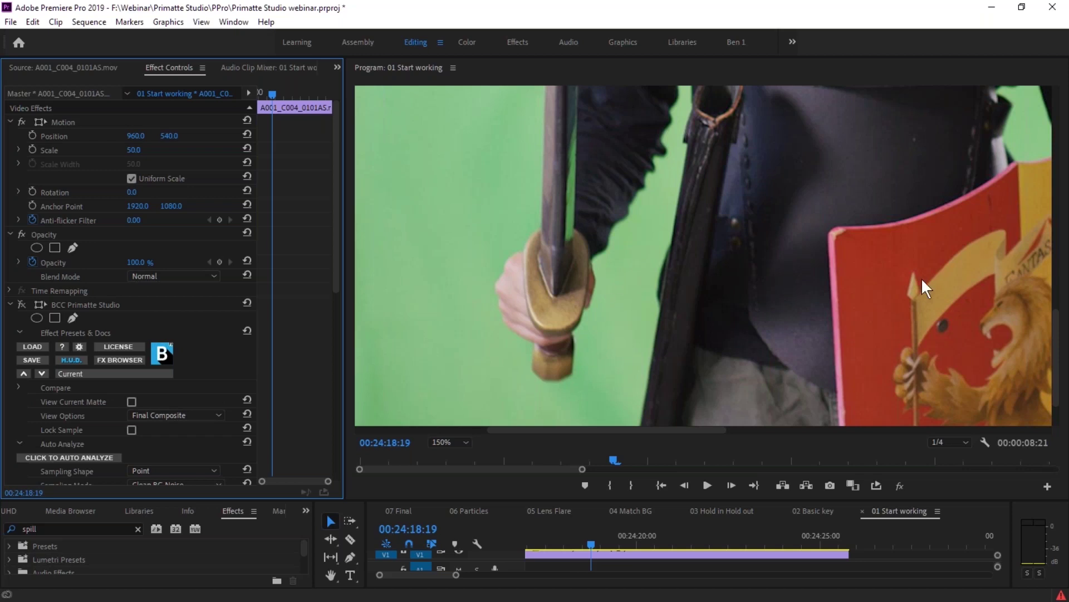
- Re-enable BCC Primatte Studio, fit the whole composite in the view and go to 00:24:24:05
left_click(22, 304)
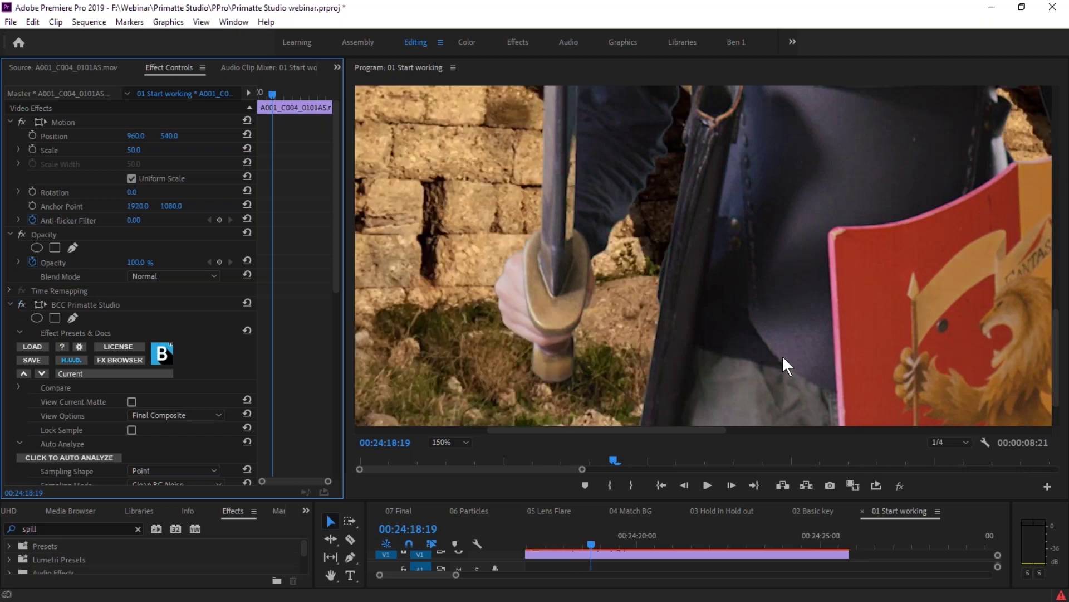
left_click(442, 442)
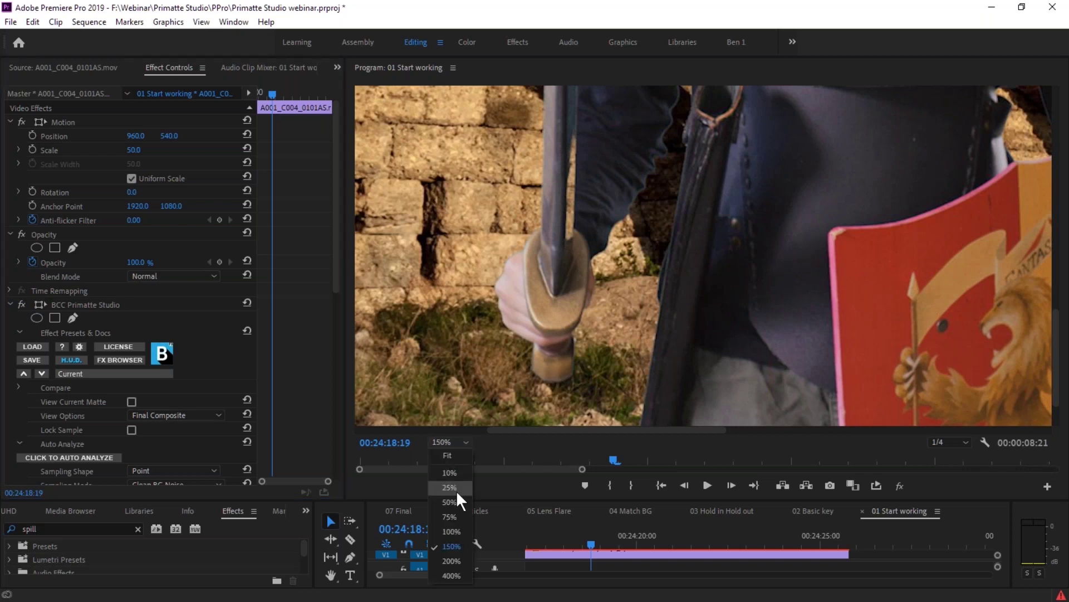
left_click(452, 531)
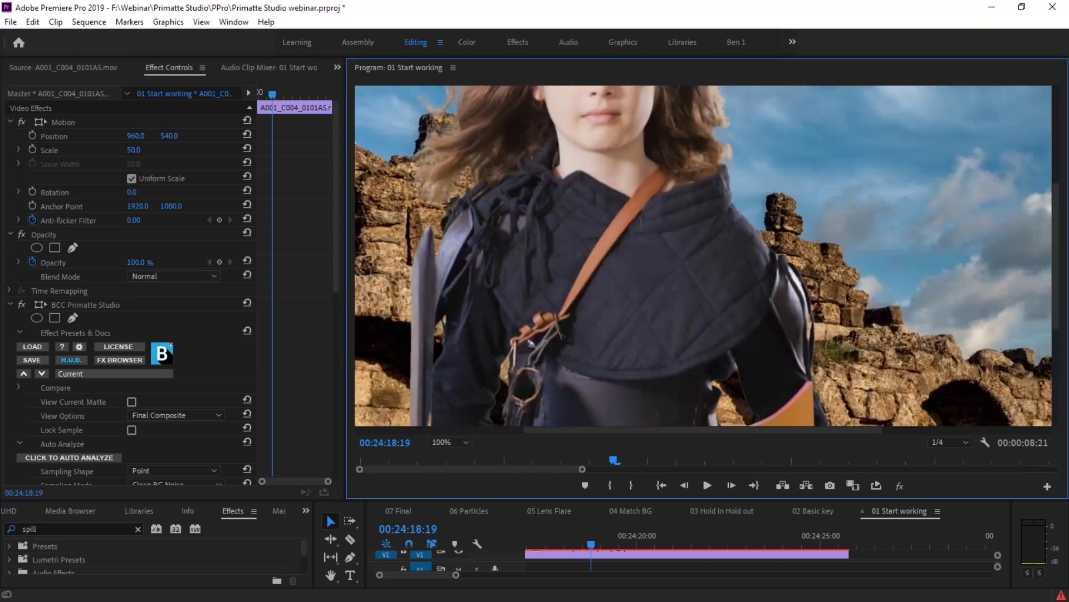
left_click(443, 442)
left_click(448, 456)
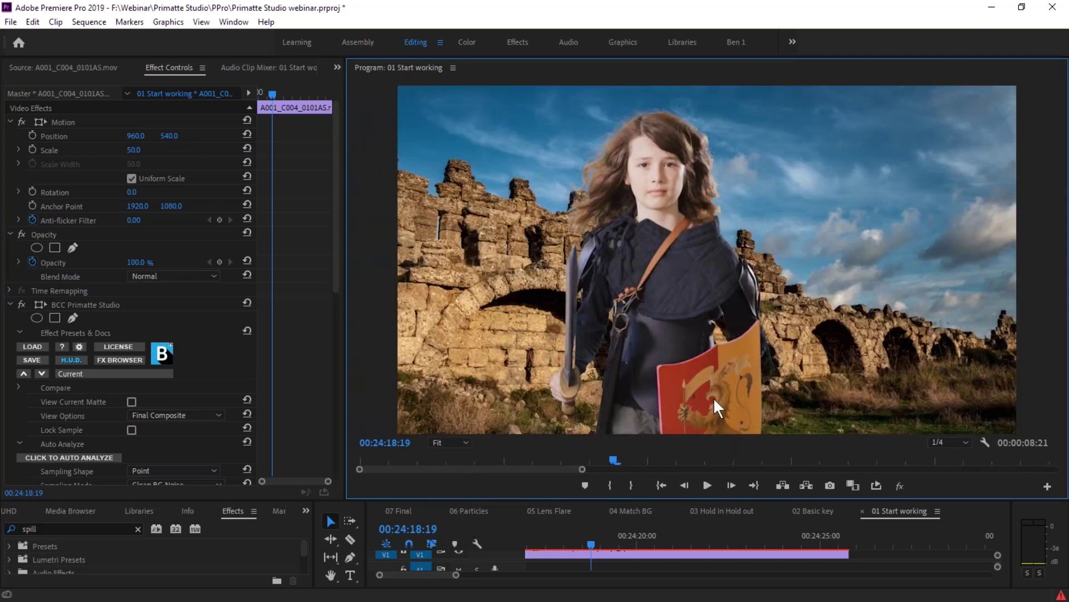
left_click_drag(664, 540, 790, 537)
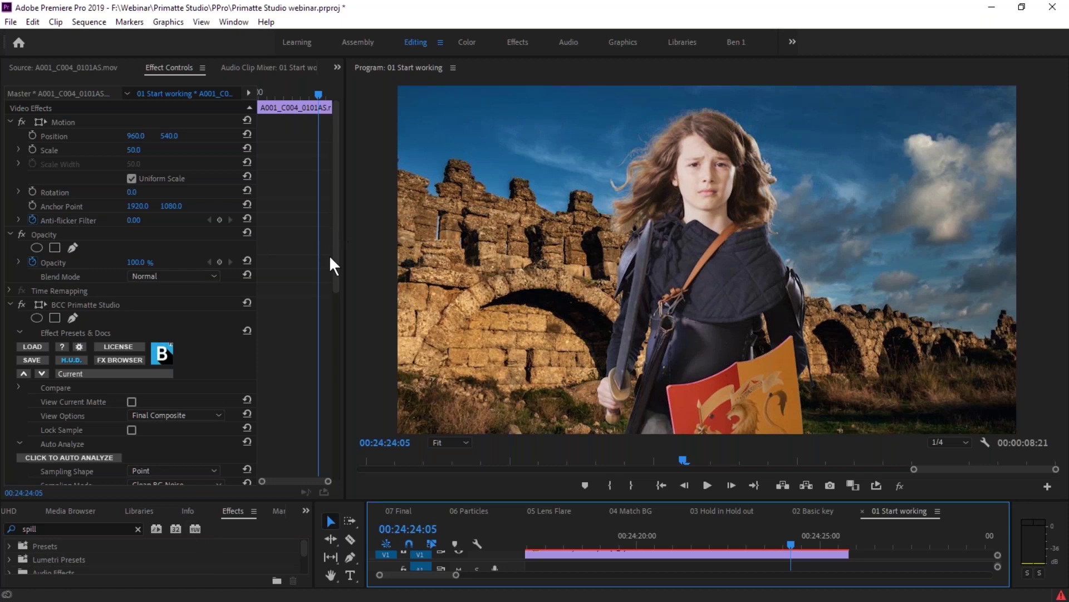
- Set Primatte Studio's Inside Mask Shape to Mocha Mask and launch Mocha from the Inside Mask settings
scroll(334, 259, "down", 5)
scroll(332, 412, "down", 6)
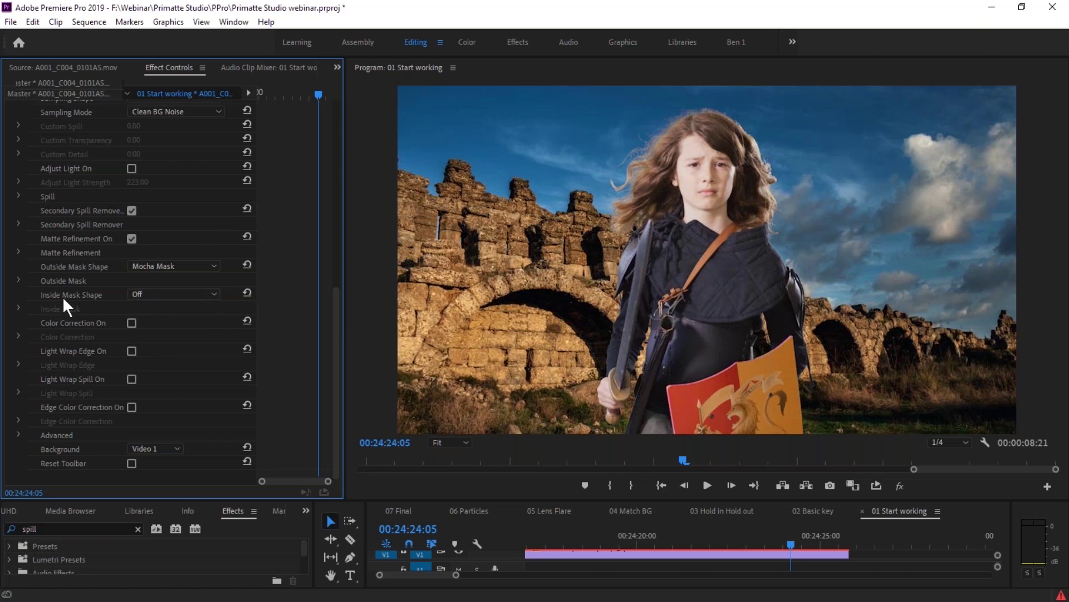
left_click(190, 293)
left_click(163, 321)
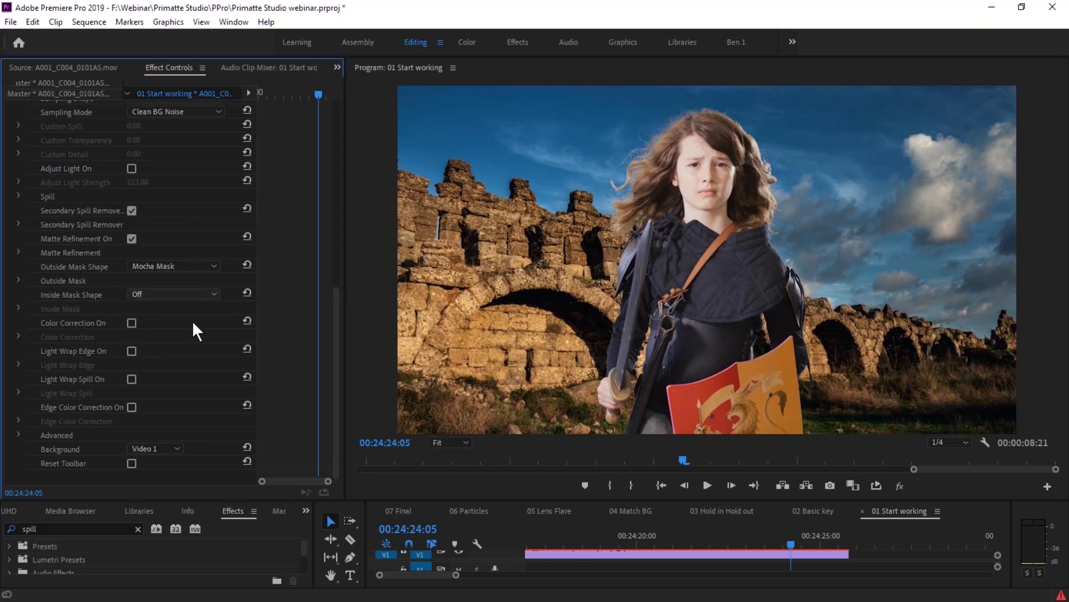
left_click(19, 308)
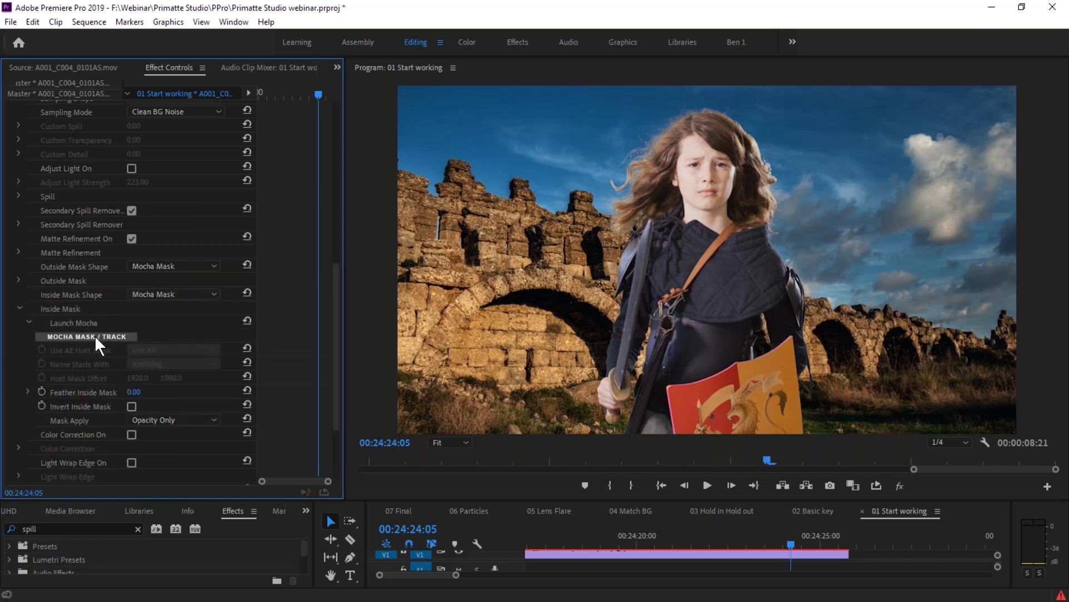
left_click(94, 336)
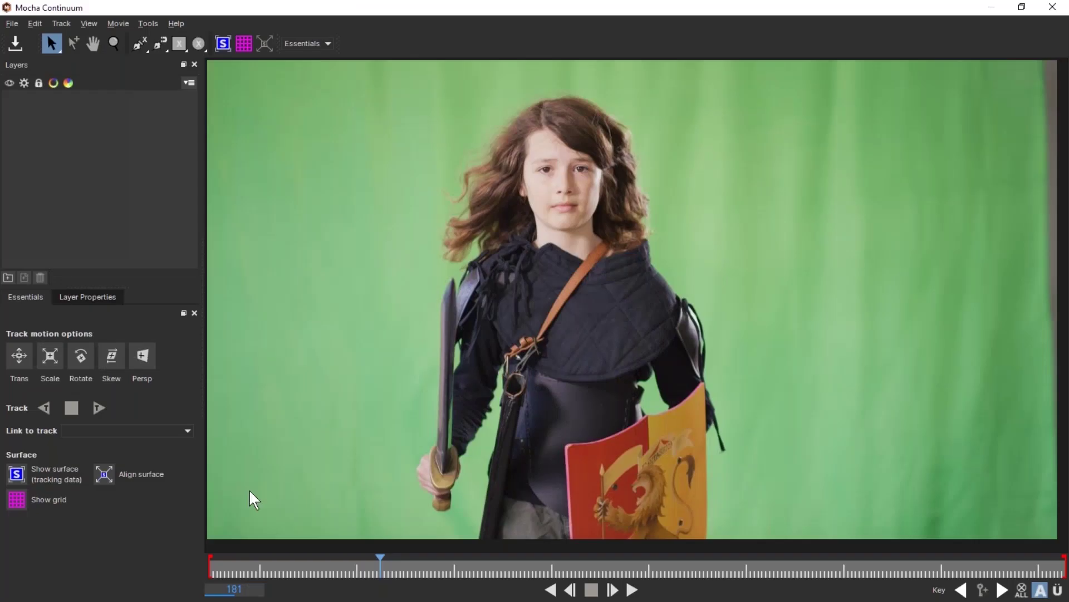
- Draw a closed X-spline just inside the shield's edges at frame 357
left_click(388, 569)
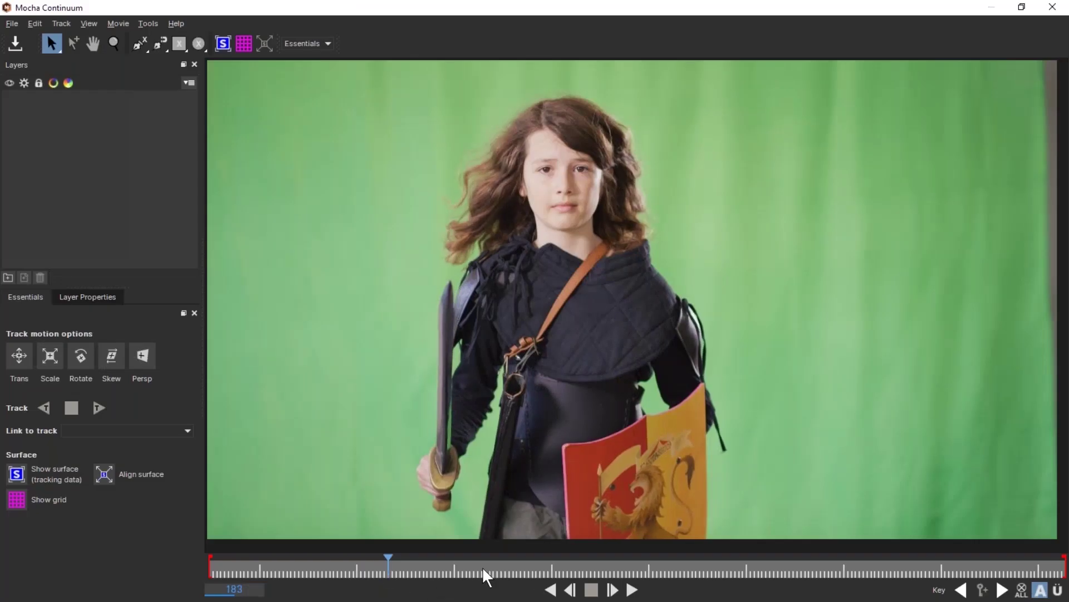
left_click_drag(389, 567, 1066, 572)
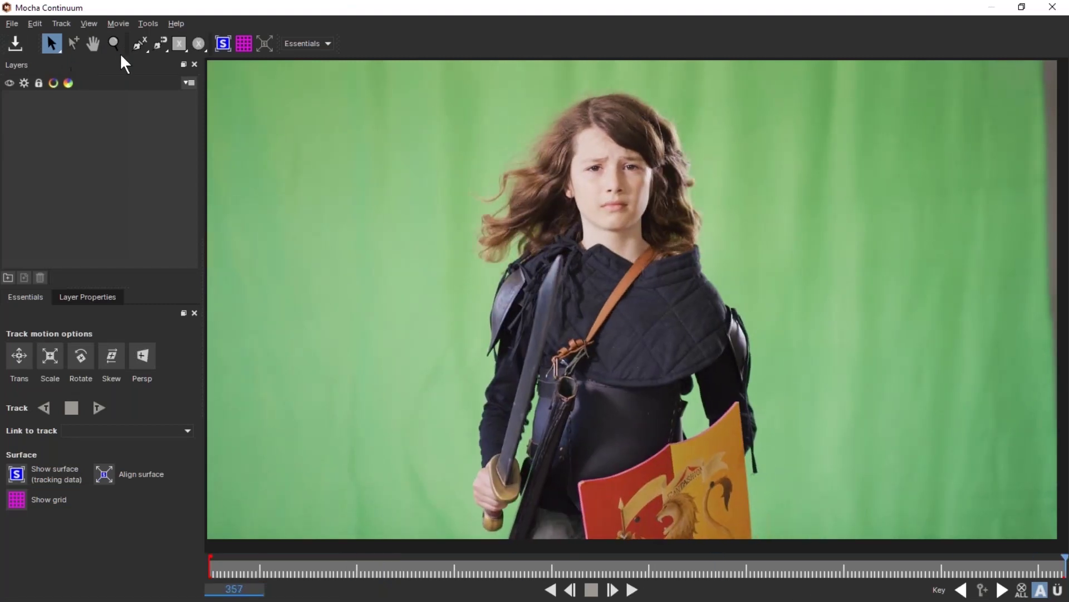
left_click(139, 41)
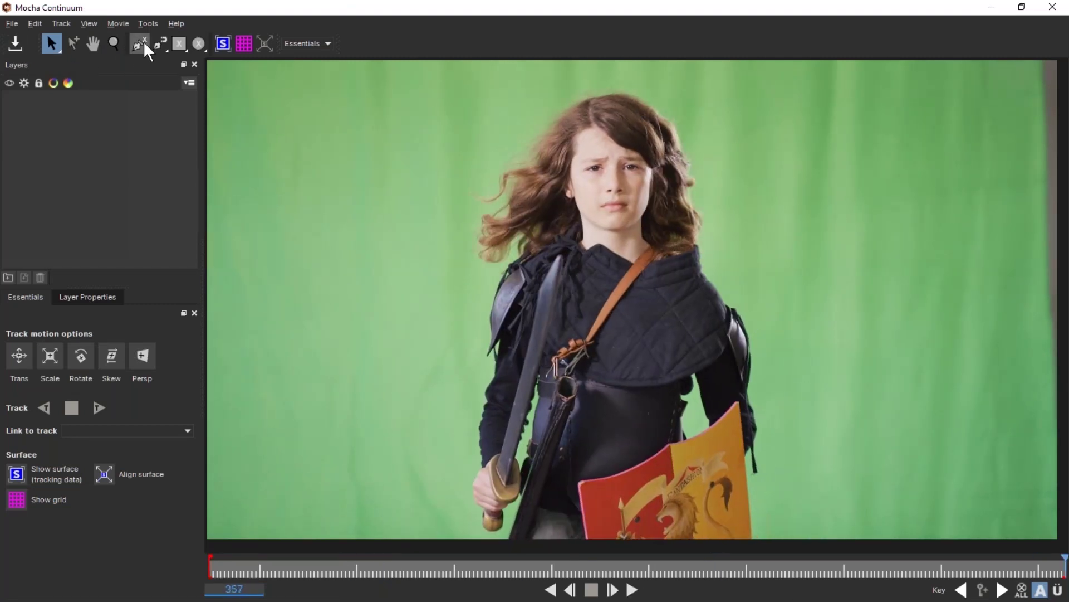
left_click(585, 504)
left_click(688, 449)
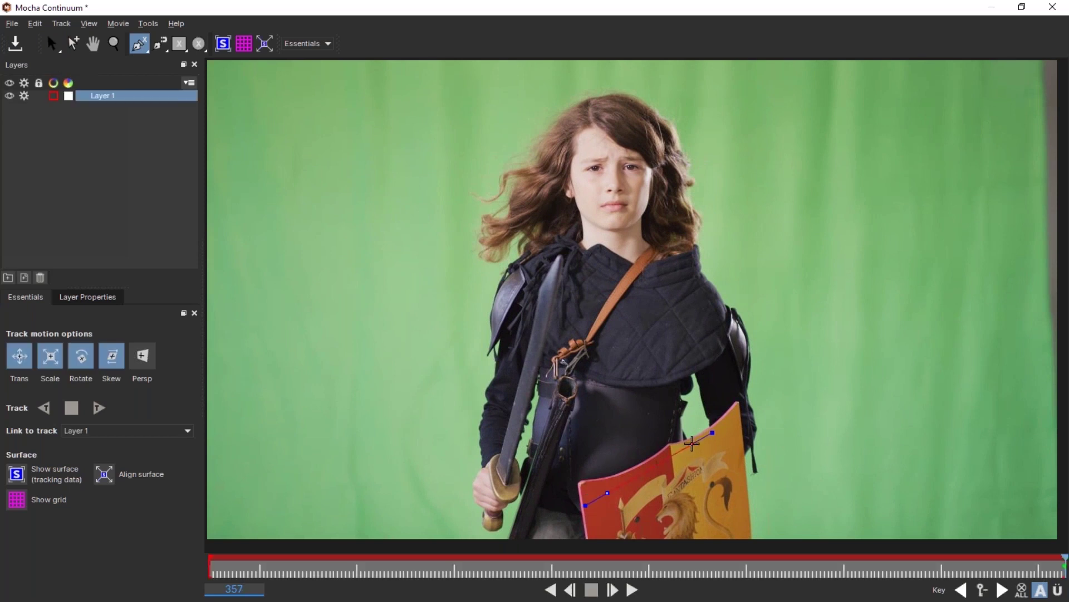
left_click(735, 439)
left_click(743, 528)
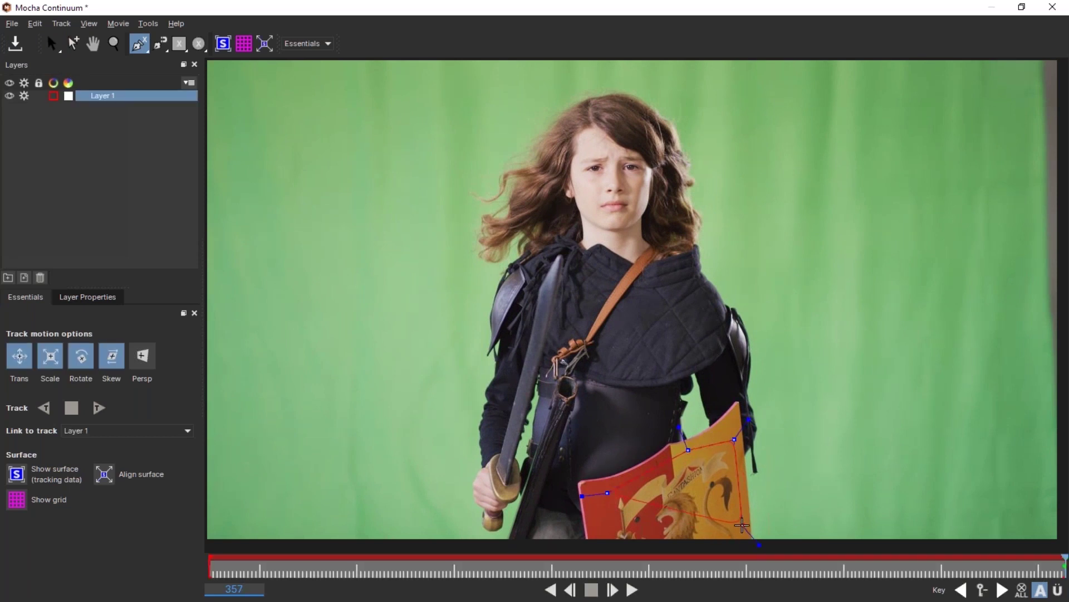
left_click(607, 493)
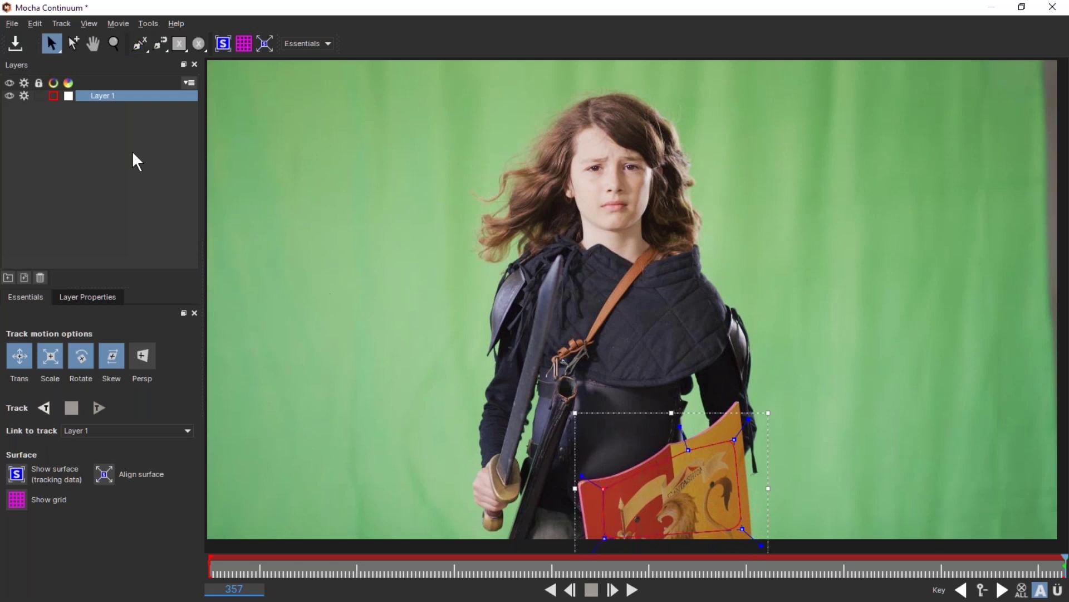
- Set the shield layer's spline colour to dark blue #00557f
left_click(53, 96)
left_click(392, 219)
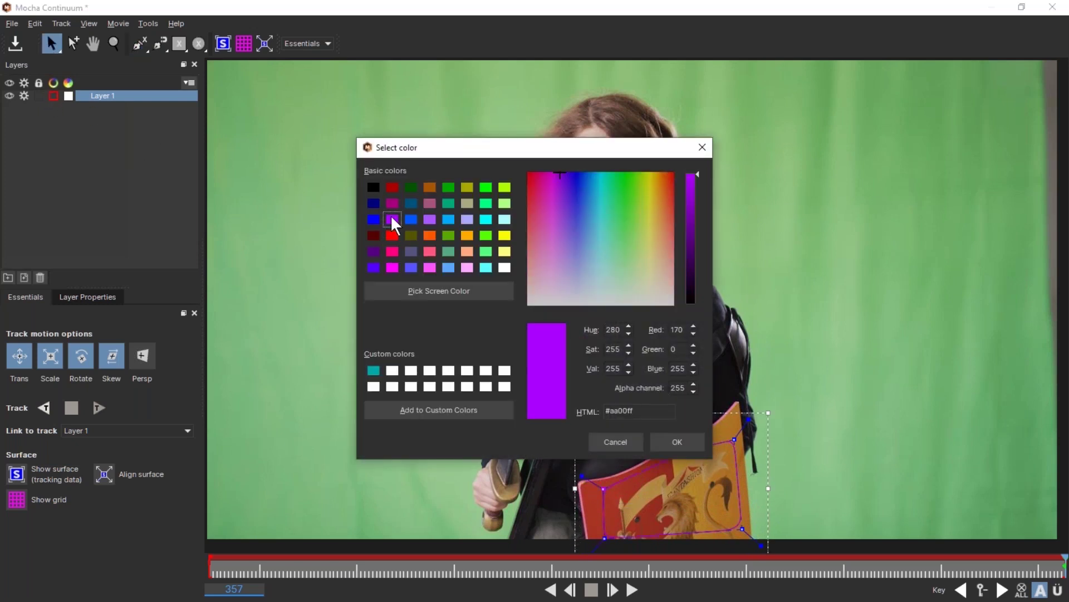
left_click(411, 203)
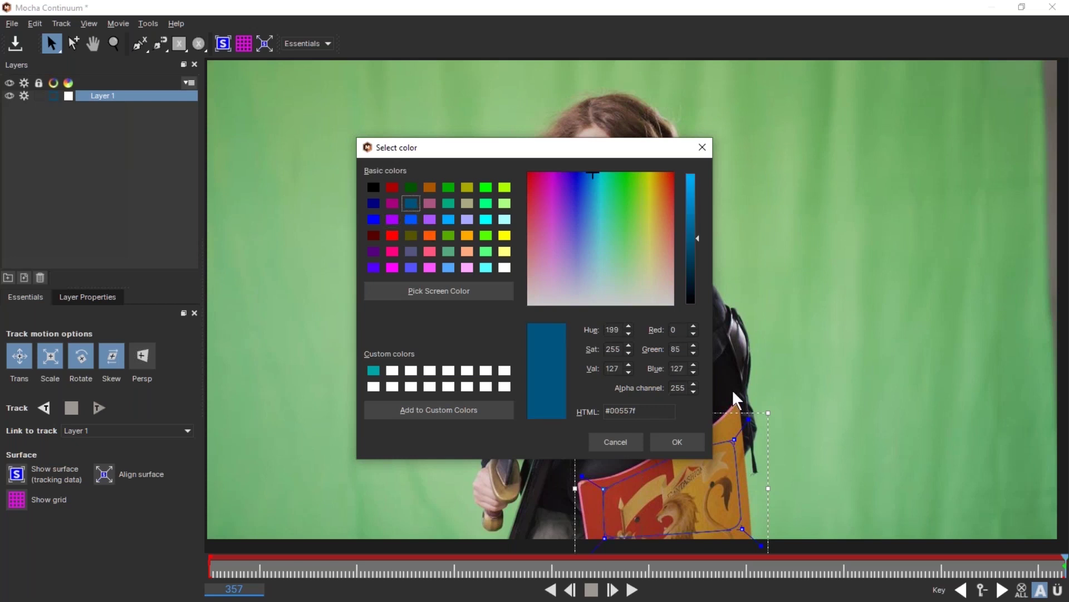
left_click(678, 442)
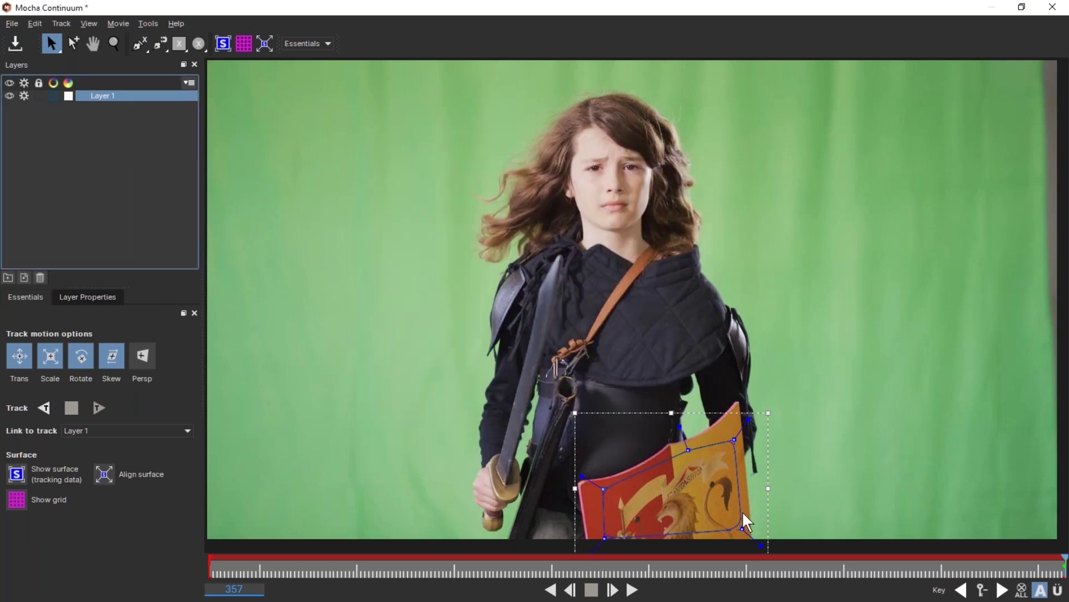
- Show the tracking grid, enable perspective motion and track the shield layer backwards from frame 357
left_click(244, 44)
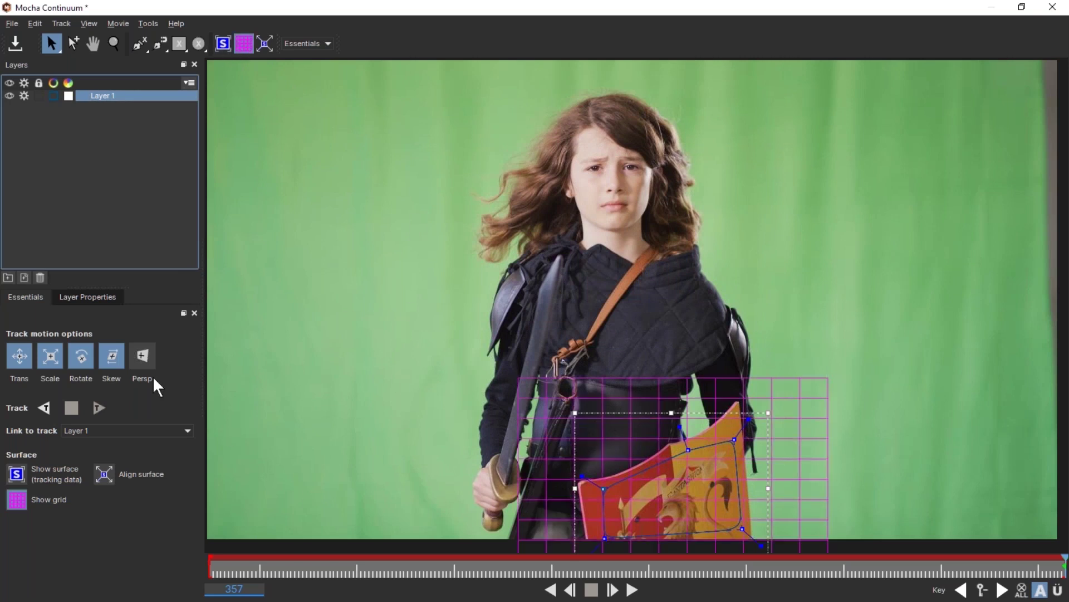
left_click(143, 360)
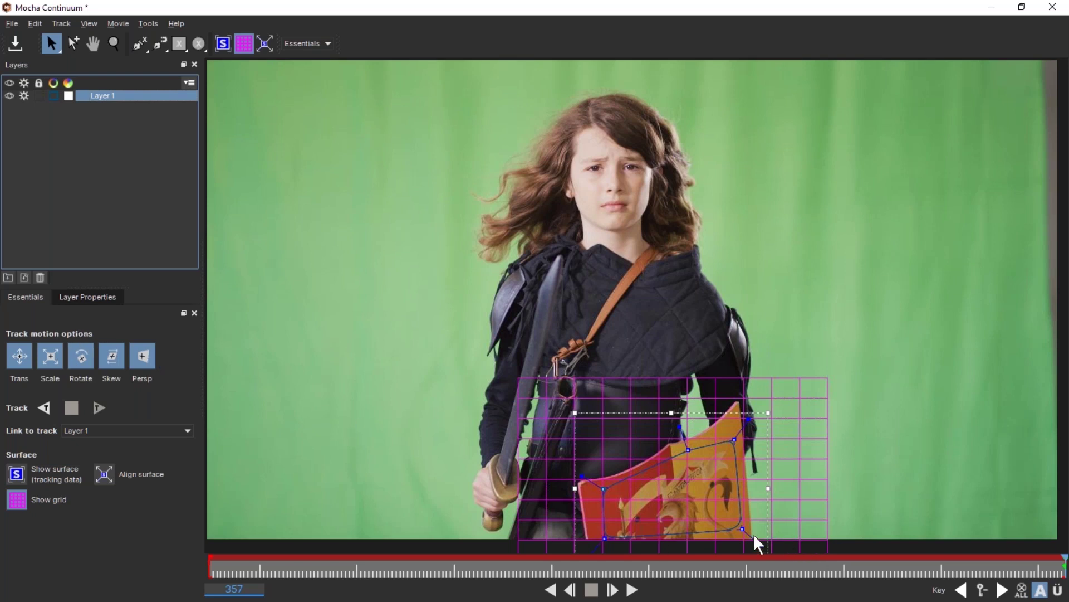
left_click(44, 408)
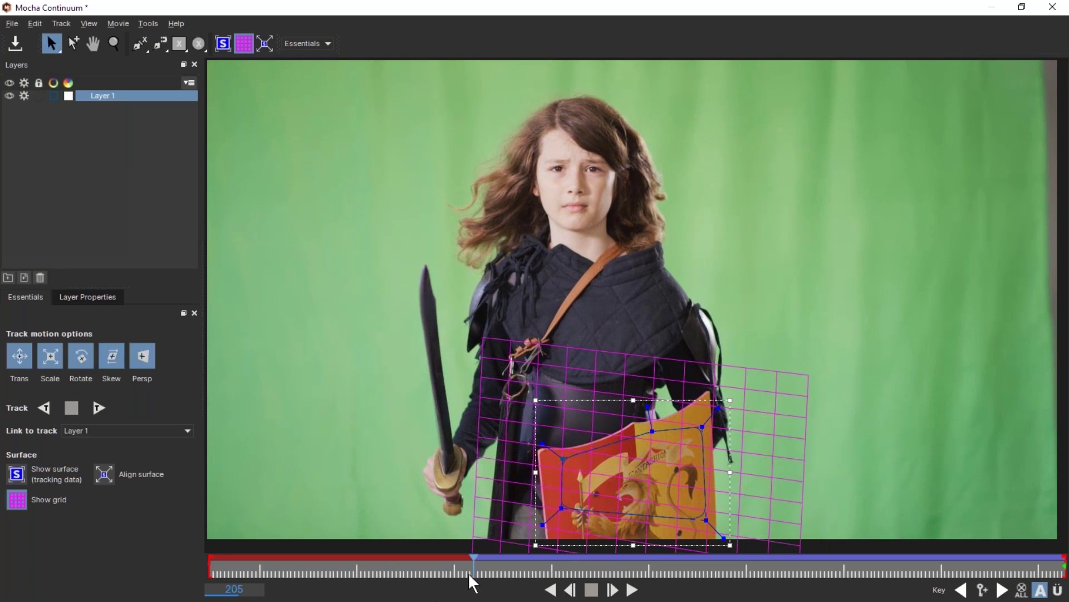
- Move the shield spline's lower points below the picture edge at frames 208 and 357
left_click_drag(472, 564, 563, 556)
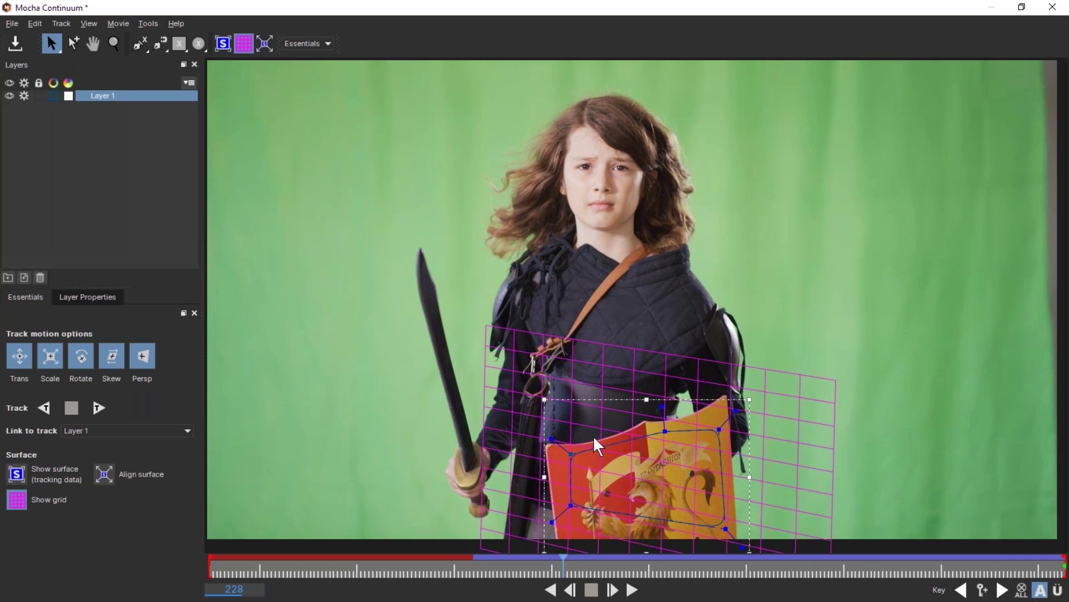
key("z")
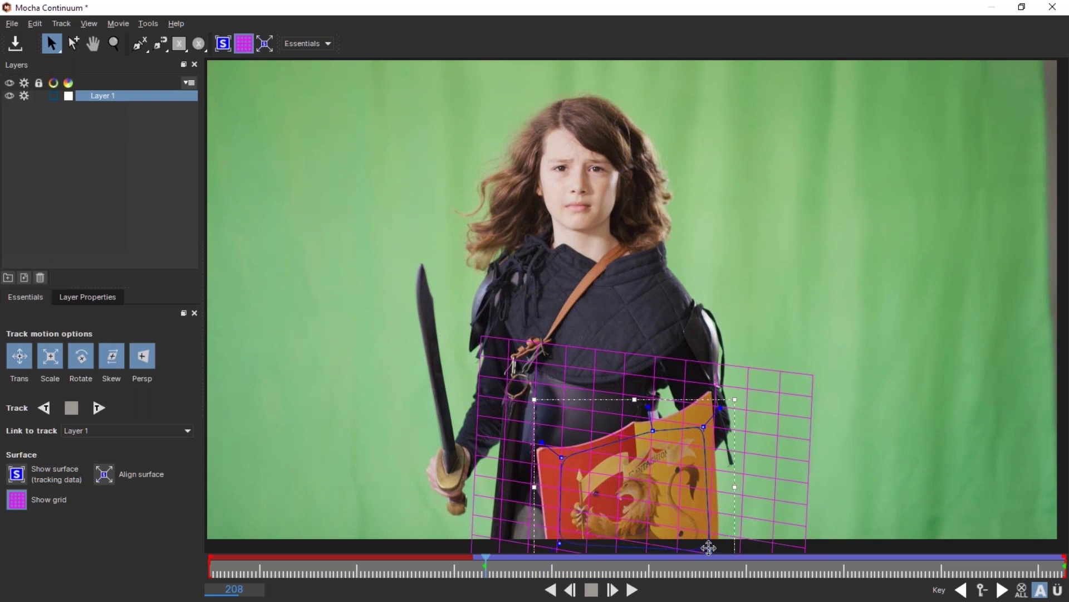
left_click_drag(709, 547, 706, 549)
left_click_drag(483, 568, 1064, 557)
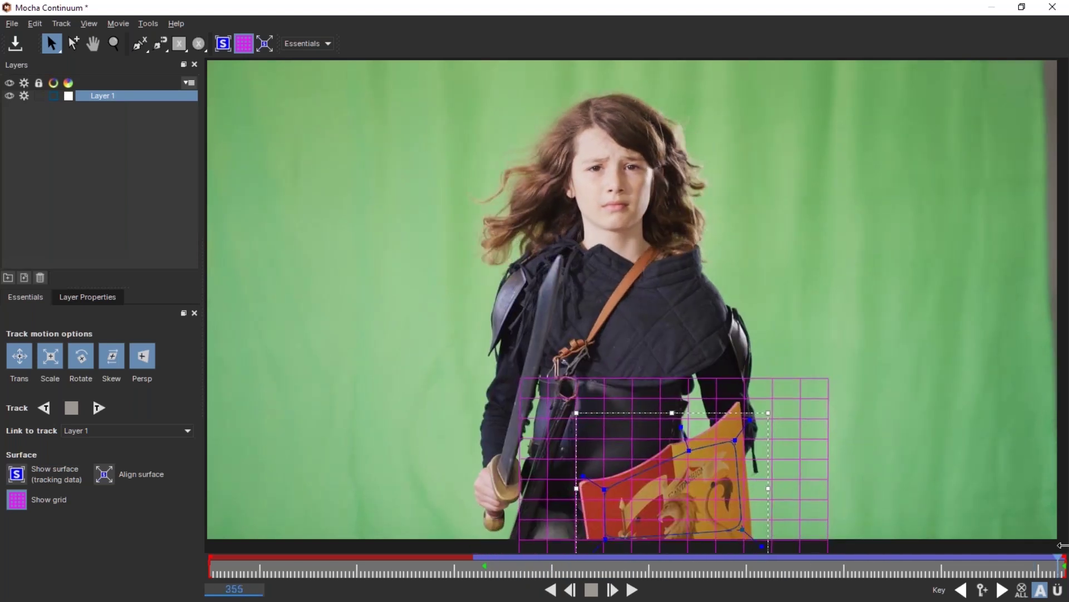
left_click_drag(761, 546, 747, 554)
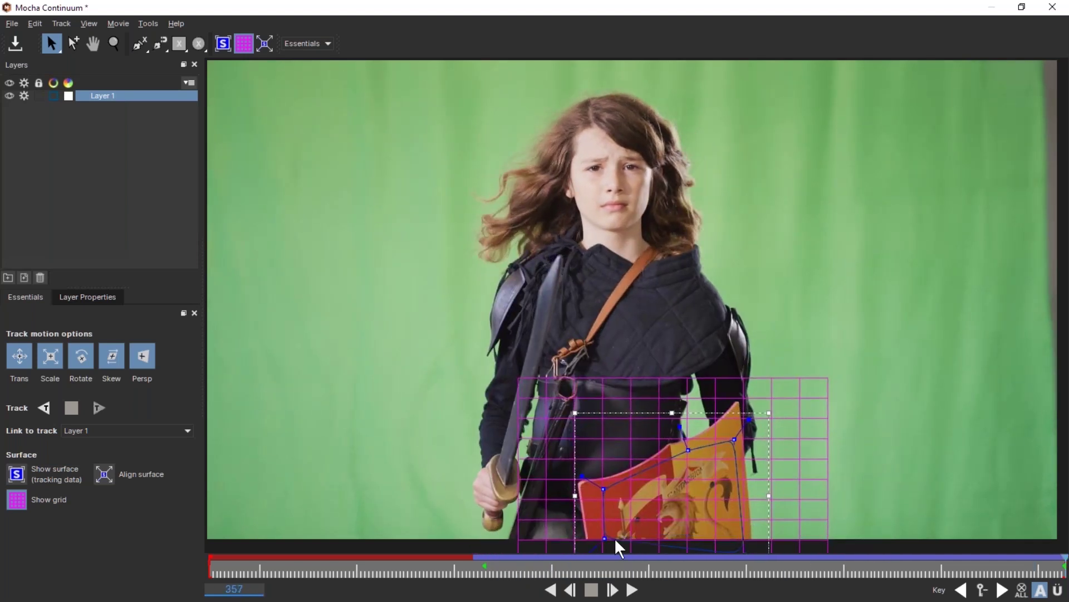
left_click_drag(604, 542, 603, 551)
- Step backwards through the tracked frames to frame 233 and check how the spline follows the shield
left_click_drag(1045, 569, 754, 568)
key("Left")
key("Left")
key("Left")
key("Left")
key("Left")
key("Left")
key("Left")
key("Left")
key("Left")
key("Left")
key("Left")
key("Left")
key("Left")
key("Left")
key("Left")
key("Left")
key("Left")
key("Left")
key("Left")
key("Left")
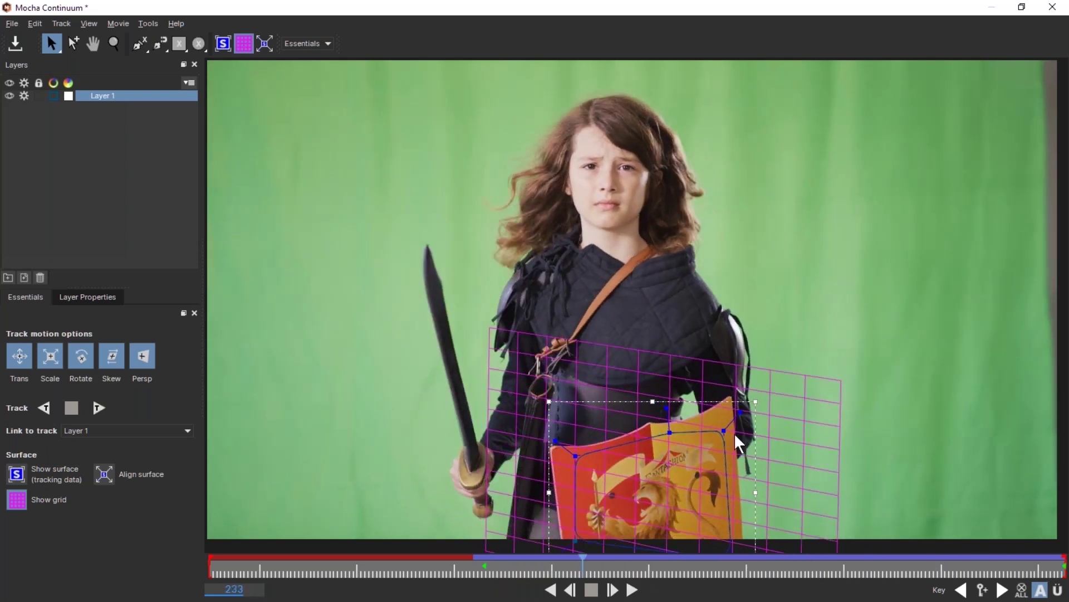
- Open the saved Mocha project Inside mask 02.mocha without saving the current project's changes
left_click(11, 23)
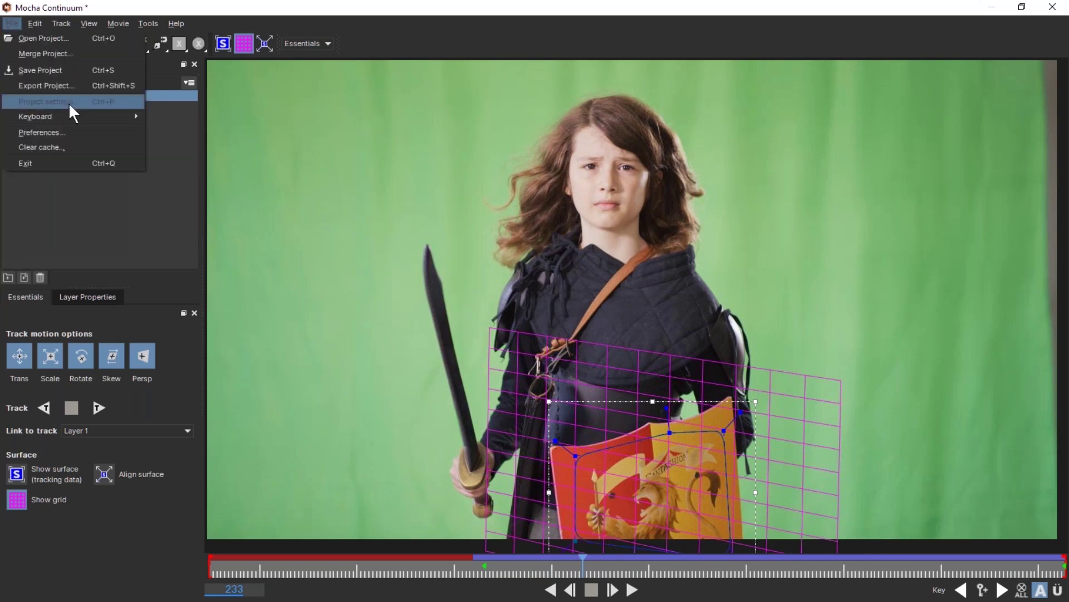
left_click(72, 38)
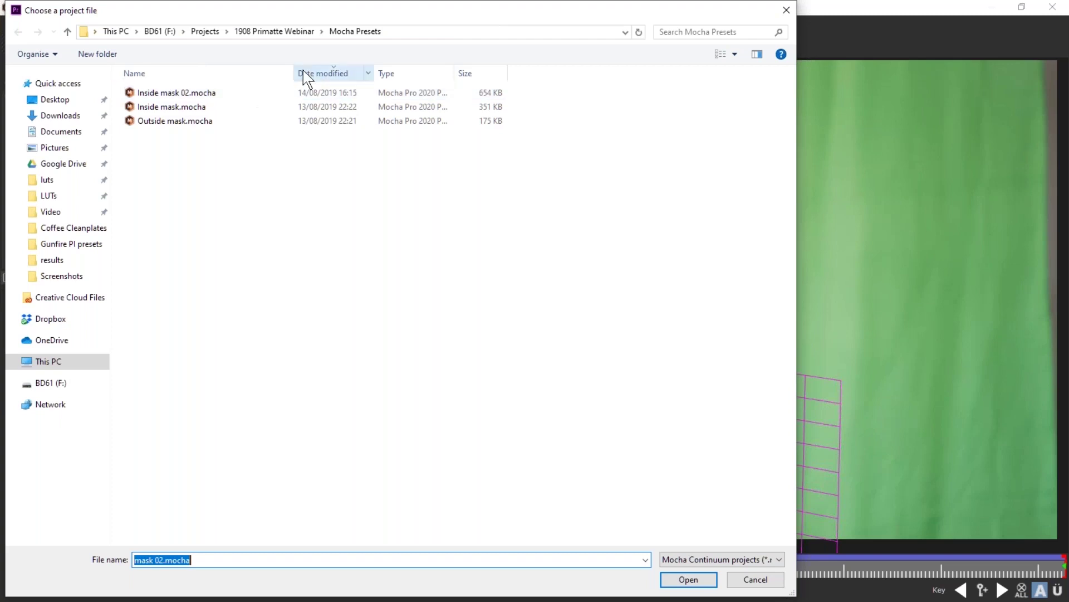
left_click(192, 95)
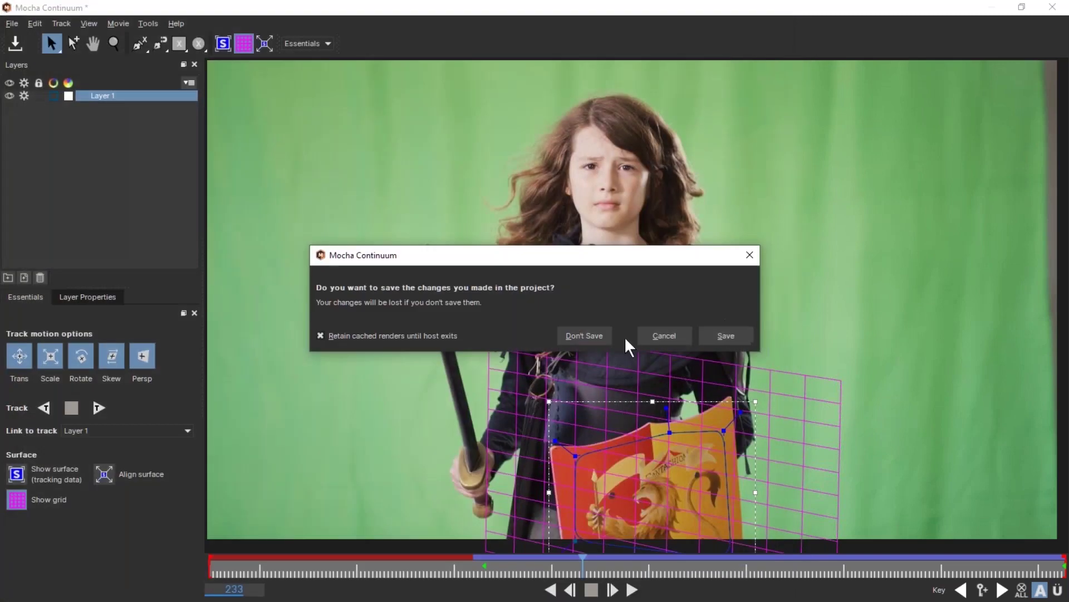
left_click(591, 337)
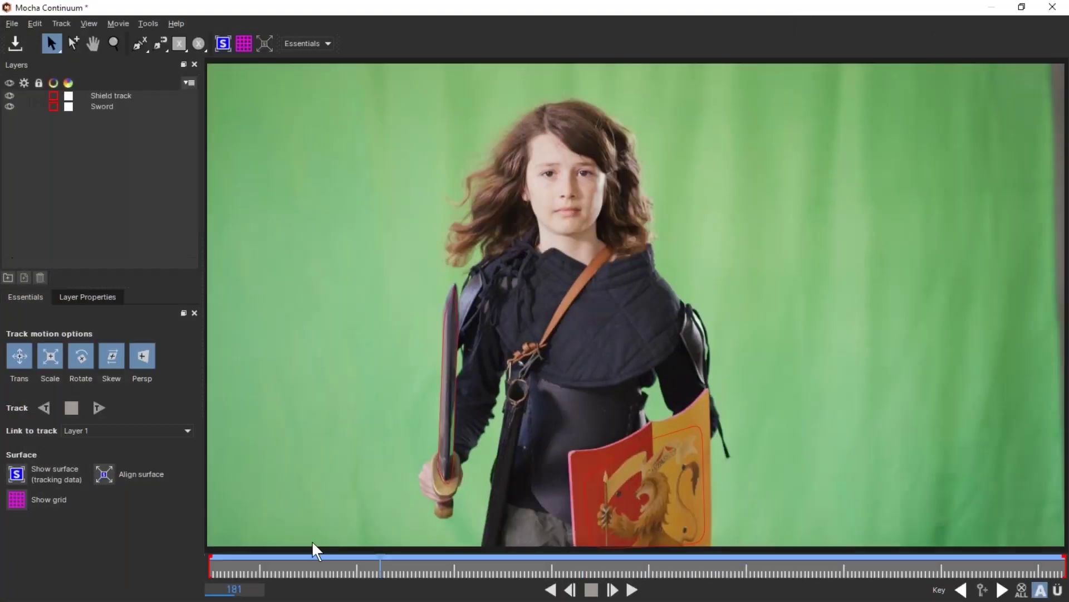
- Set the spline colour of the Shield track layer to dark blue and of the Sword layer to light purple #aa55ff
left_click(102, 96)
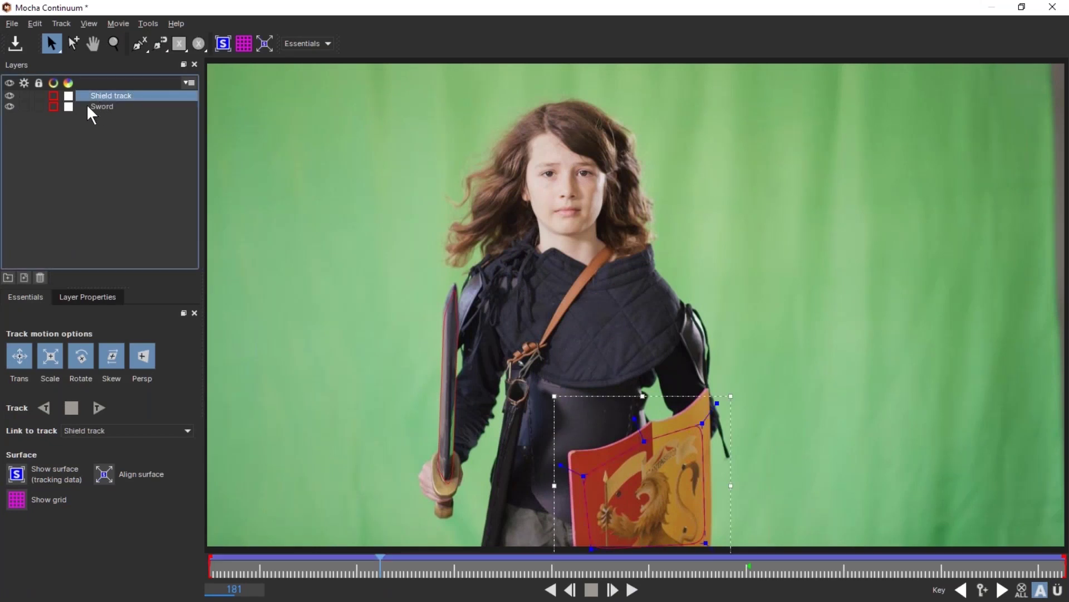
left_click(53, 96)
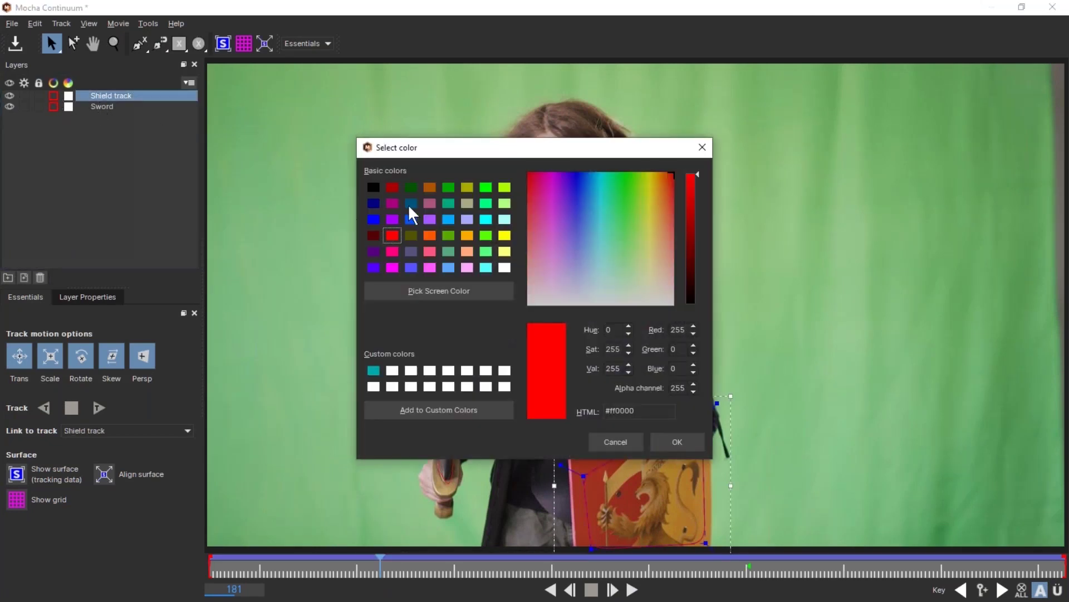
left_click(373, 204)
left_click(691, 445)
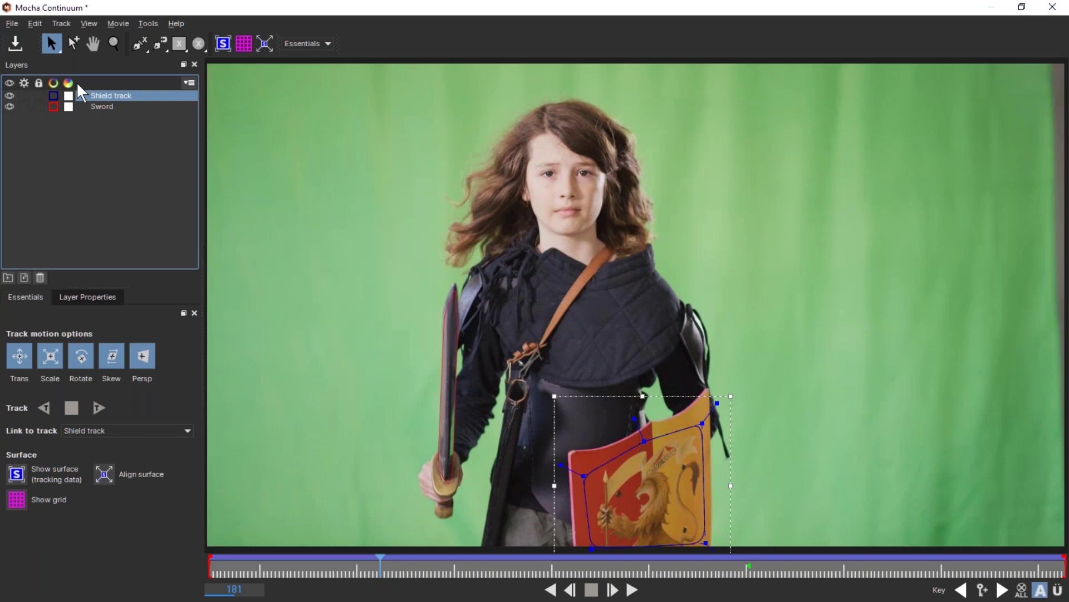
left_click(53, 107)
left_click(430, 221)
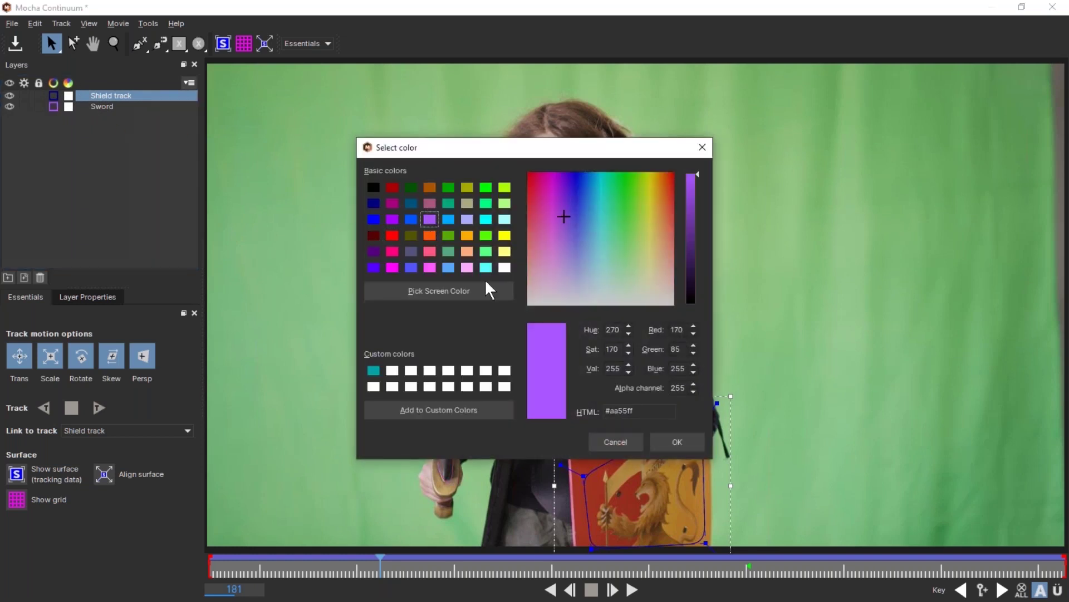
left_click(688, 442)
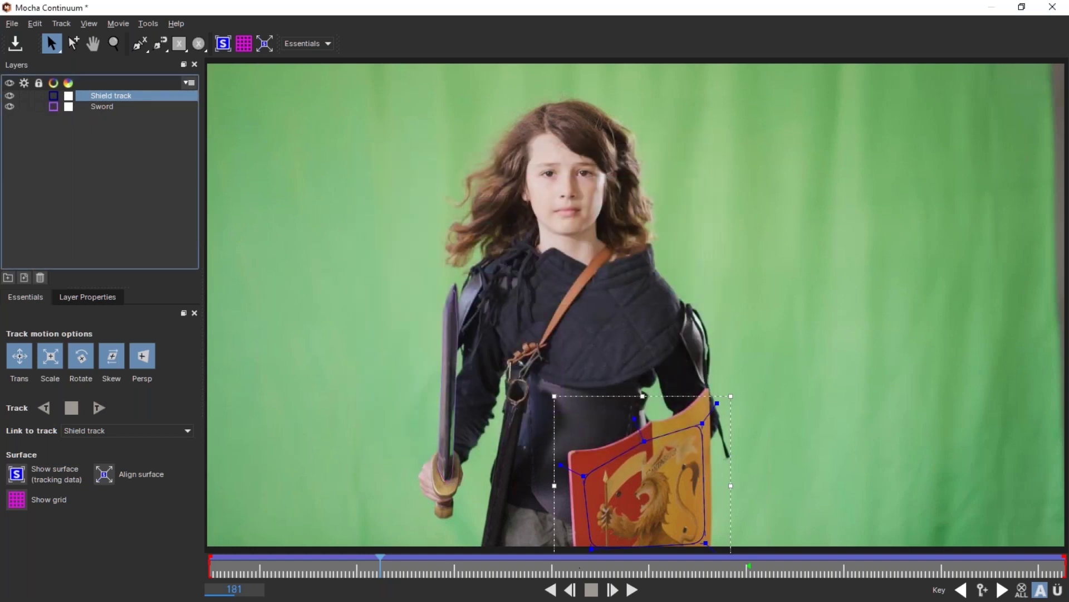
- Check how the Sword layer's spline follows the blade between frames 246 and 168
left_click(388, 571)
left_click_drag(392, 570, 634, 568)
key("z")
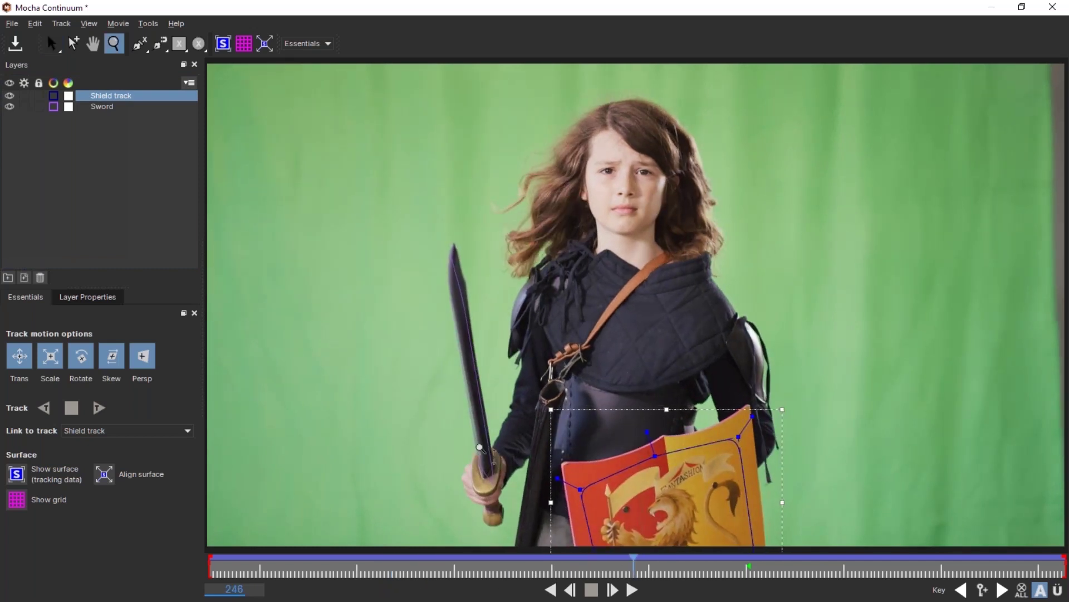
left_click_drag(474, 448, 406, 128)
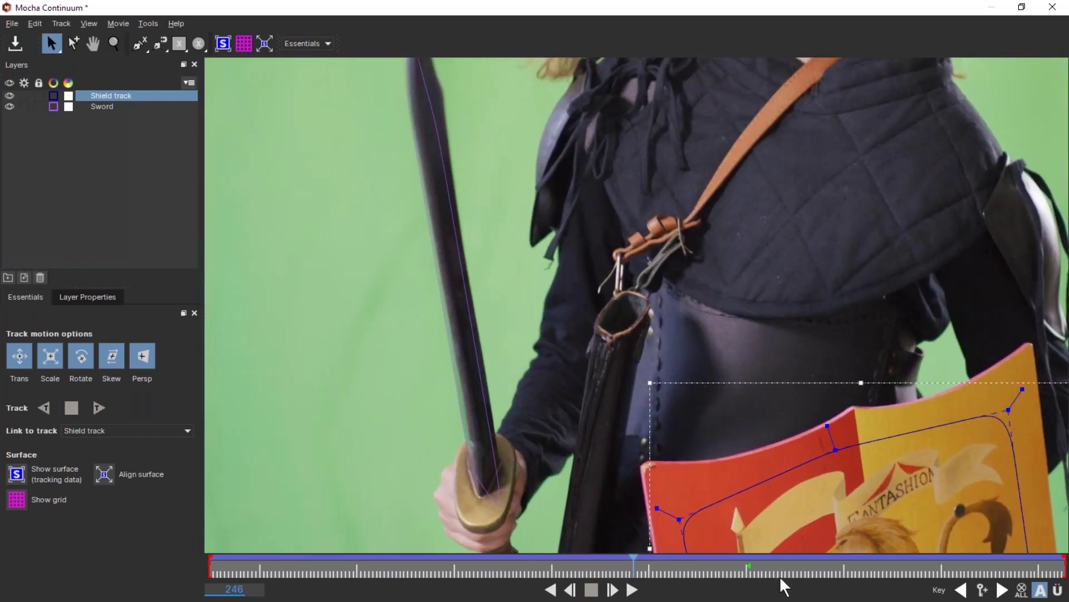
left_click(105, 107)
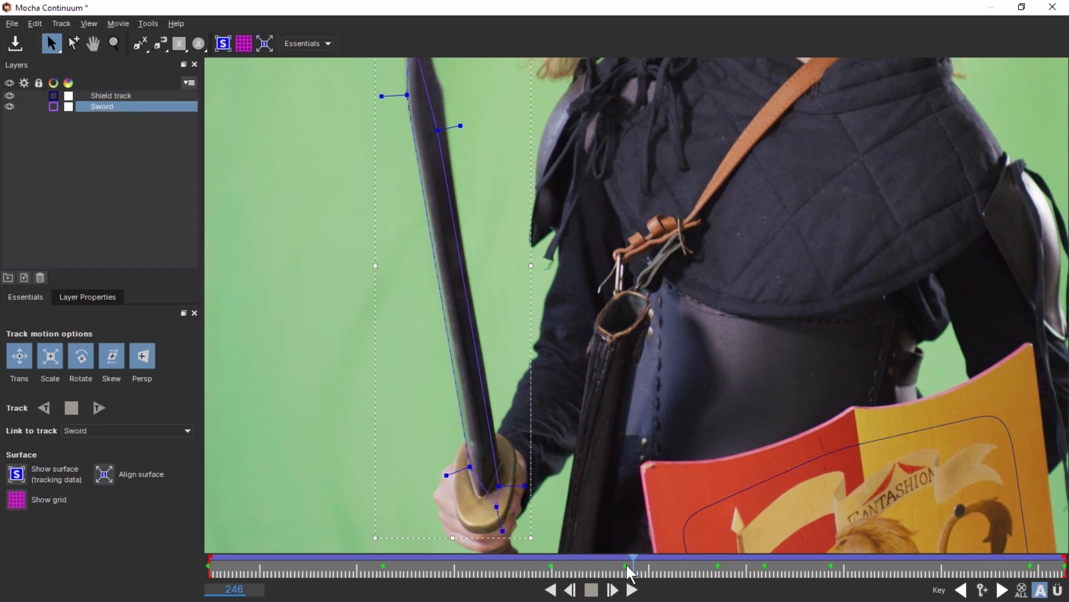
left_click_drag(628, 565, 625, 565)
left_click_drag(631, 565, 312, 580)
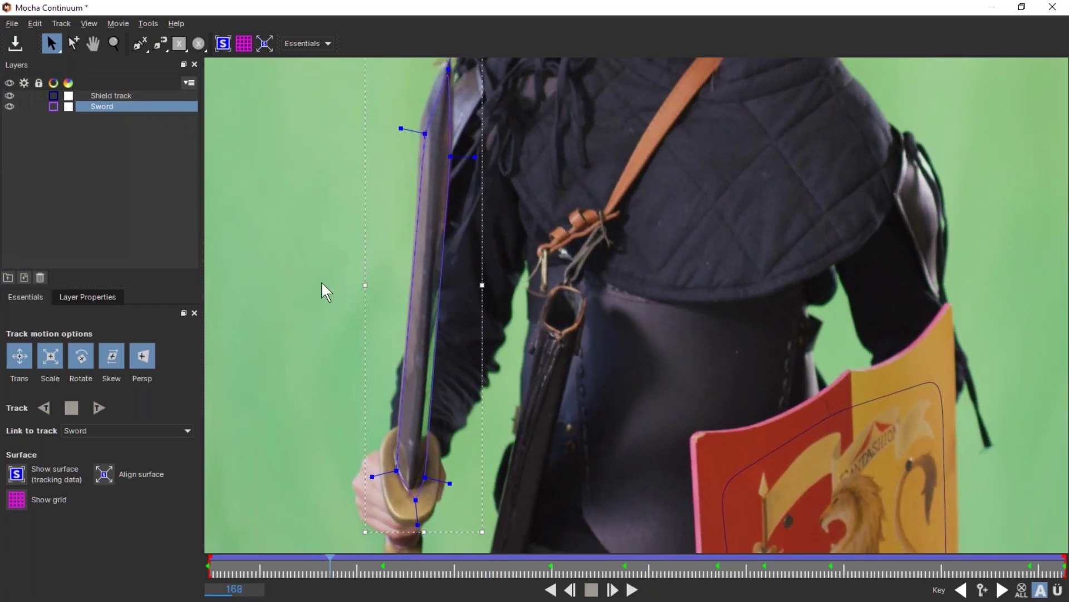
- Save the Mocha project and close Mocha to return to Premiere Pro
left_click(15, 42)
left_click(12, 23)
left_click(34, 162)
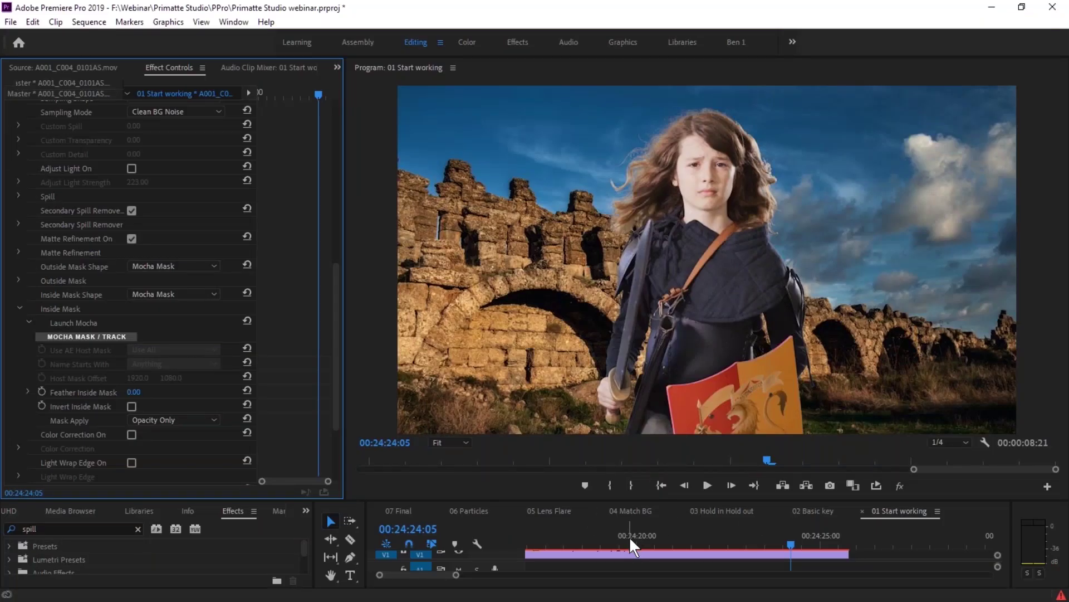
- Compare the original footage with the keyed result around 00:24:19:04 by turning BCC Primatte Studio off and on again
left_click_drag(624, 536, 624, 537)
left_click(452, 443)
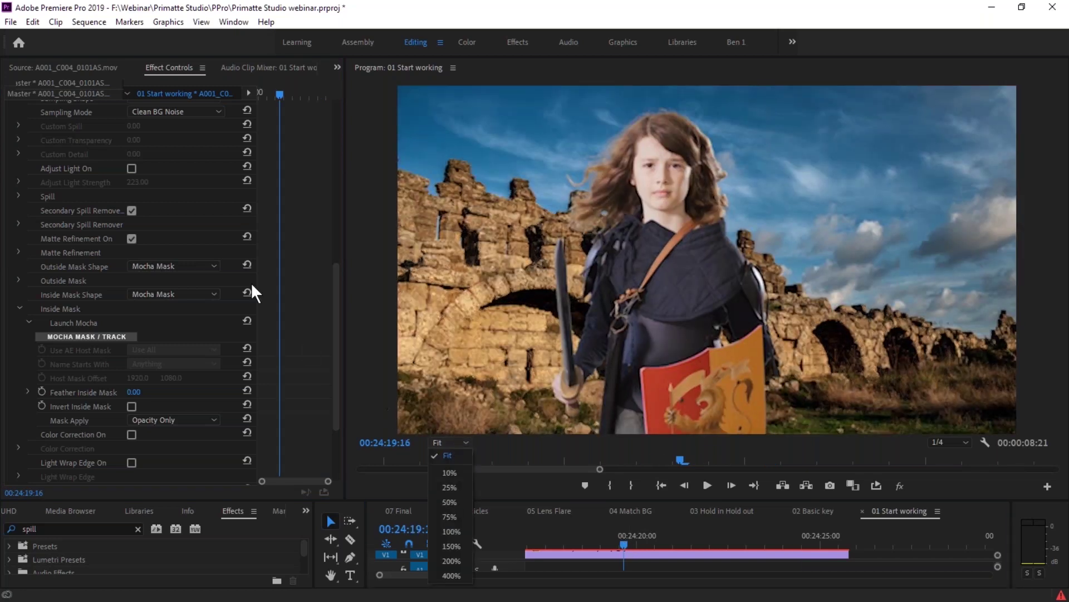
left_click(333, 132)
scroll(332, 134, "up", 10)
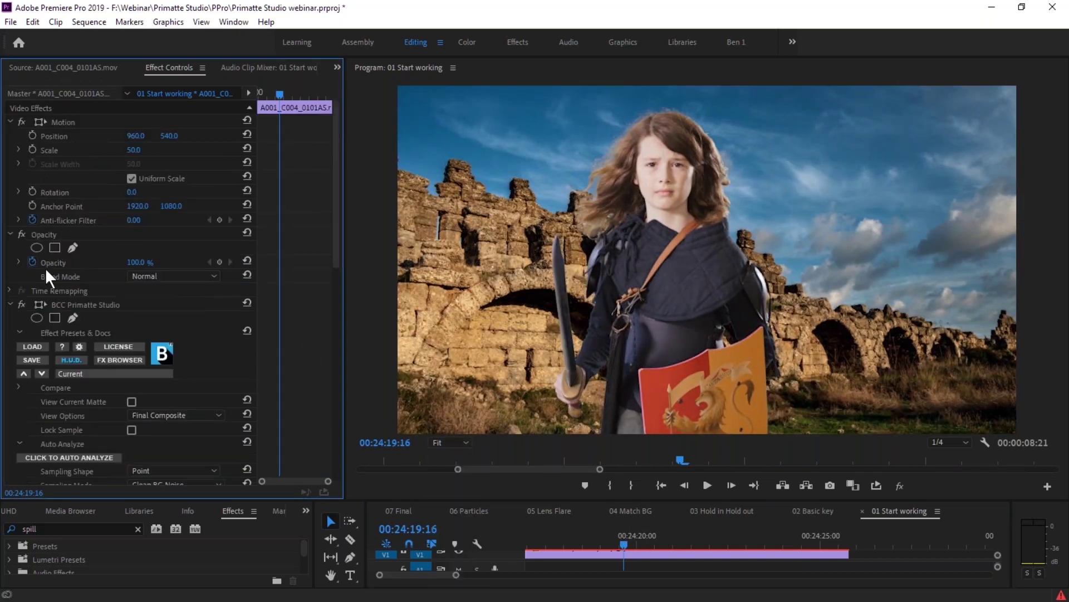
left_click(22, 305)
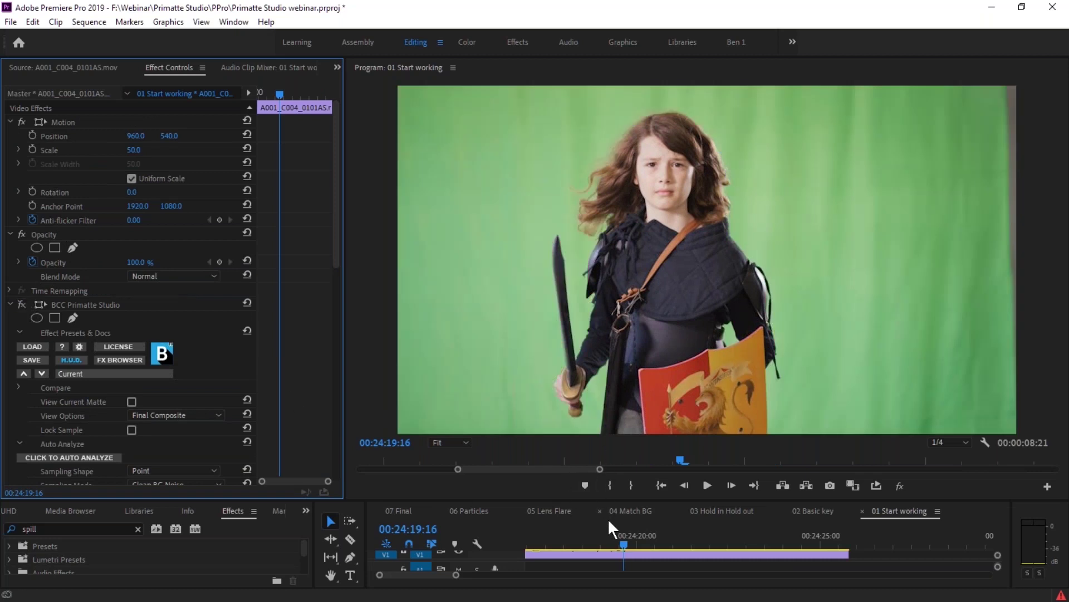
left_click_drag(675, 461, 594, 461)
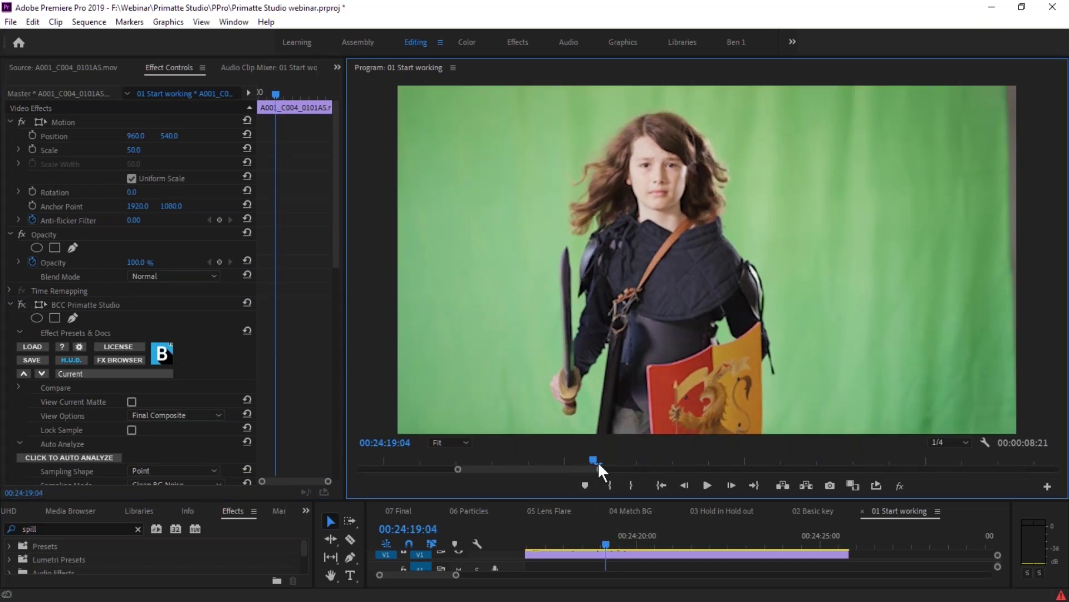
left_click(22, 304)
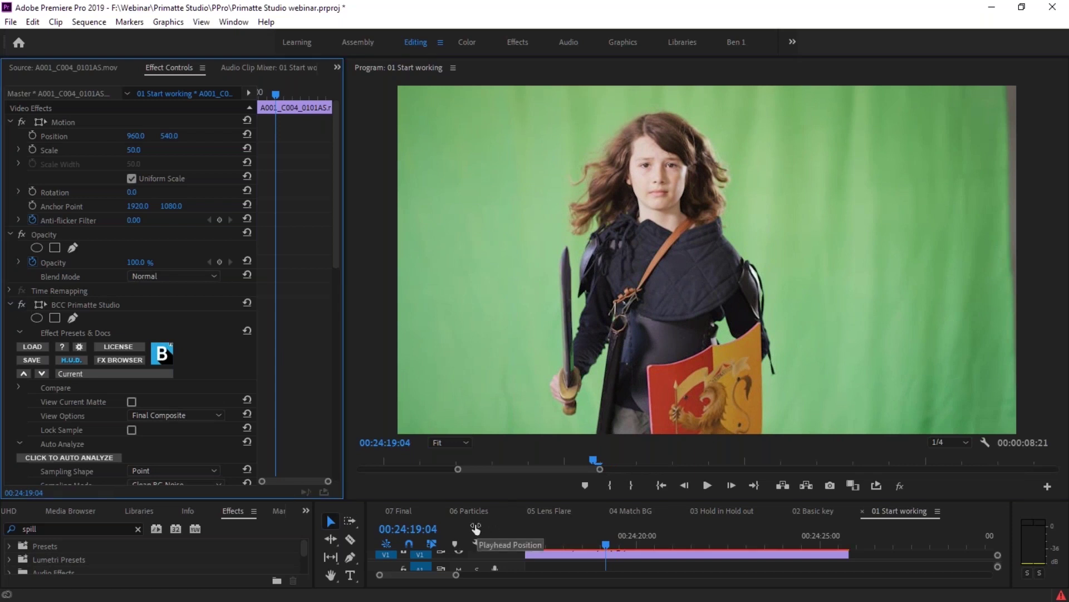
- Compare the sword's edges at 150% magnification with Secondary Spill Remover off and on, leaving it on
left_click(451, 442)
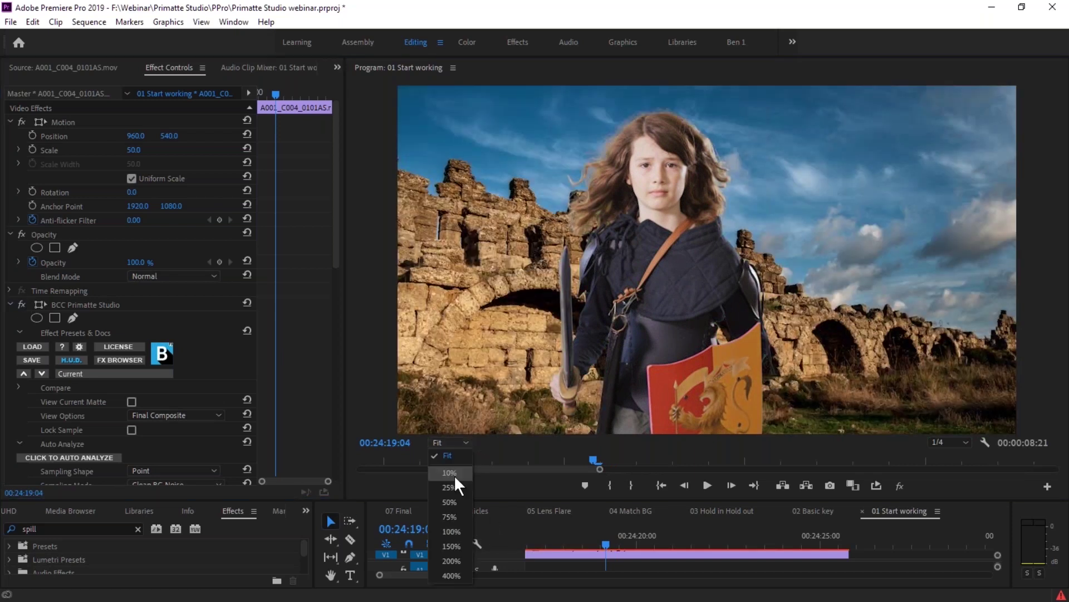
left_click(451, 546)
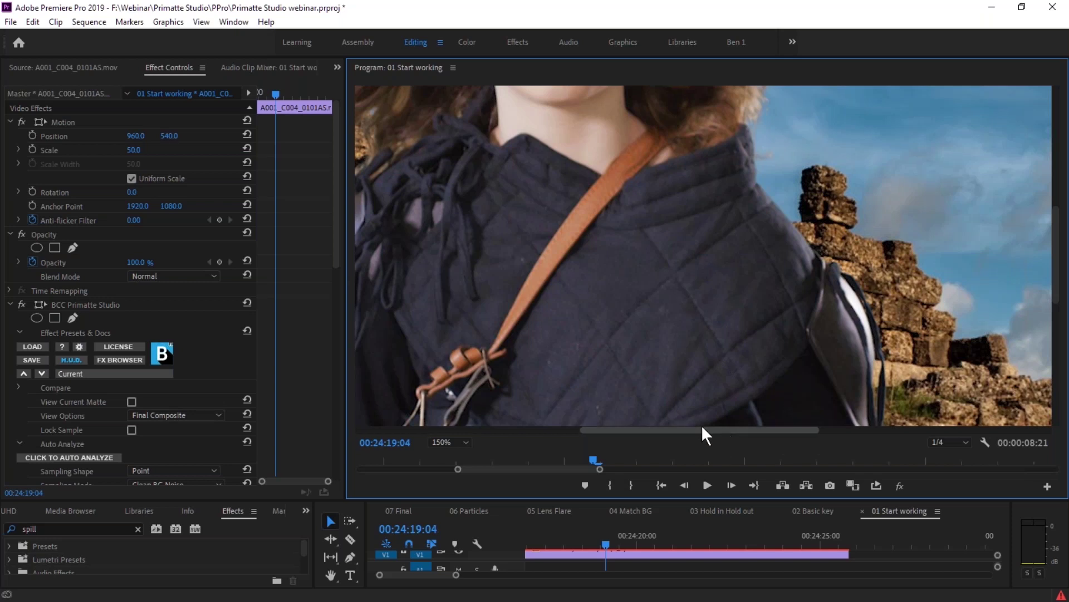
left_click_drag(702, 429, 603, 430)
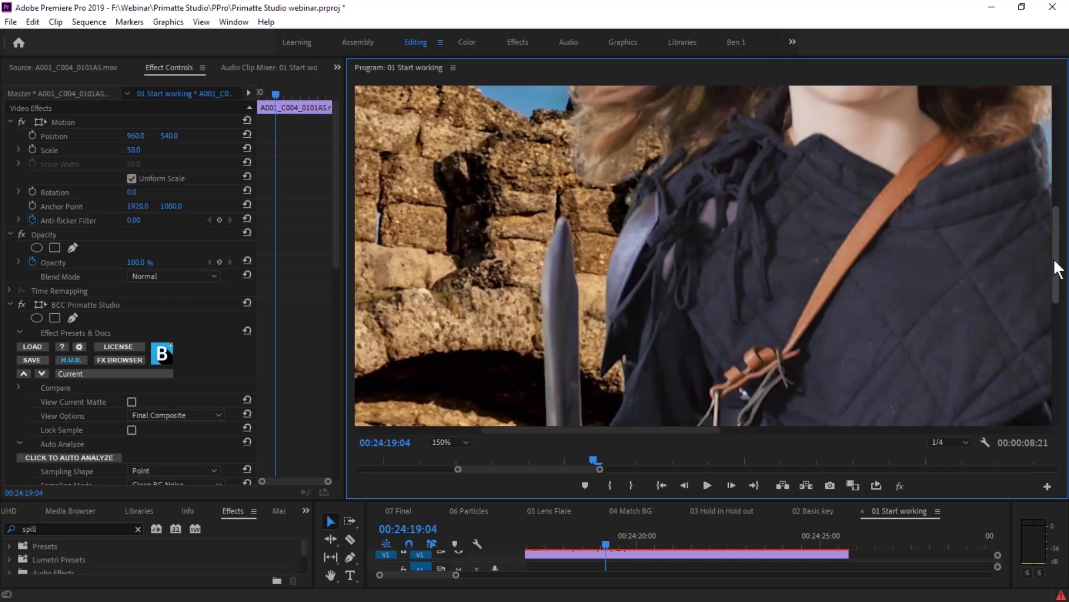
left_click_drag(1052, 263, 1042, 355)
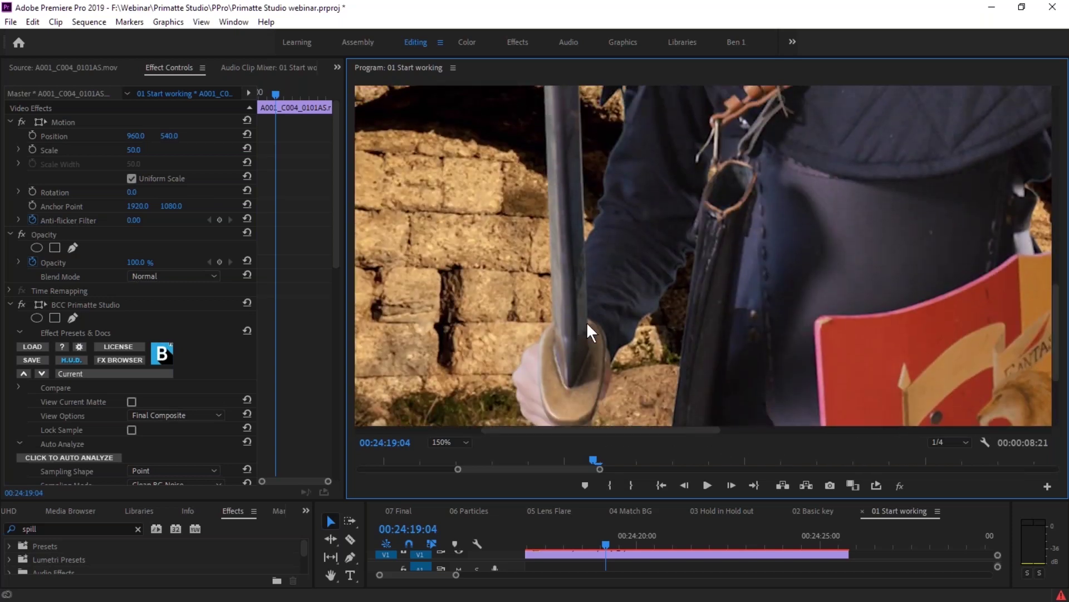
left_click(337, 276)
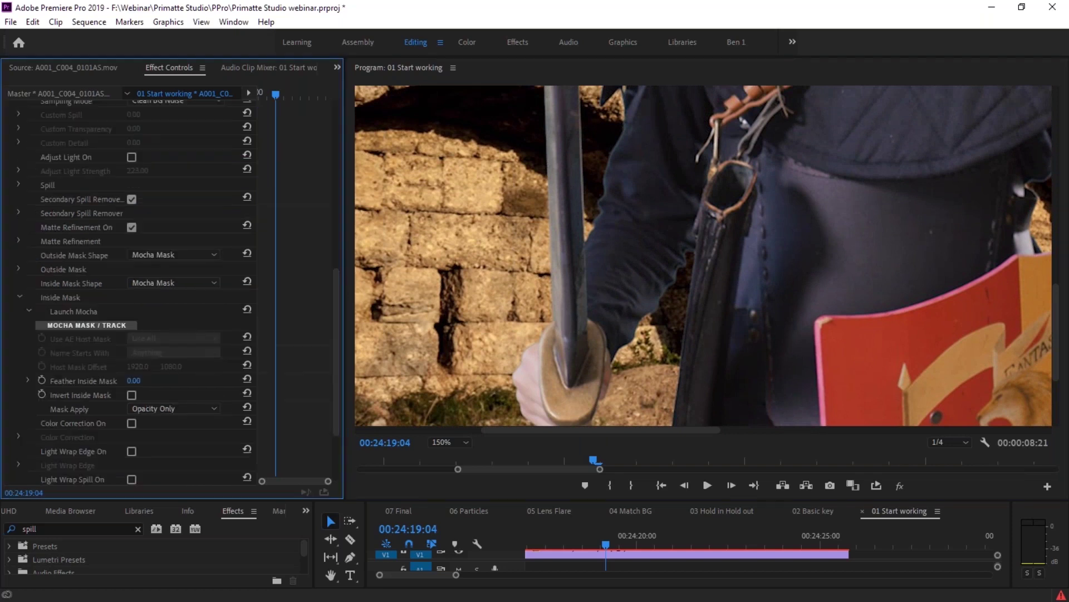
left_click(131, 197)
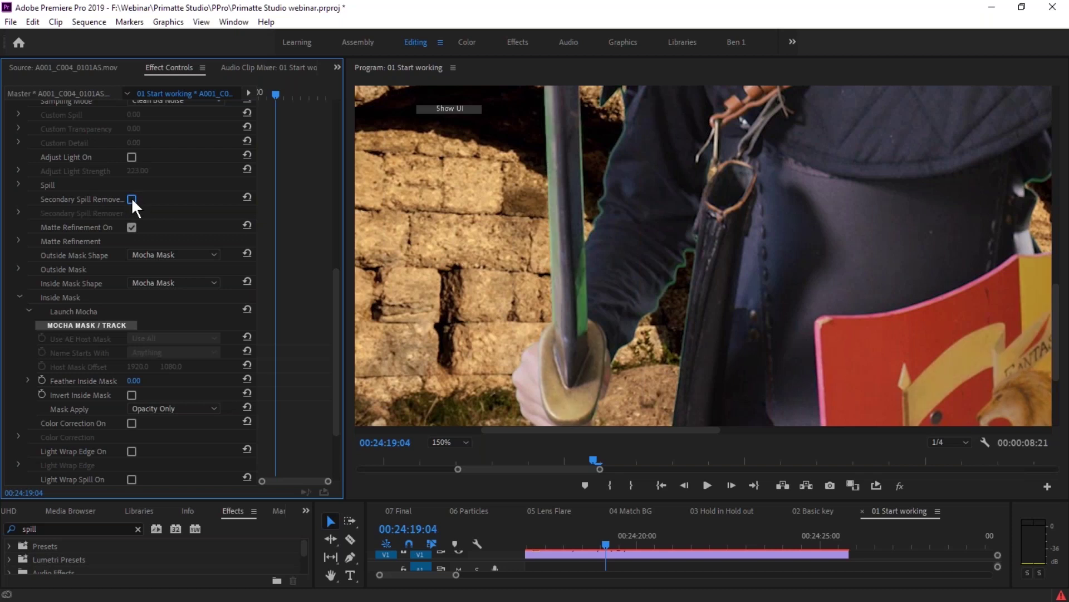
left_click(131, 199)
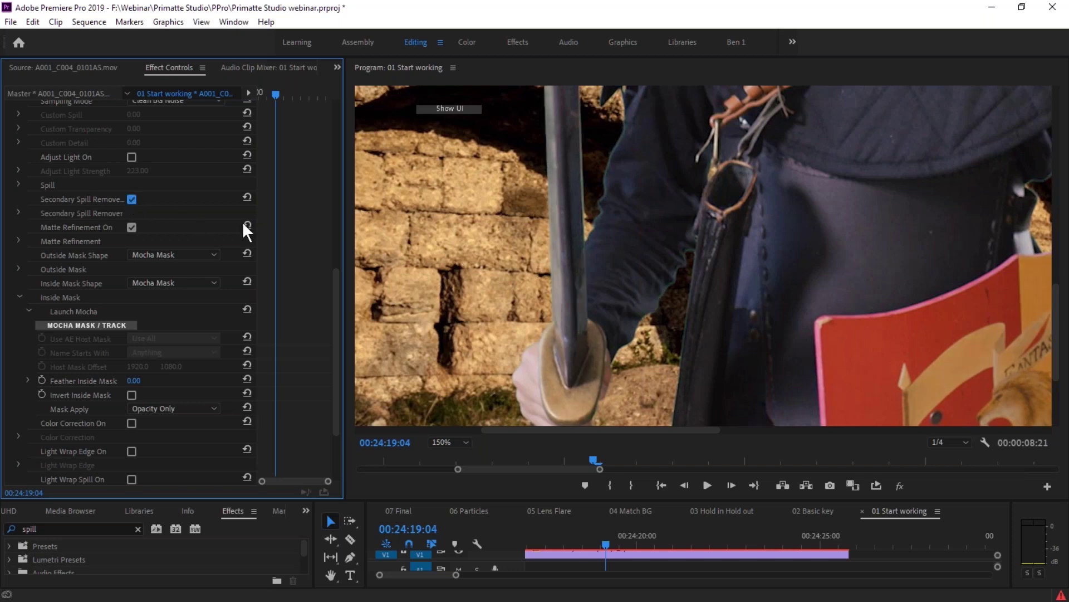
left_click(131, 198)
left_click(126, 199)
left_click(130, 197)
left_click(129, 198)
- Inspect the sword and shield edges at 00:24:18:21 and 00:24:21:20, then fit the whole frame in the program view
left_click(586, 459)
left_click_drag(585, 461, 538, 460)
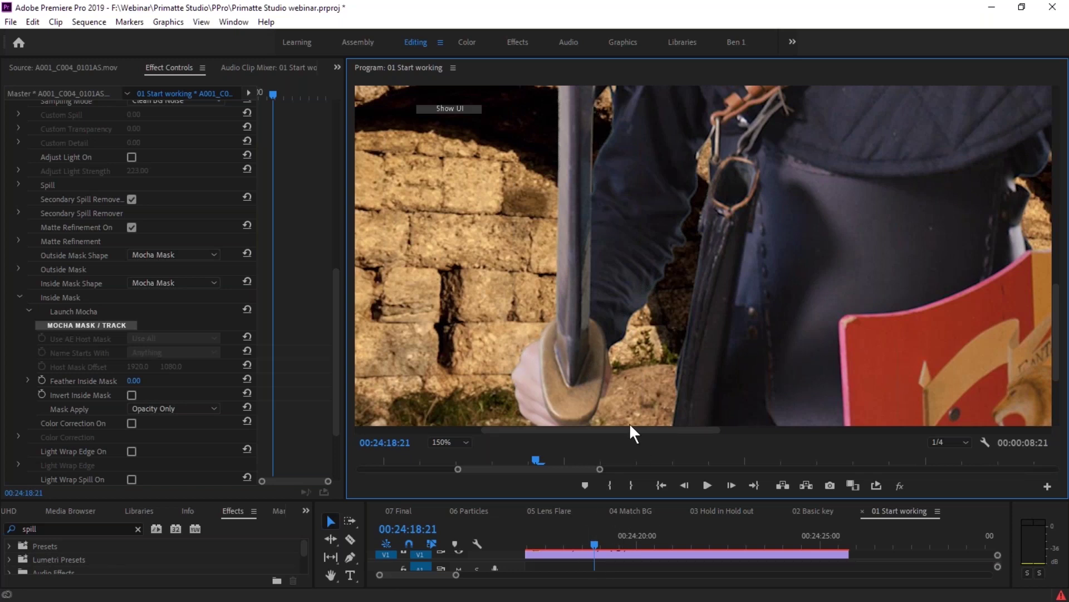
left_click(696, 539)
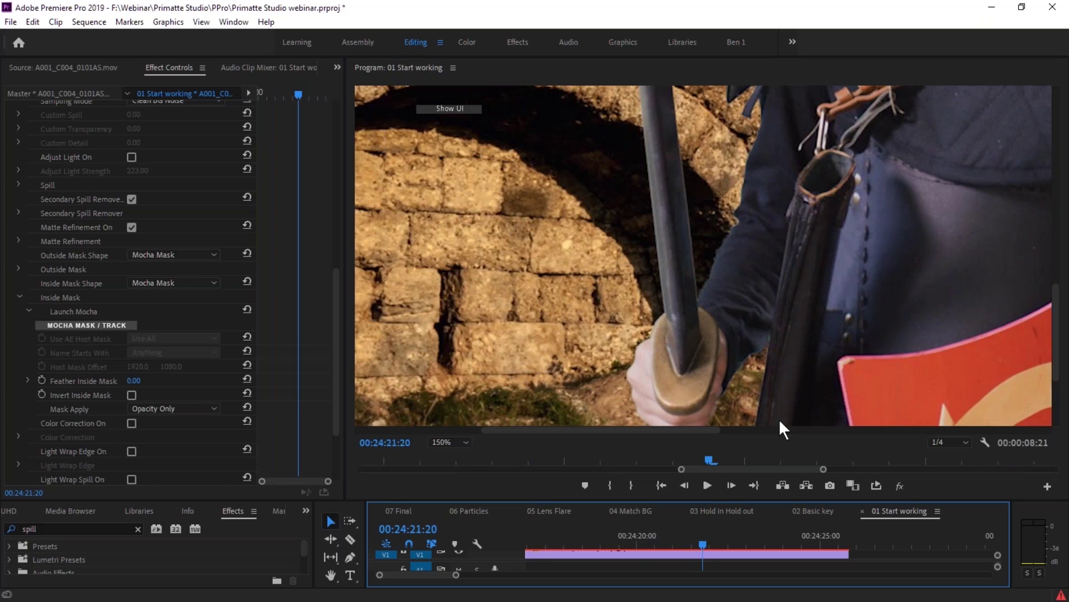
left_click_drag(1053, 358, 1043, 425)
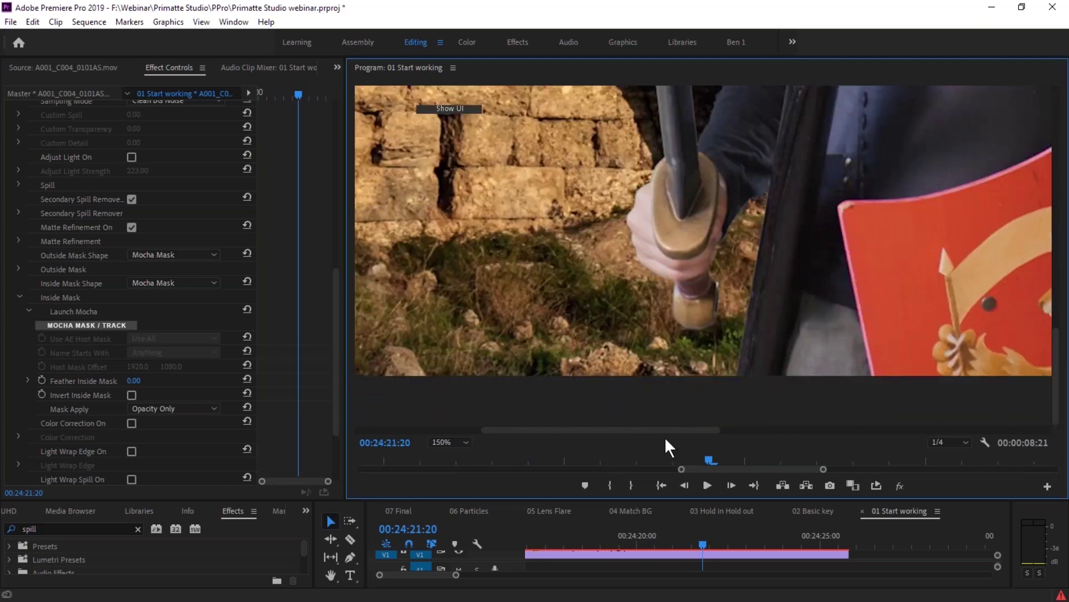
left_click_drag(683, 430, 900, 423)
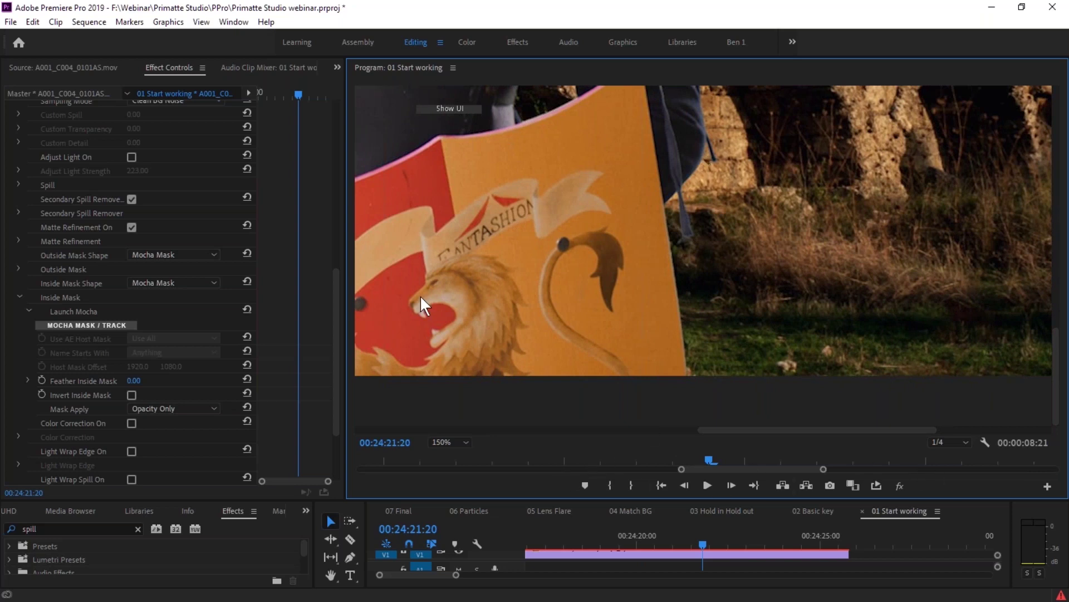
left_click(445, 442)
left_click(449, 456)
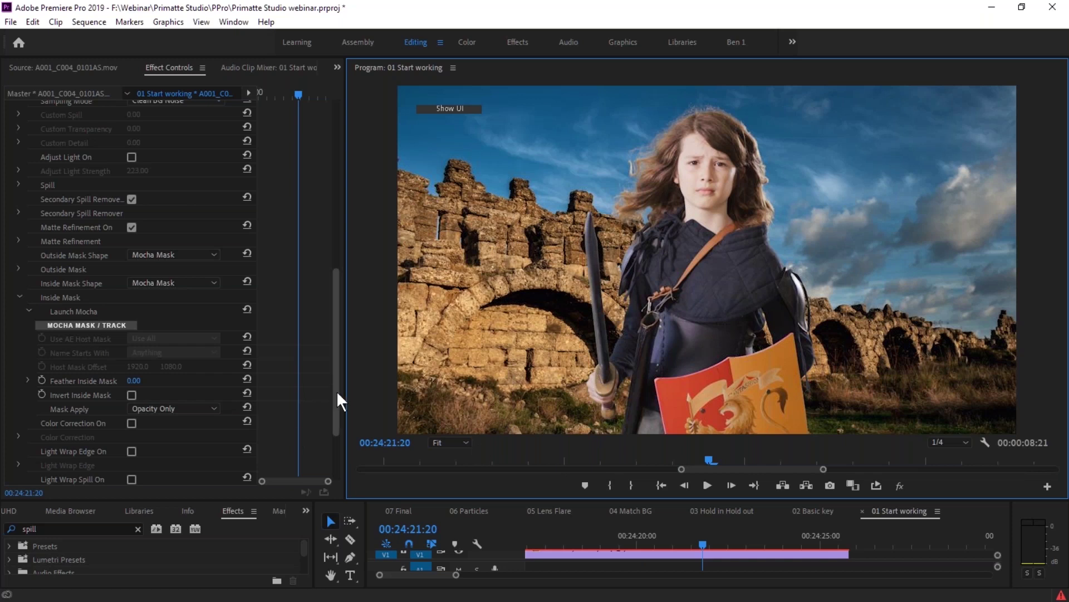
- Turn on Light Wrap Edge in BCC Primatte Studio and show its settings
left_click_drag(337, 390, 303, 507)
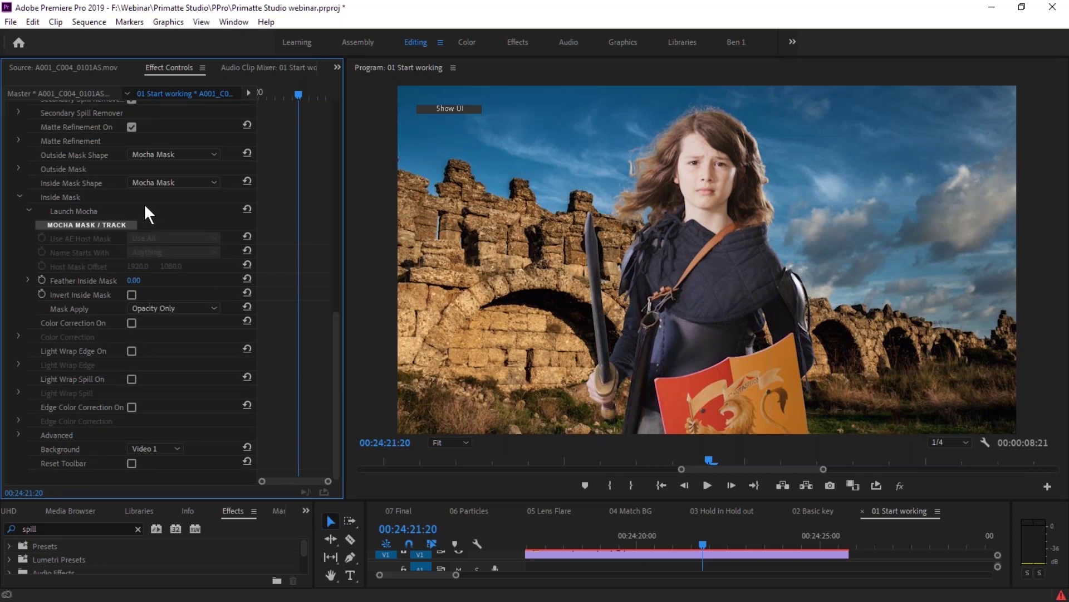
left_click(19, 141)
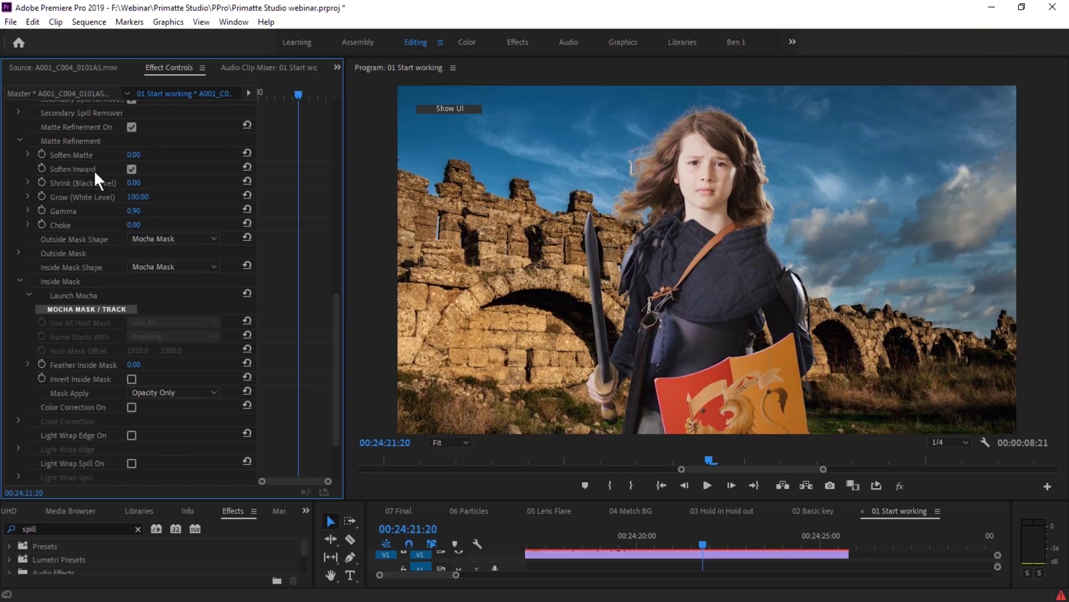
left_click(19, 141)
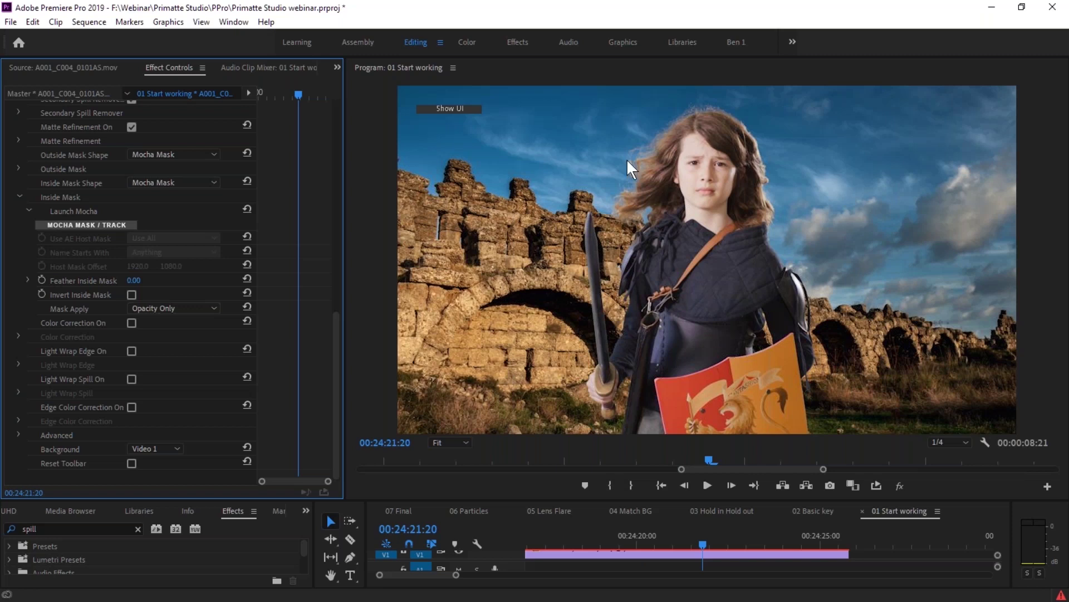
left_click(131, 350)
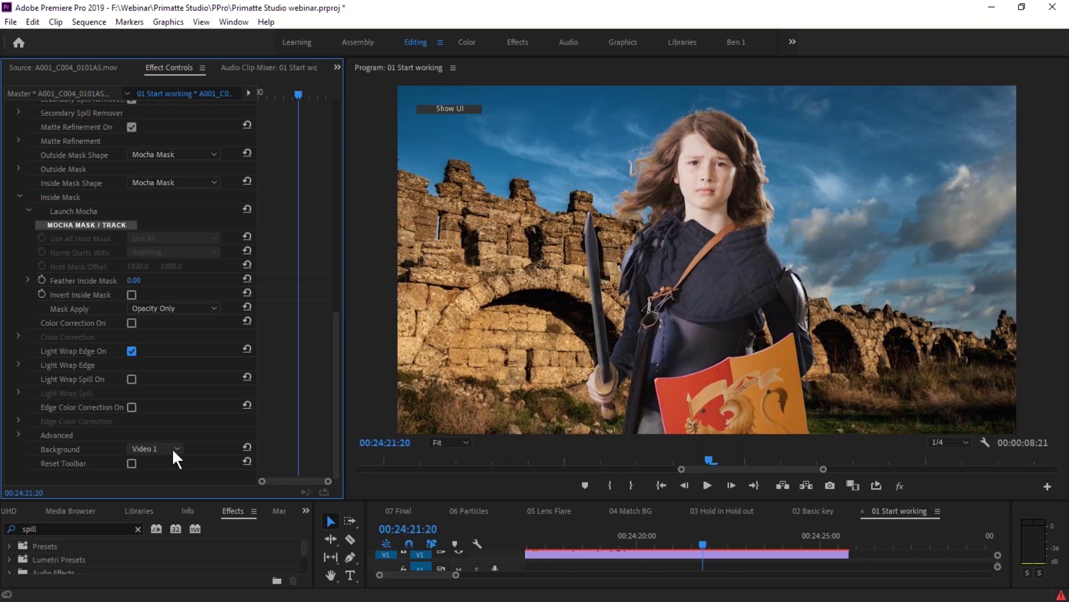
left_click(17, 362)
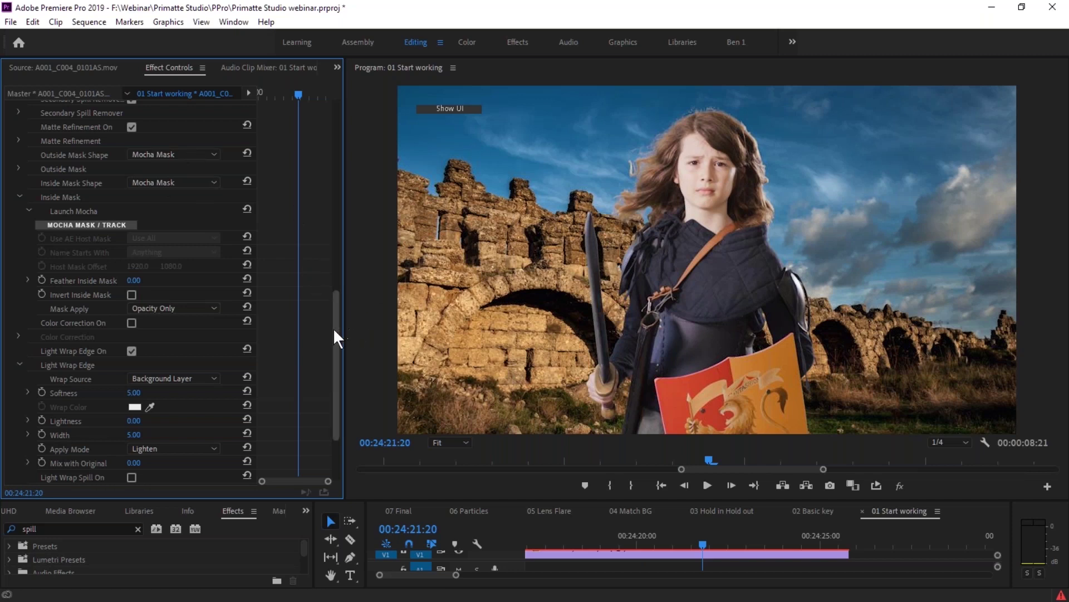
- Switch the Primatte Studio view to Light Wrap Edge On Black to isolate the wrap
left_click_drag(333, 327, 334, 222)
left_click(197, 135)
left_click(339, 259)
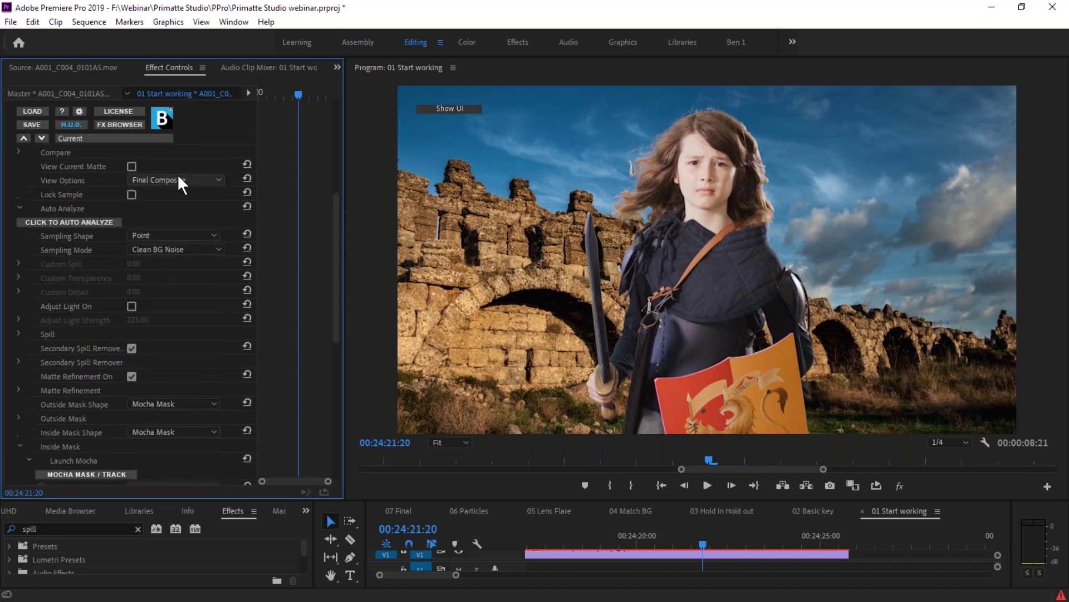
left_click(178, 177)
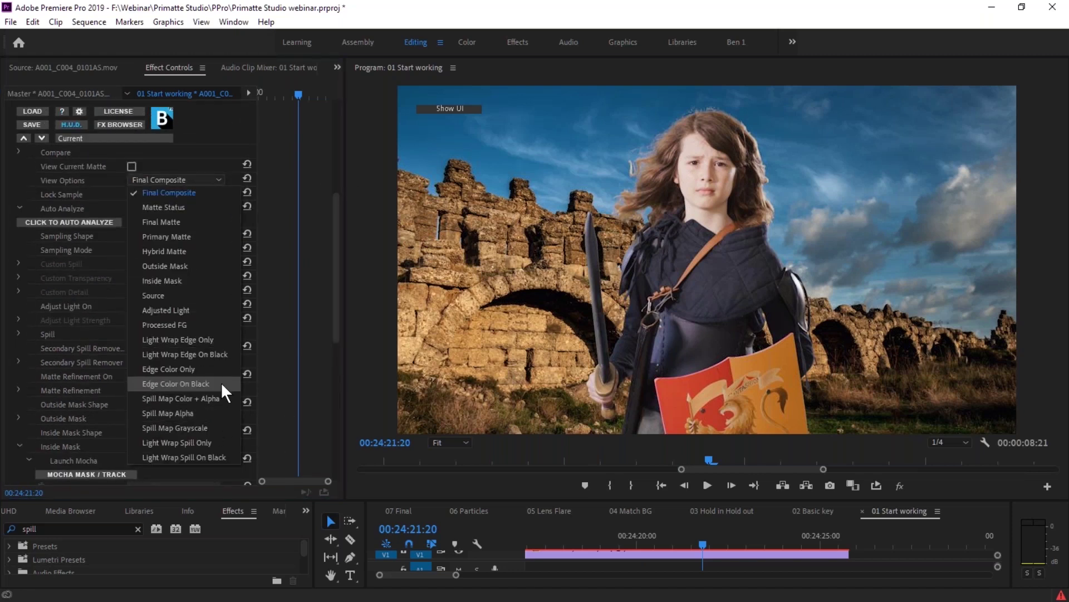
left_click(223, 351)
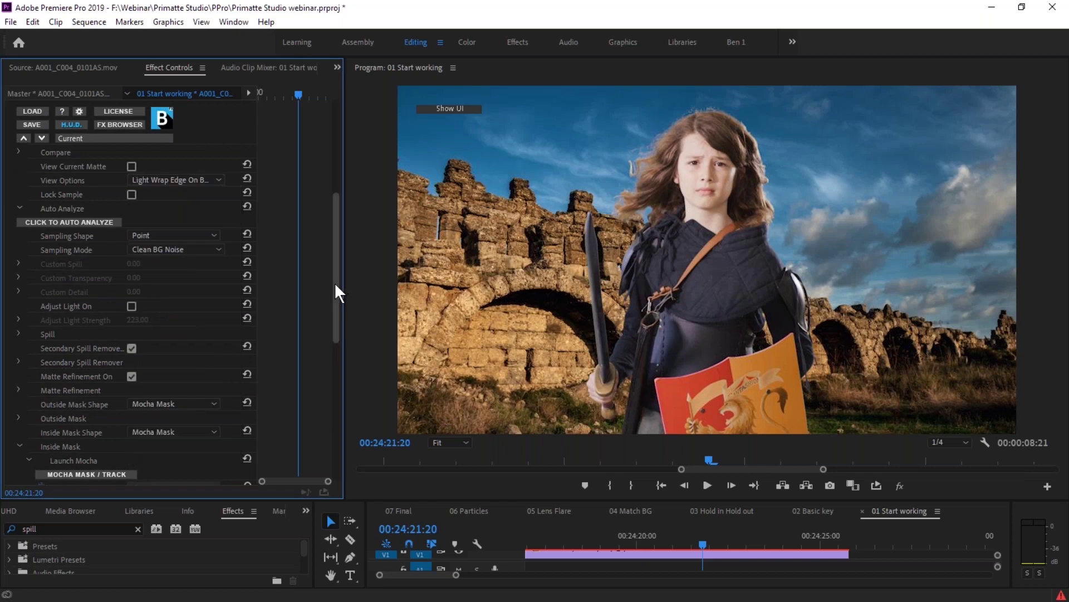
- Set the light wrap edge's Softness to 11 and its Width to 14
left_click_drag(333, 283, 333, 353)
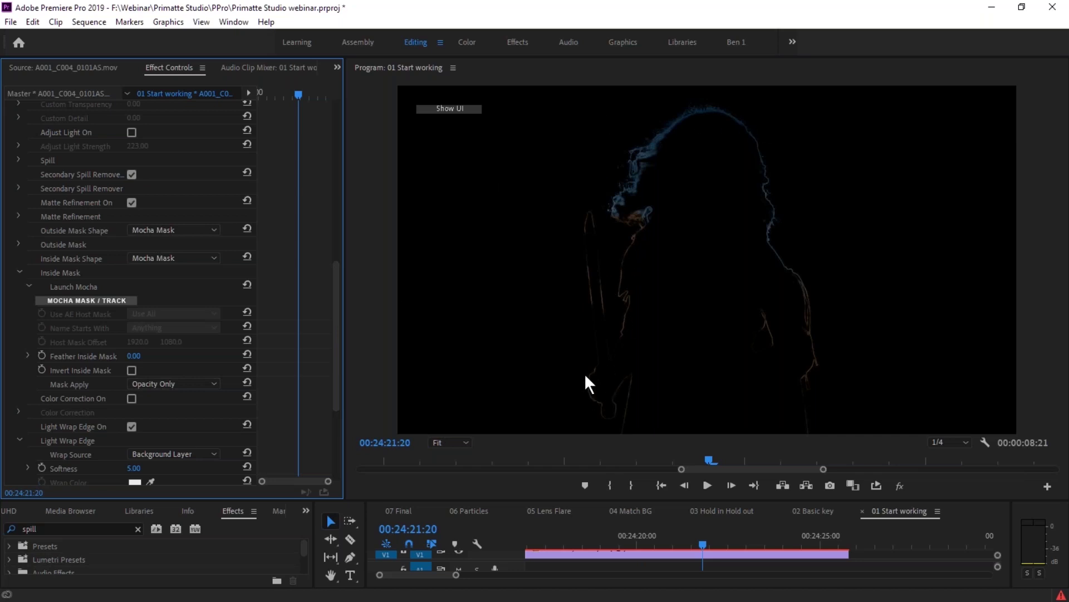
left_click_drag(334, 309, 329, 373)
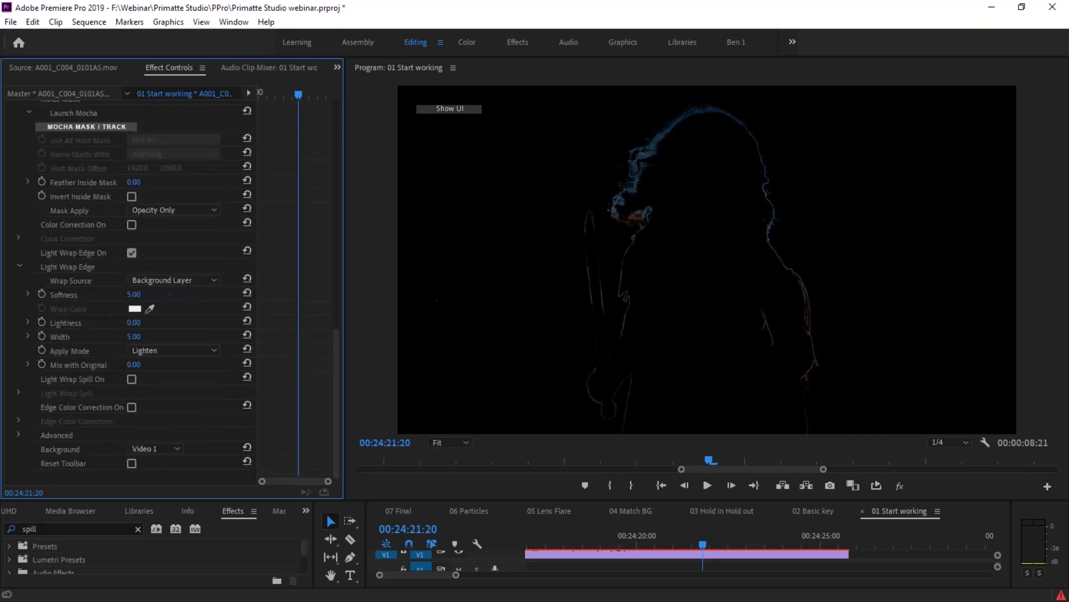
left_click(134, 294)
type("20")
key("Return")
left_click_drag(135, 294, 143, 337)
- Set the Primatte Studio view back to Final Composite and bring up the light wrap settings again
left_click_drag(334, 353, 339, 199)
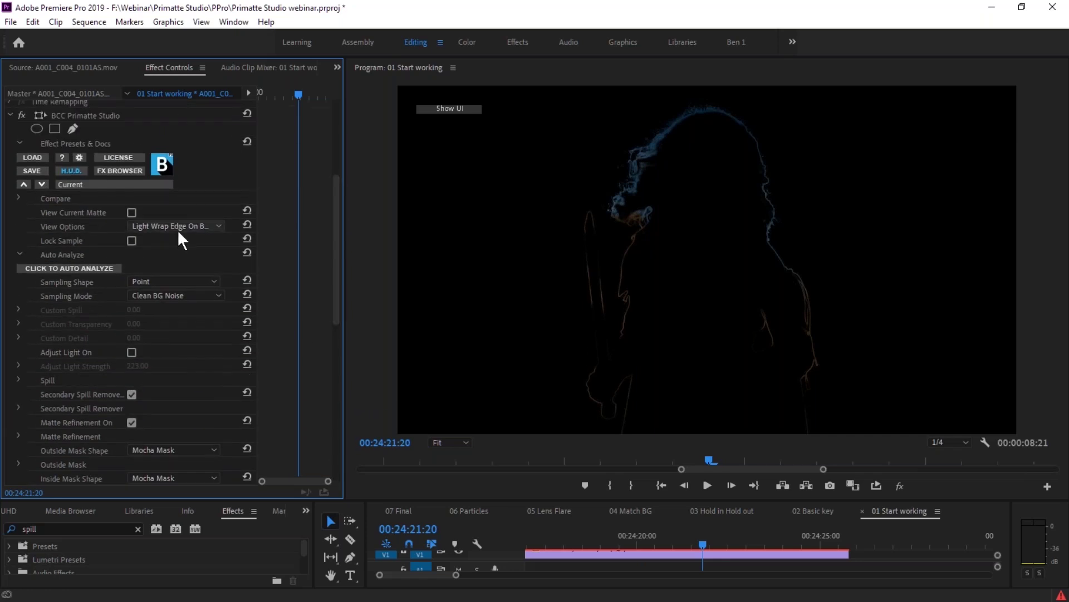
left_click(177, 227)
left_click(193, 235)
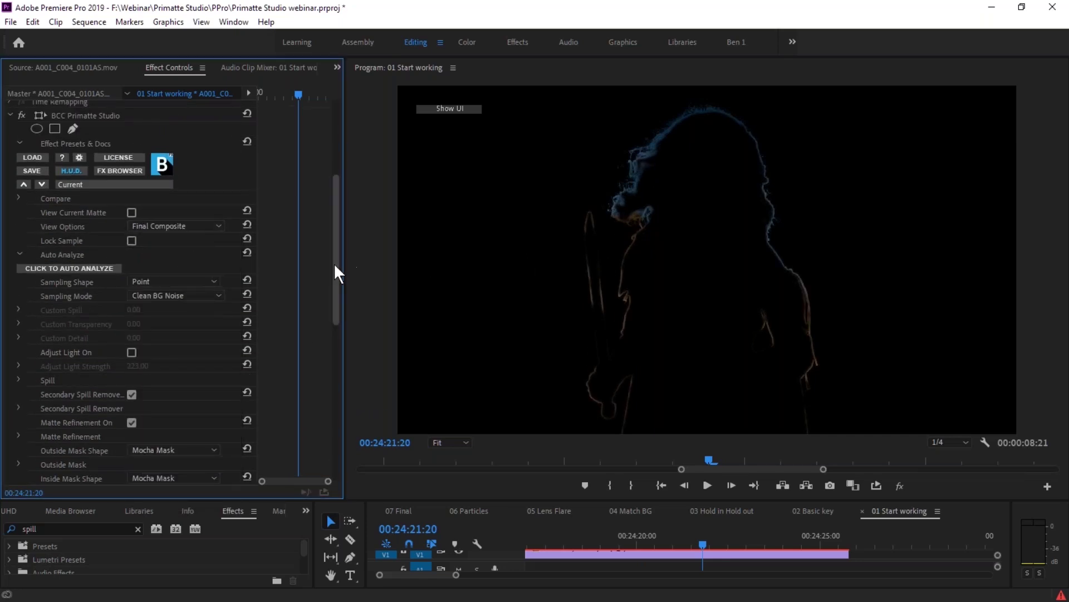
left_click_drag(333, 263, 337, 382)
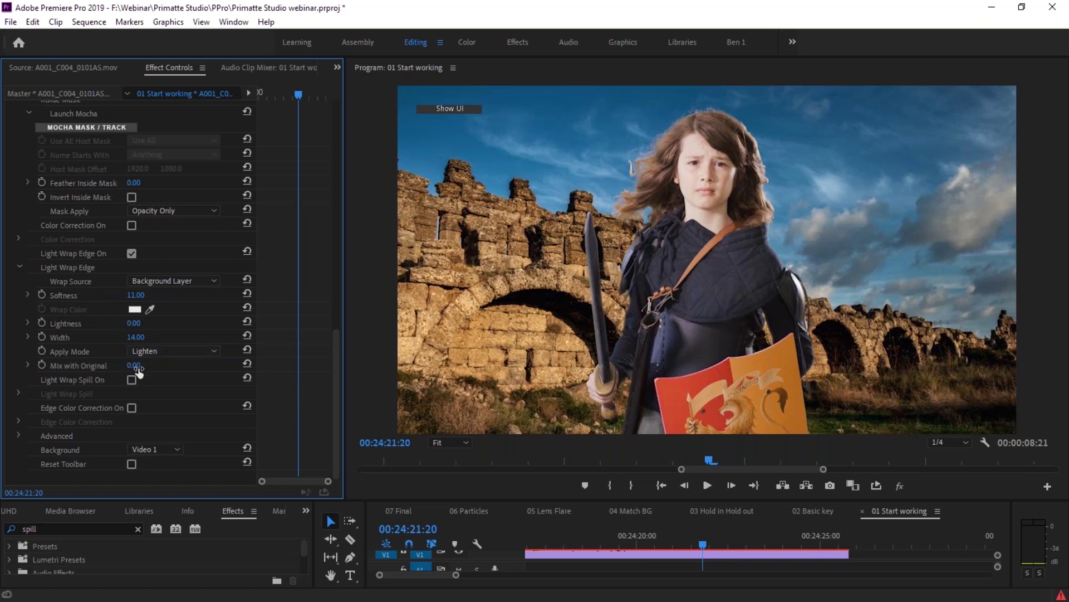
- Set the light wrap edge's Mix with Original to 50
left_click_drag(138, 372, 146, 371)
type("50")
key("Return")
- Turn on Light Wrap Spill and show all of its settings
left_click(131, 380)
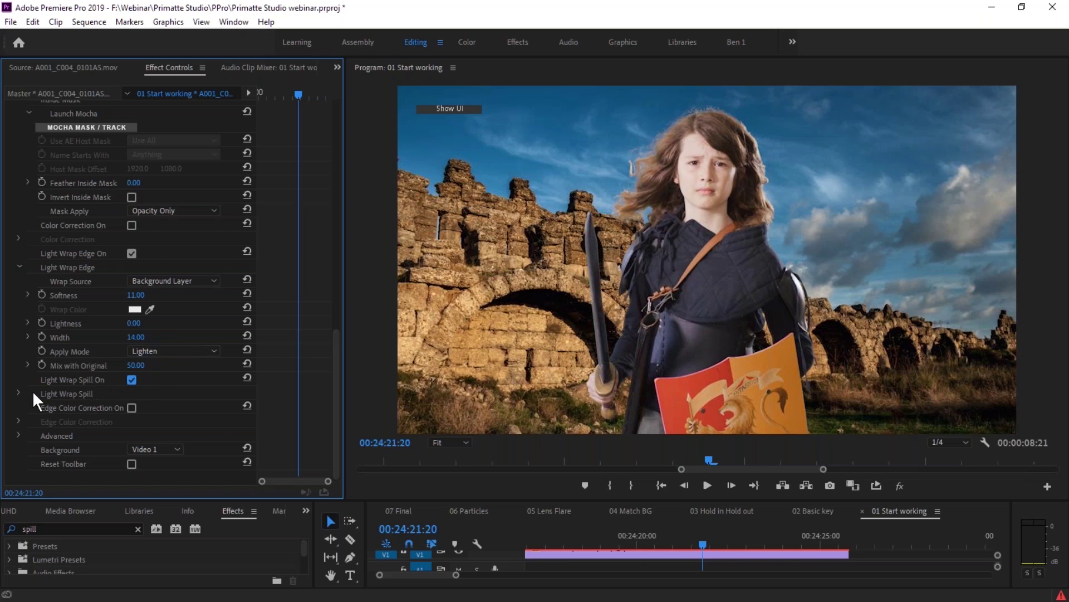
left_click(18, 392)
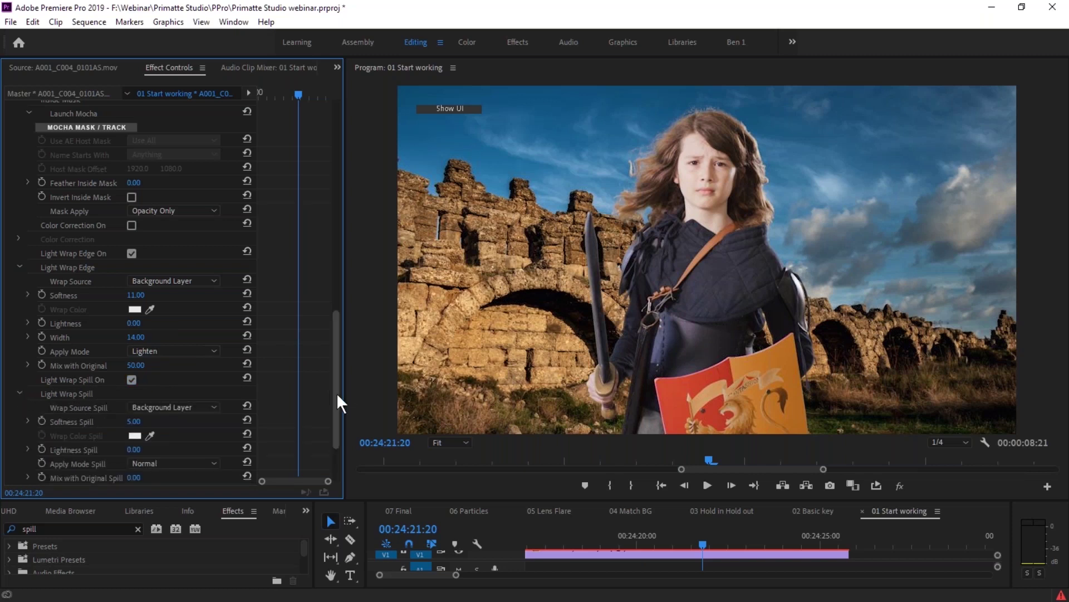
left_click_drag(336, 392, 335, 426)
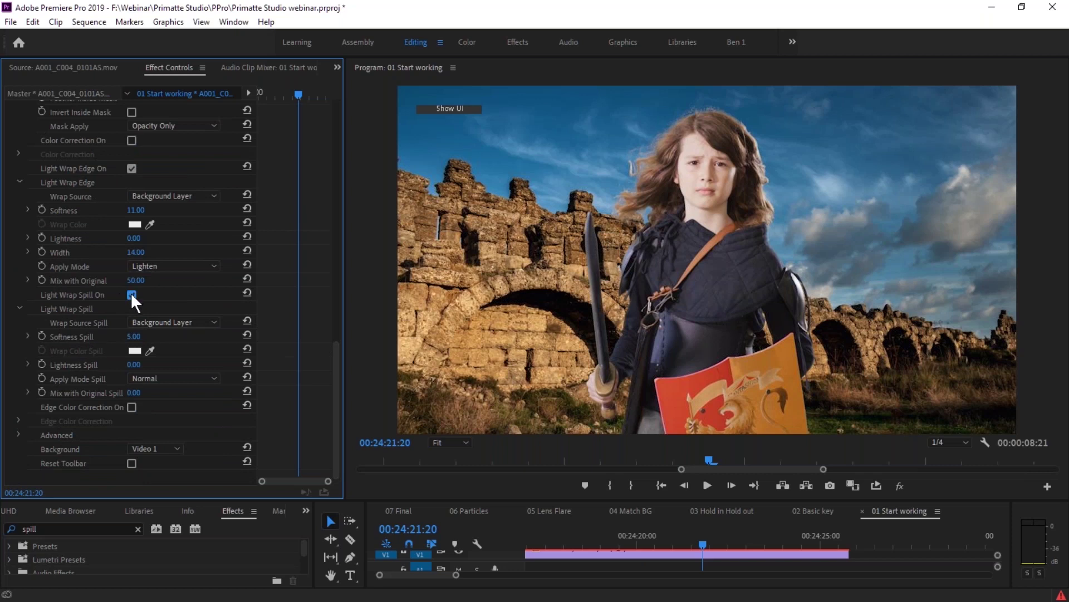
- Compare the composite with and without Light Wrap Spill several times, leaving it turned on
left_click(131, 295)
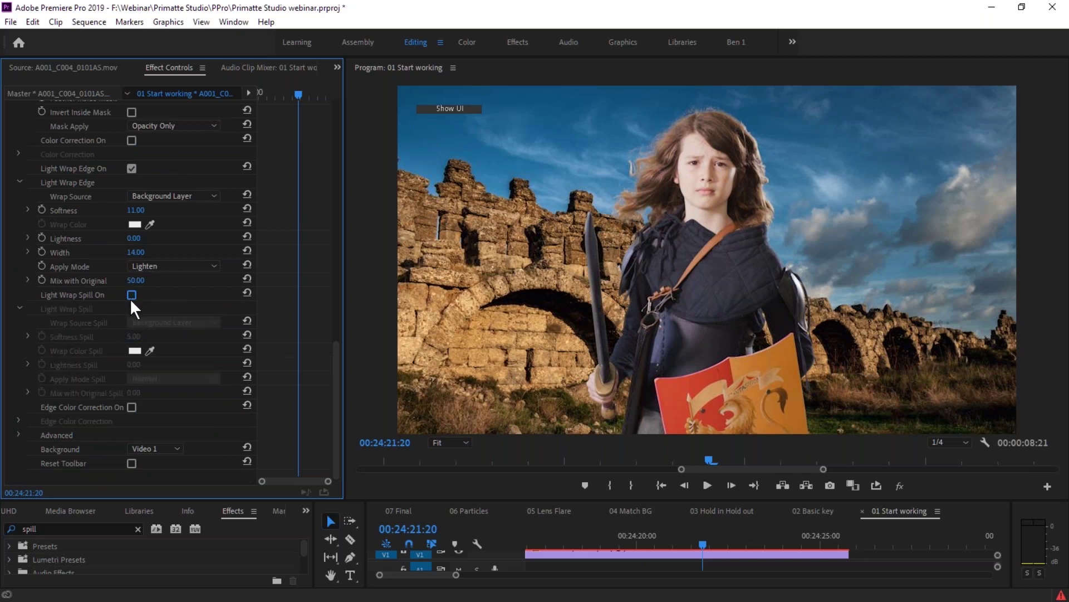
left_click(132, 295)
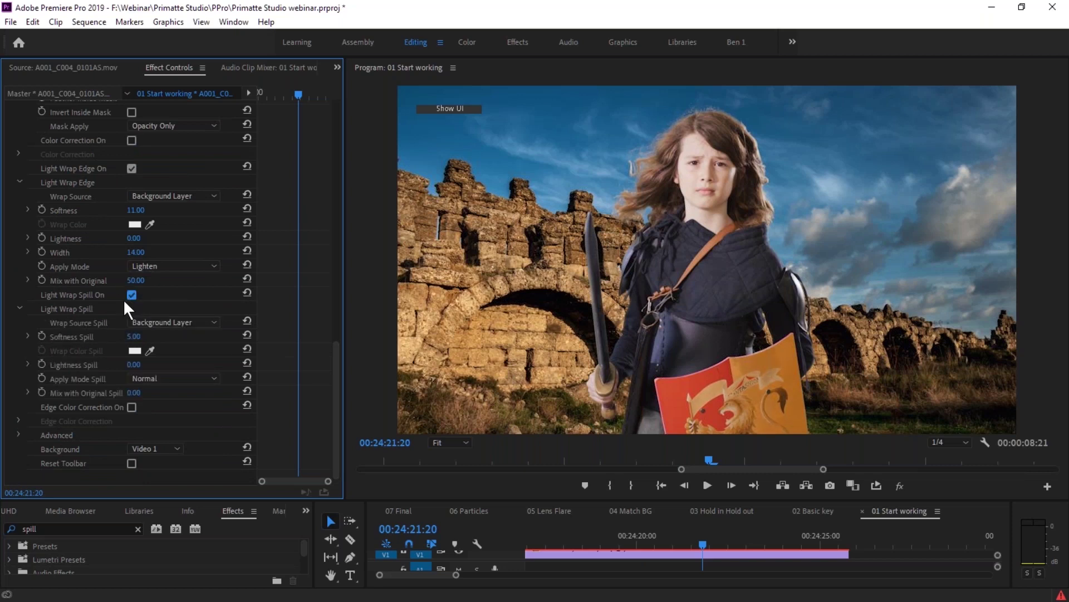
left_click(132, 294)
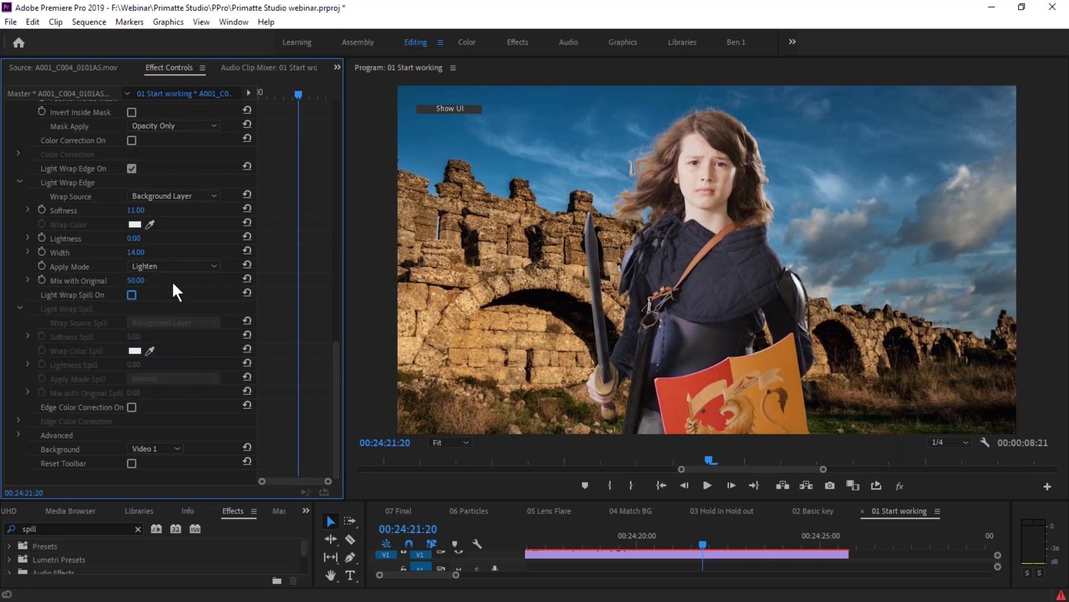
left_click(131, 294)
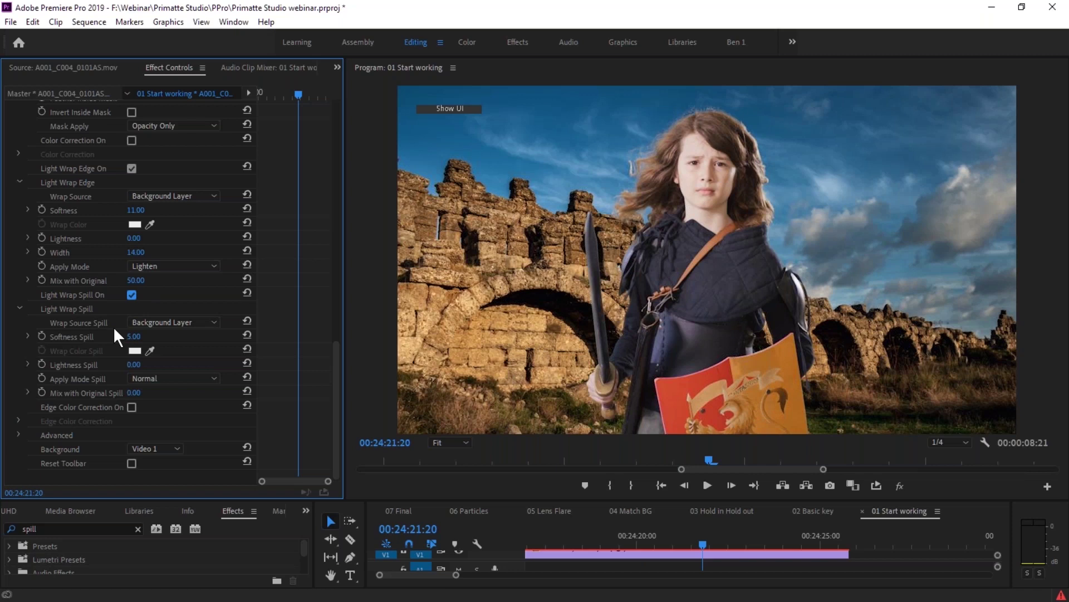
left_click(129, 294)
left_click(129, 295)
left_click(130, 295)
left_click(129, 295)
left_click(130, 294)
left_click(130, 295)
- Set the light wrap spill's apply mode to Lighten and its lightness to 9, and check the composite at 00:24:21:08
left_click(162, 378)
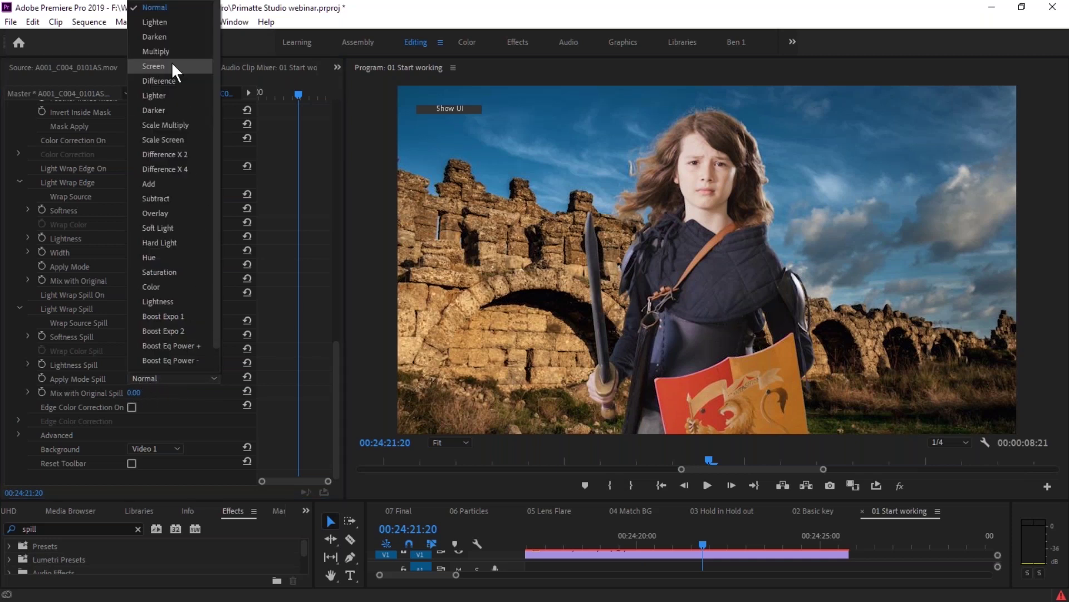
left_click(172, 23)
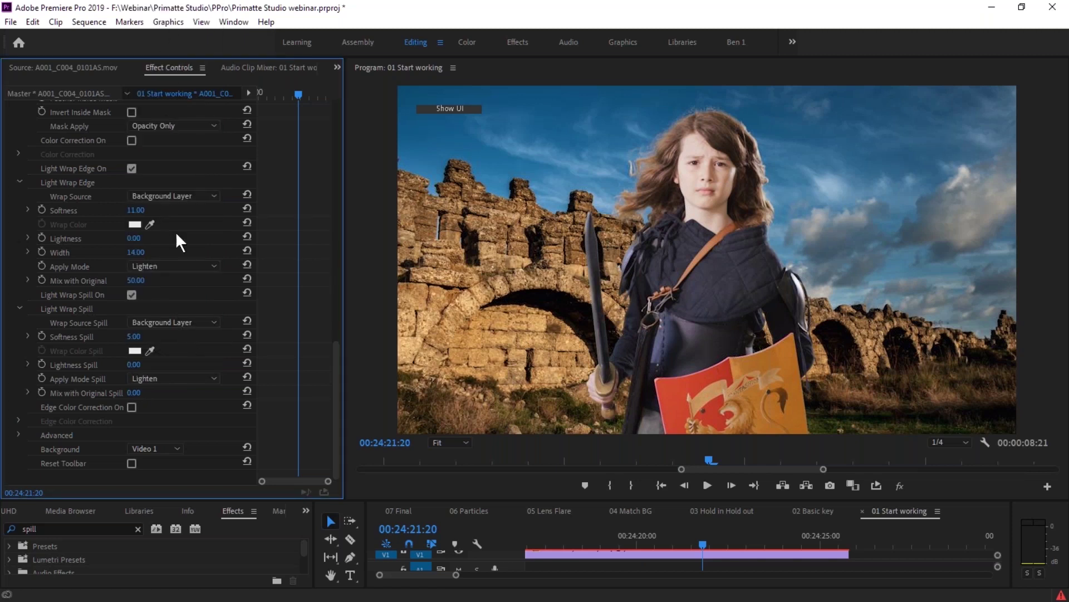
left_click_drag(133, 364, 227, 369)
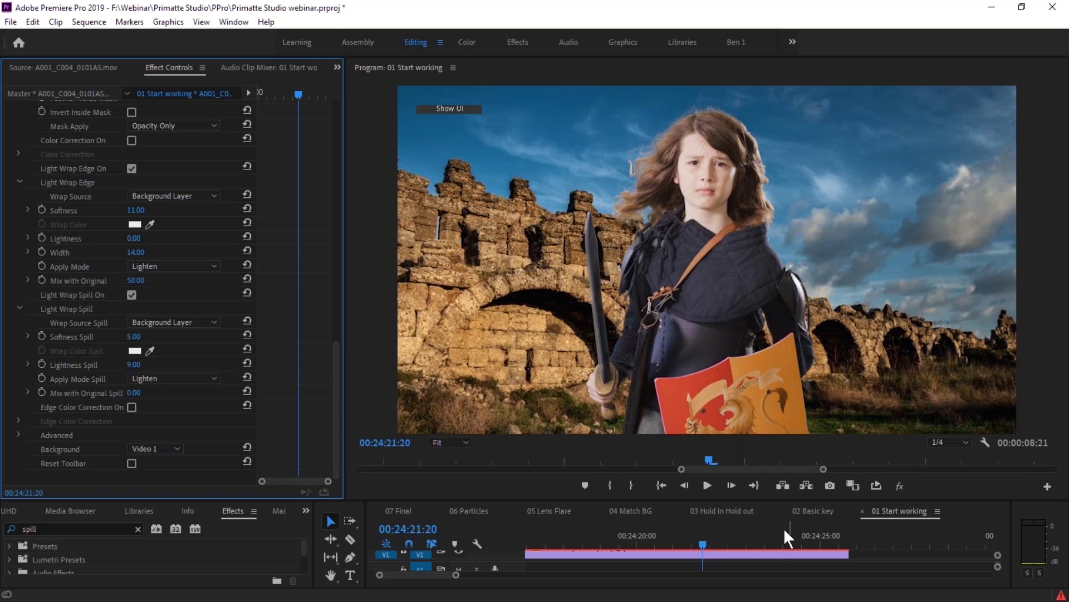
left_click_drag(701, 460, 624, 460)
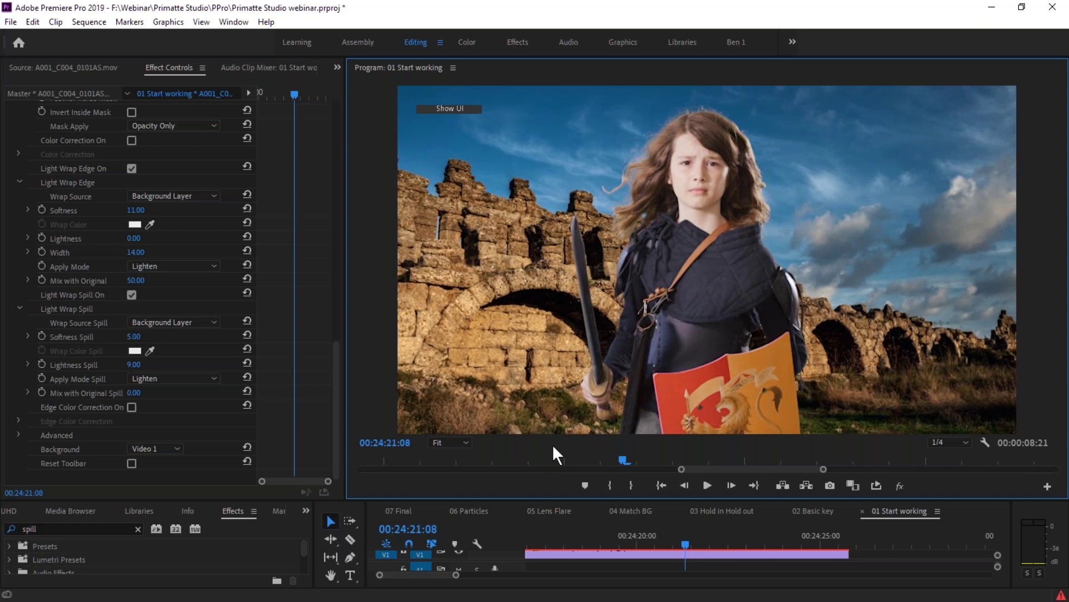
- Collapse the Light Wrap Spill settings and enlarge the timeline area to show both the V1 and V2 clips
left_click(19, 308)
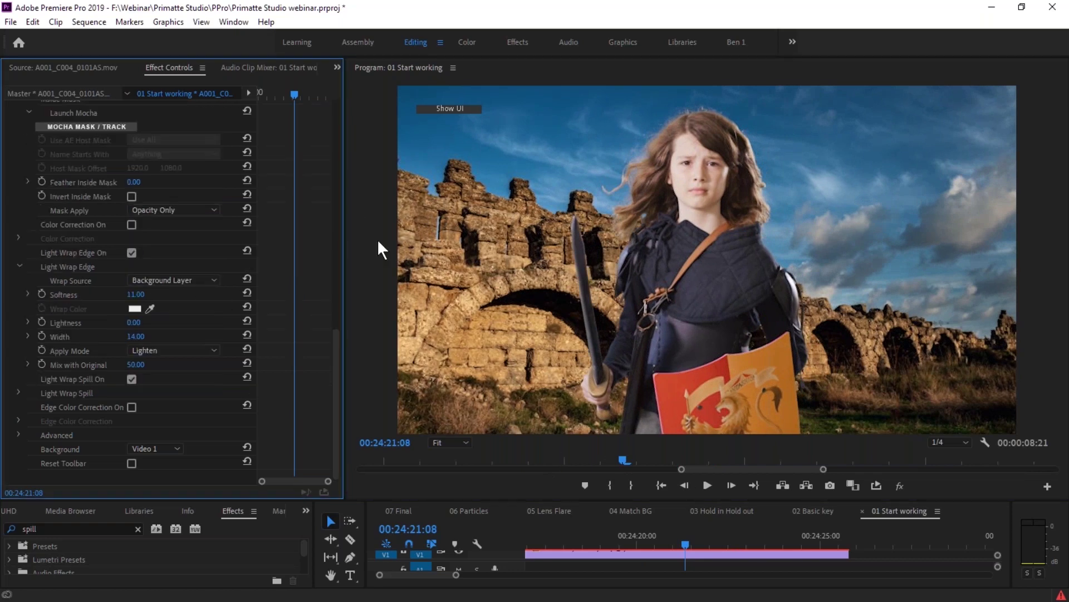
left_click_drag(337, 335, 326, 383)
left_click_drag(487, 501, 488, 468)
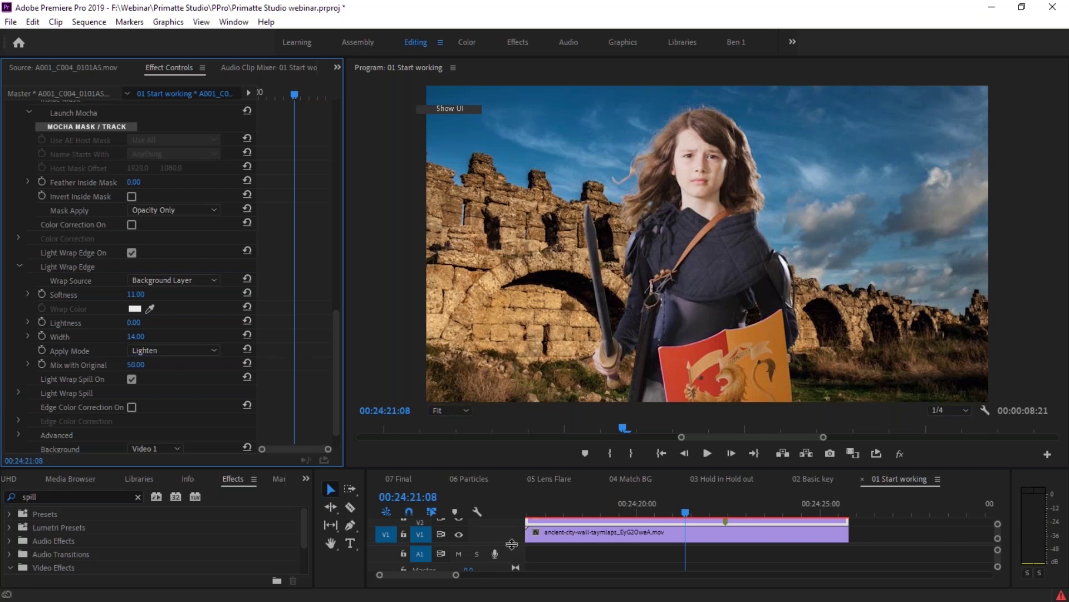
left_click_drag(512, 544, 508, 556)
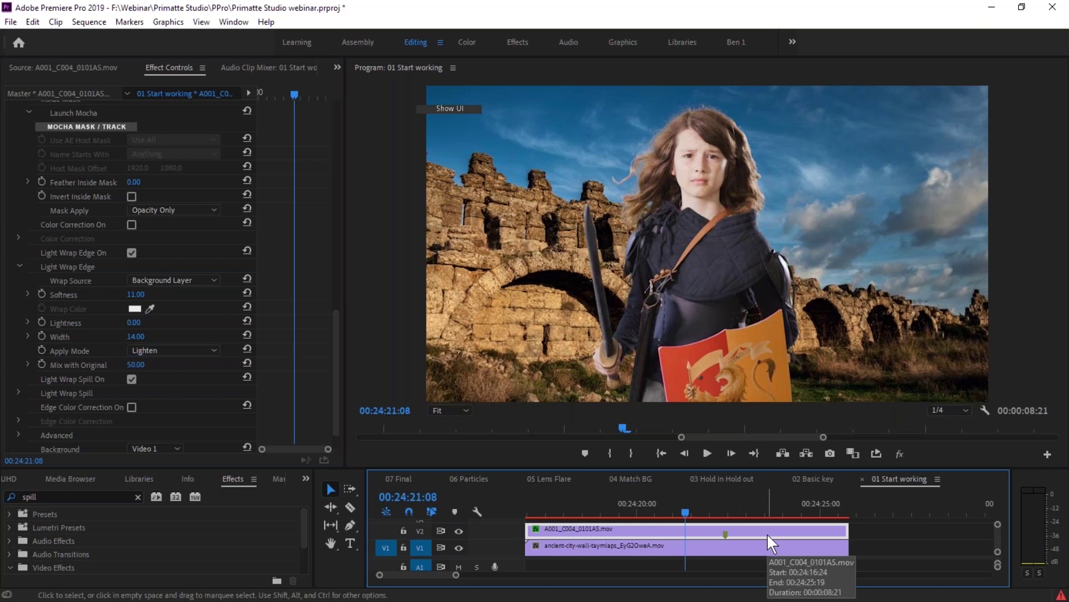
- Select the ancient-city-wall background clip on V1, save the project and get ready to search for another effect
left_click(612, 545)
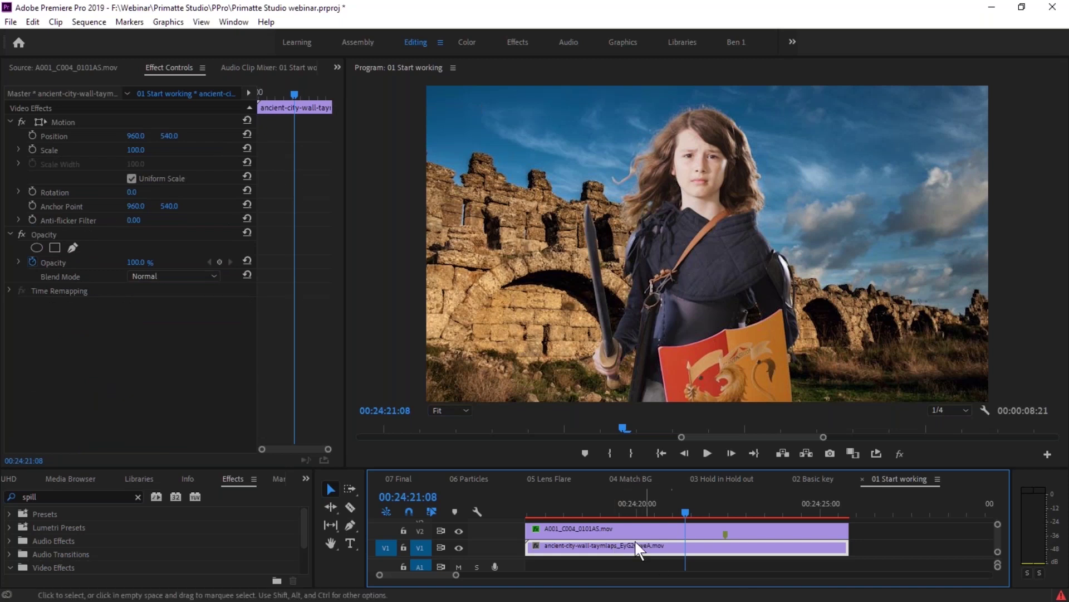
key("ctrl+s")
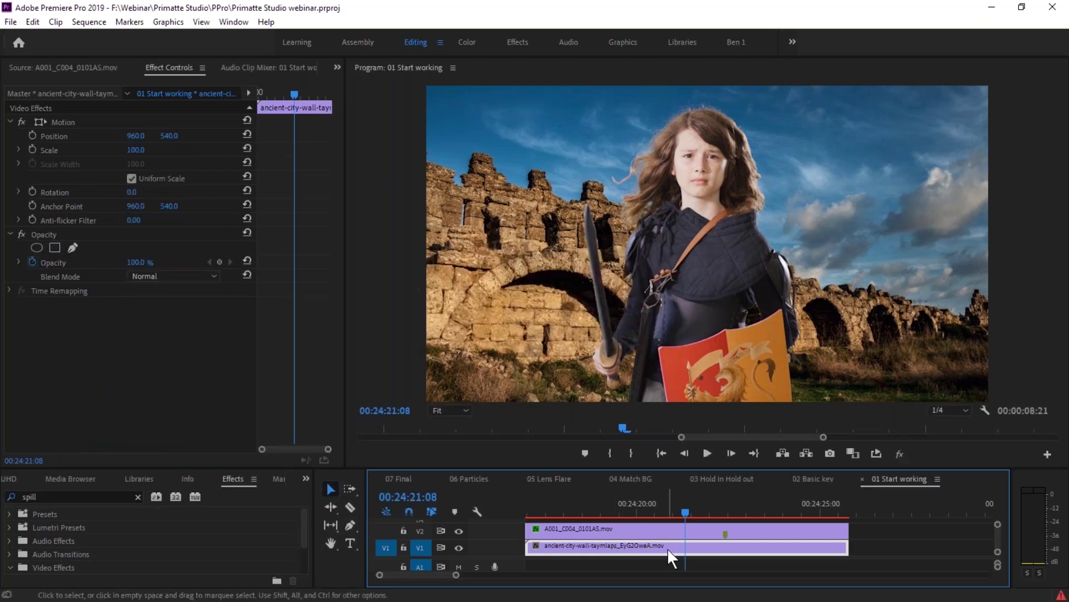
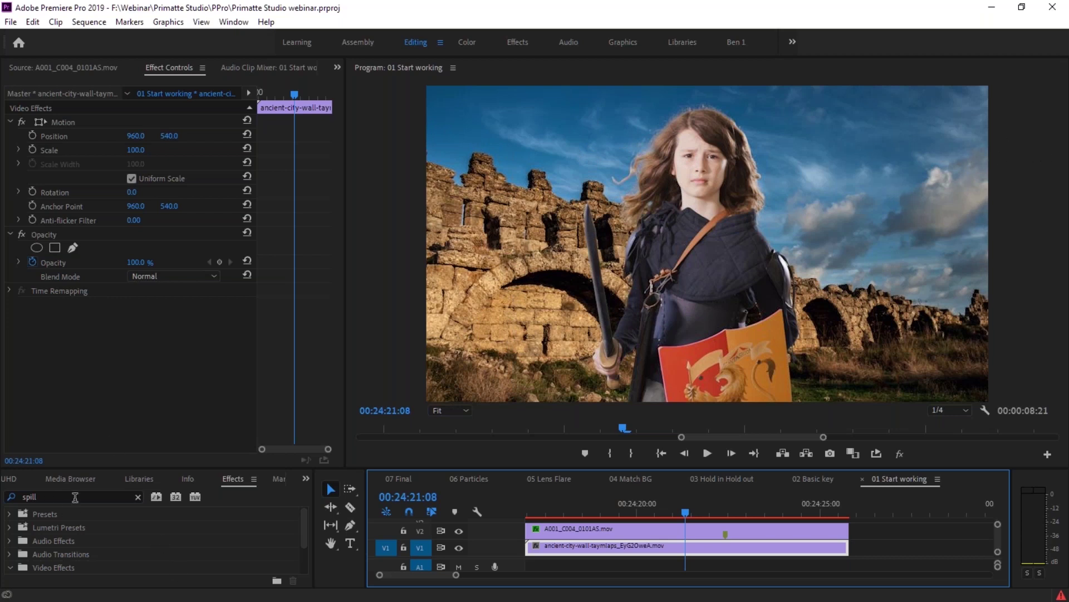
left_click(105, 499)
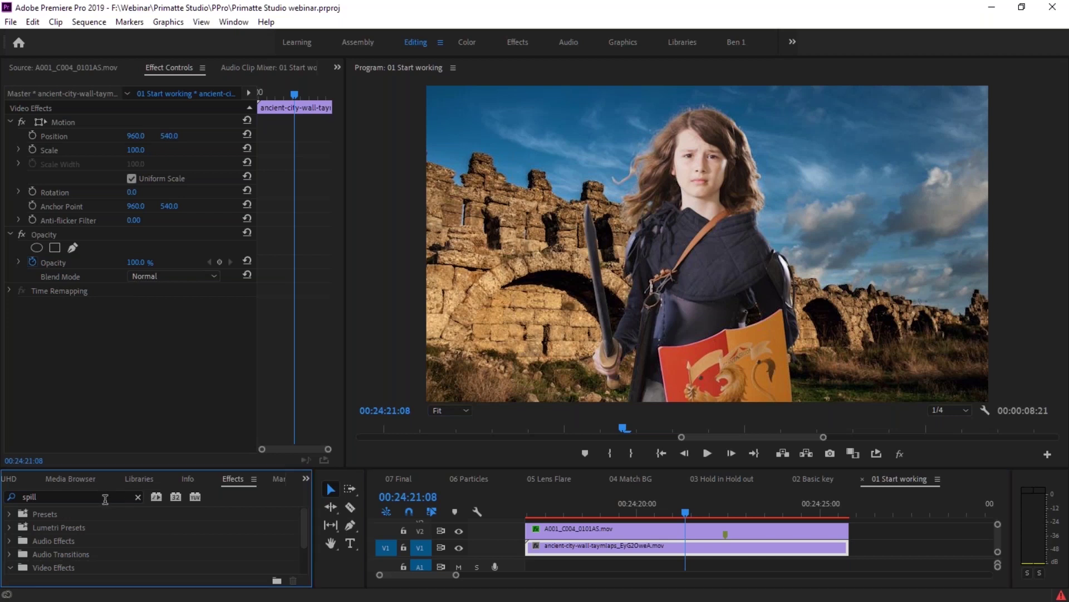
- Find the BCC Fast Flipper effect and apply it to the ancient-city-wall background clip on V1
left_click(62, 497)
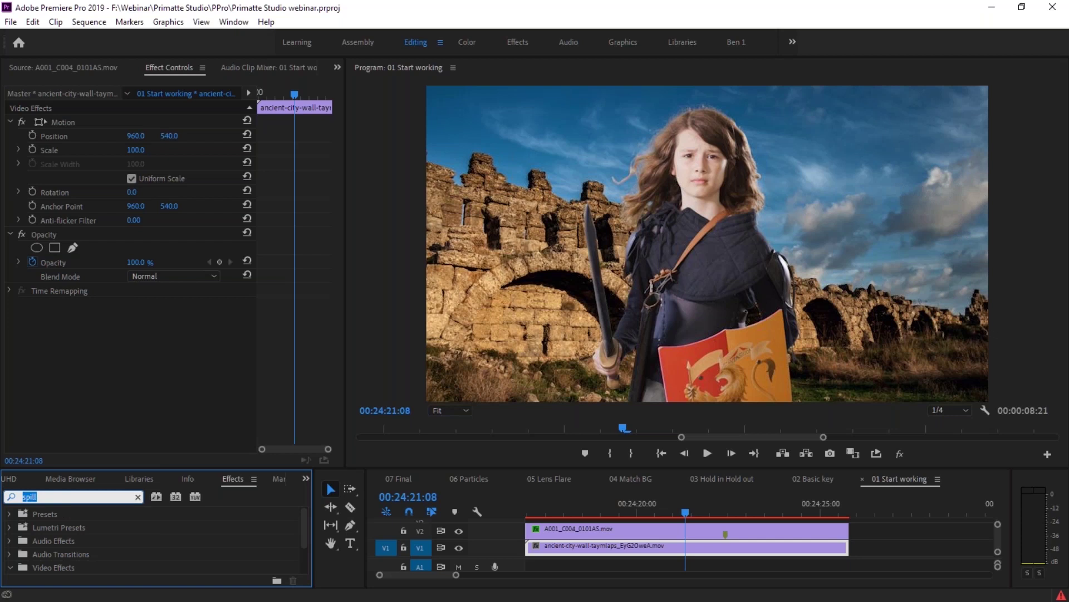
type("fast")
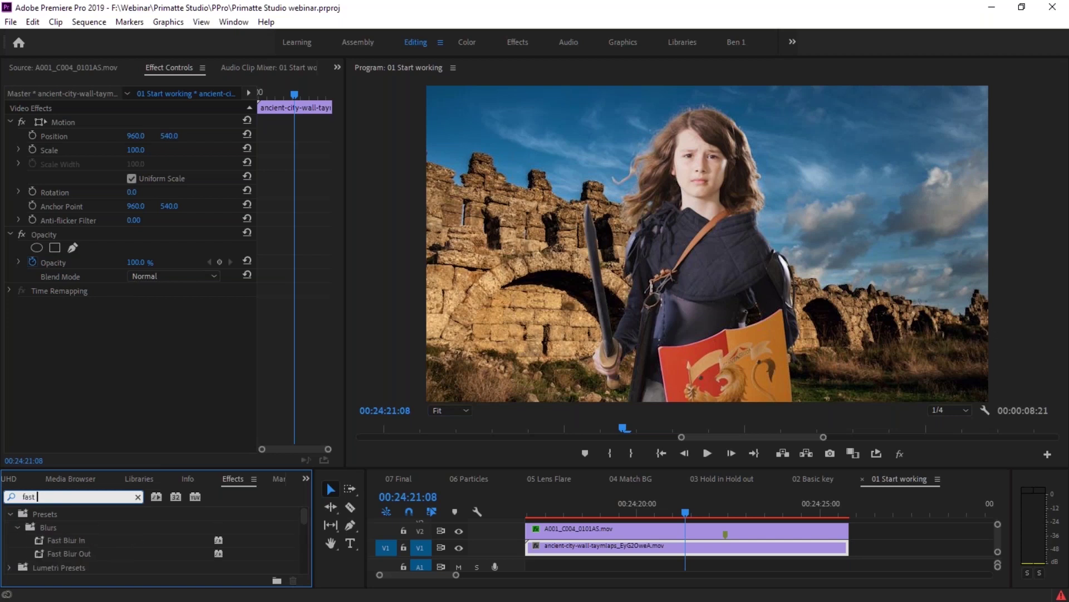
type(" flip")
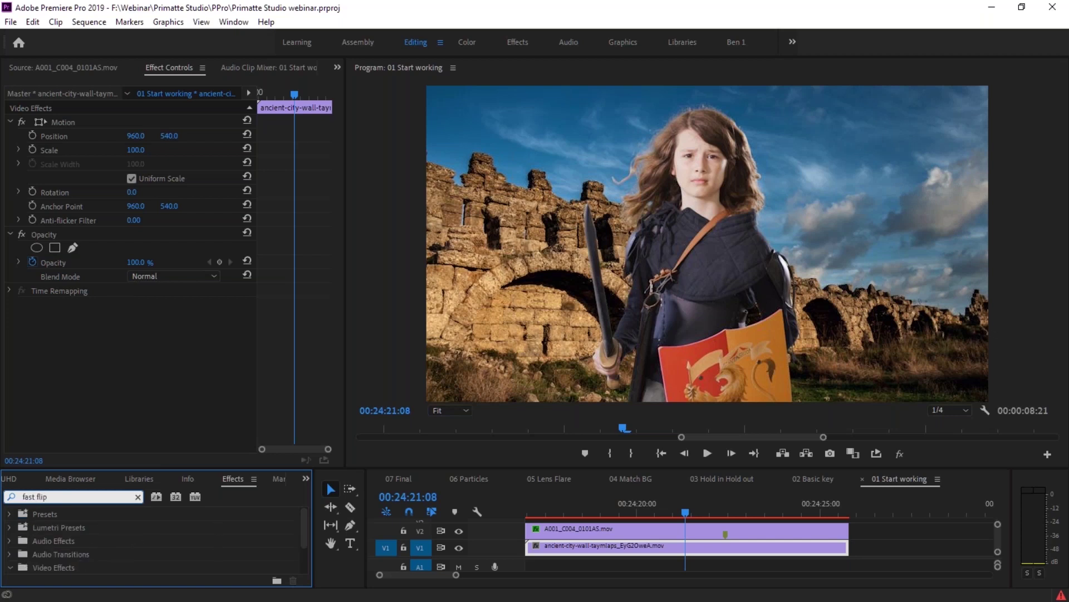
left_click_drag(307, 533, 303, 570)
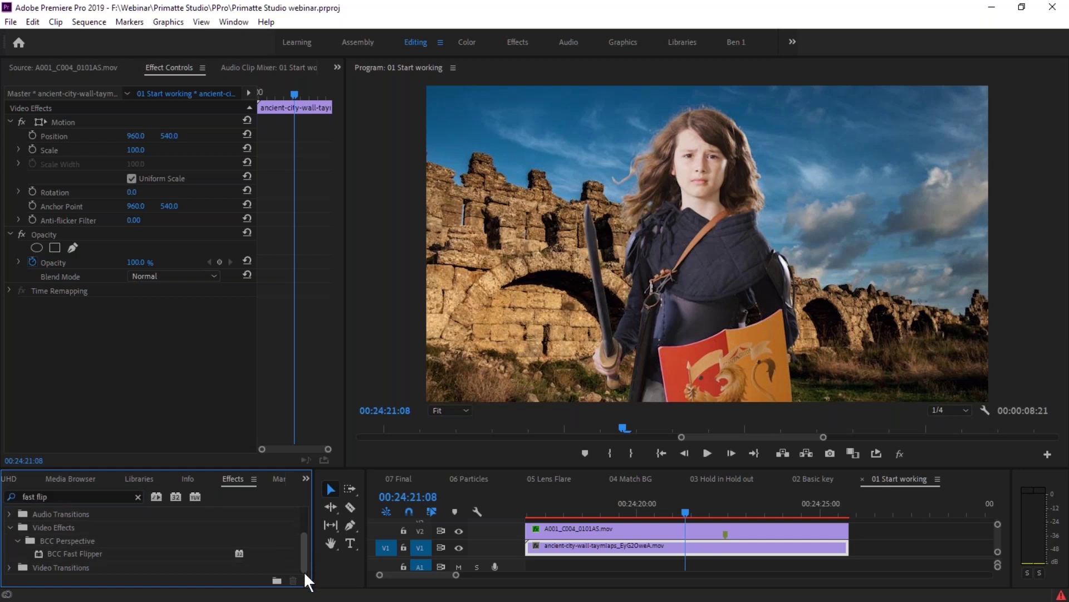
left_click_drag(88, 553, 631, 550)
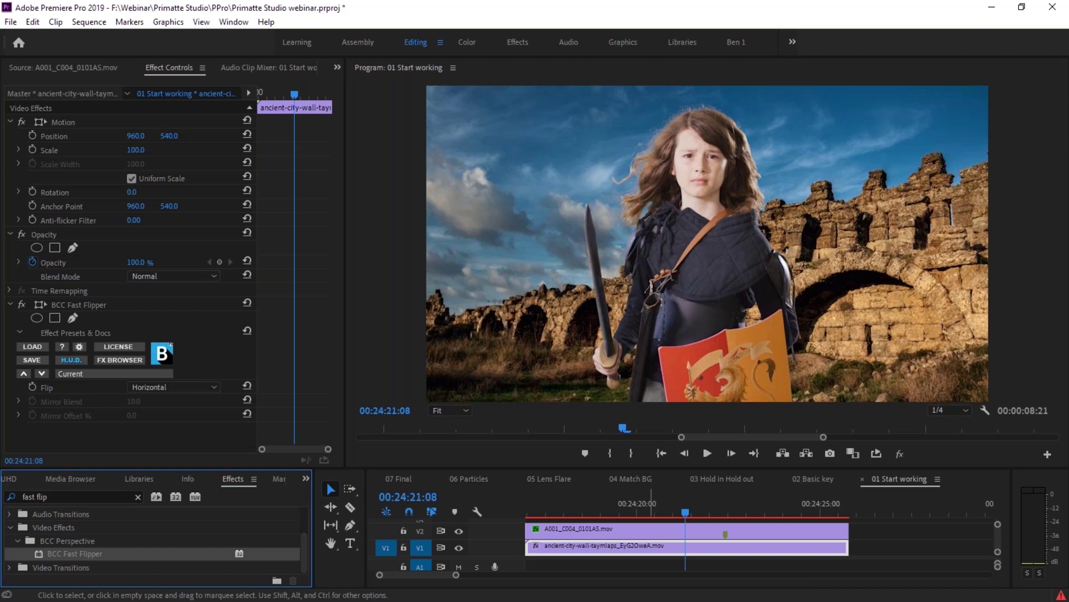
- Try the Mirror Right To Left option of BCC Fast Flipper on the background and return Flip to Horizontal
left_click(194, 387)
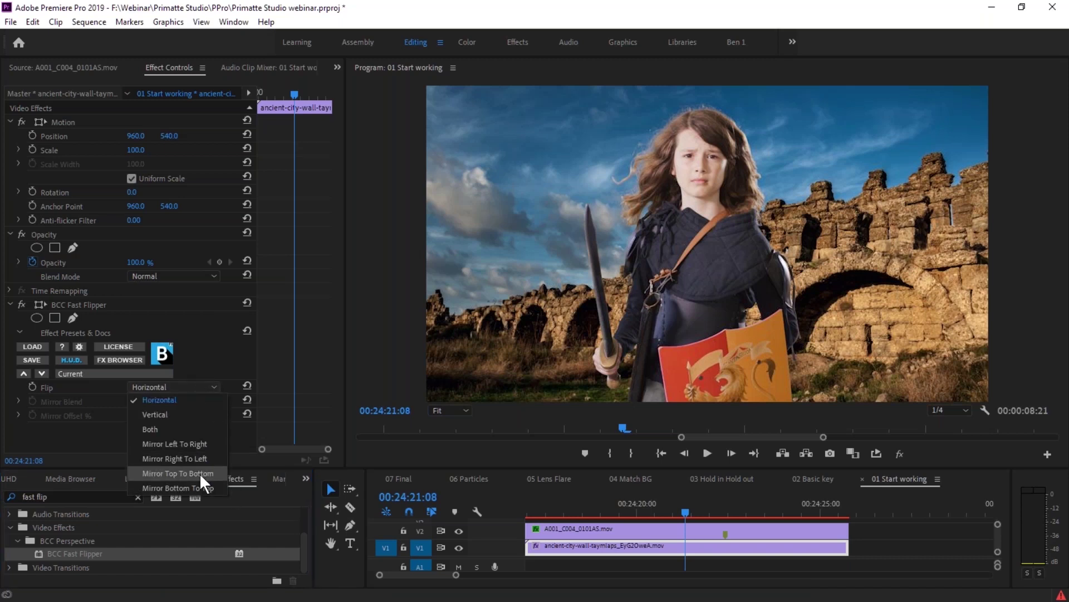
left_click(196, 458)
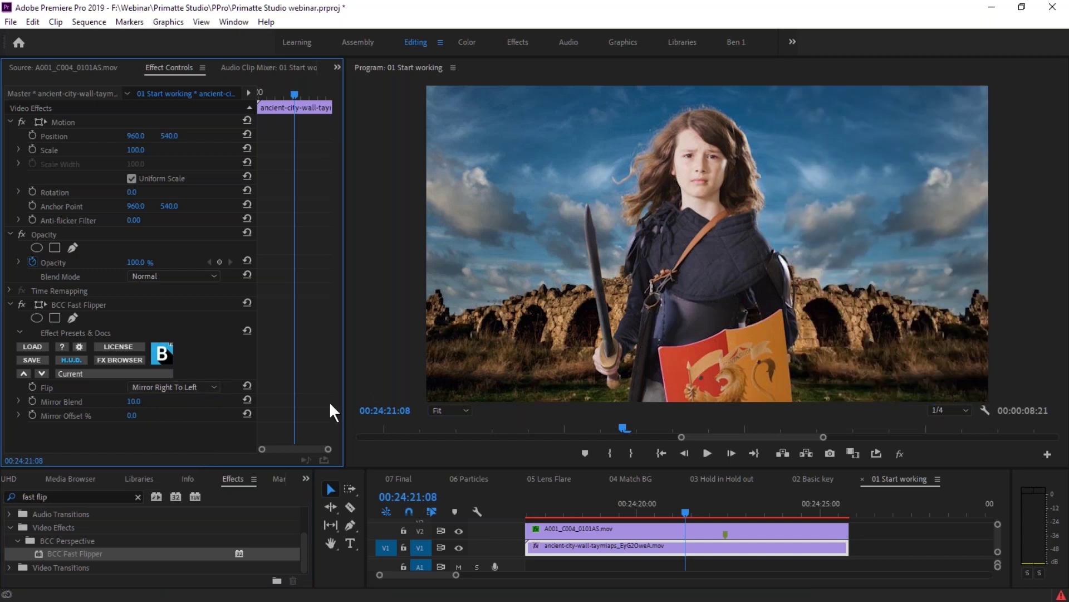
left_click(169, 385)
left_click(176, 398)
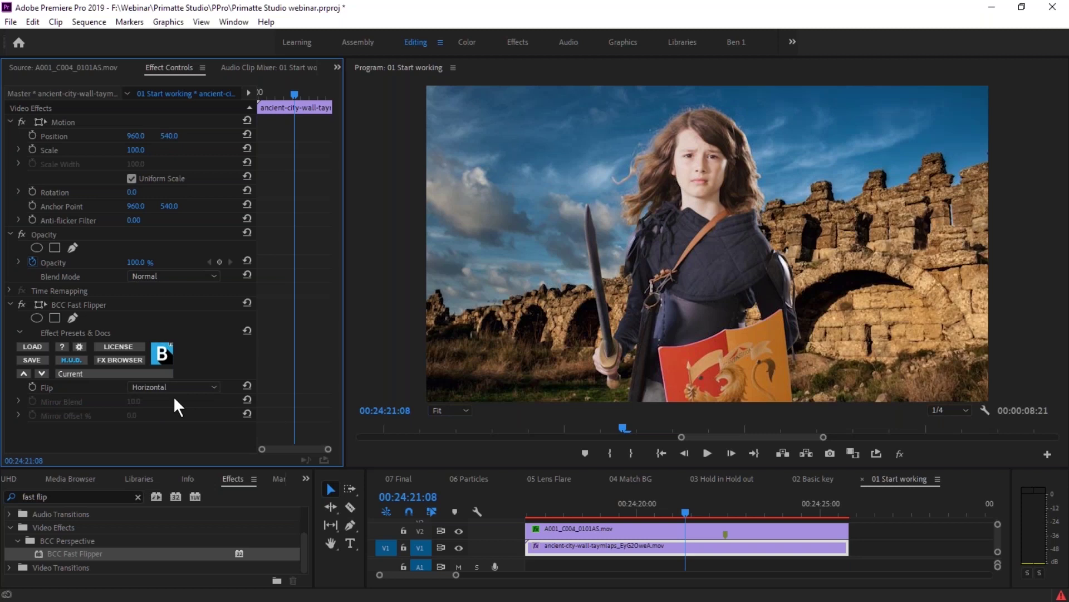
left_click(10, 303)
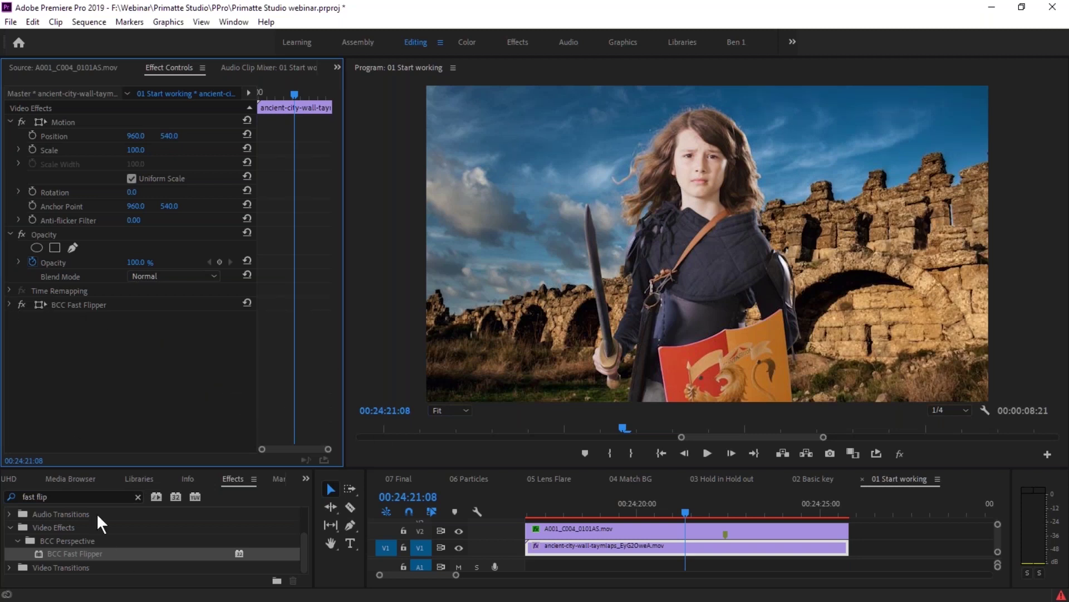
- Search the effects for blur and apply BCC Fast Lens Blur to the background clip on V1
left_click(68, 495)
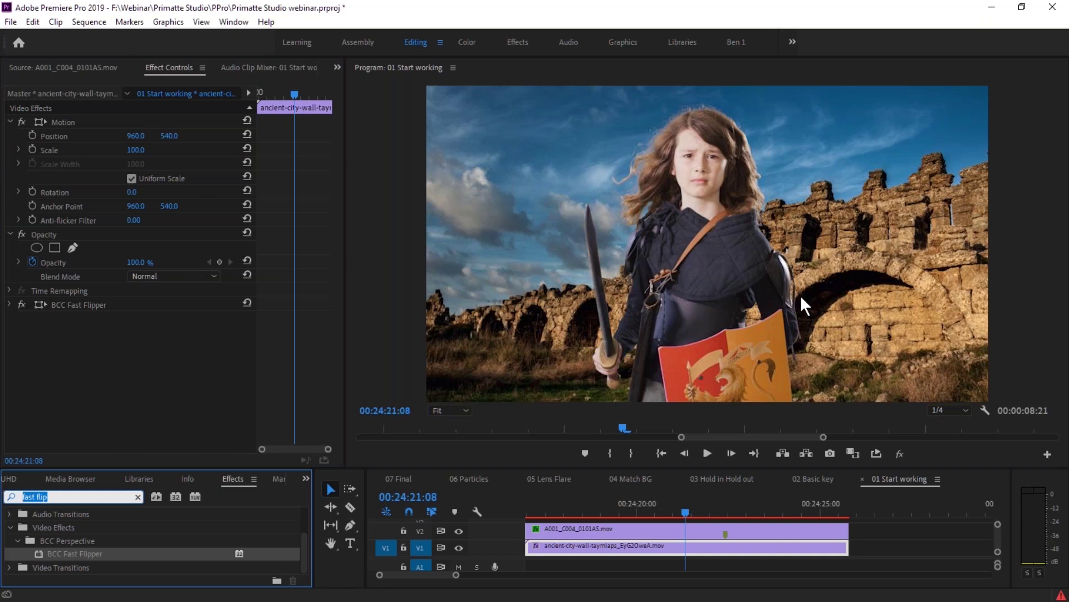
type("blur")
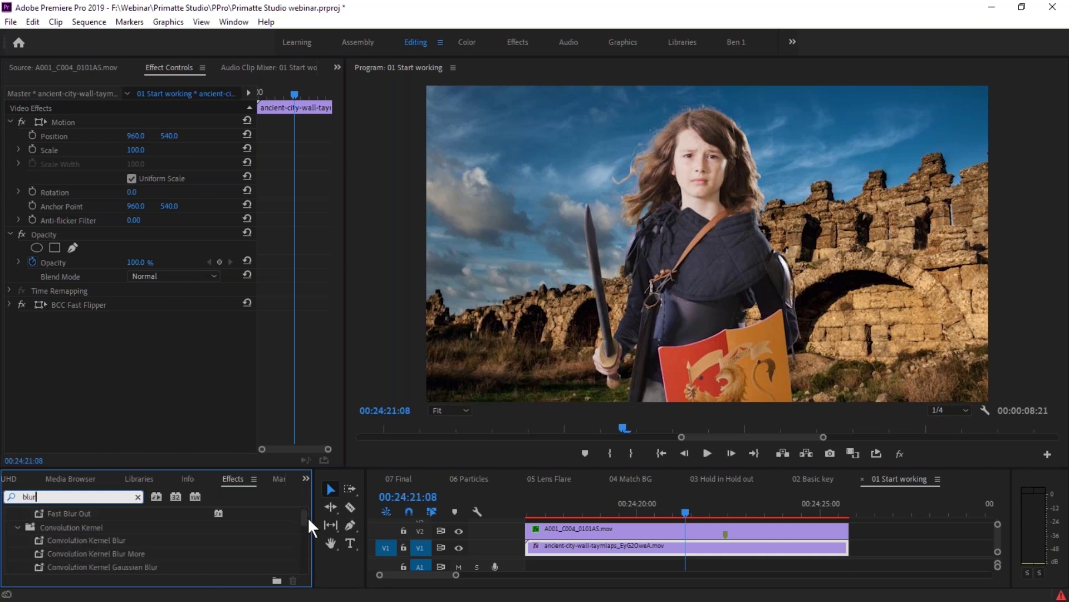
left_click(18, 527)
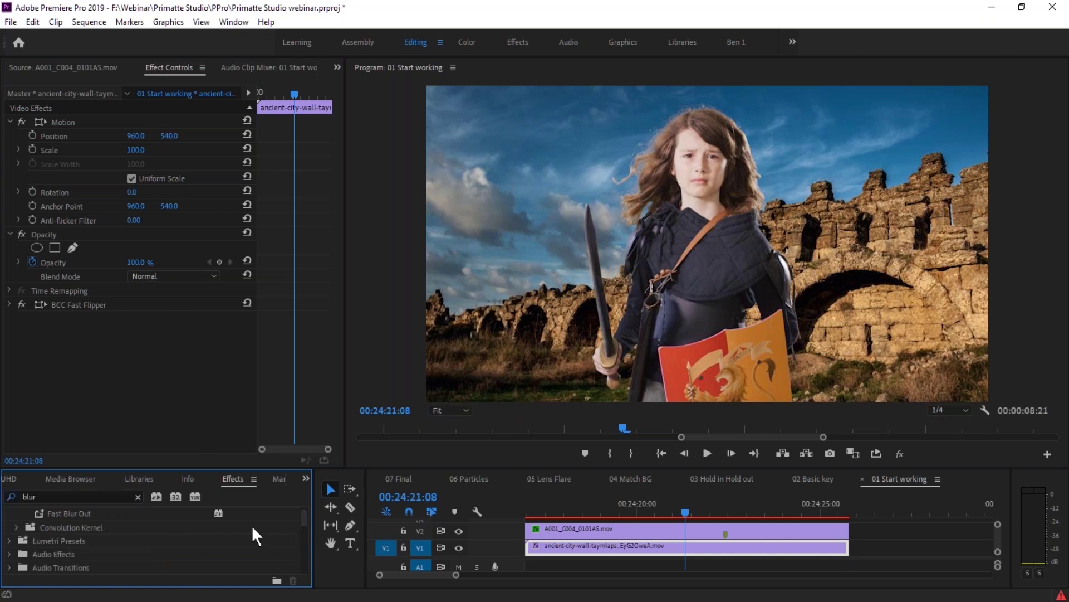
scroll(303, 521, "down", 3)
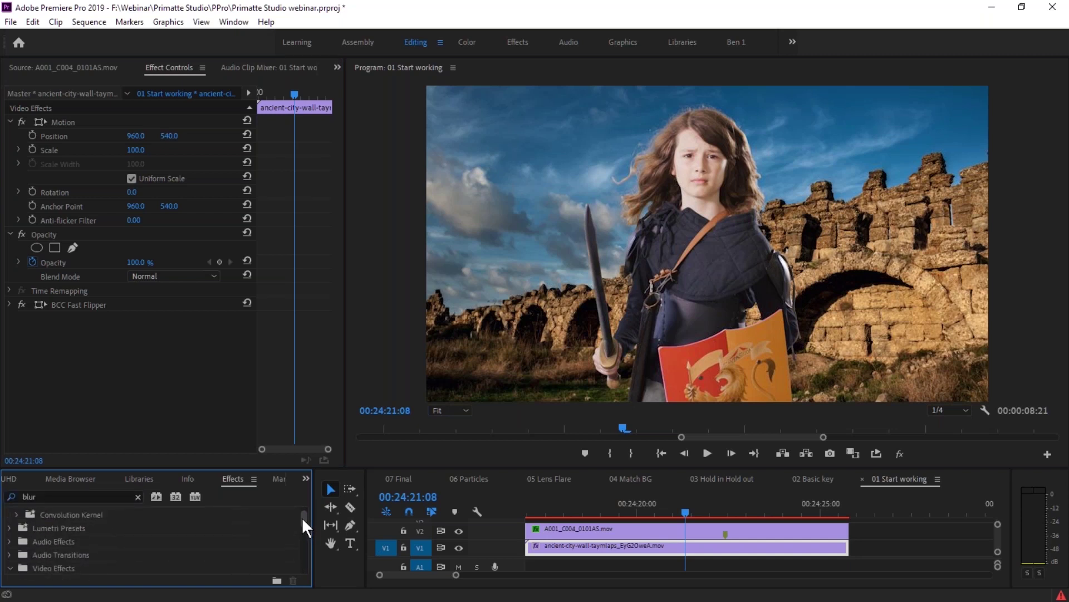
scroll(302, 519, "down", 3)
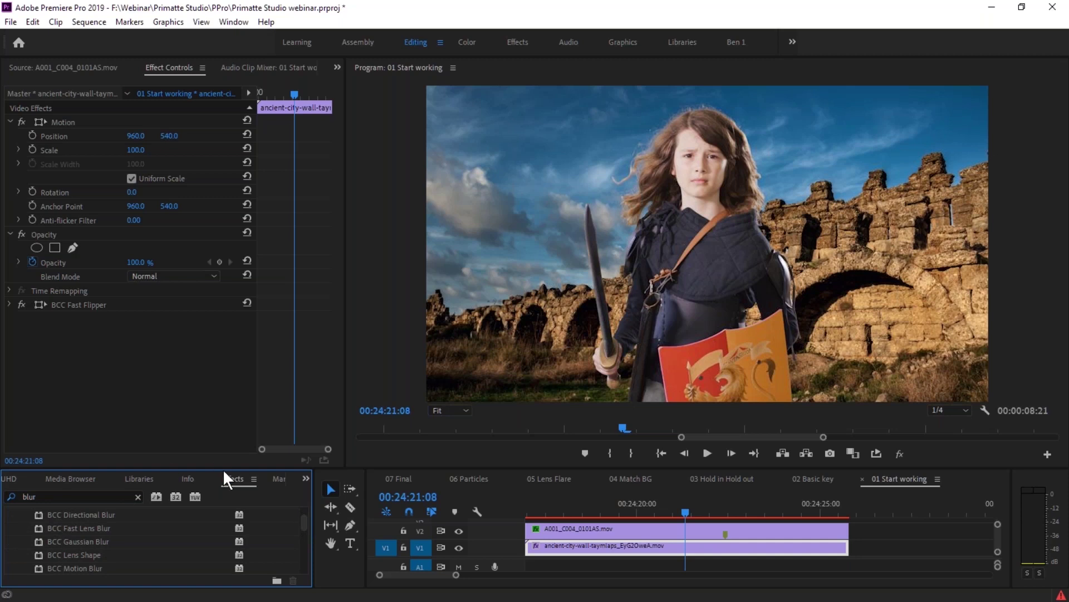
left_click_drag(167, 469, 167, 436)
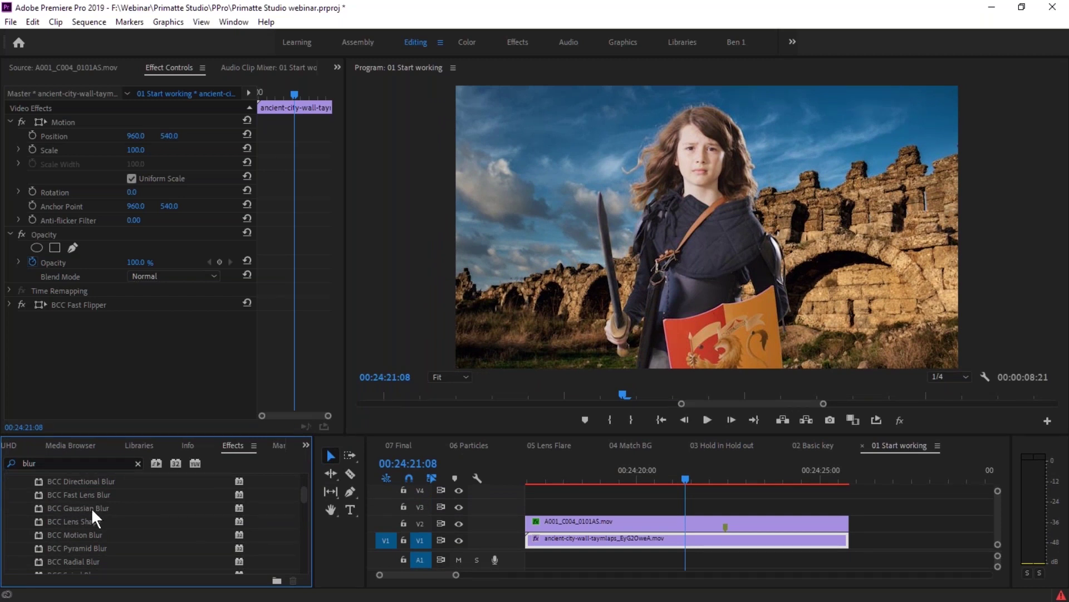
left_click_drag(82, 494, 663, 541)
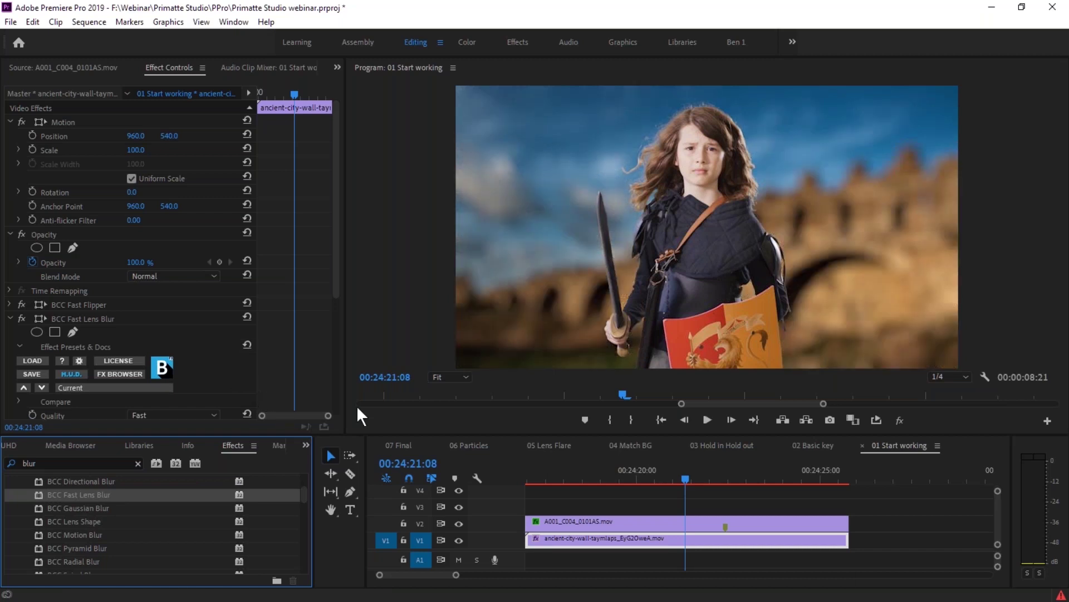
- Set the Iris Scale of the background's BCC Fast Lens Blur to 4
left_click_drag(353, 434, 353, 484)
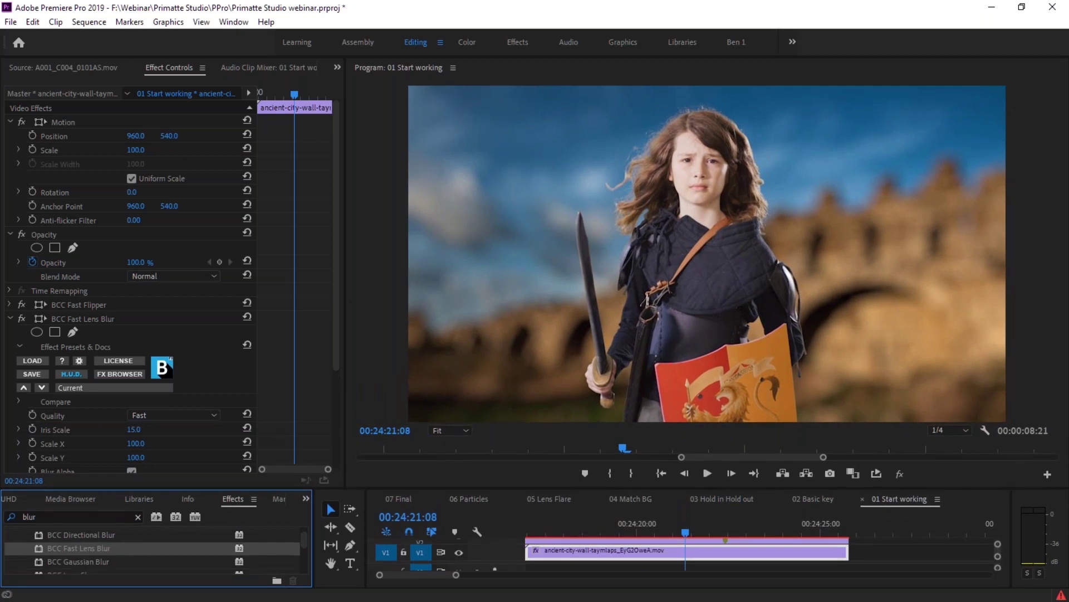
left_click_drag(336, 333, 312, 410)
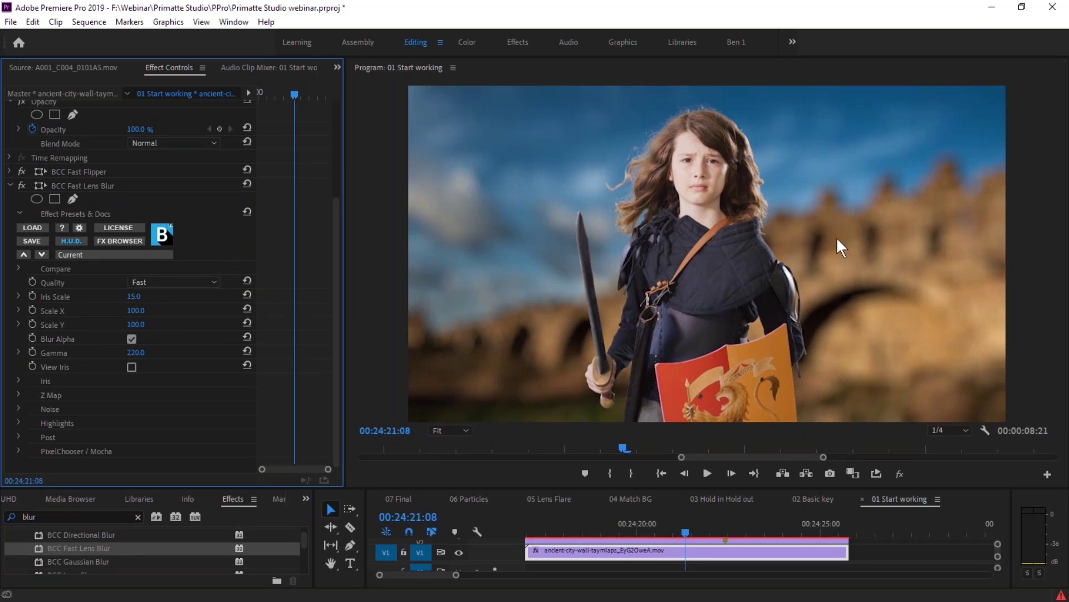
left_click(136, 296)
type("4")
key("Return")
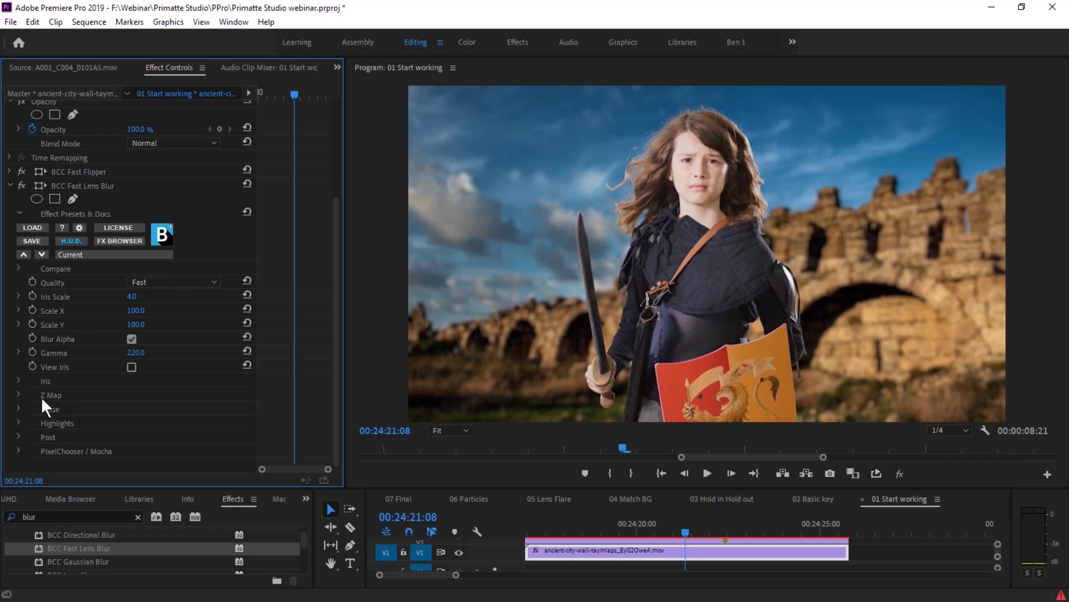
- Examine the Z Map settings and mode options of BCC Fast Lens Blur
left_click(19, 395)
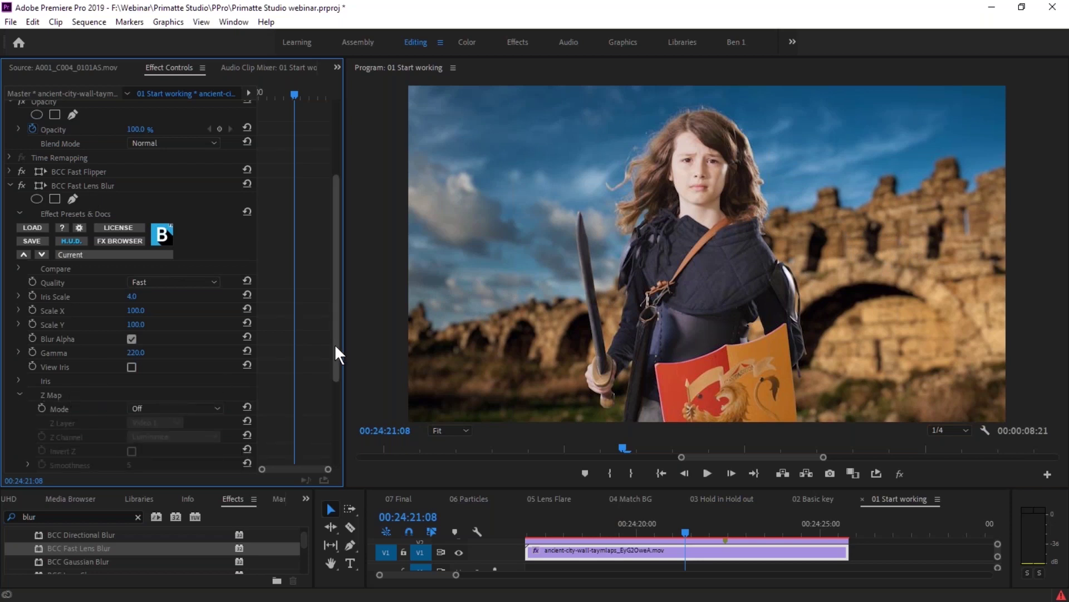
scroll(336, 387, "down", 1)
scroll(337, 390, "down", 5)
left_click(169, 254)
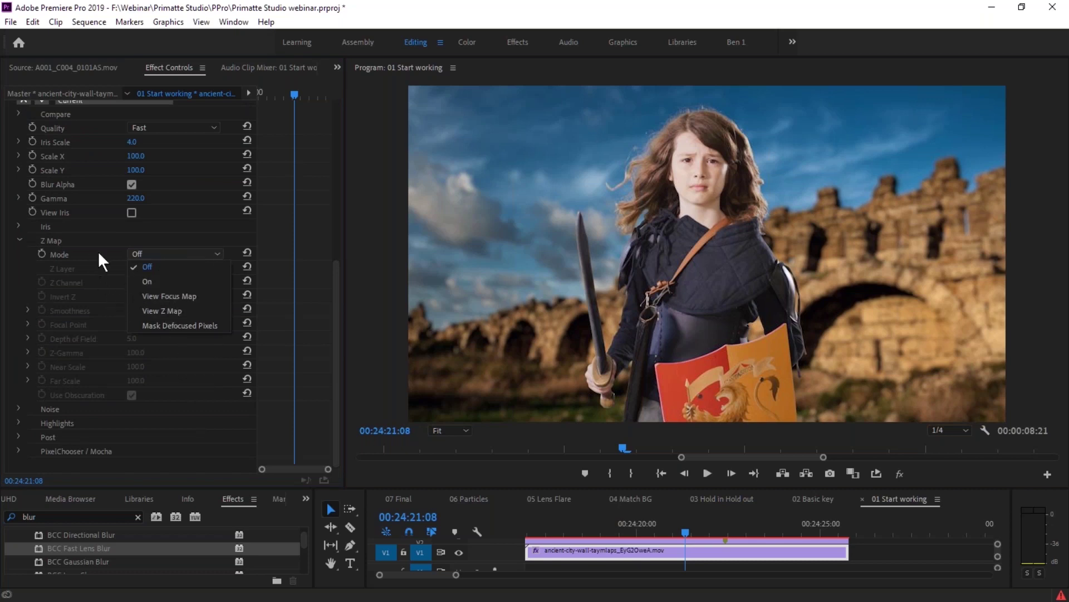
left_click(98, 252)
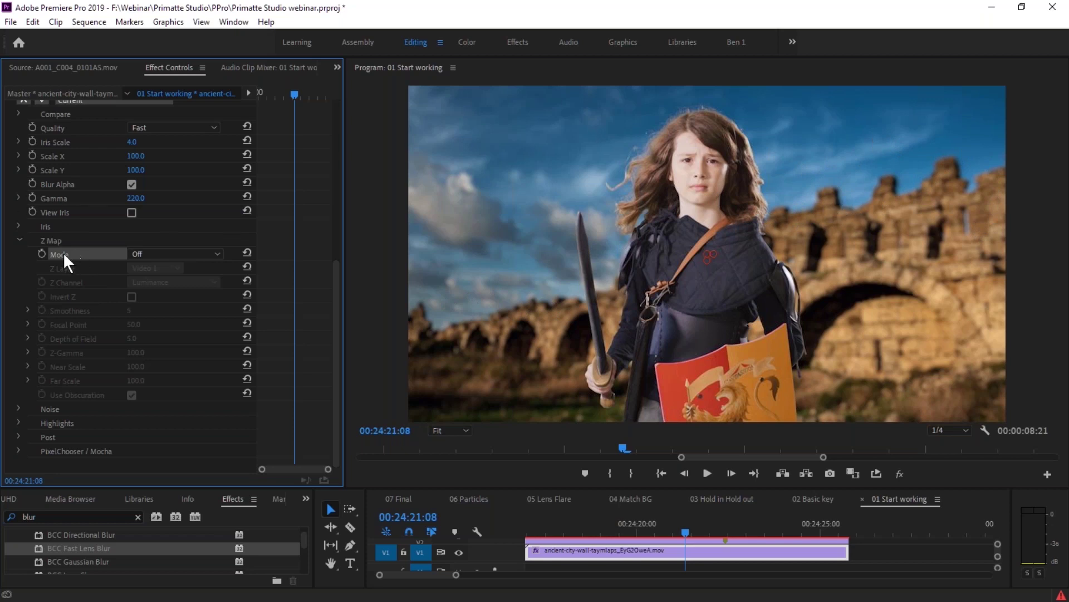
left_click(20, 240)
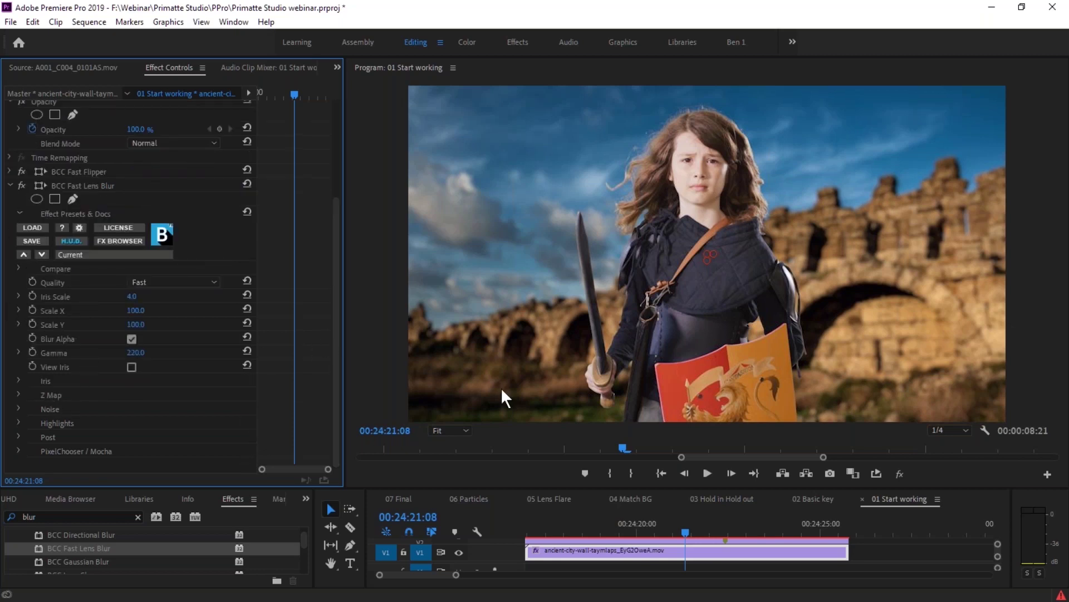
- Turn on PixelChooser for BCC Fast Lens Blur and dismiss the notification
left_click(19, 449)
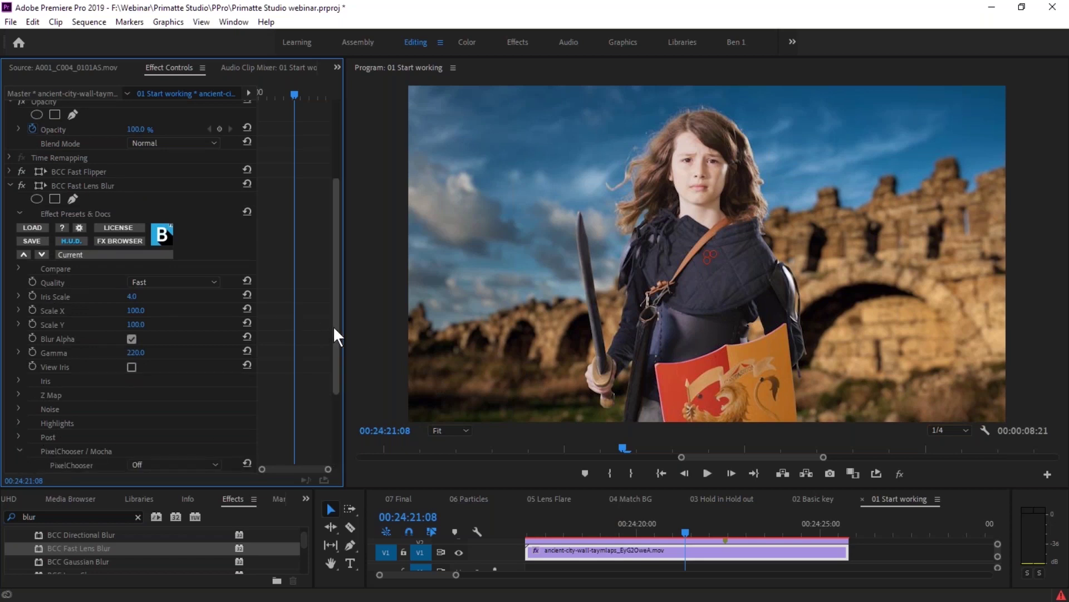
left_click_drag(333, 326, 318, 469)
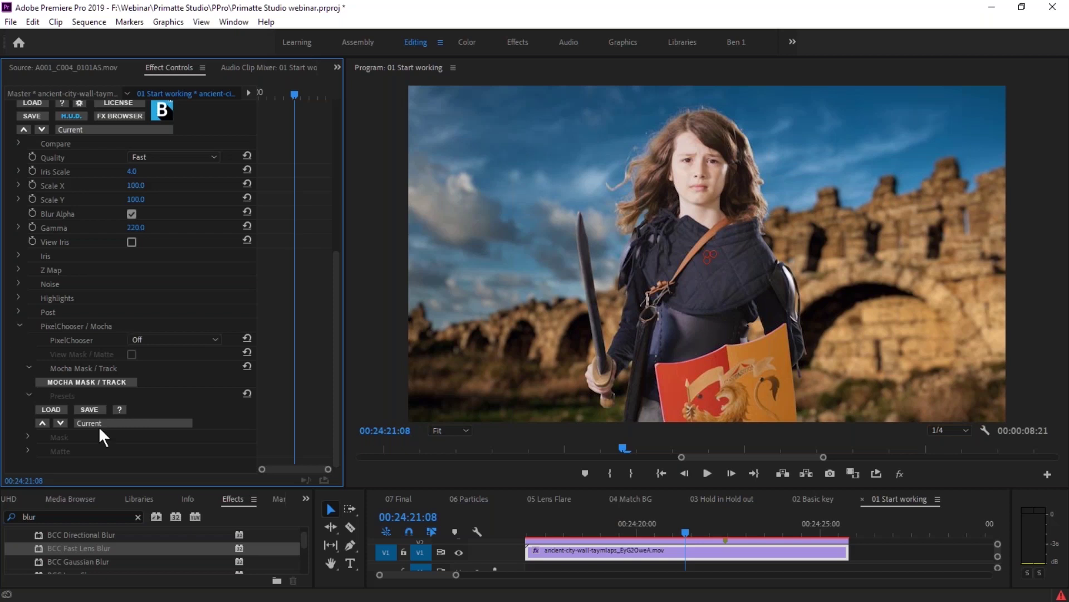
left_click(142, 338)
left_click(169, 366)
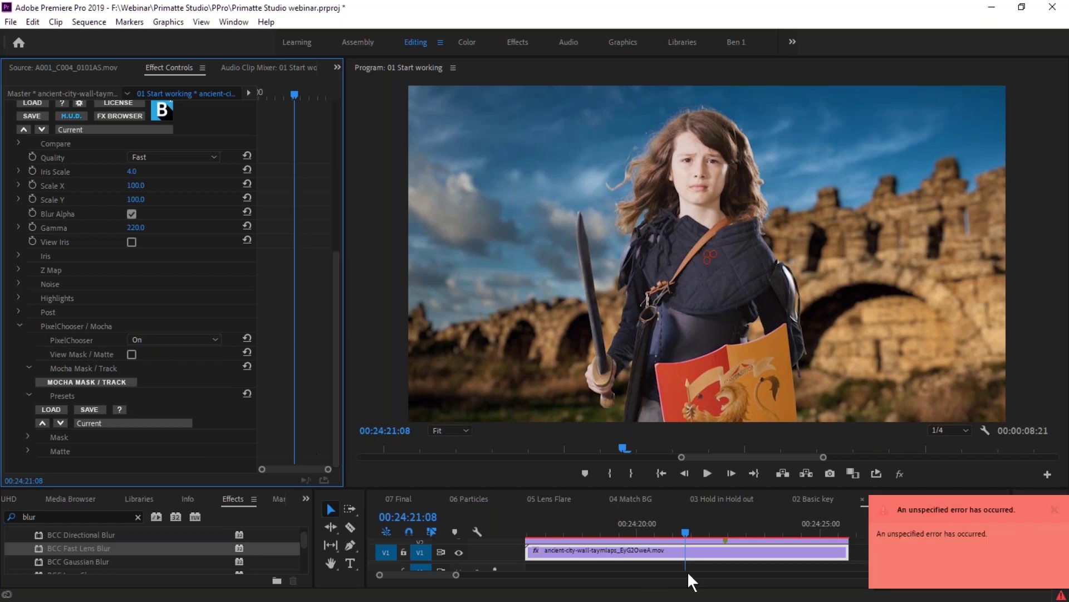
left_click(1054, 509)
- Set the PixelChooser mask shape to Gradient - Linear and view the mask with the V2 foreground track hidden
left_click(27, 435)
left_click_drag(330, 343, 321, 450)
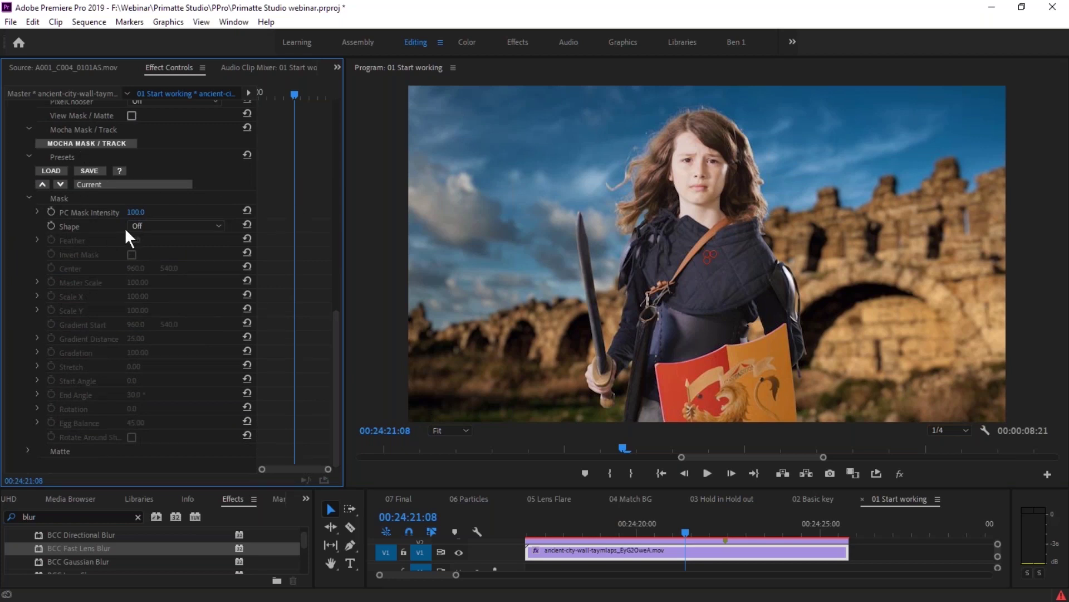
left_click(180, 225)
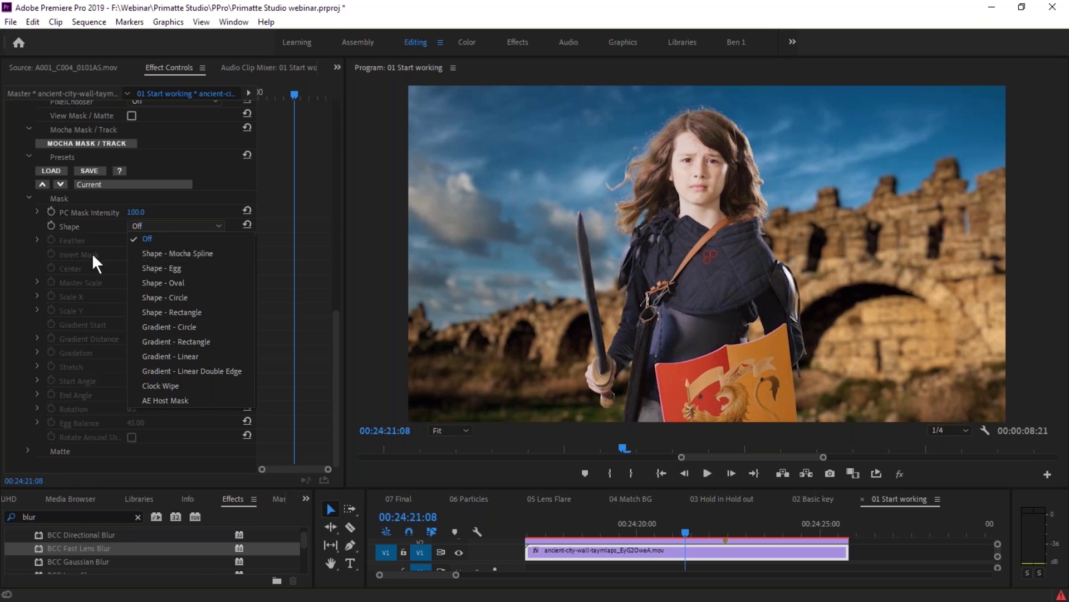
left_click(216, 356)
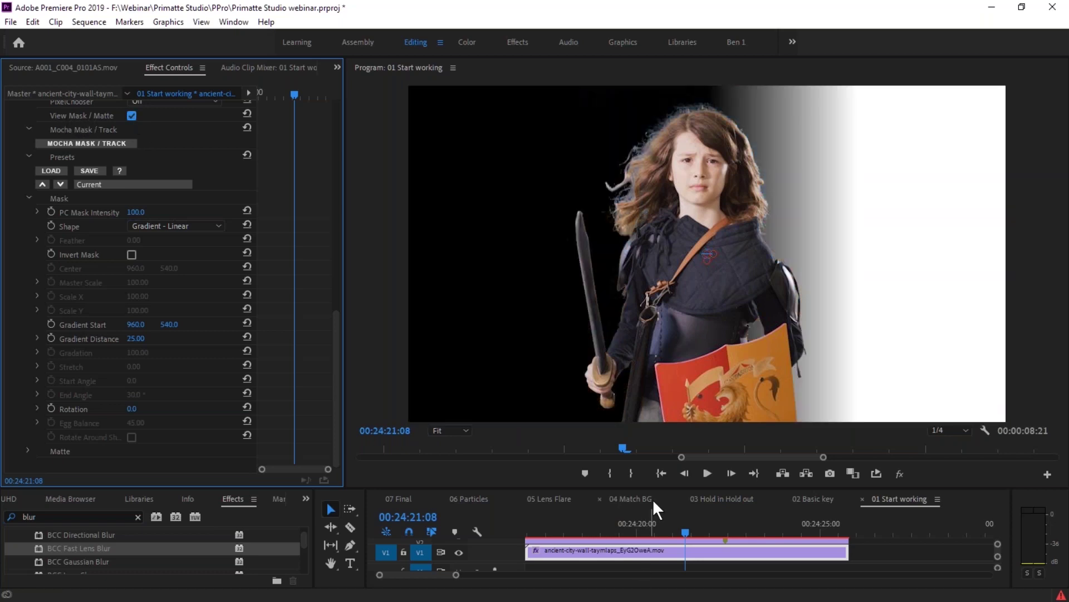
left_click_drag(657, 489, 657, 460)
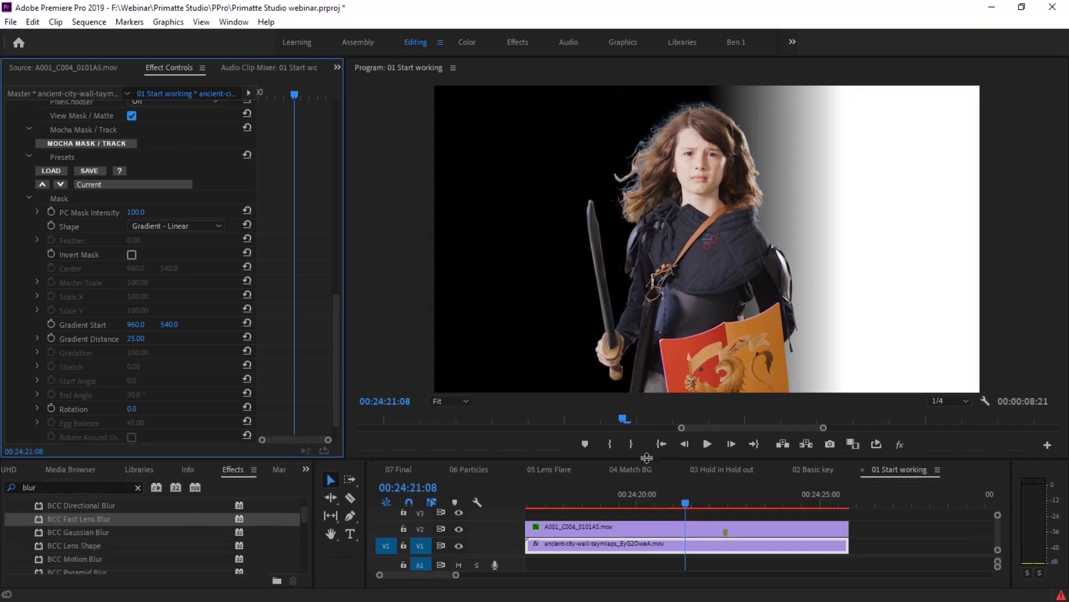
left_click(458, 528)
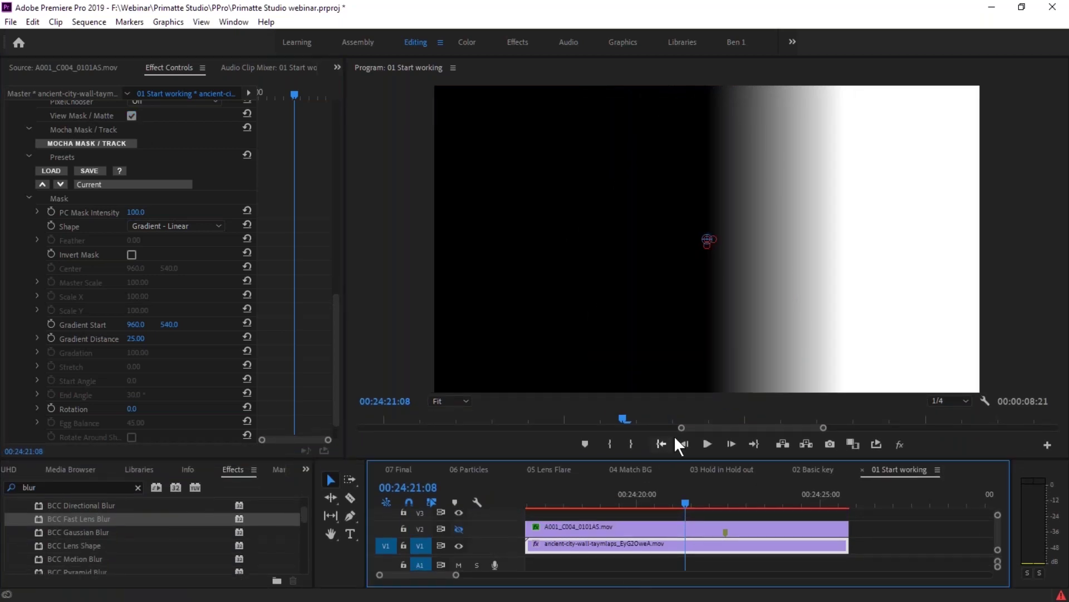
- Invert the linear gradient mask and set its Gradient Distance to 75
left_click_drag(336, 302, 333, 312)
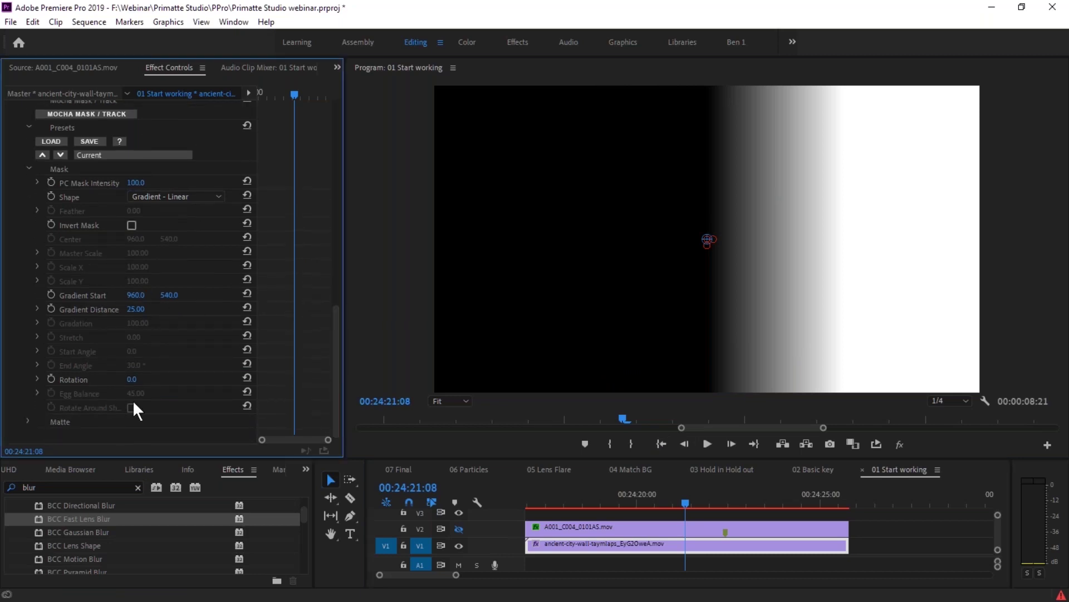
left_click(131, 225)
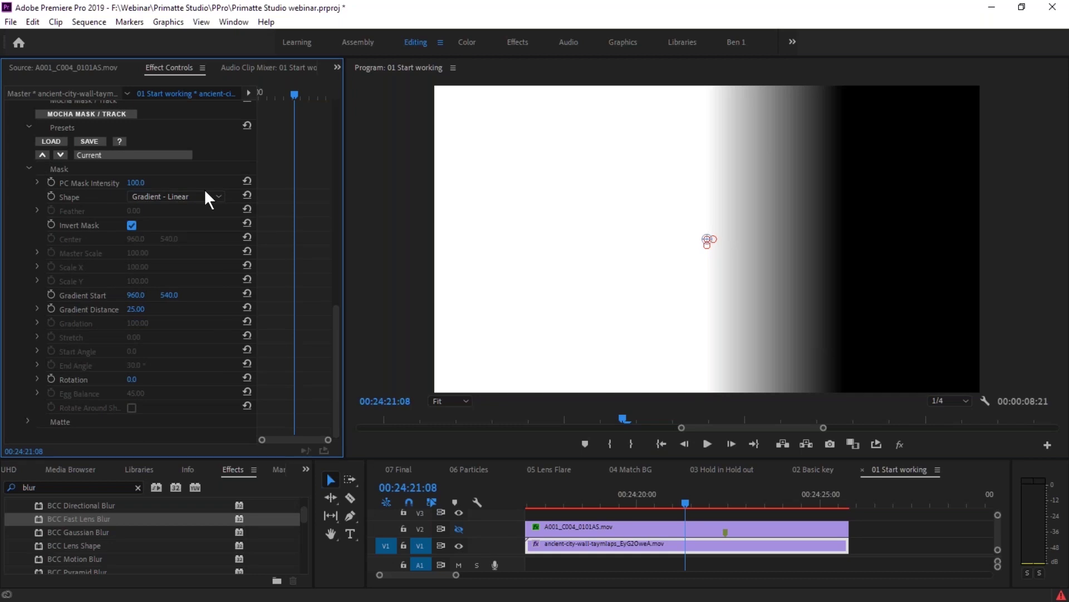
left_click_drag(135, 309, 163, 309)
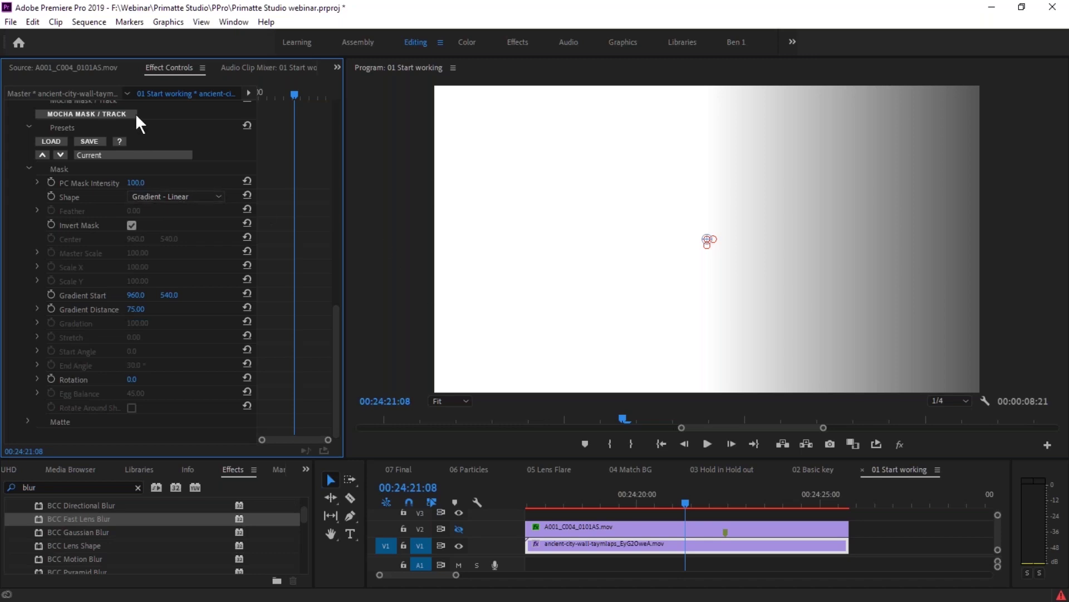
scroll(335, 307, "up", 3)
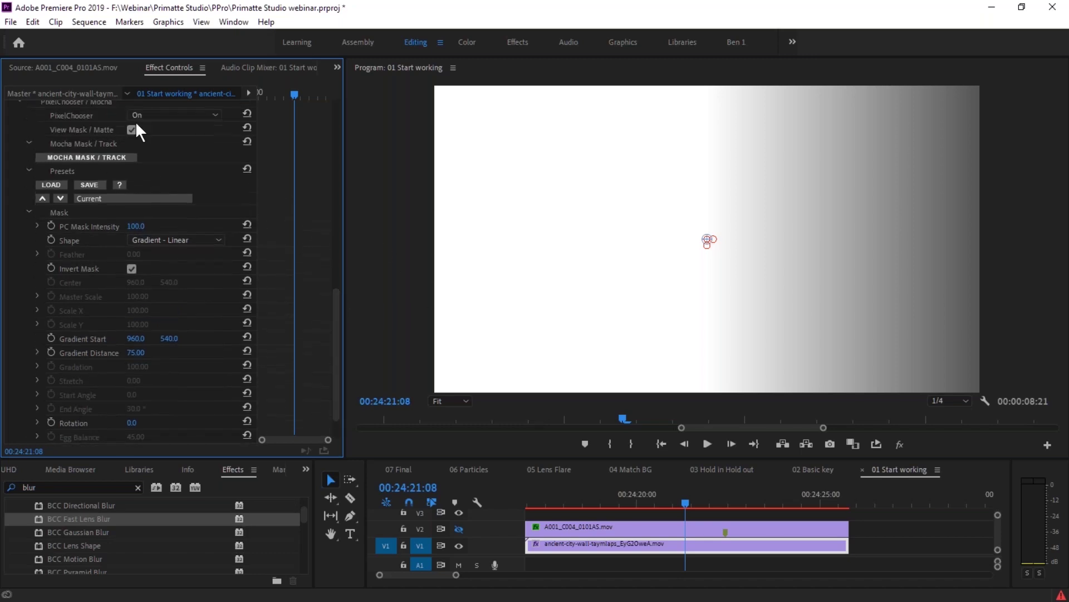
- Turn off the mask view of BCC Fast Lens Blur on the background clip
left_click(131, 129)
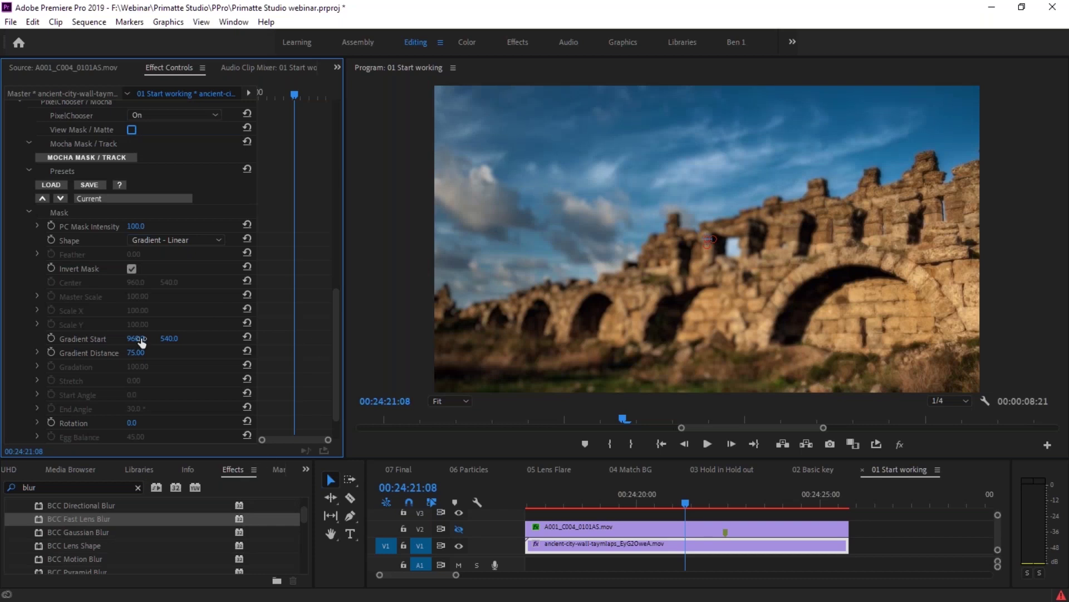
left_click(131, 129)
left_click(132, 129)
scroll(332, 357, "down", 3)
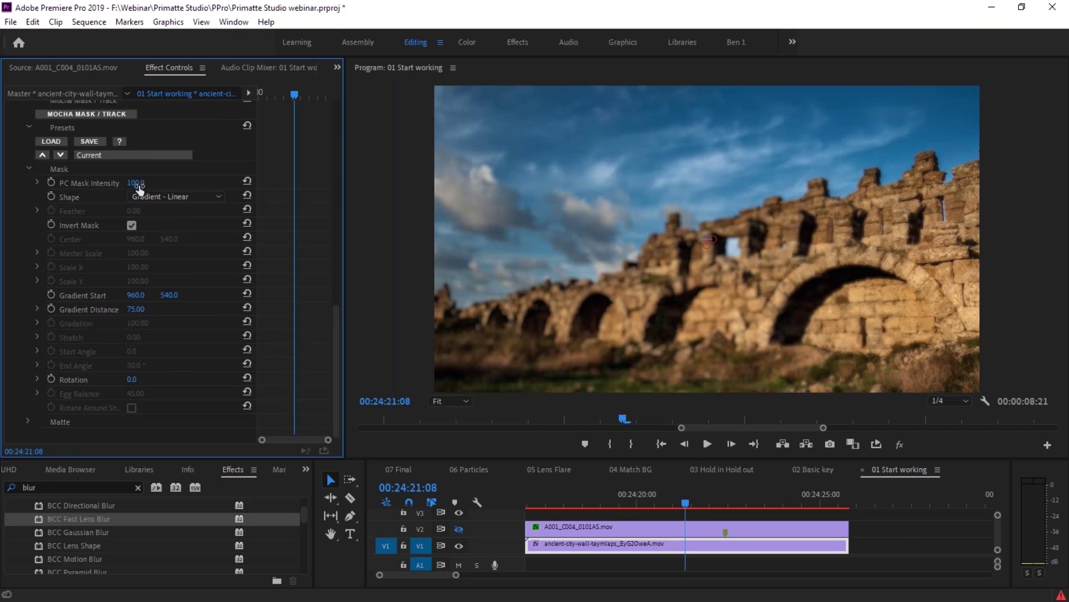
- Set PC Mask Intensity to 68 and Gradient Distance to 64, and show the V2 foreground track again
left_click_drag(139, 186, 132, 186)
left_click_drag(138, 316, 133, 315)
left_click(458, 528)
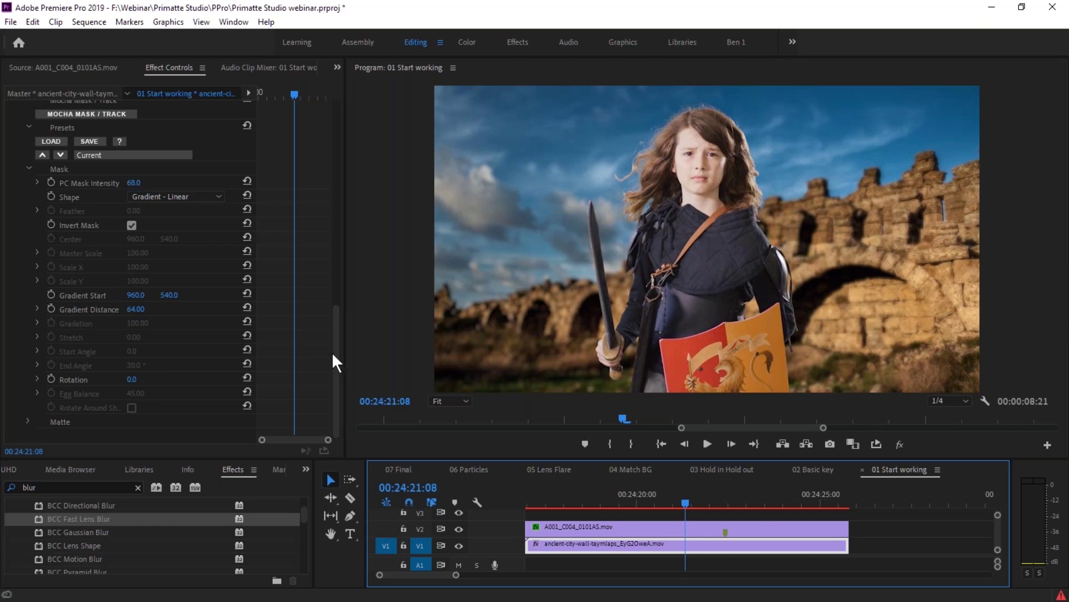
left_click_drag(332, 352, 332, 217)
left_click(10, 135)
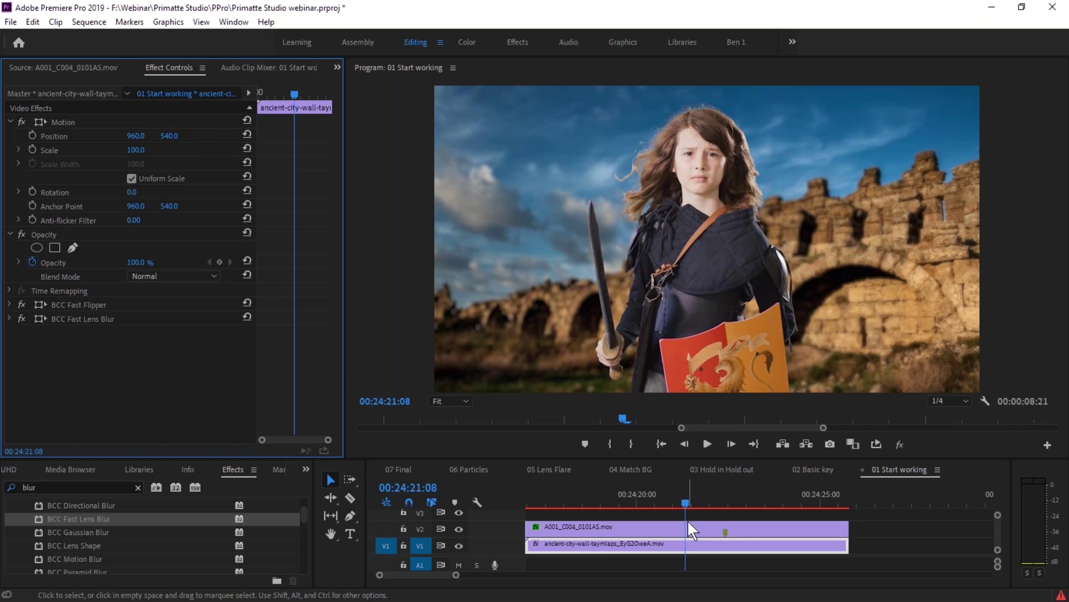
- Turn on Color Correction in BCC Primatte Studio on the V2 foreground clip and expand its settings
left_click(668, 526)
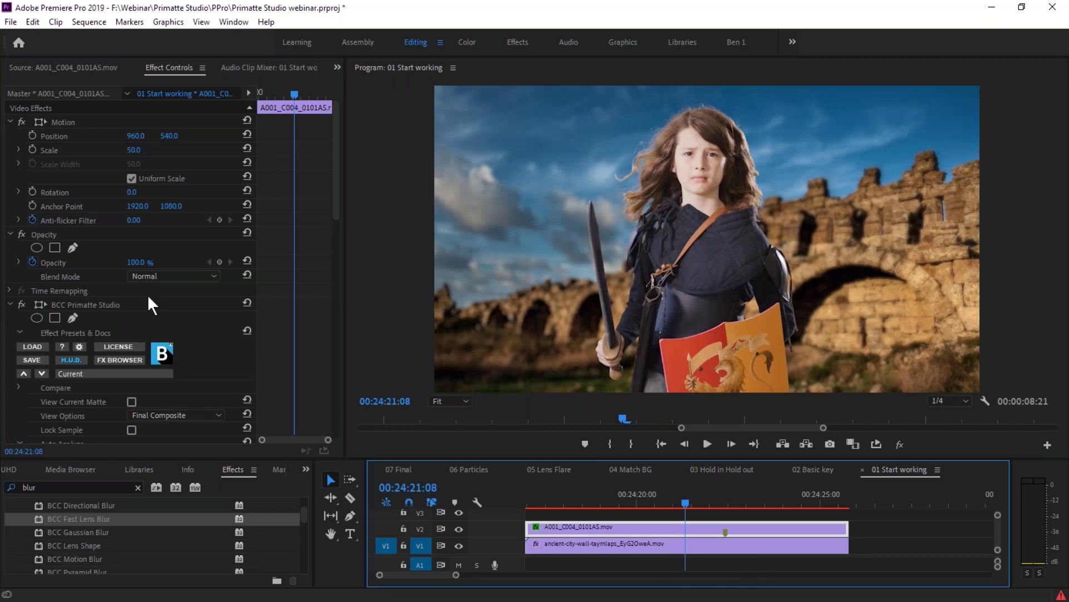
scroll(334, 250, "down", 6)
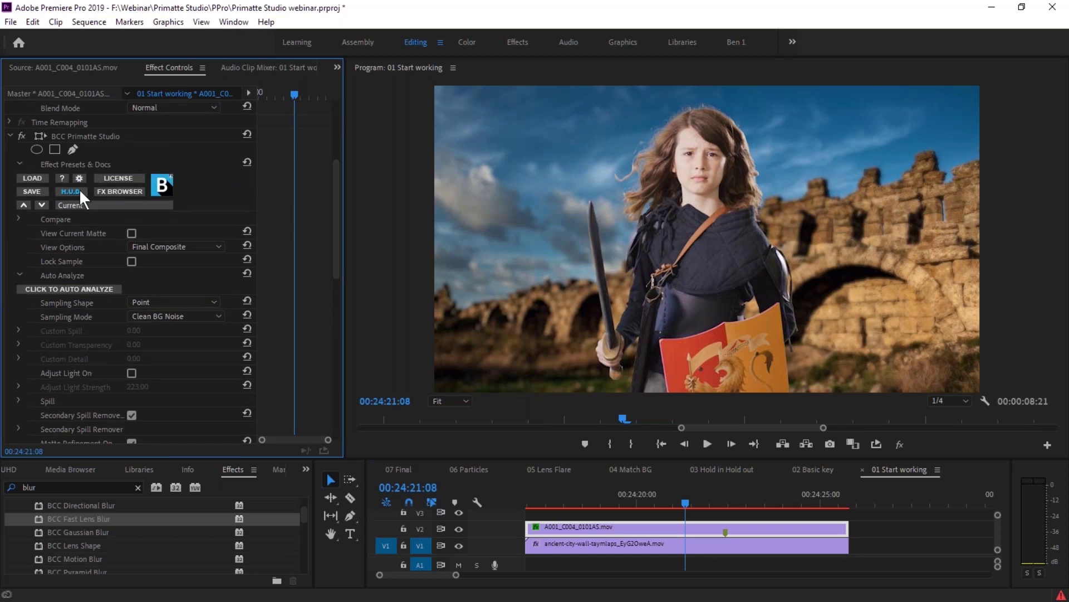
left_click_drag(335, 256, 328, 290)
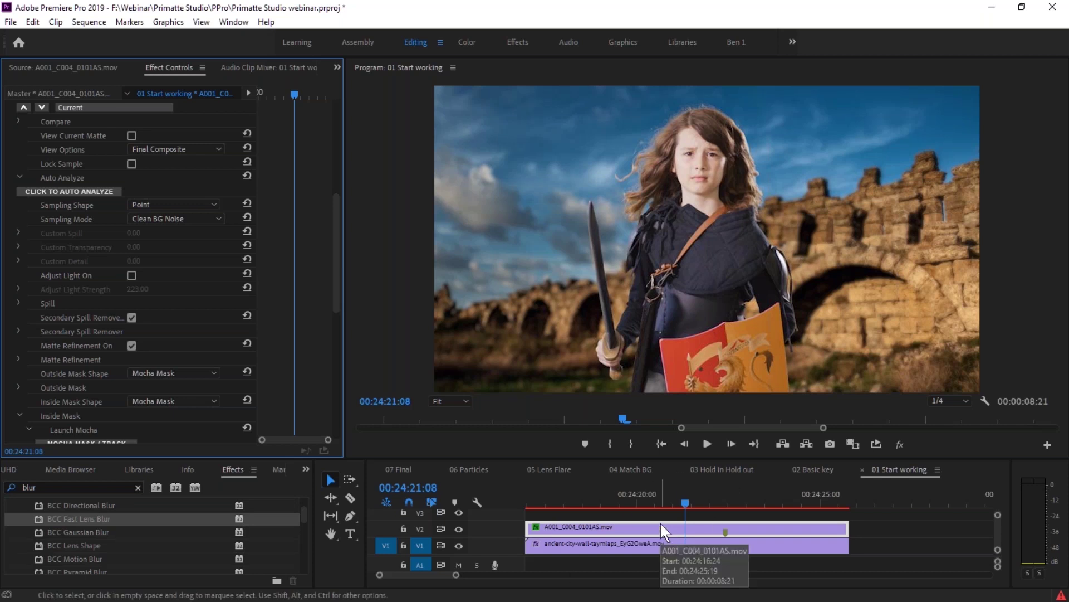
scroll(334, 278, "down", 1)
scroll(334, 284, "down", 10)
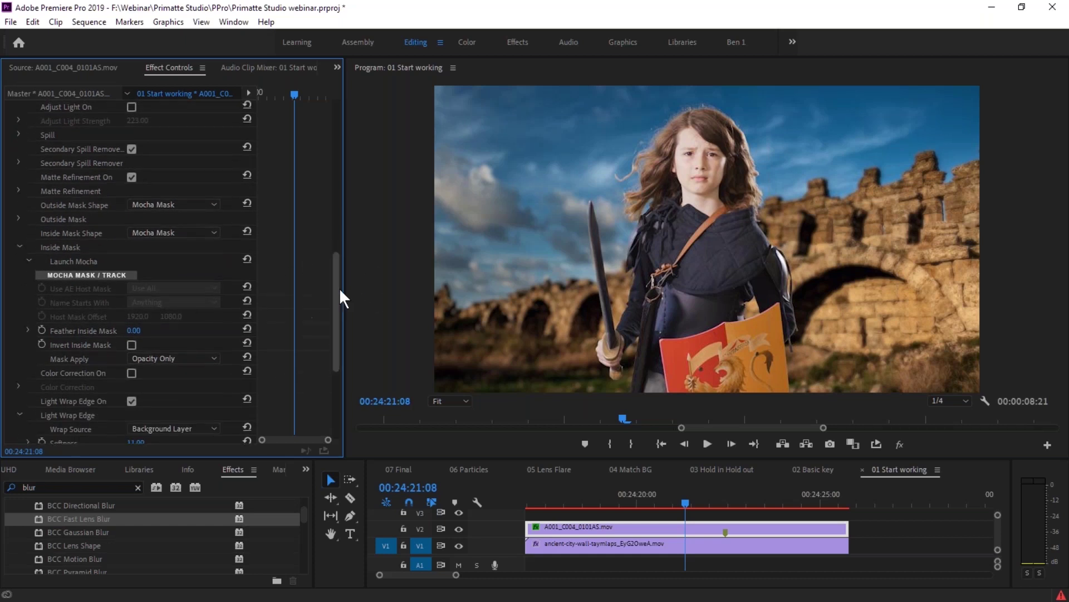
left_click_drag(333, 288, 338, 354)
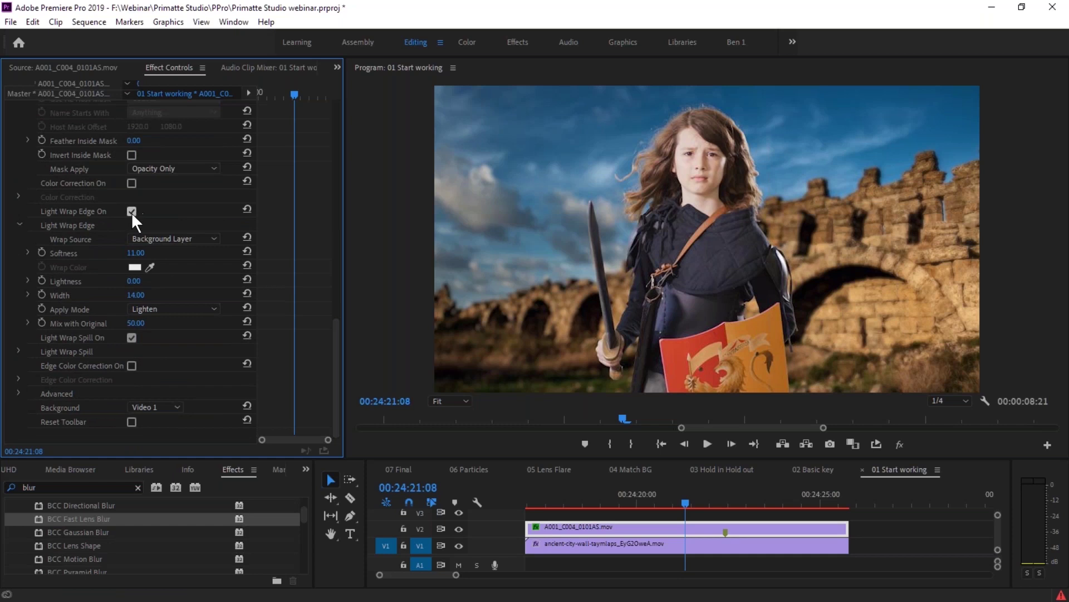
left_click(130, 182)
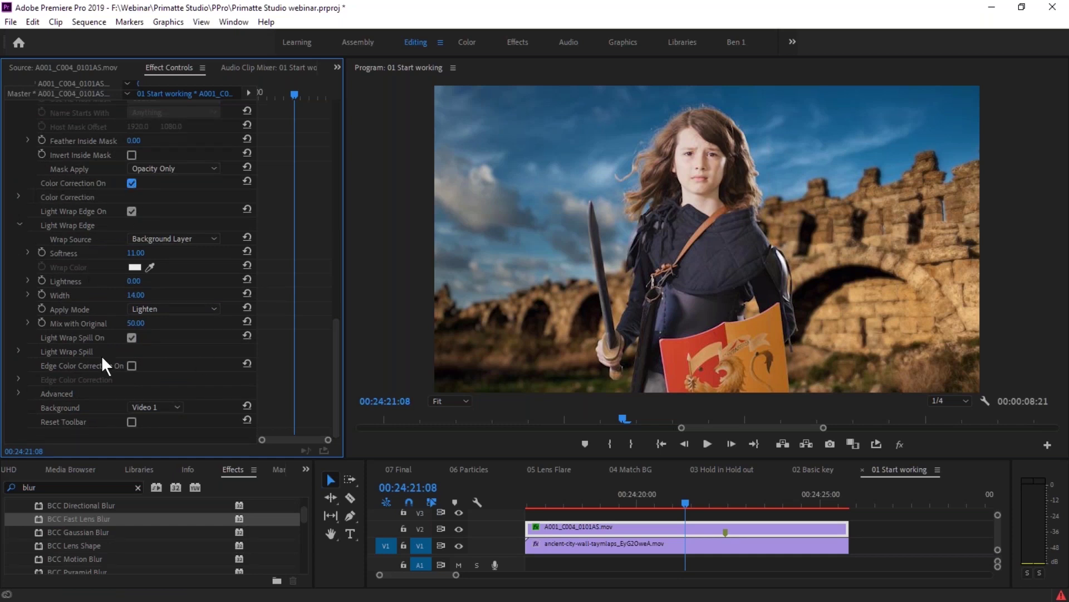
left_click(18, 195)
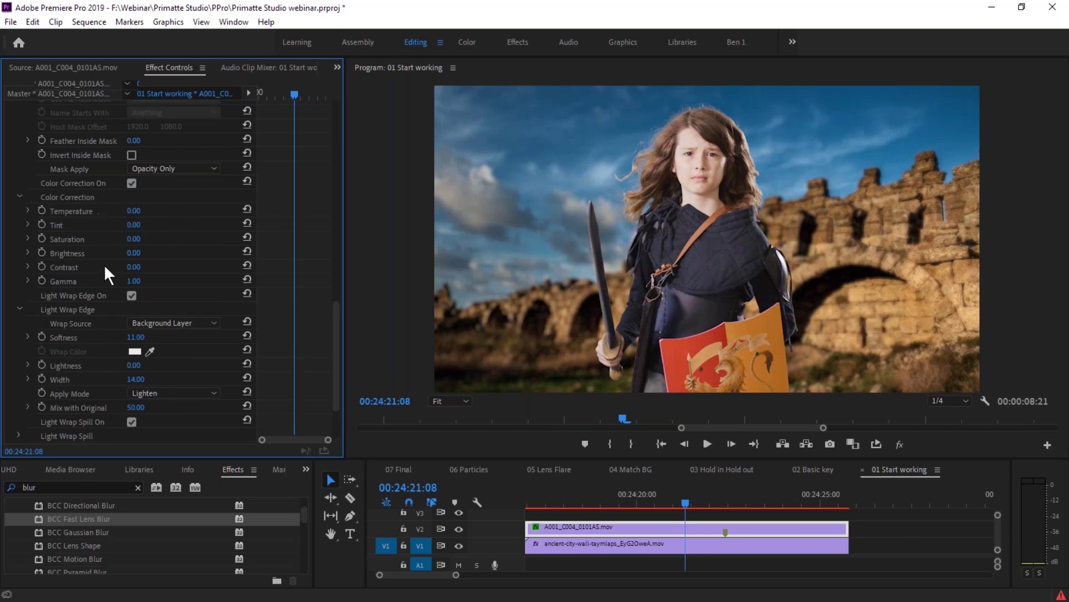
- Try cool and warm Temperature values of -73 and 17 in the foreground clip's color correction
left_click(134, 211)
type("14")
key("Return")
left_click(134, 211)
type("-55")
key("Return")
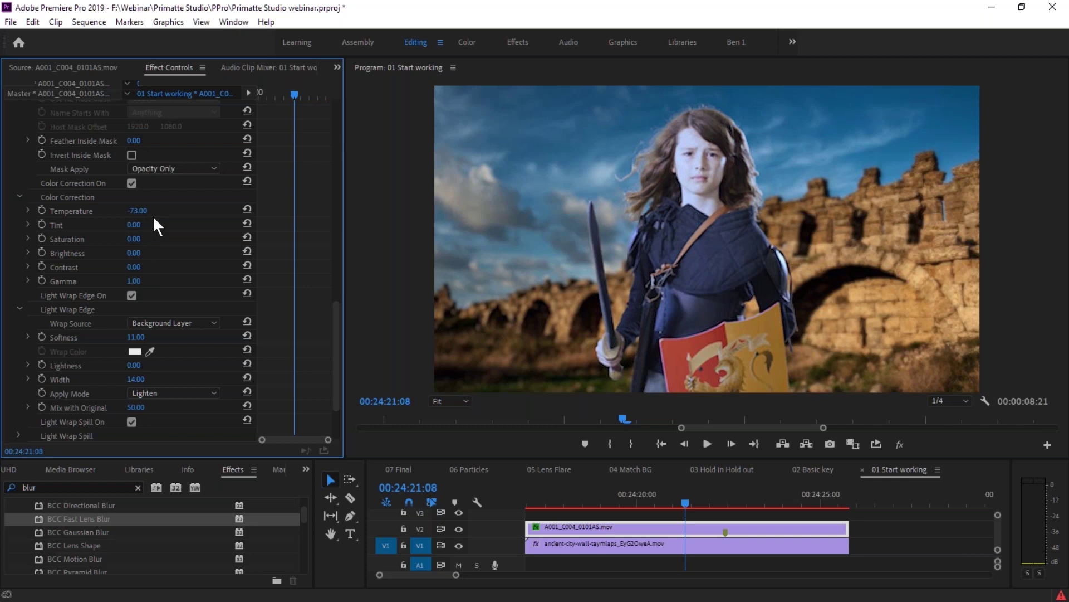
left_click(136, 211)
type("34")
key("Return")
left_click(134, 211)
type("37")
key("Return")
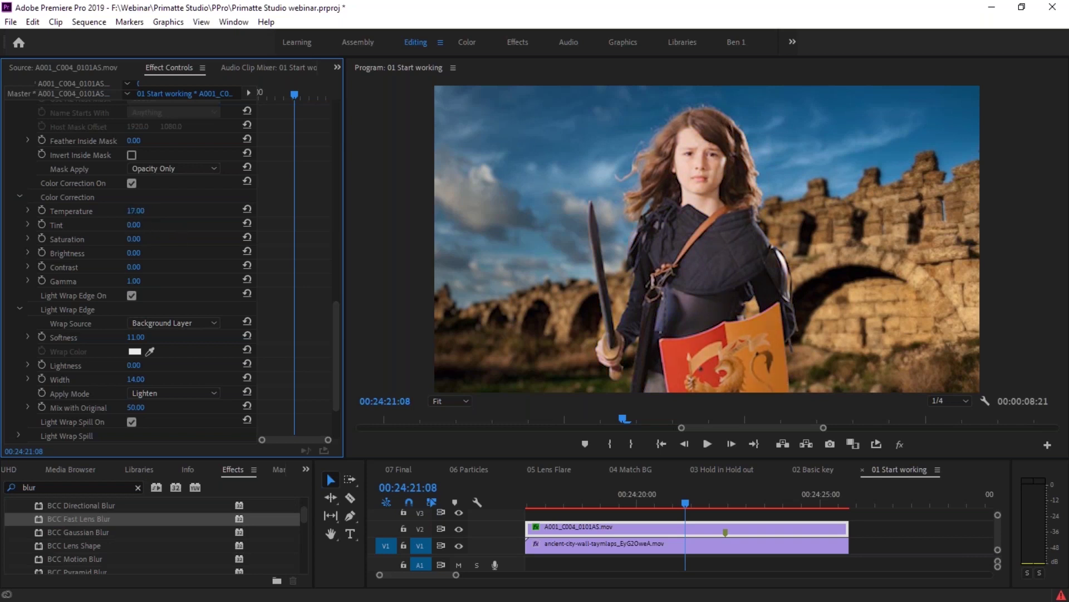
- Set the foreground color correction's Temperature to 11, Saturation to 3 and Contrast to 8
left_click_drag(134, 211, 132, 286)
left_click_drag(137, 240, 140, 241)
left_click_drag(134, 267, 141, 266)
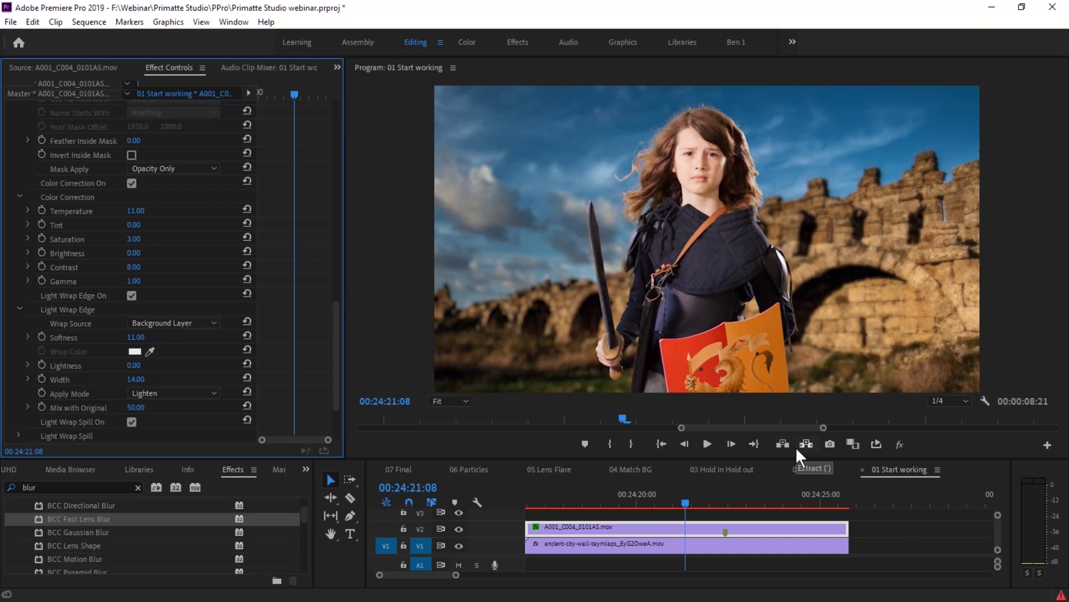
- Collapse the Color Correction, Light Wrap Edge, Inside Mask and Auto Analyze groups of BCC Primatte Studio
left_click(18, 197)
left_click(19, 224)
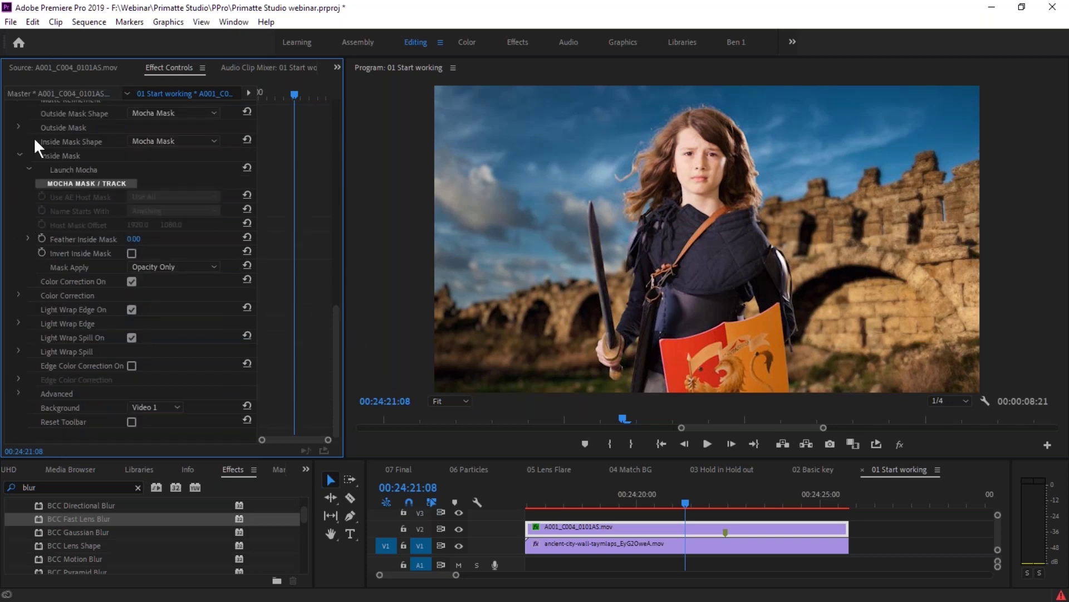
left_click(19, 154)
left_click_drag(334, 299, 323, 159)
left_click(21, 205)
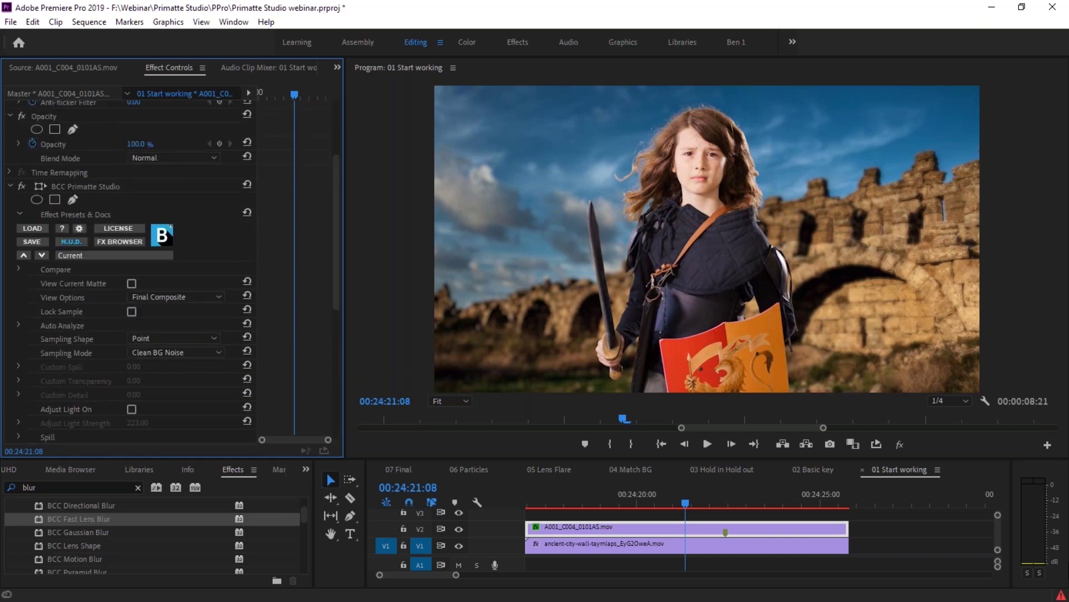
- Search the effects for "lens flare" and apply BCC Lens Flare 3D to the V1 background clip
left_click(702, 544)
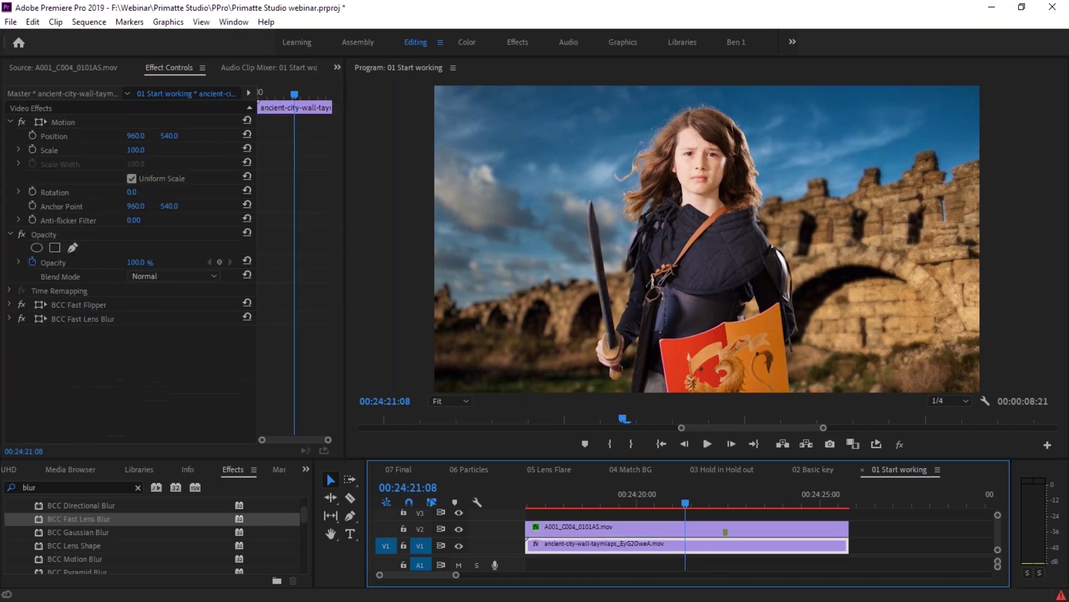
left_click(106, 487)
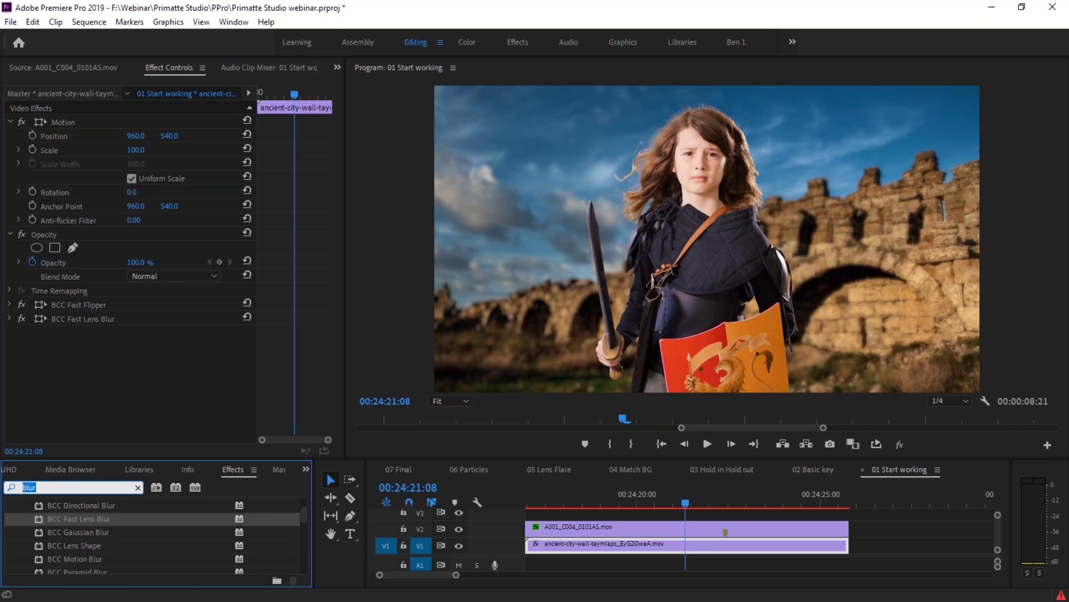
type("lens")
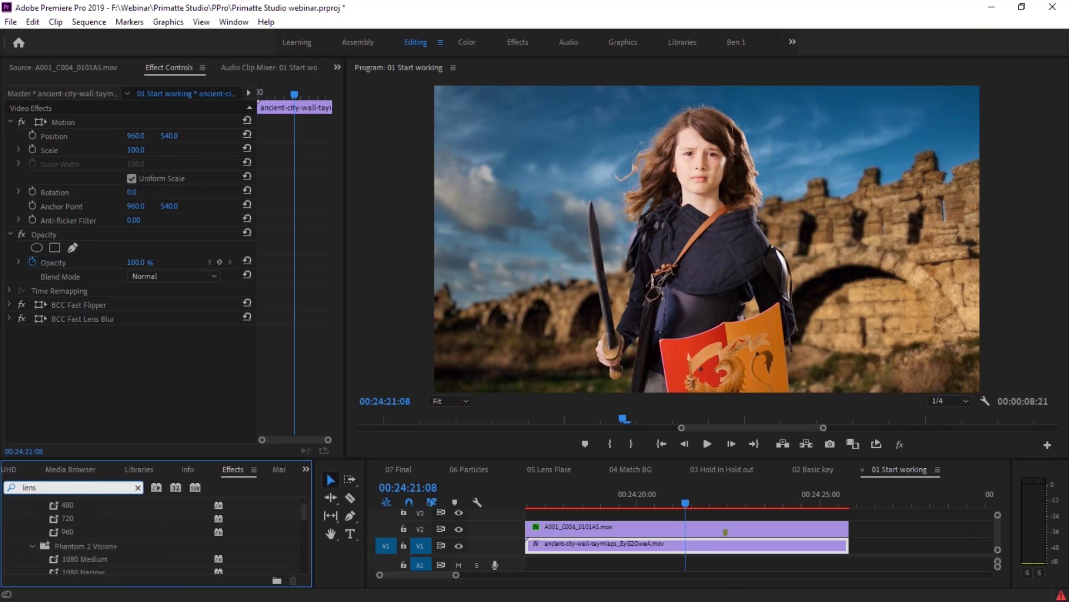
type(" flare")
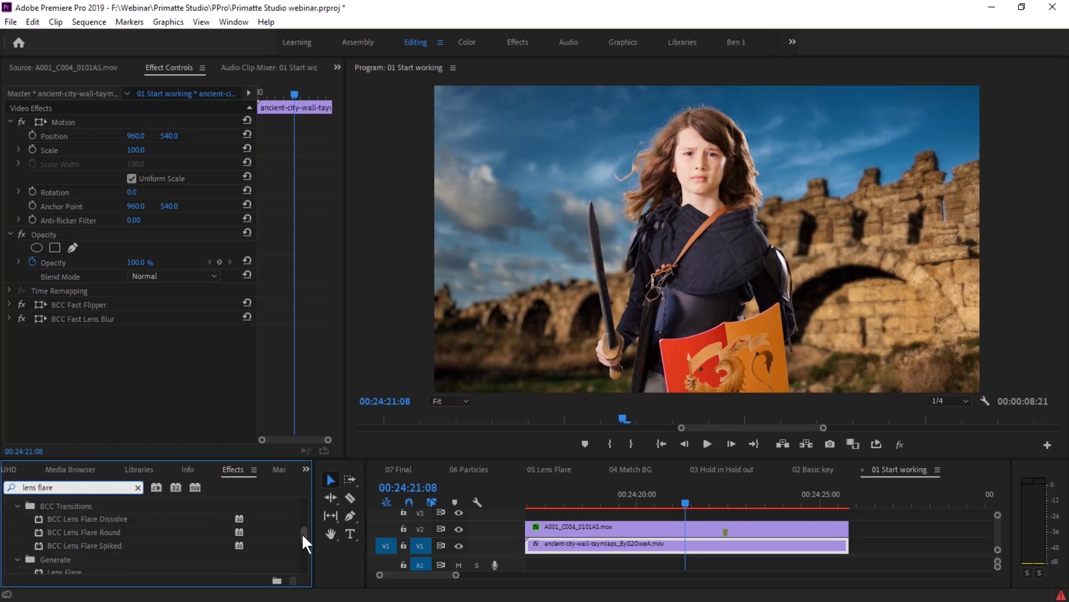
scroll(303, 534, "down", 1)
mouse_move(303, 533)
left_mouse_down()
mouse_move(300, 546)
mouse_move(306, 515)
left_mouse_up()
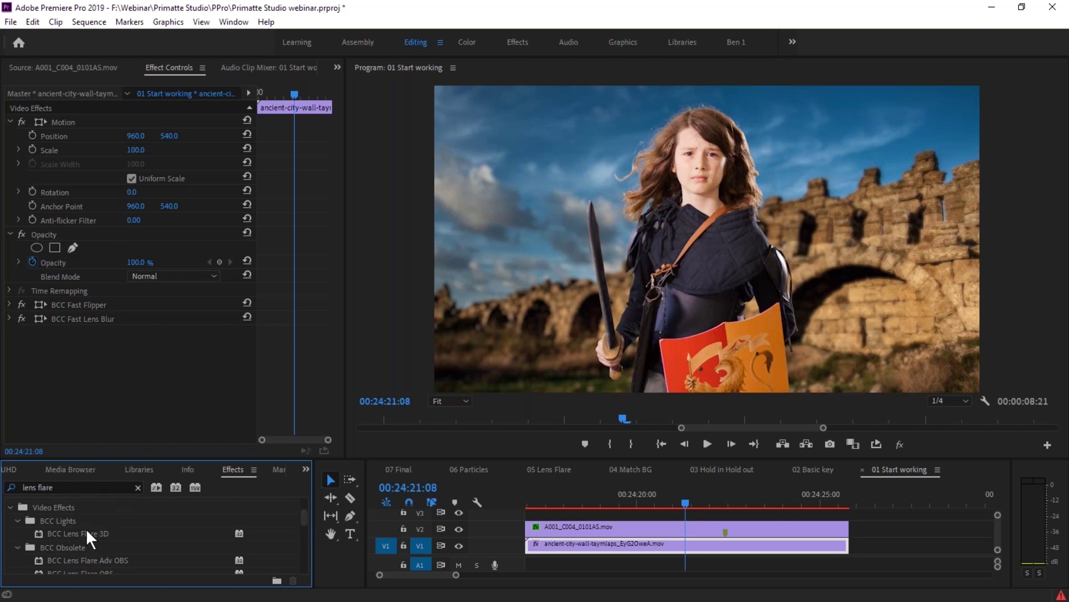
left_click_drag(85, 529, 691, 547)
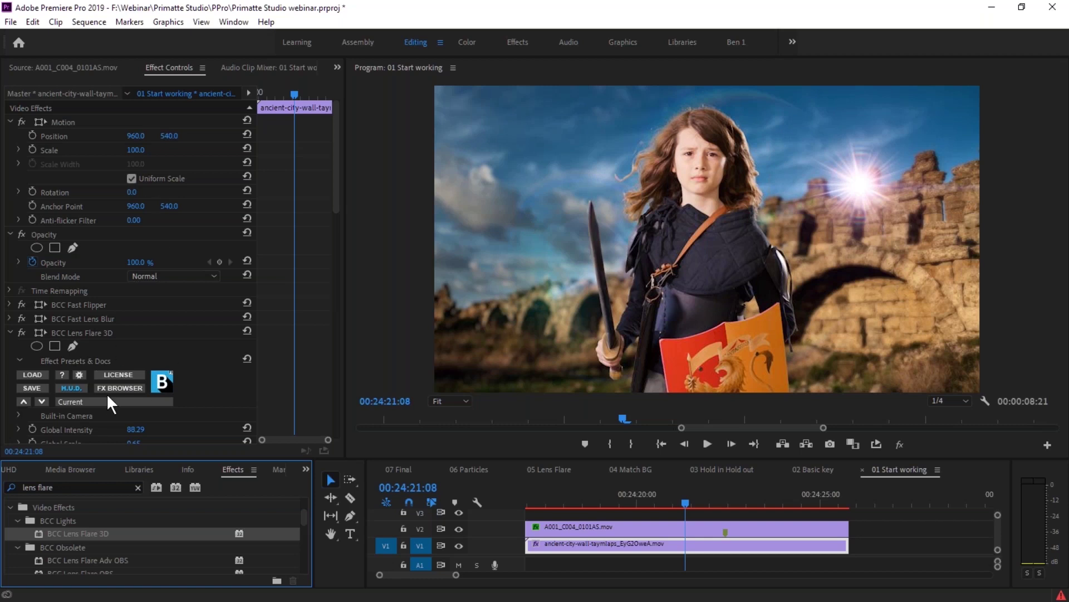
- Look through the BCC Lens Flare 3D settings and open its presets in the FX Browser
left_click(333, 220)
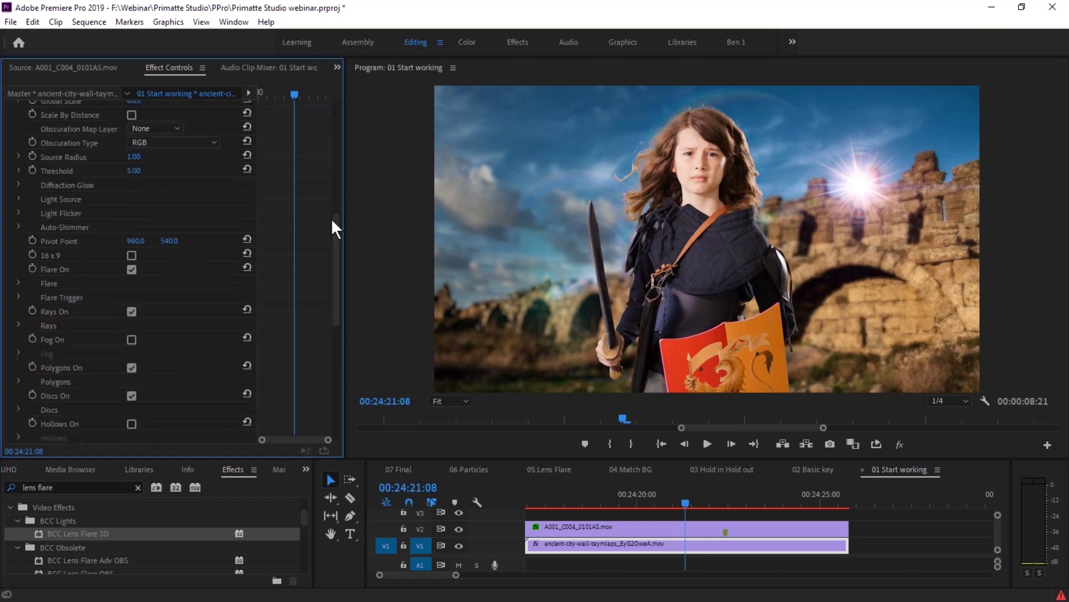
left_click_drag(332, 223, 339, 323)
left_click_drag(333, 365, 334, 196)
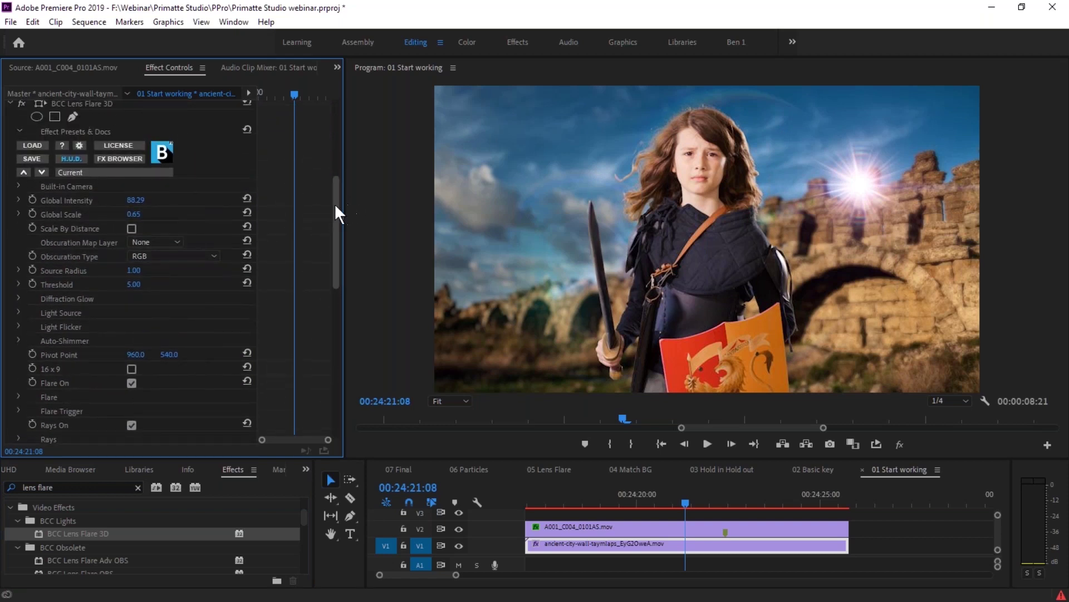
mouse_move(334, 202)
left_mouse_down()
mouse_move(336, 374)
mouse_move(319, 193)
left_mouse_up()
scroll(155, 216, "up", 1)
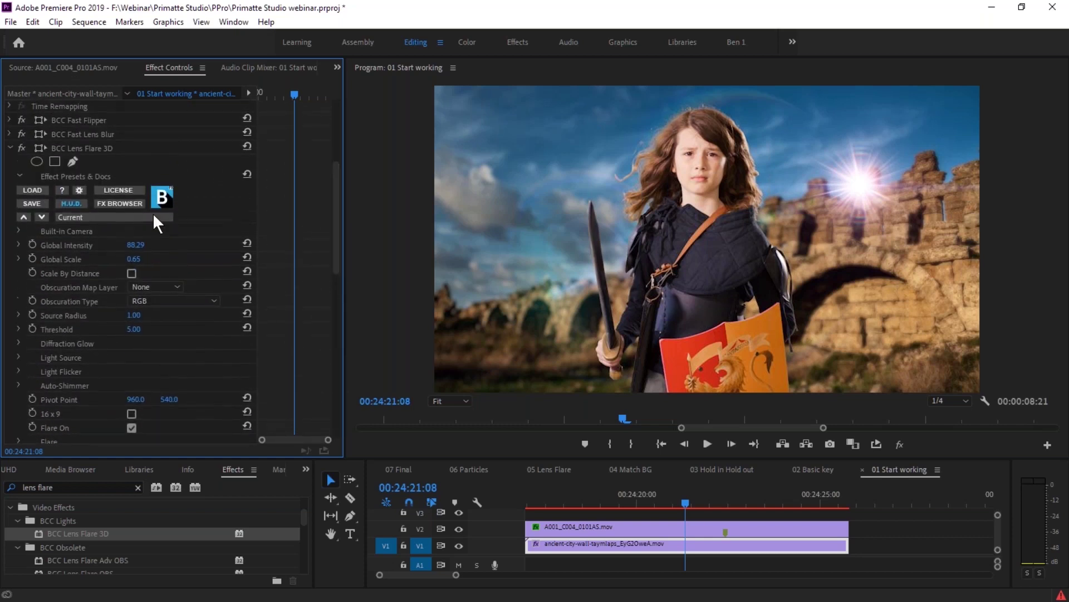
left_click(128, 204)
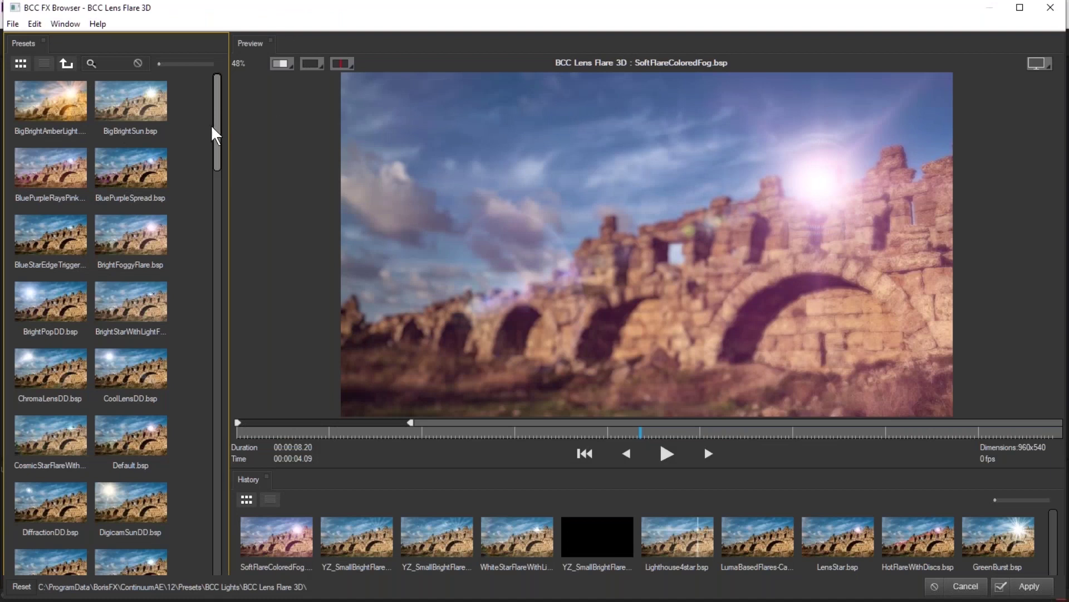
- Preview lens flare presets including Default, DiffractionDD, GreenTactical, GlowLightArray and GreenBurst on the background
left_click_drag(220, 134, 189, 213)
left_click(135, 153)
left_click(39, 214)
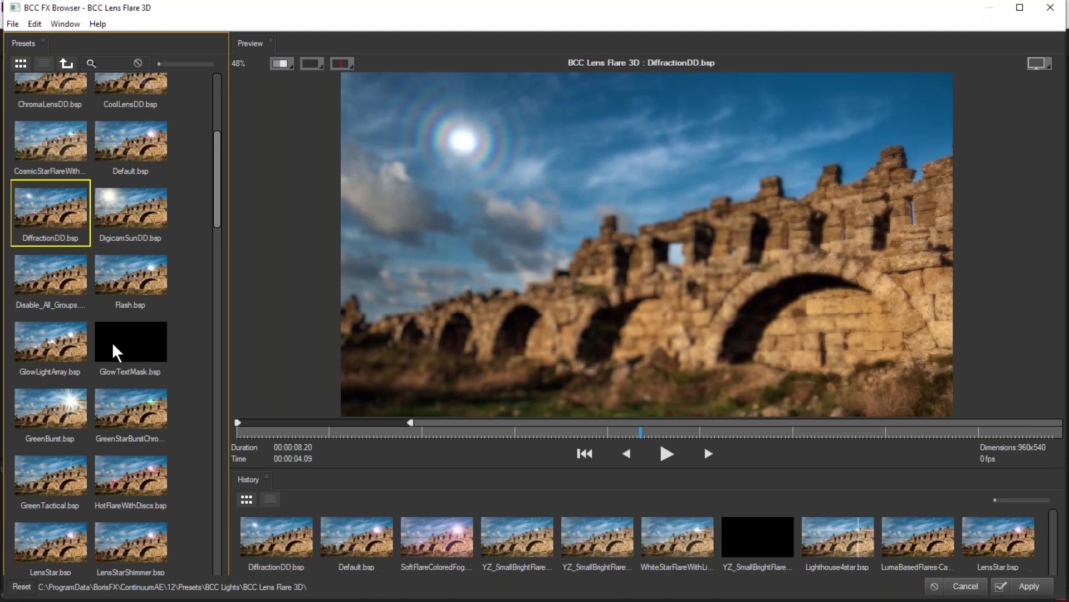
left_click(53, 404)
left_click(128, 415)
left_click(34, 473)
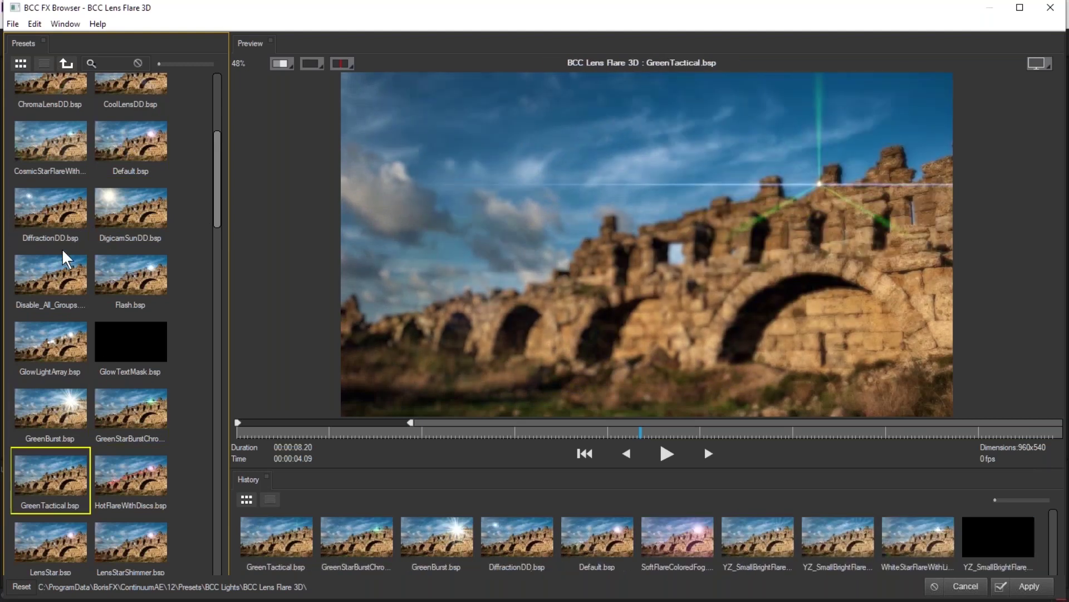
left_click(58, 276)
left_click(50, 345)
left_click(54, 434)
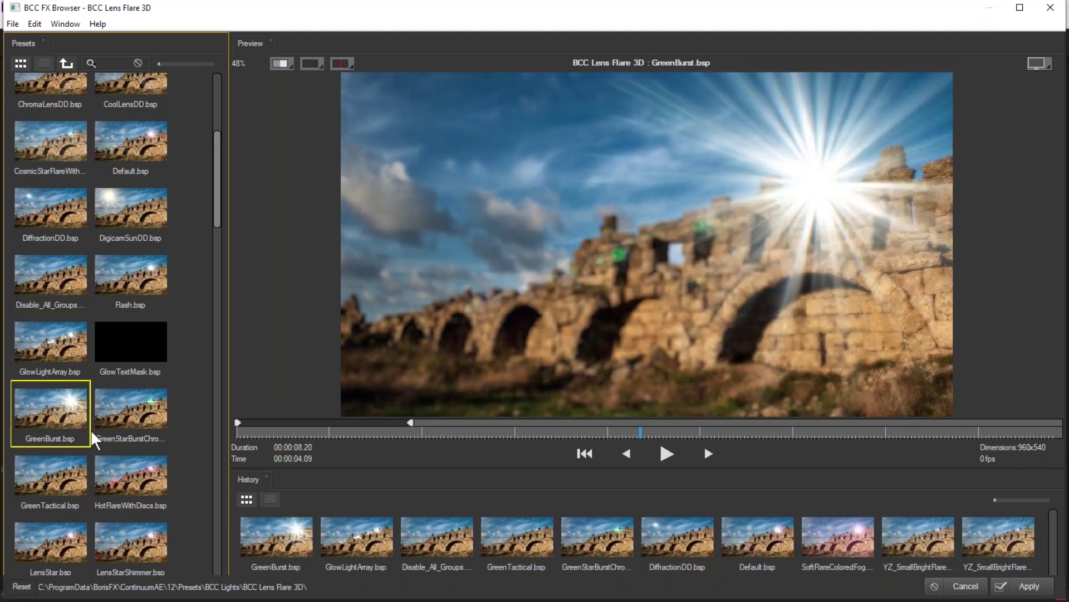
- Preview the CosmicStarFlare, DiffractionDD, HotFlareWithDiscs, GreenTactical, LensStar and LensStarShimmer presets
left_click(56, 148)
left_click(41, 205)
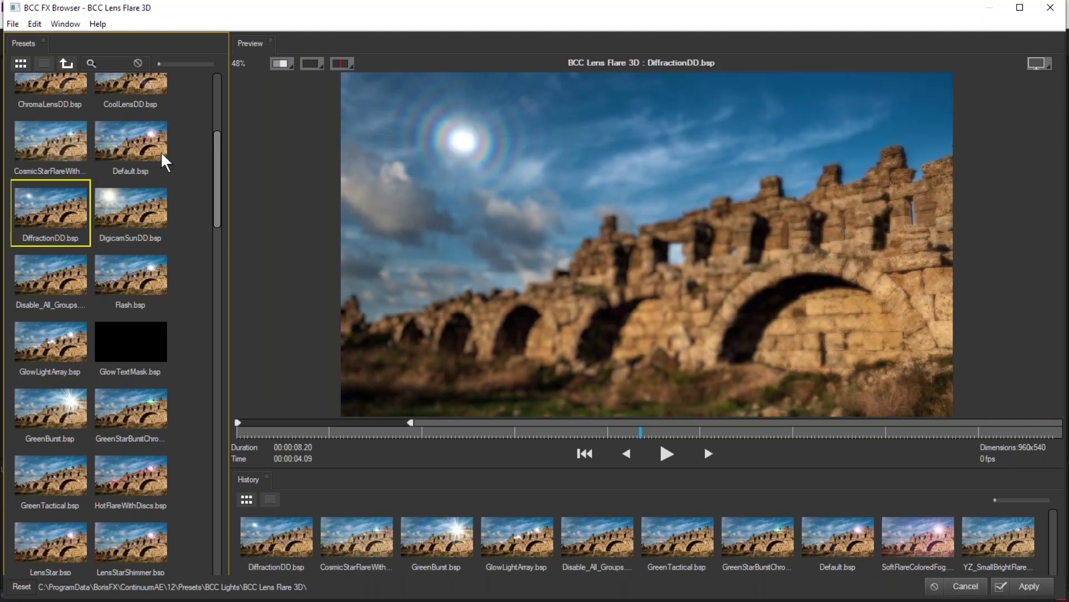
left_click(118, 493)
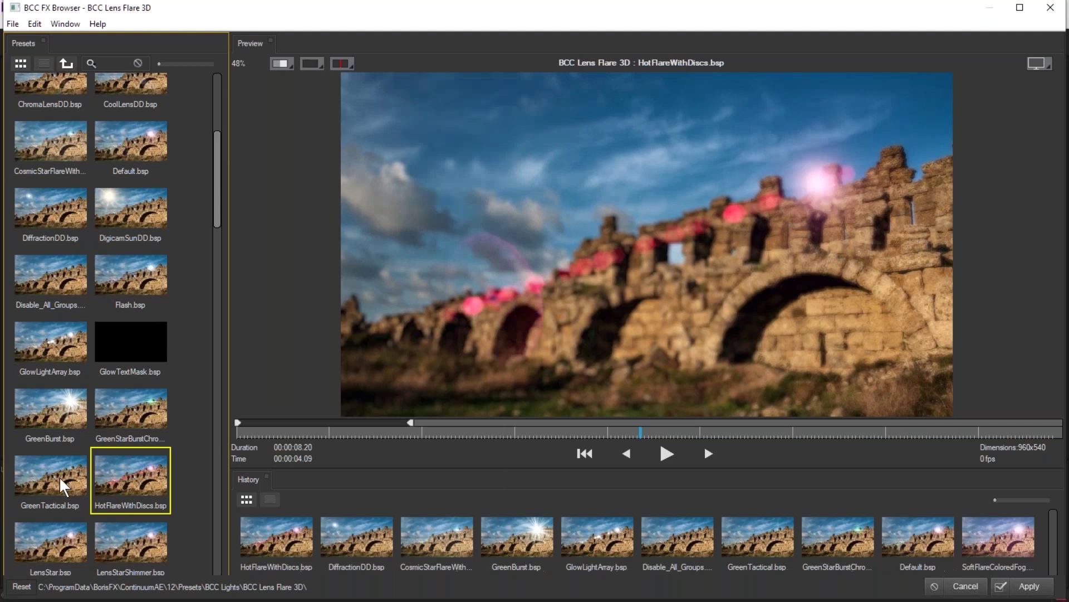
left_click(60, 477)
left_click(52, 537)
left_click(116, 535)
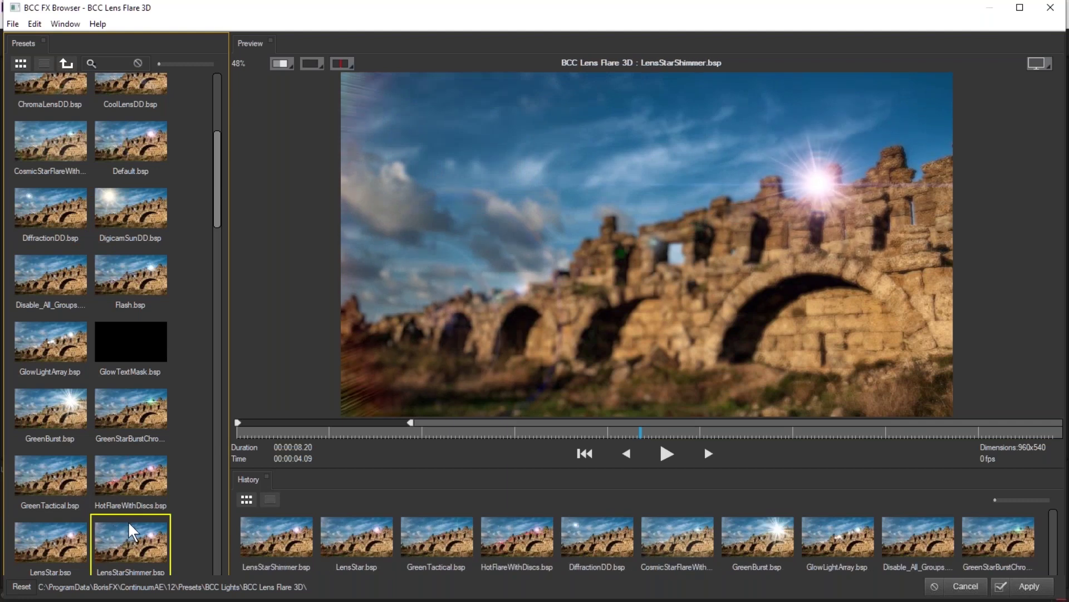
- Preview the SimpleLensDD and SoftFlareColoredFog presets
left_click_drag(220, 210, 223, 382)
left_click(56, 309)
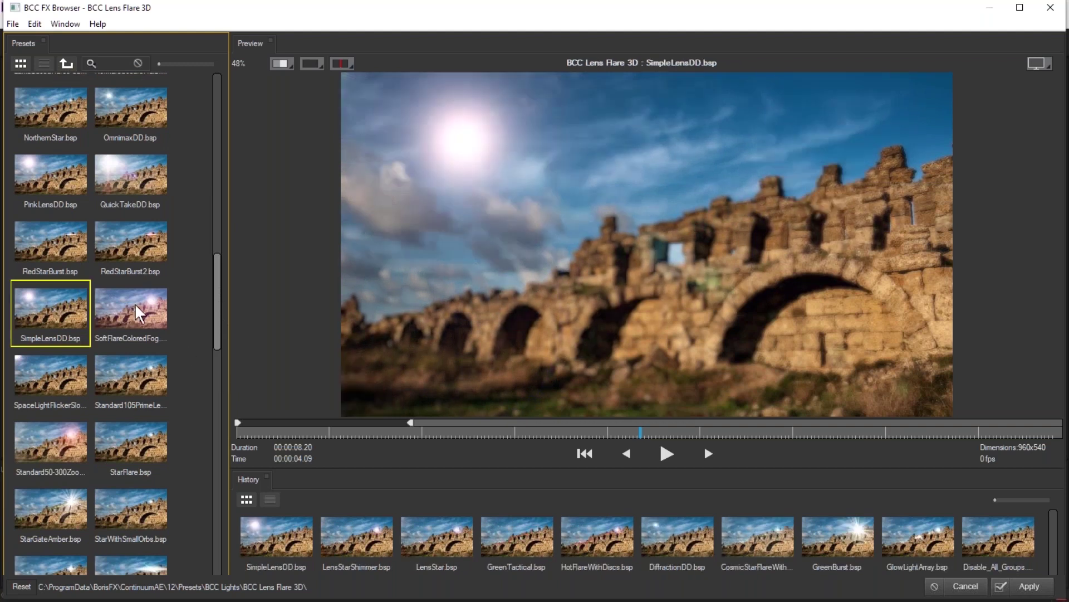
left_click(133, 309)
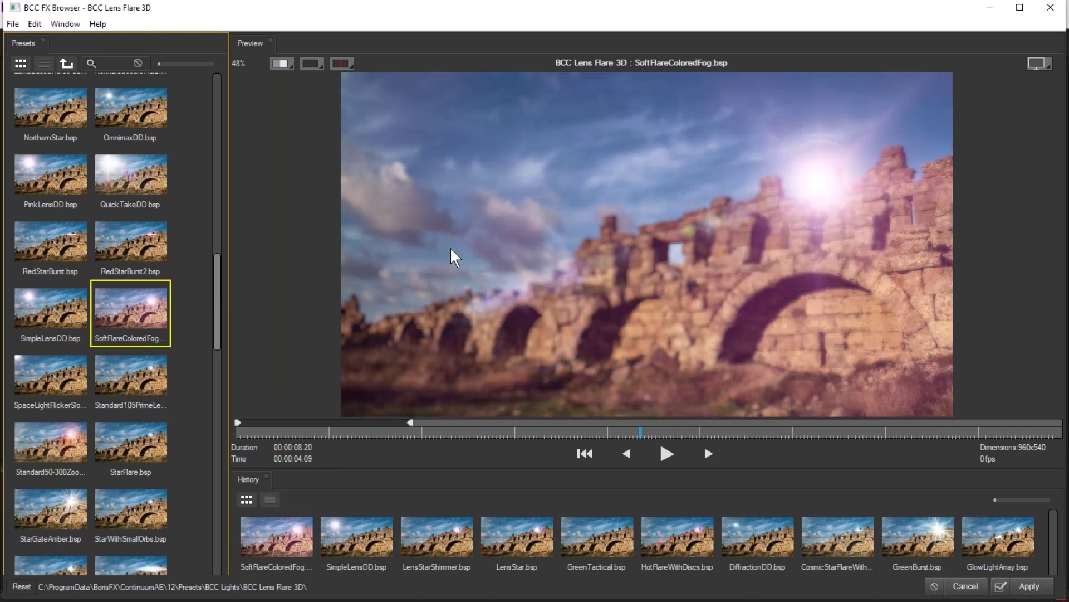
left_click(599, 169)
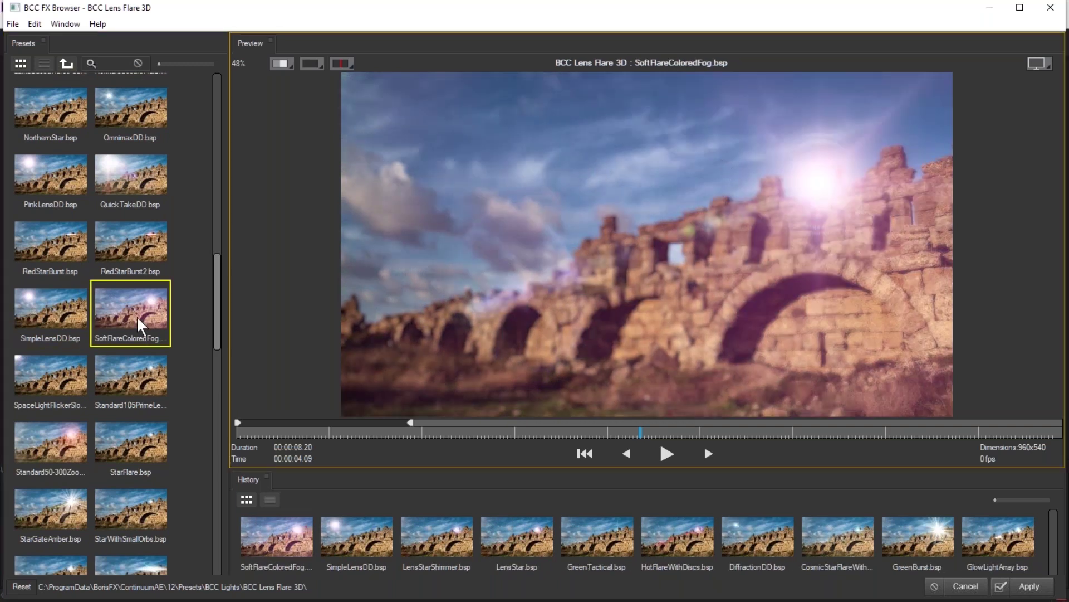
- Compare the BrightFoggyFlare preset with SoftFlareColoredFog, and apply SoftFlareColoredFog to the background's lens flare
left_click(1023, 587)
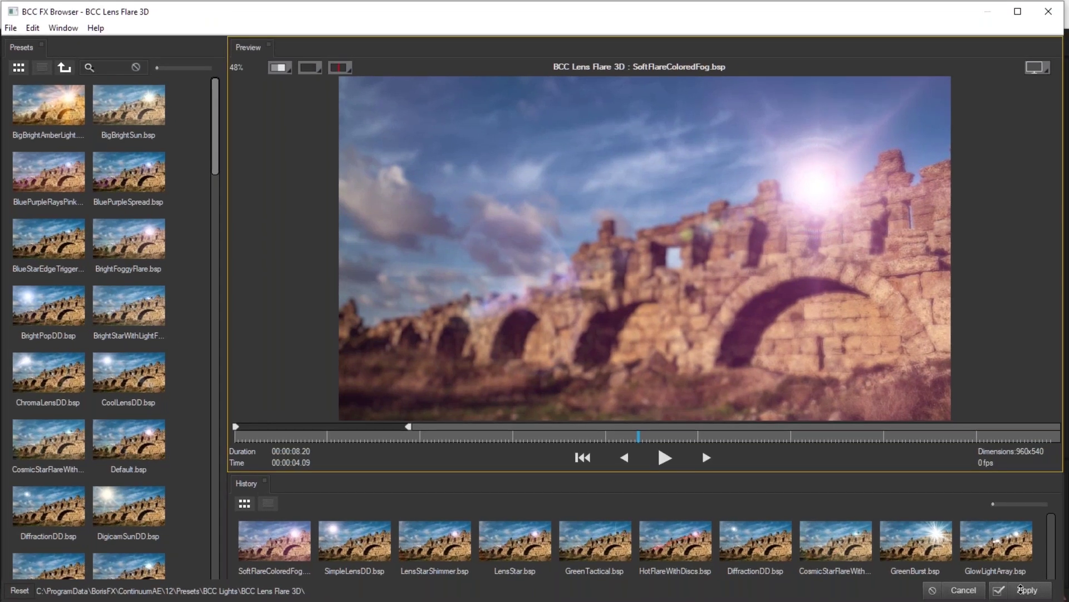
left_click(624, 438)
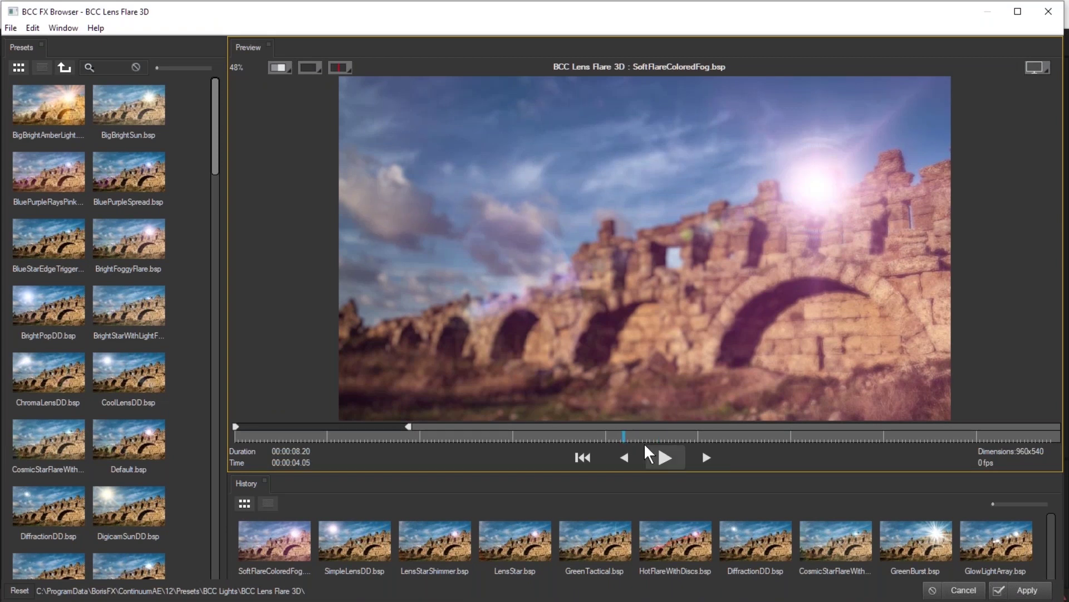
left_click(129, 237)
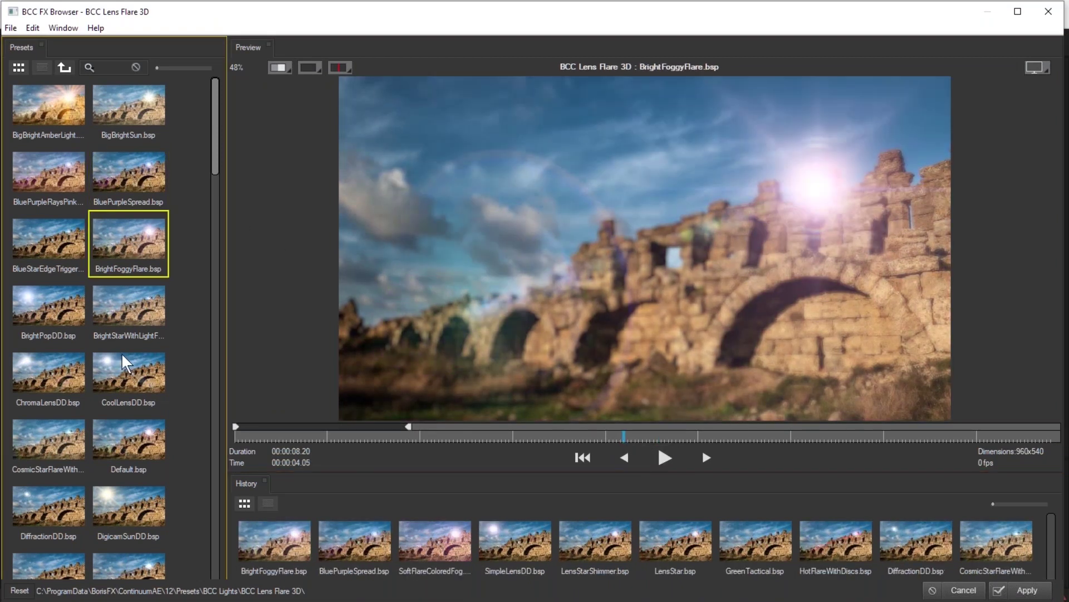
left_click_drag(215, 172, 222, 340)
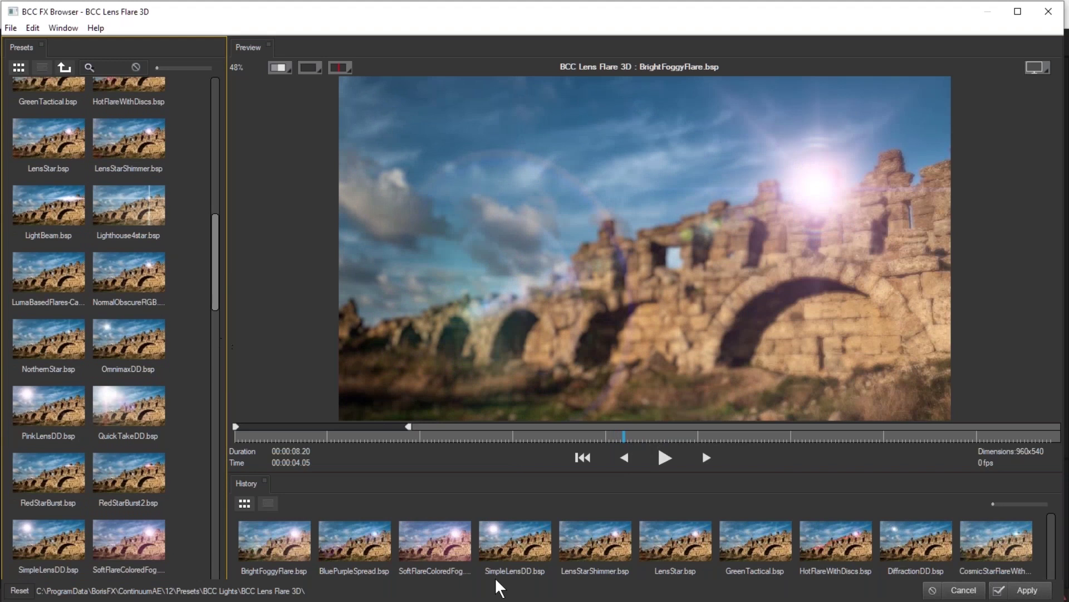
left_click(440, 551)
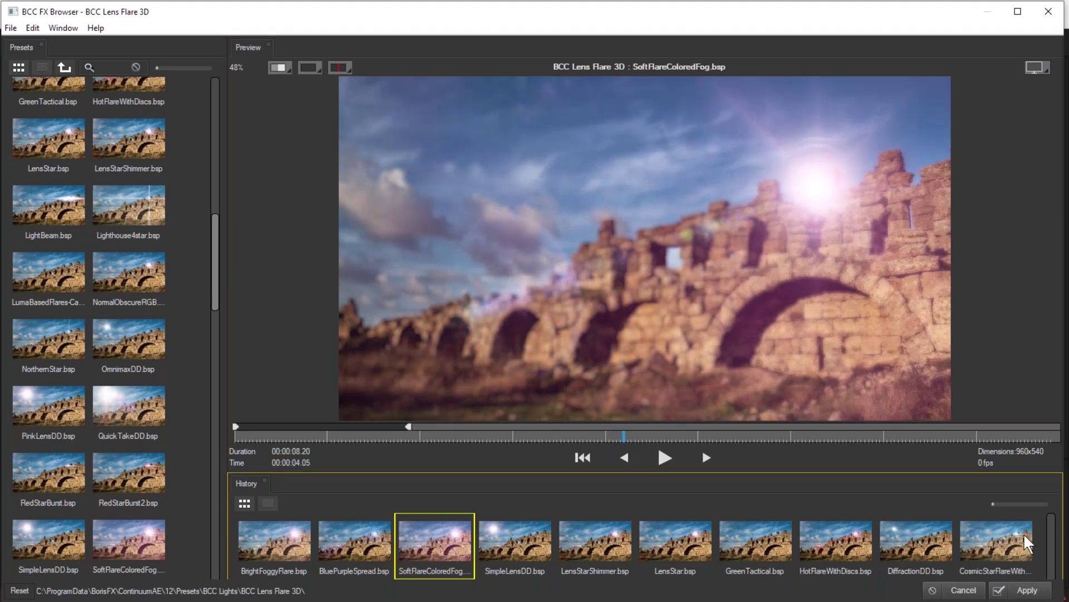
left_click(1023, 589)
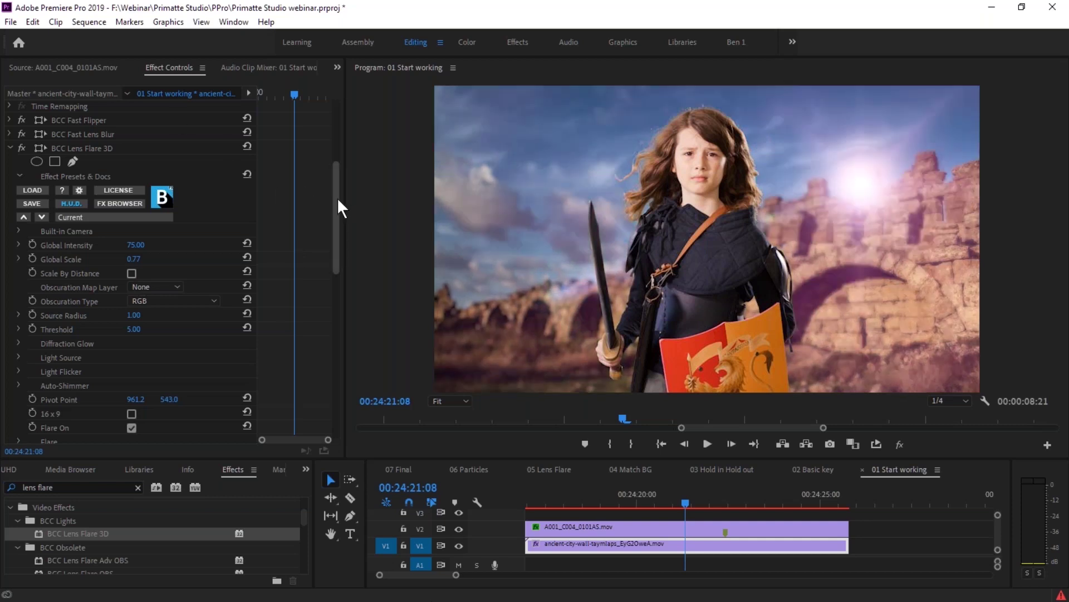
- Turn off the Fog element in the background's BCC Lens Flare 3D effect
left_click(336, 198)
left_click_drag(336, 199, 334, 279)
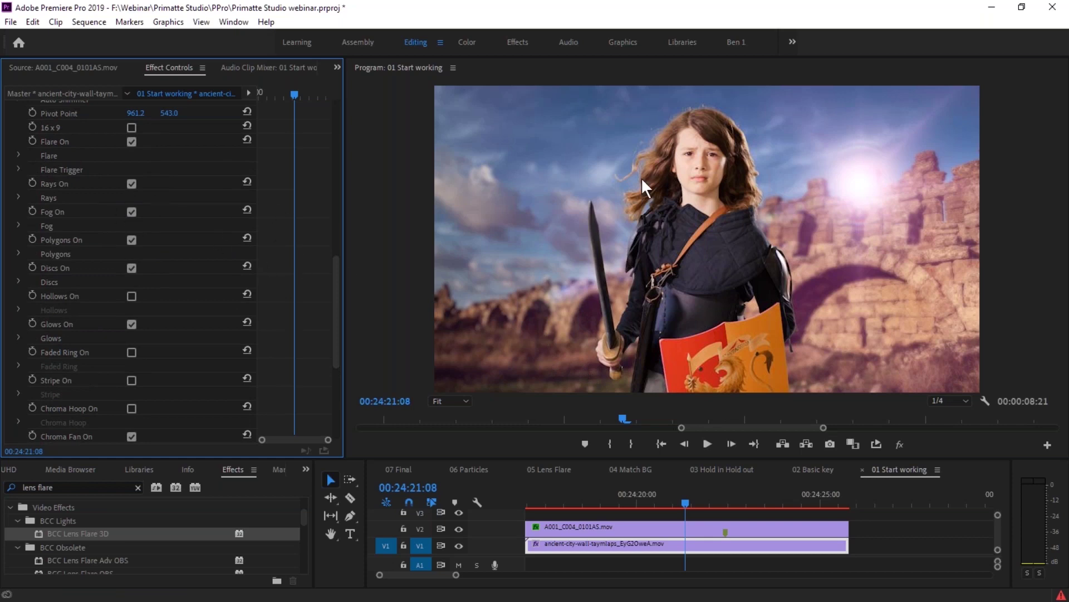
left_click(80, 210)
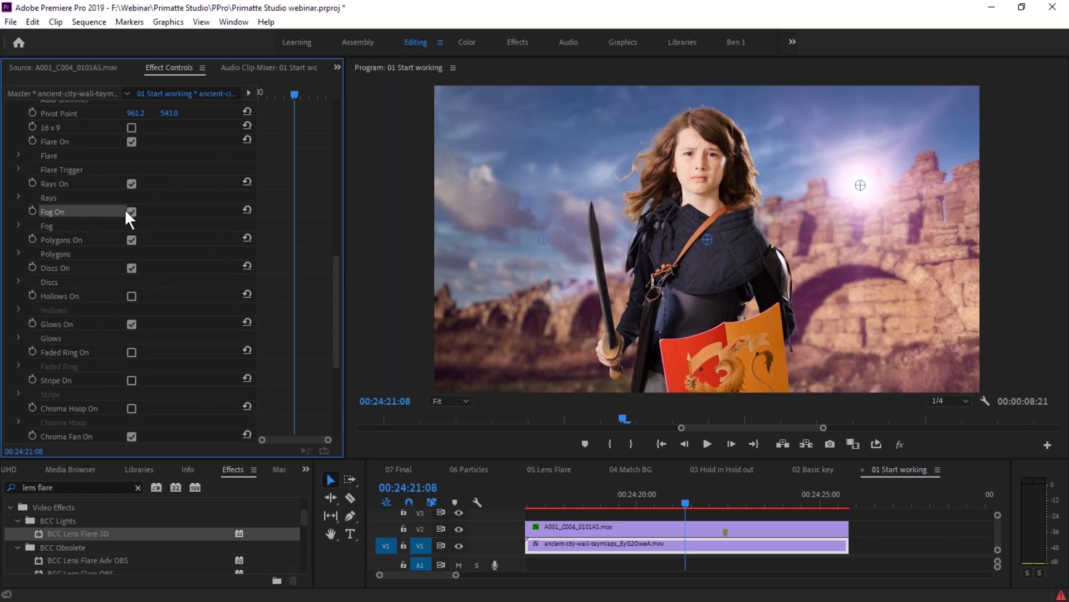
left_click(132, 212)
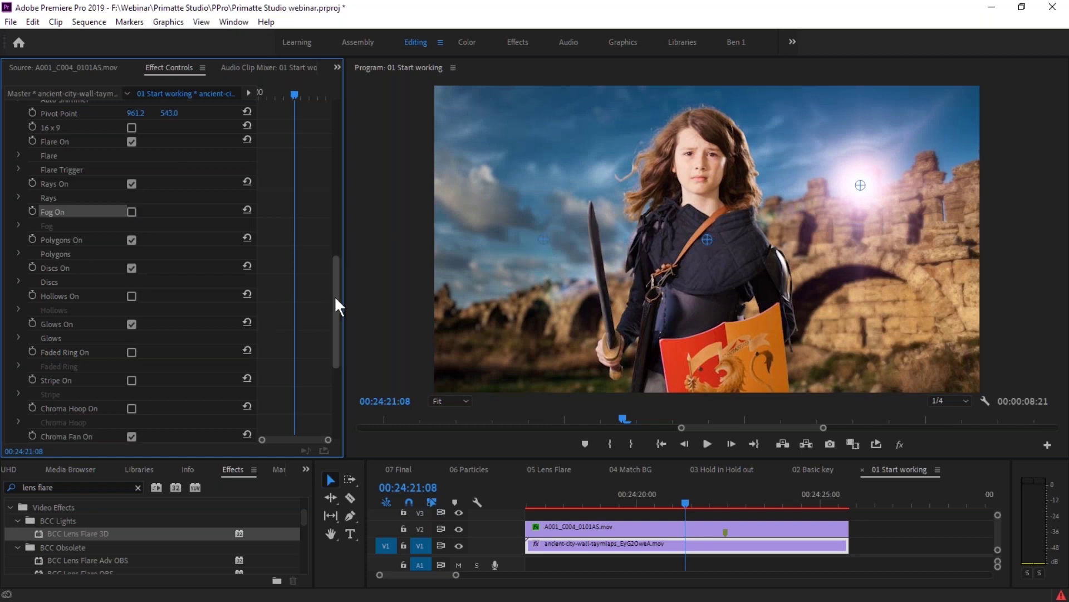
- Change the Flare element's color to a pale peach sampled from the composite image with the eyedropper
scroll(334, 296, "up", 1)
scroll(334, 292, "up", 5)
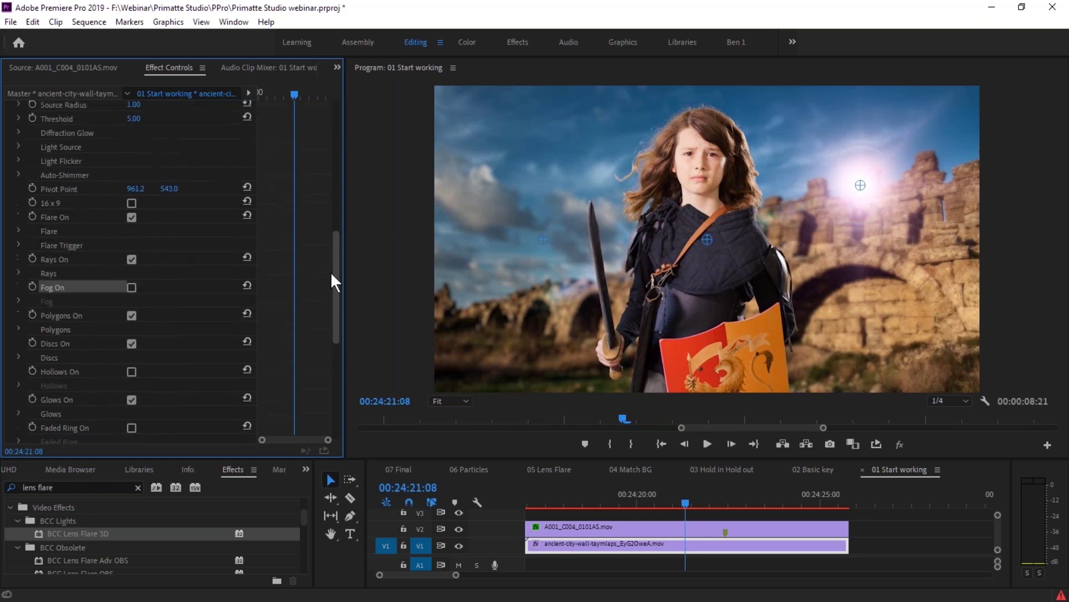
left_click(20, 237)
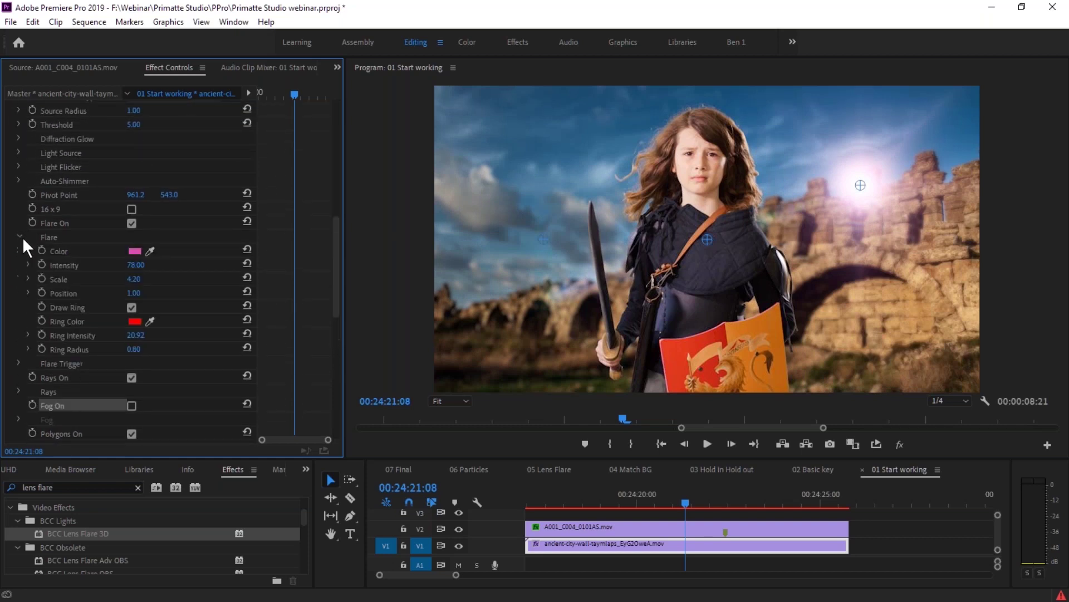
left_click(149, 251)
left_click(747, 136)
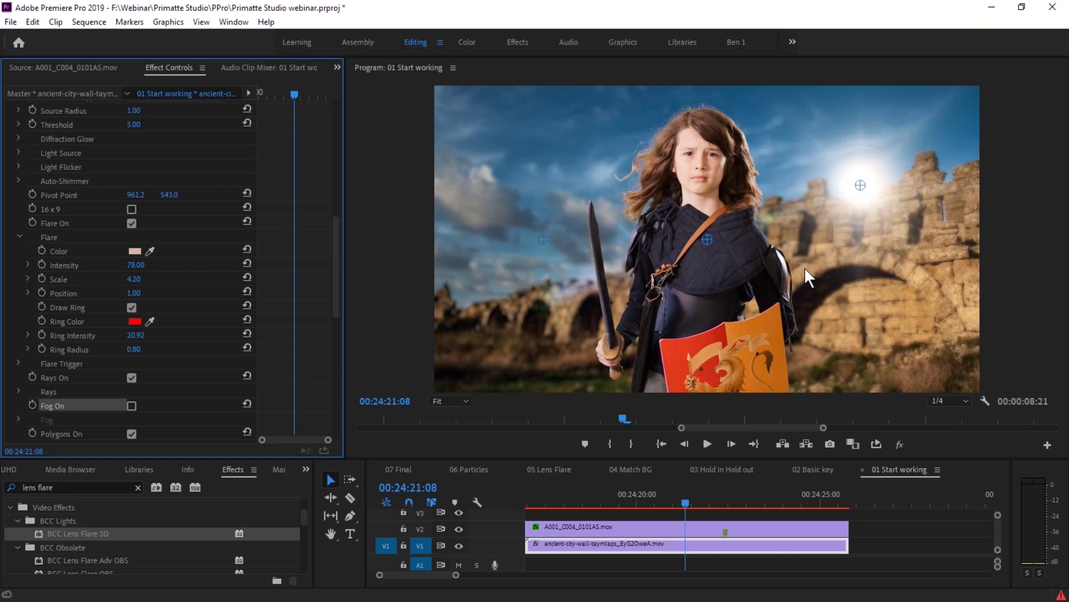
- Hide the V2 foreground track and move the flare's light source into the sky where the subject's head sits
left_click(861, 188)
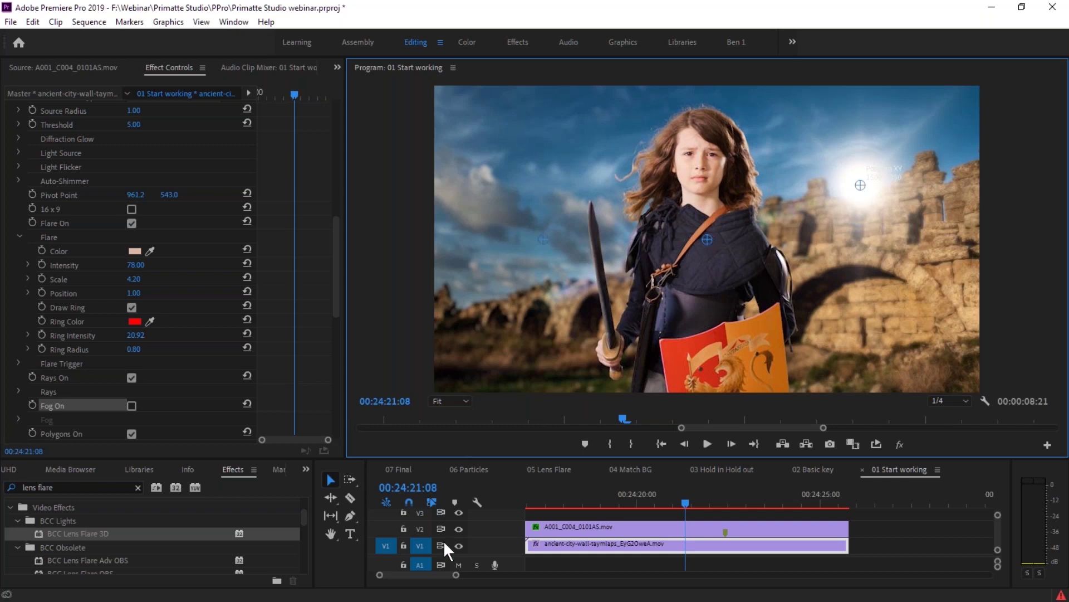
left_click(458, 530)
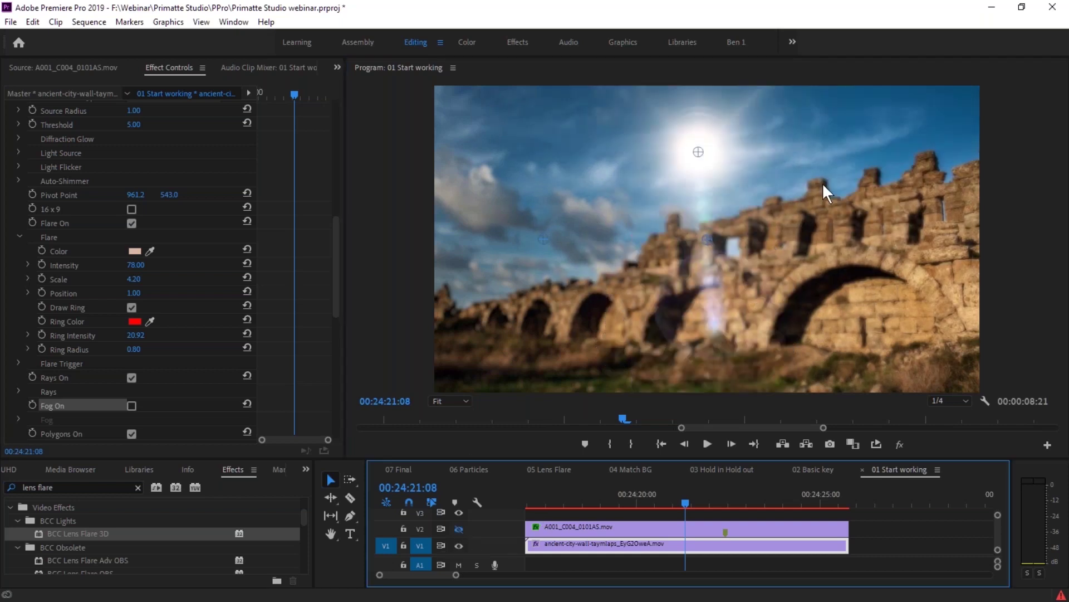
left_click(694, 152)
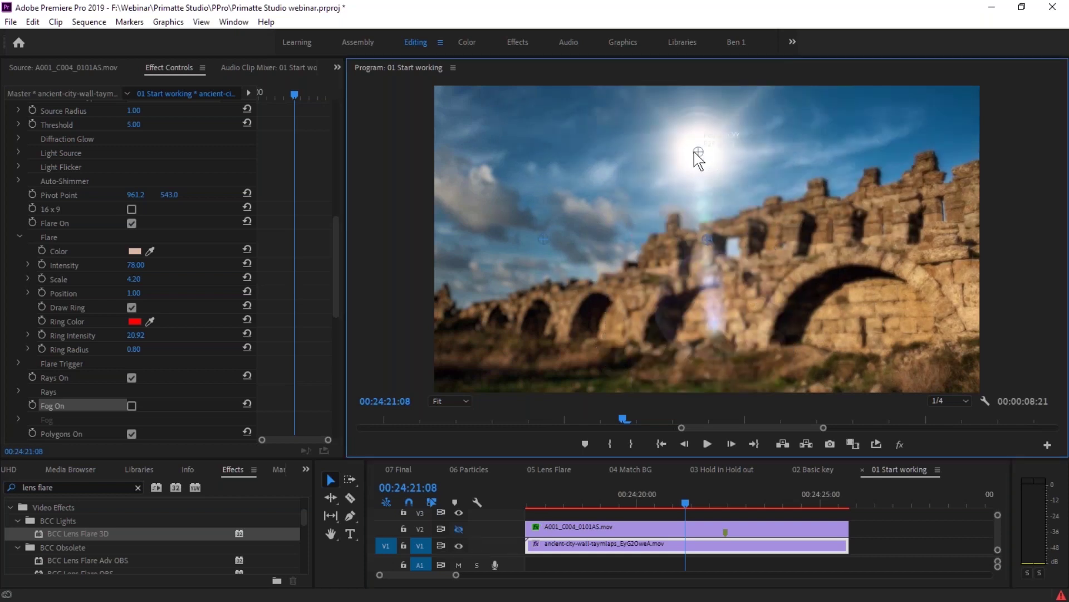
left_click_drag(694, 152, 699, 162)
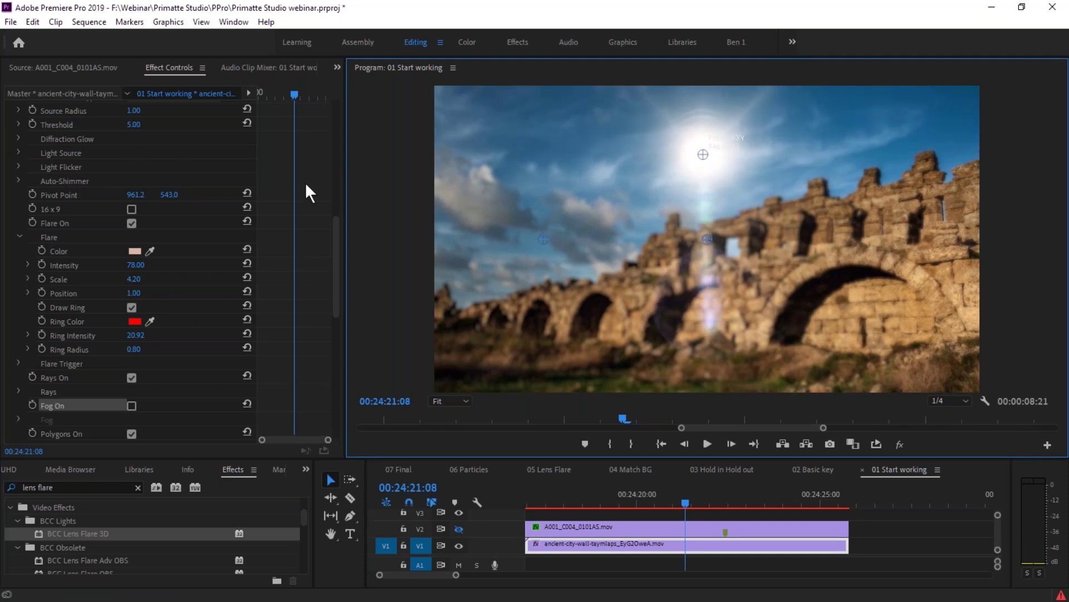
- Set the lens flare's Global Scale to 2.17 and its Global Intensity to 34
left_click_drag(336, 228, 123, 180)
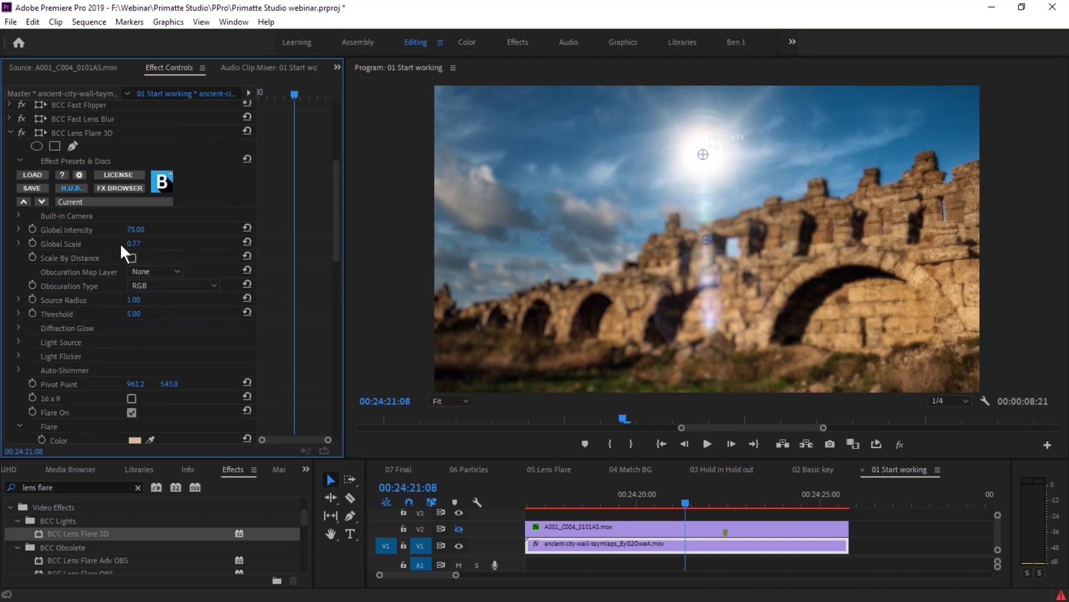
mouse_move(133, 244)
left_mouse_down()
mouse_move(155, 245)
mouse_move(146, 245)
left_mouse_up()
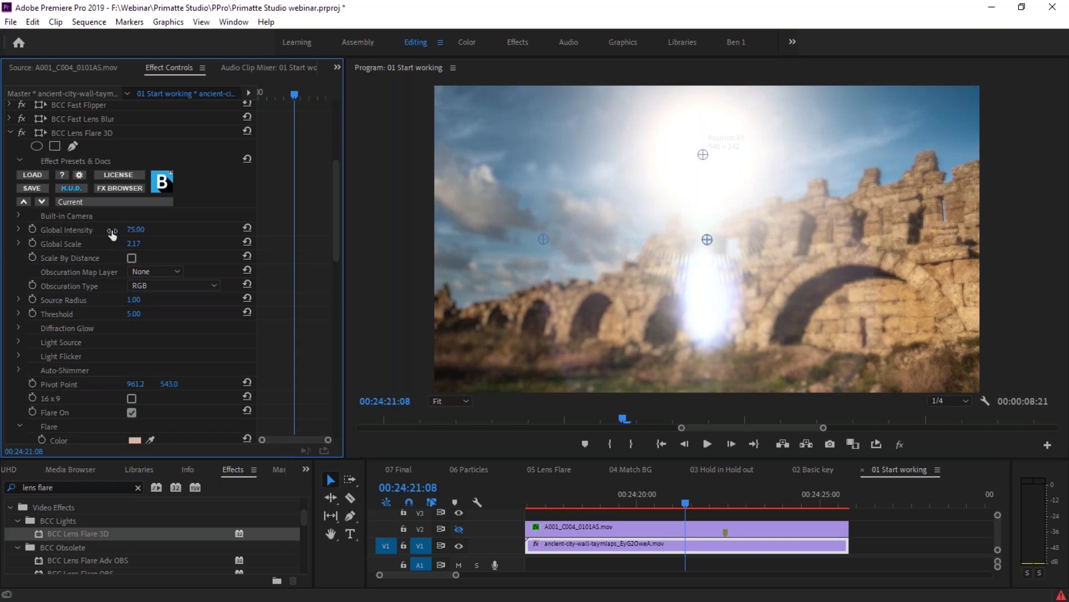
left_click(136, 229)
type("29")
key("Return")
left_click_drag(107, 235, 110, 235)
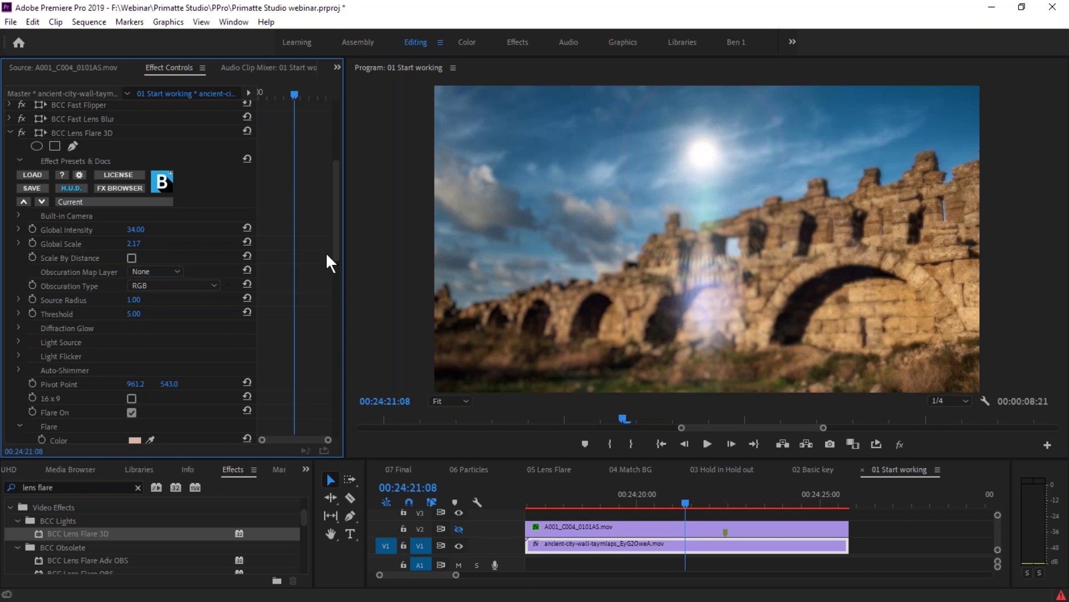
- Toggle the Chroma Fan off and on to check its effect, and set its Angle to 101°
left_click_drag(336, 233, 293, 393)
scroll(59, 312, "up", 1)
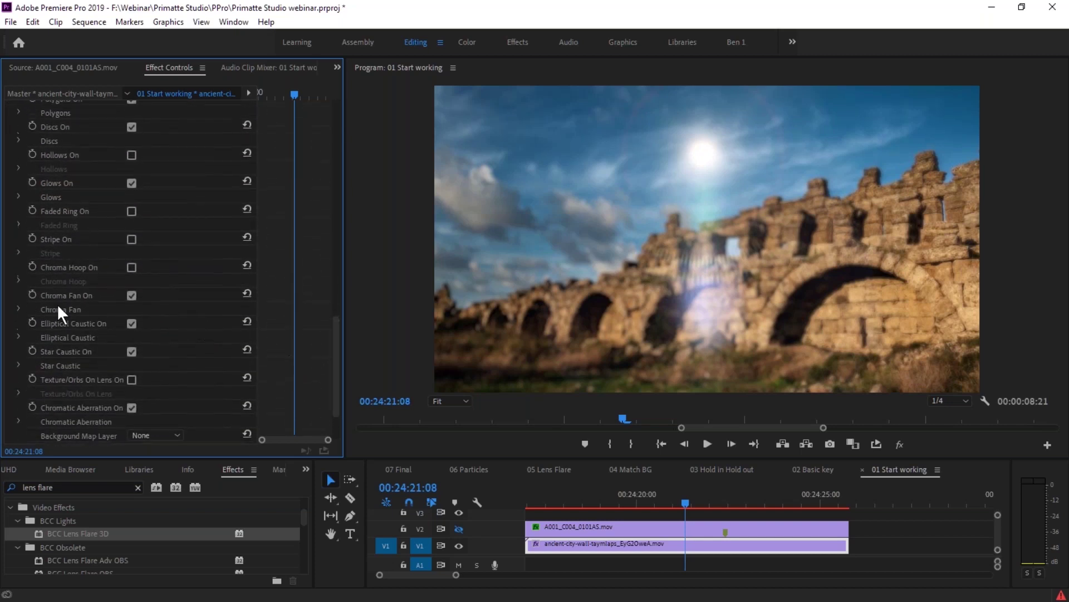
left_click(18, 307)
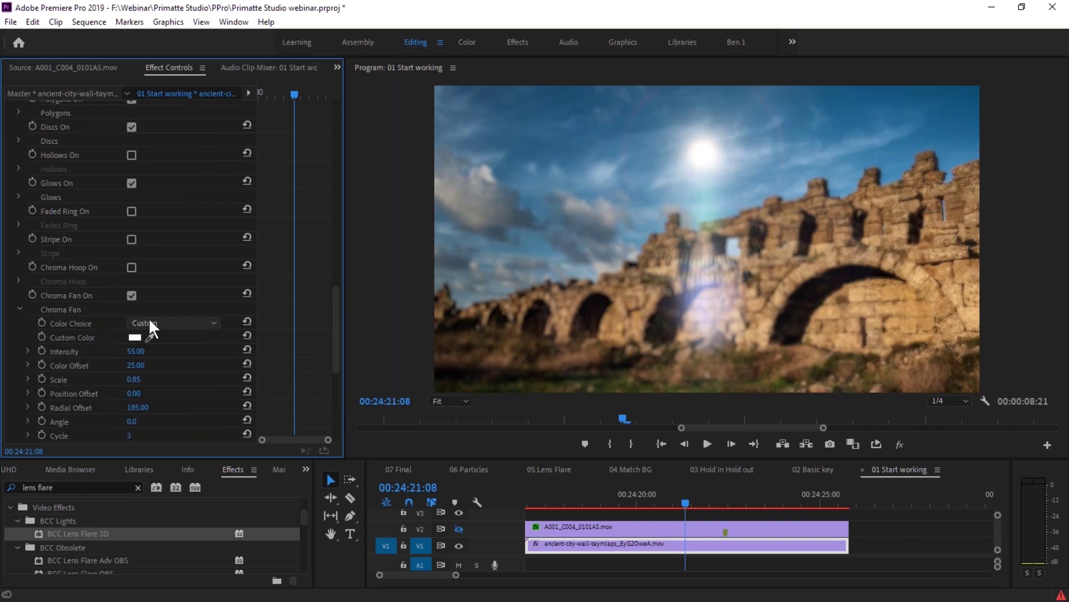
left_click(132, 295)
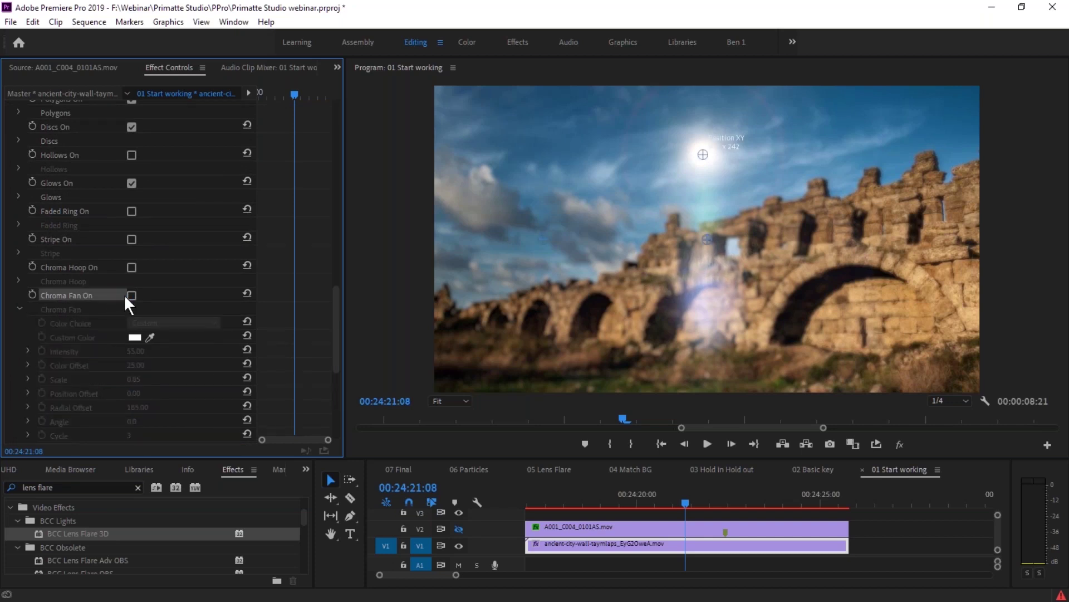
left_click(131, 295)
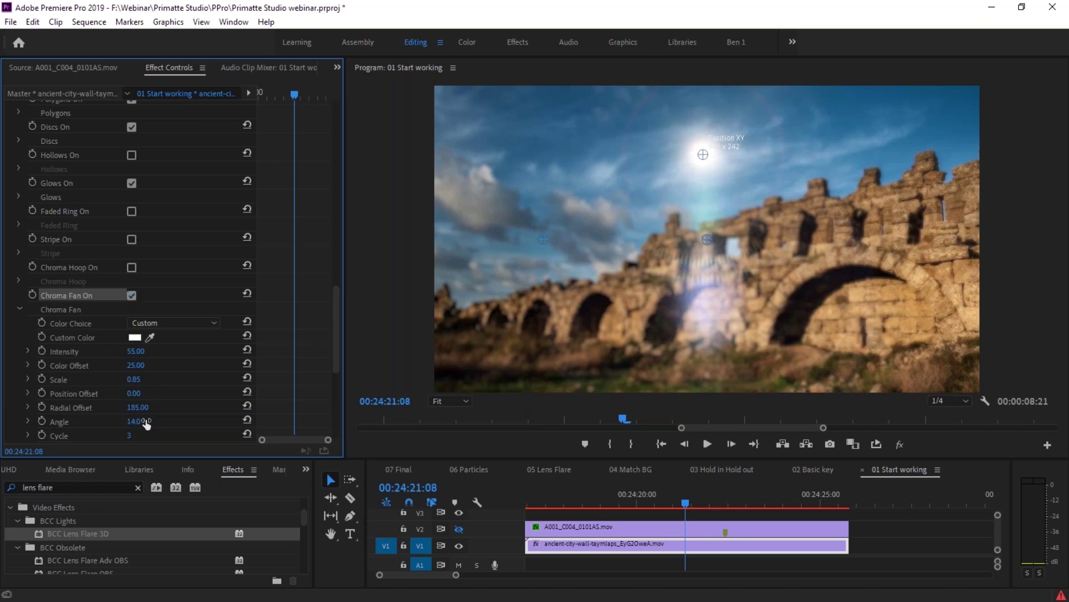
left_click_drag(132, 421, 199, 422)
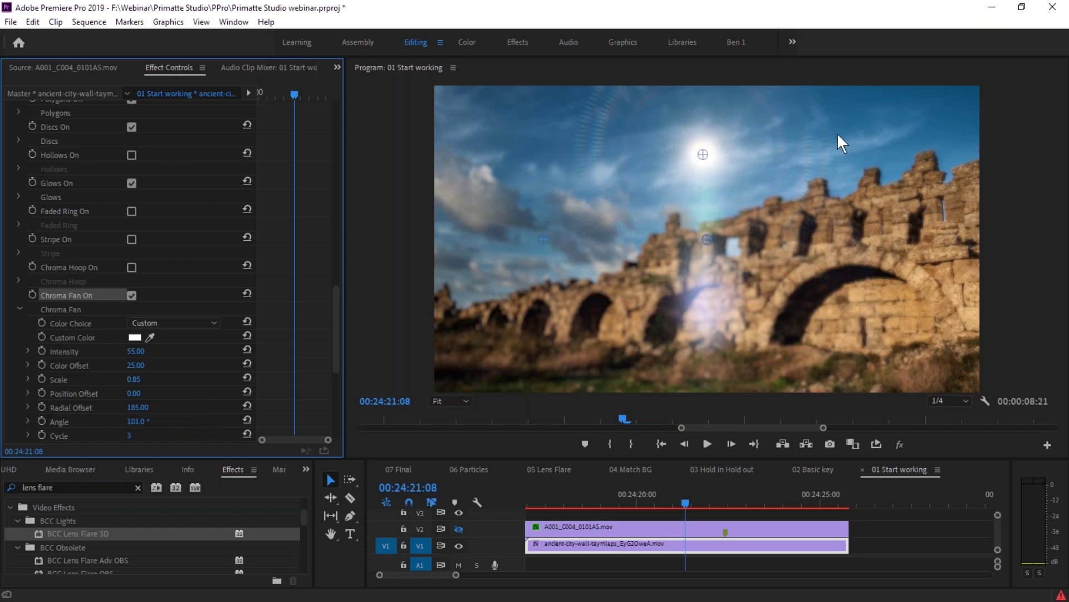
- Show the V2 foreground track again and check the composite at 00:24:22:16 and 00:24:24:04
left_click(459, 528)
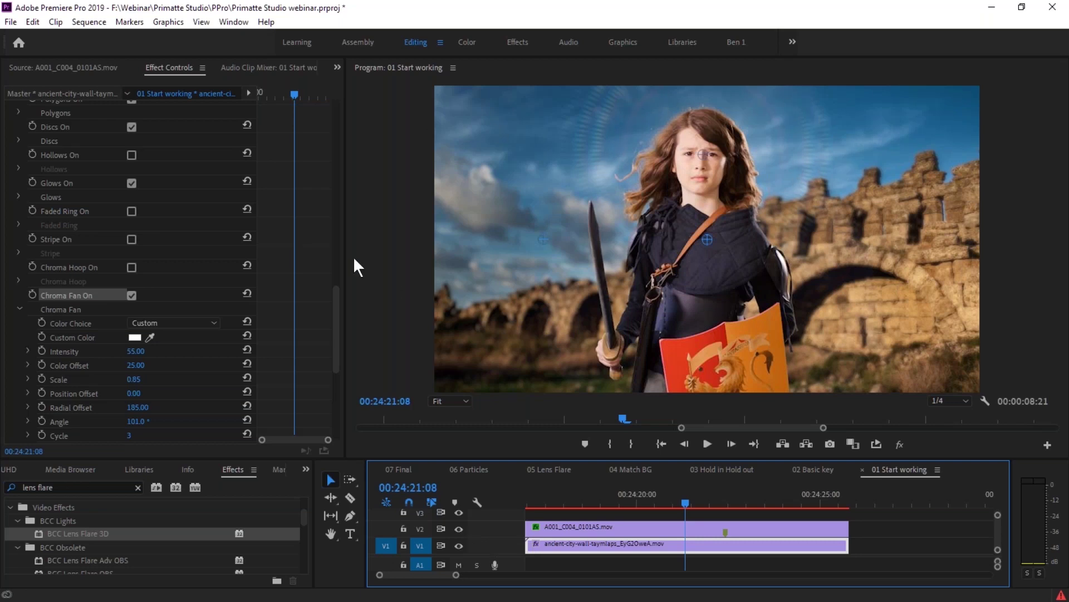
left_click_drag(333, 309, 335, 357)
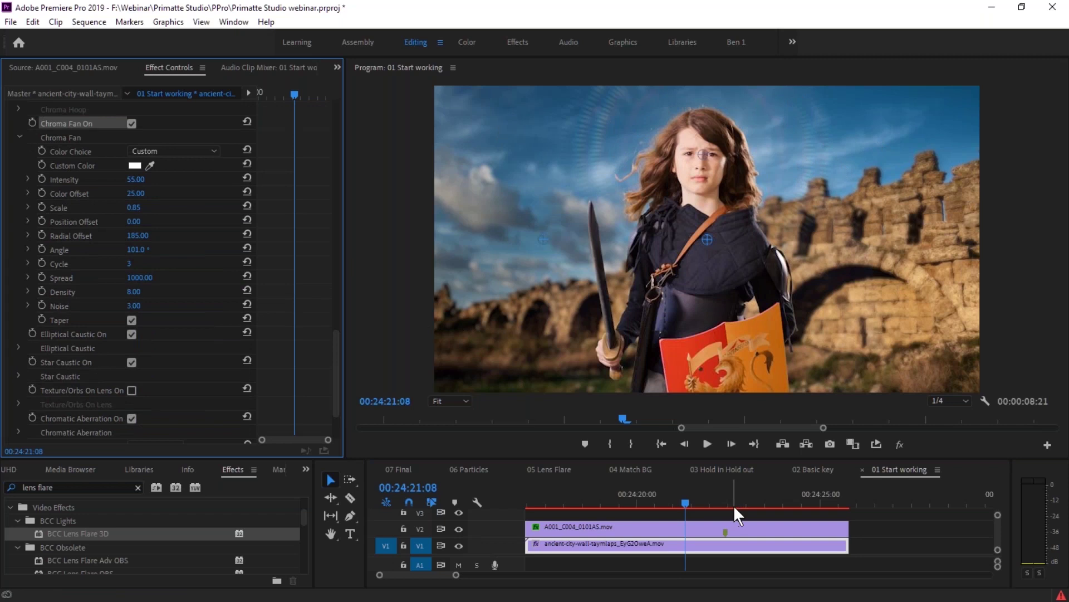
left_click(734, 505)
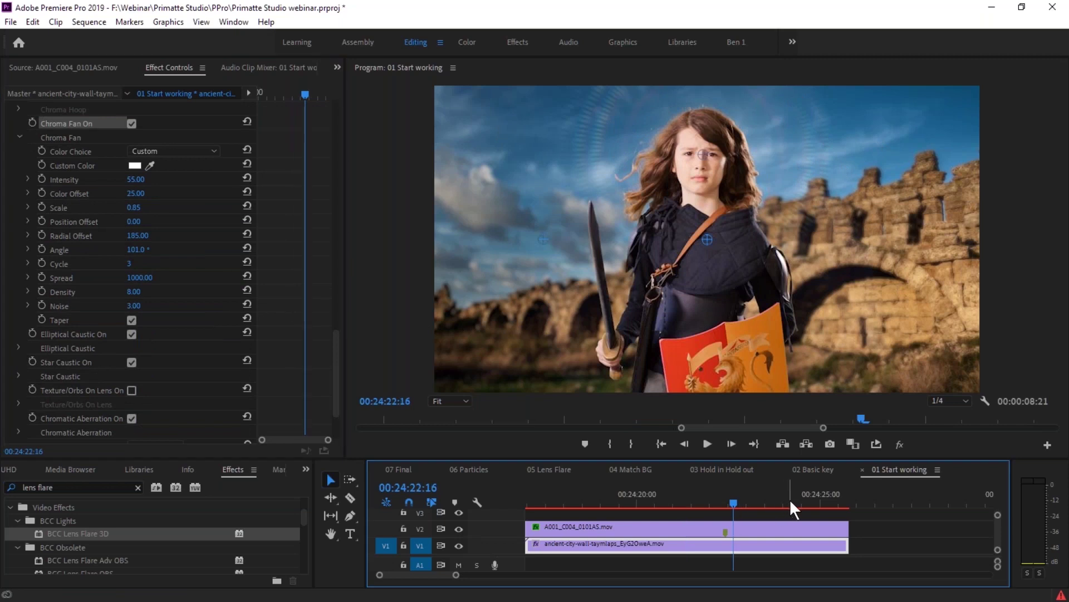
left_click(790, 501)
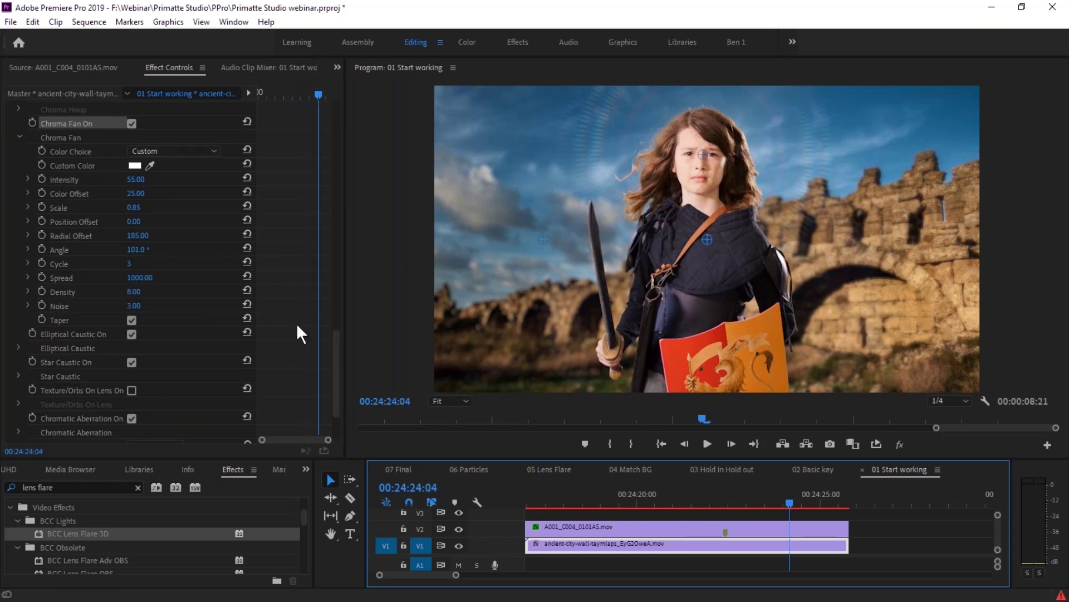
- Set the lens flare's Global Intensity to 48
left_click_drag(336, 342, 337, 175)
left_click(136, 165)
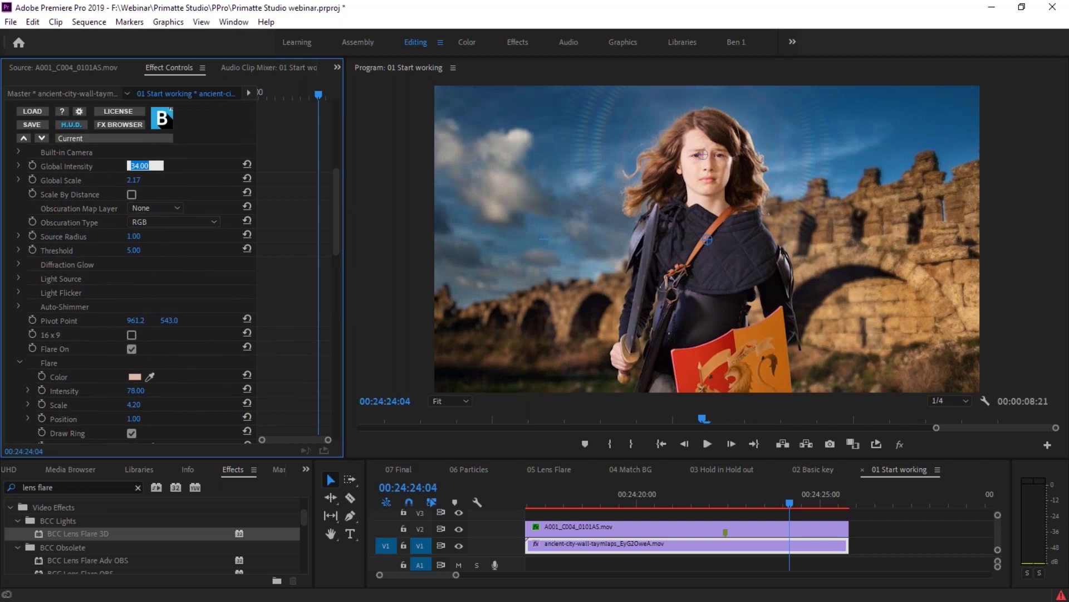
type("48")
key("Return")
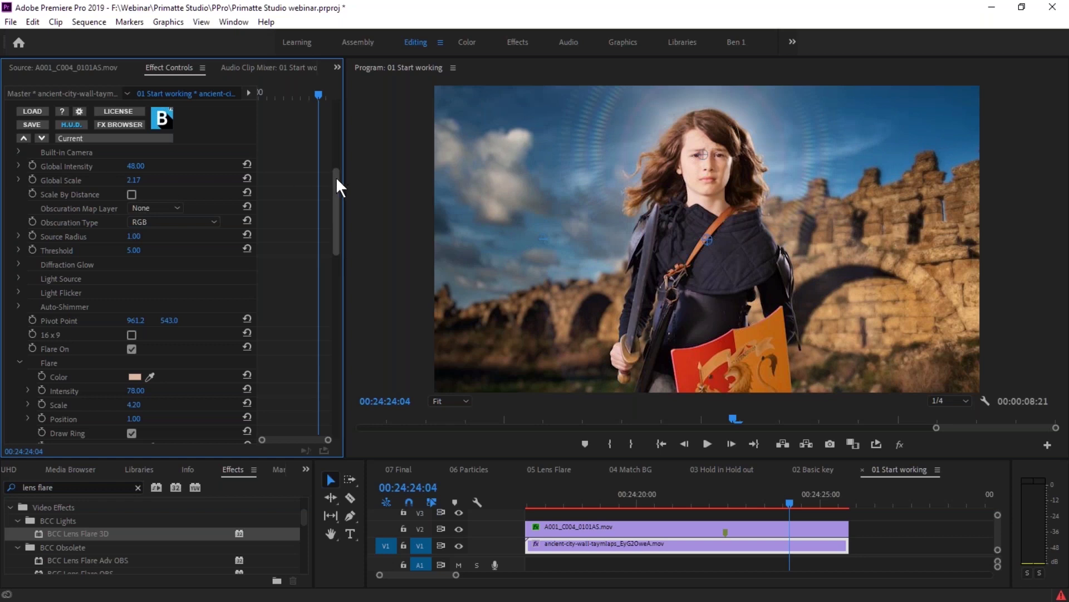
- Collapse the BCC Lens Flare 3D settings, and save the project after giving the timeline more height
left_click_drag(336, 176, 334, 149)
scroll(37, 207, "up", 2)
left_click(11, 195)
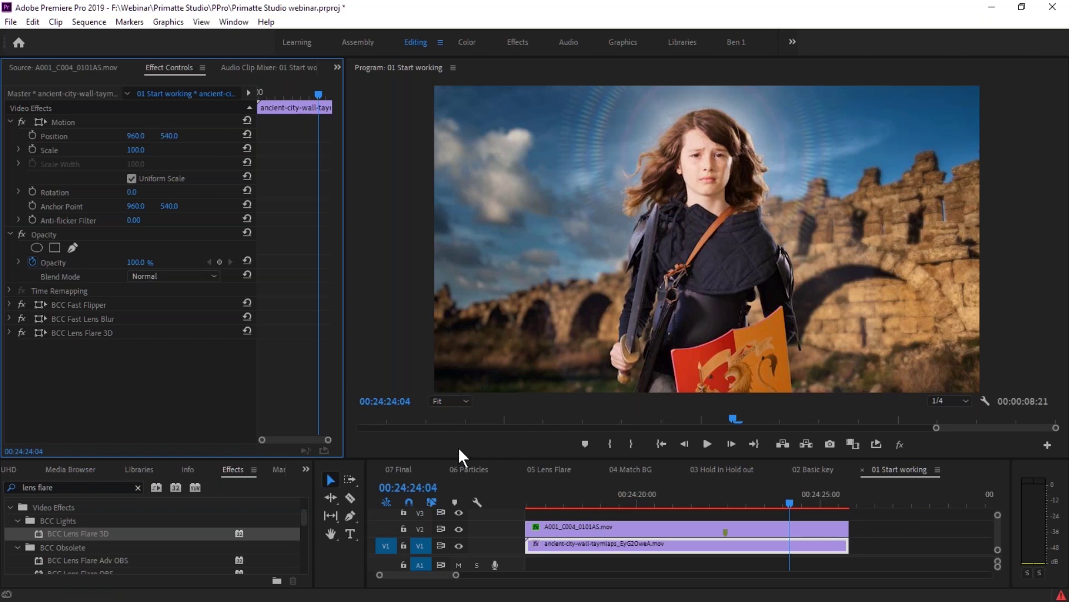
left_click_drag(458, 458, 458, 414)
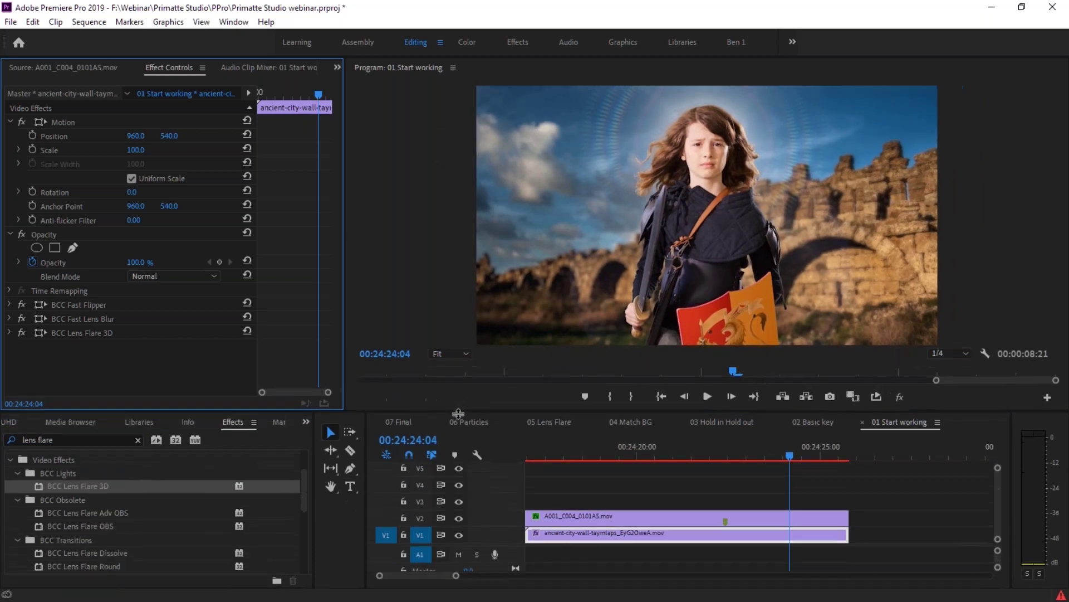
key("ctrl+s")
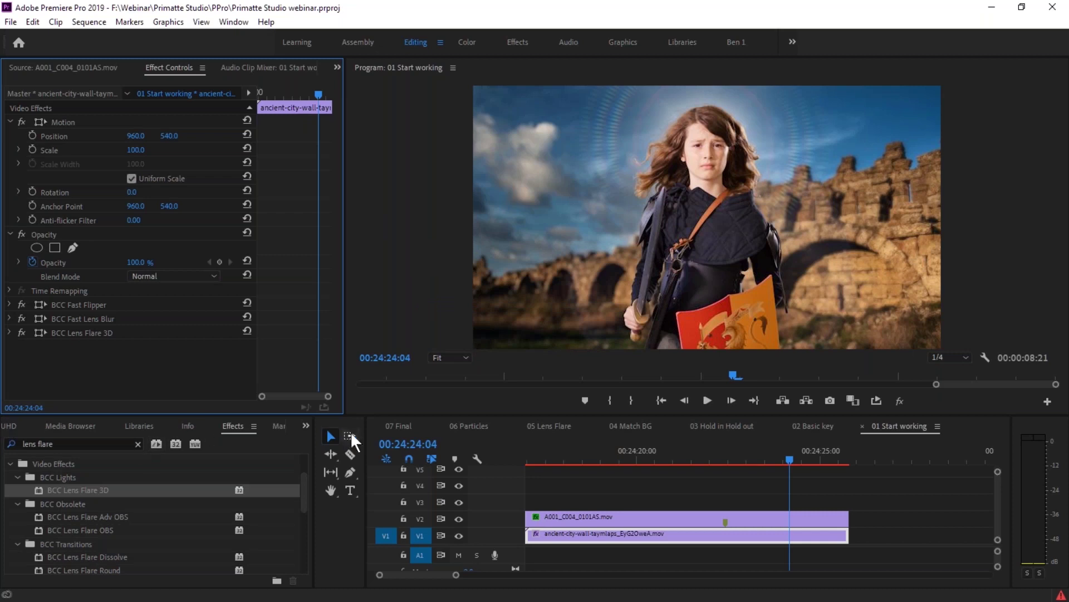
- Place the Adjustment Layer from the project's Solids bin on track V3 above the foreground clip
left_click(17, 426)
left_click(21, 427)
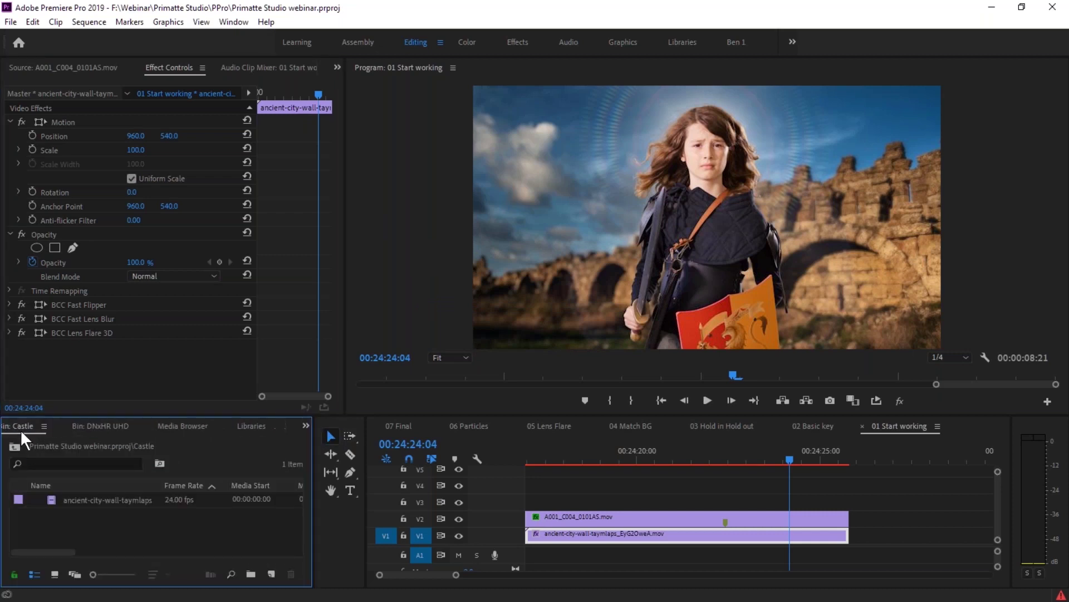
left_click(16, 424)
left_click(16, 423)
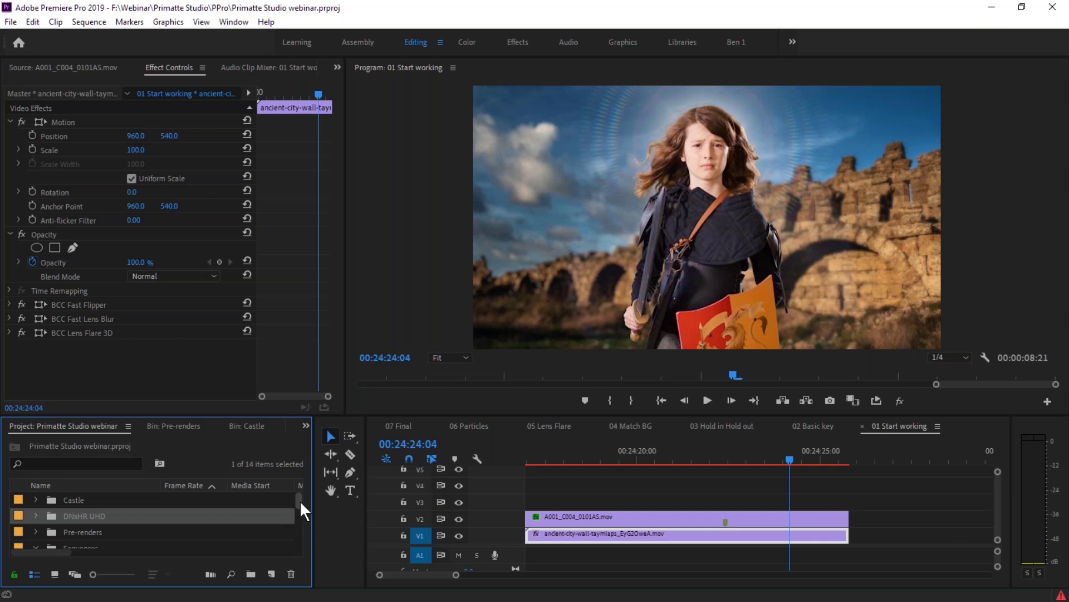
scroll(299, 517, "down", 5)
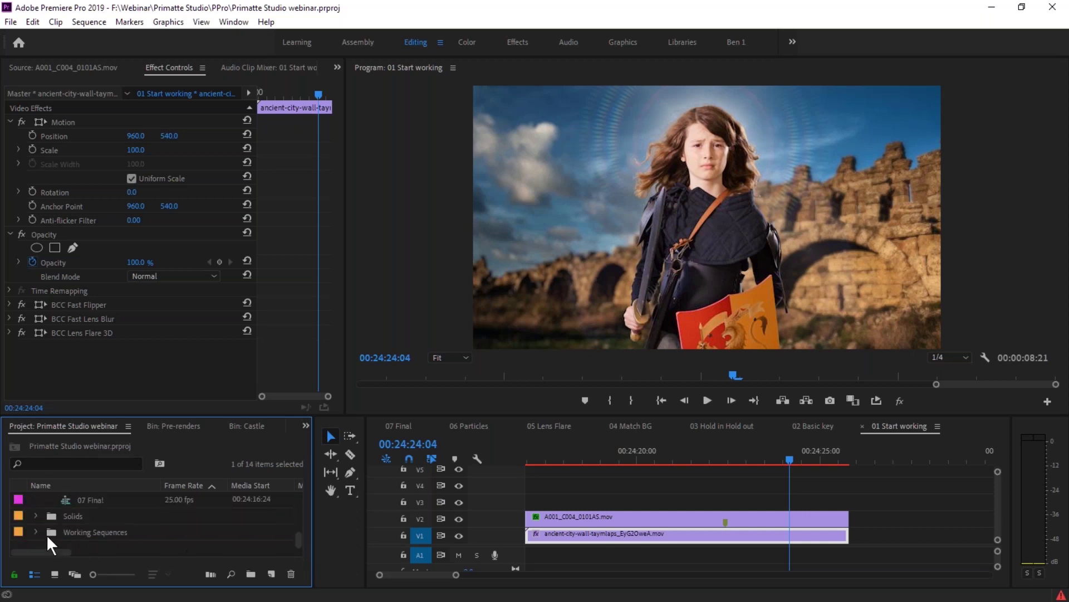
left_click(36, 515)
left_click(36, 515)
left_click(34, 514)
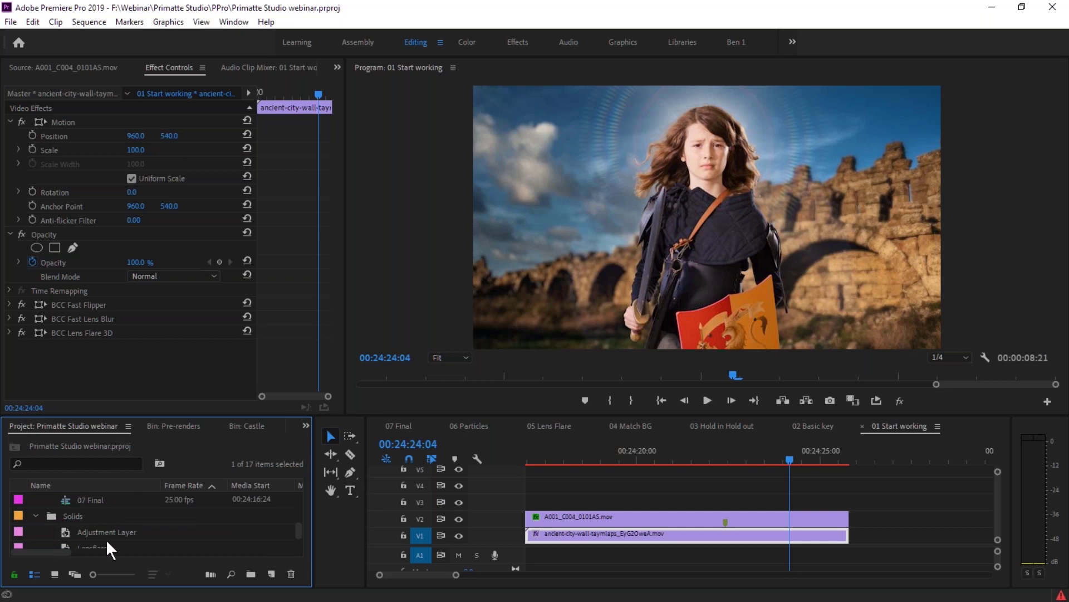
left_click_drag(106, 540, 557, 501)
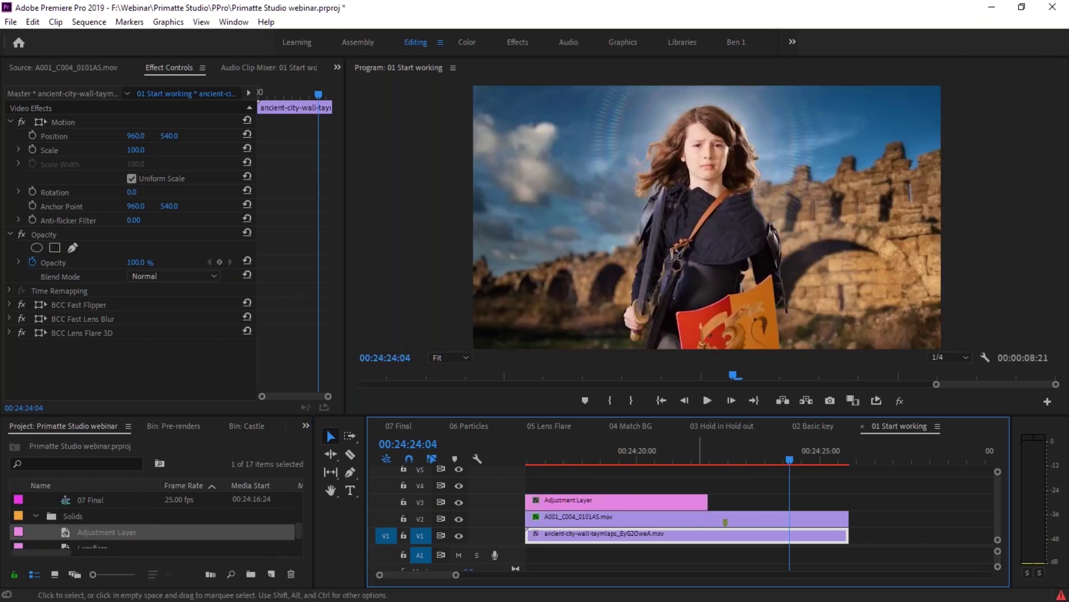
- Extend the adjustment layer on V3 to the end of the clips below, and move the playhead to 00:24:18:22
left_click_drag(708, 500, 843, 501)
left_click(723, 456)
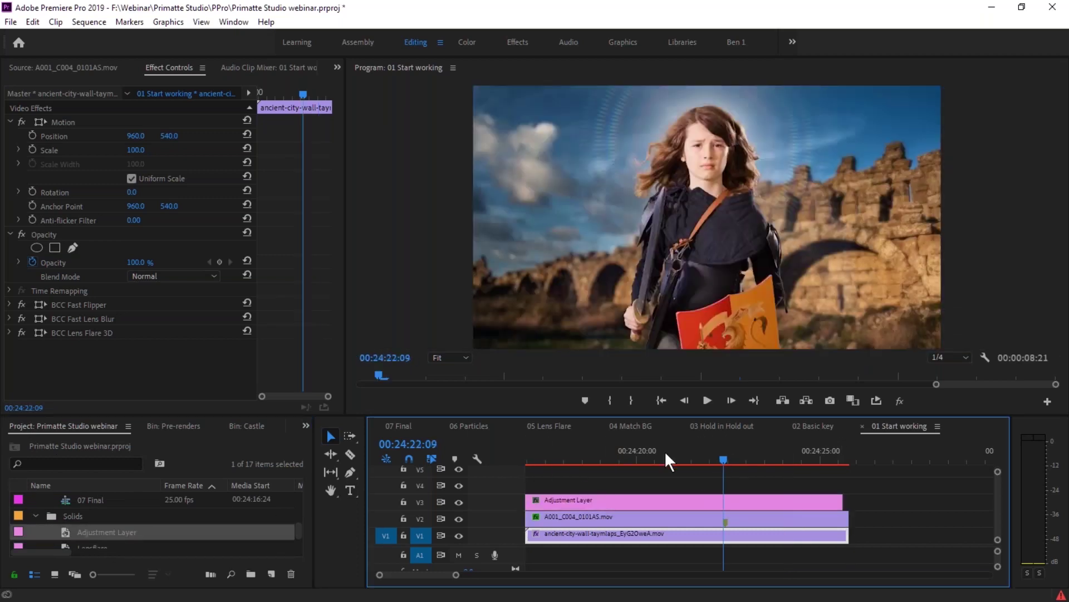
left_click(647, 457)
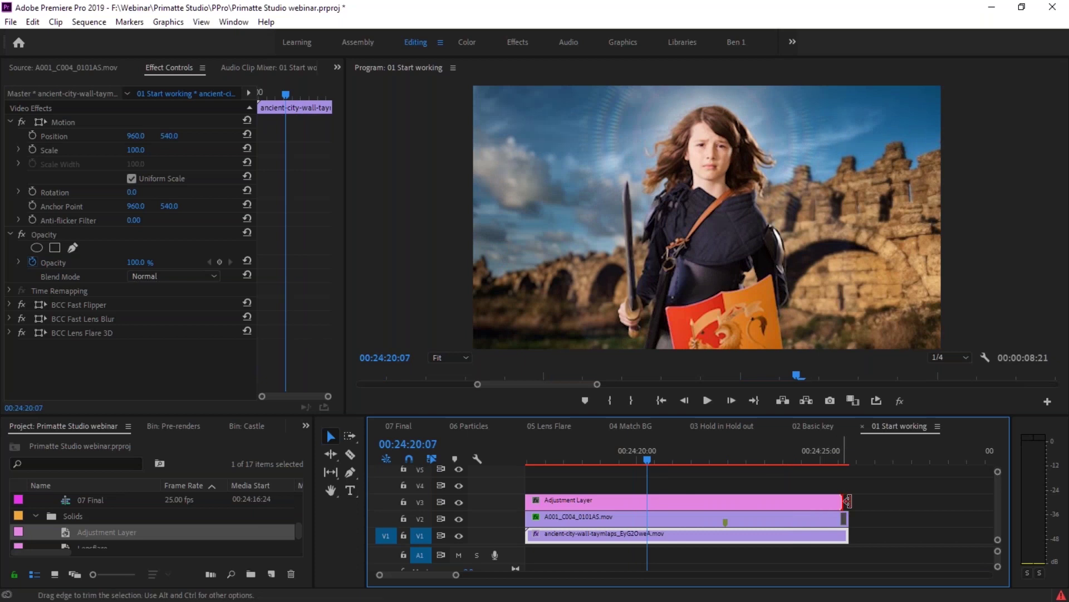
left_click_drag(847, 501, 849, 501)
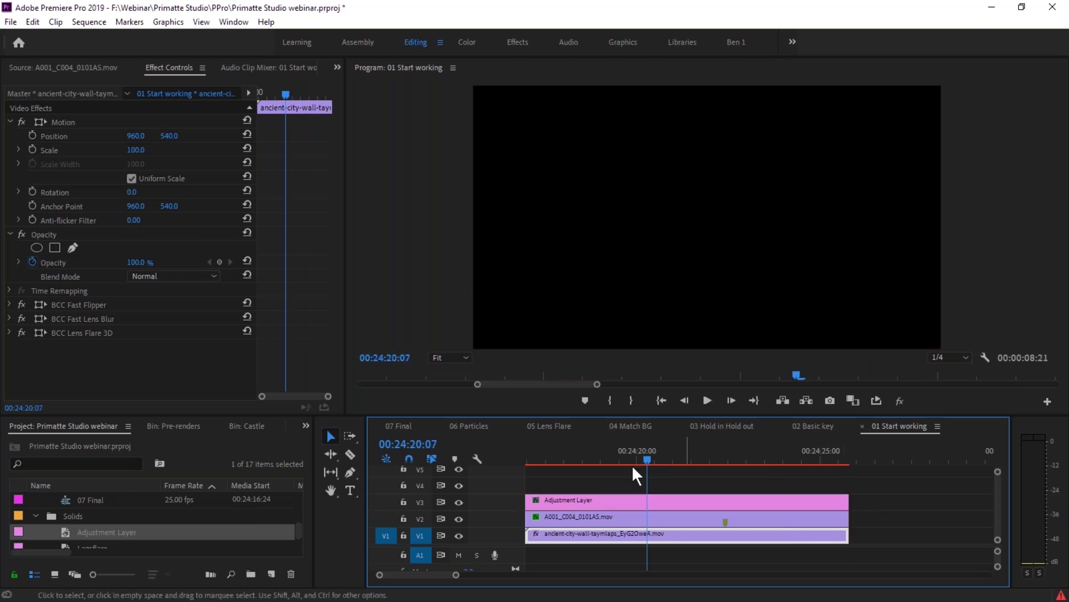
left_click(596, 456)
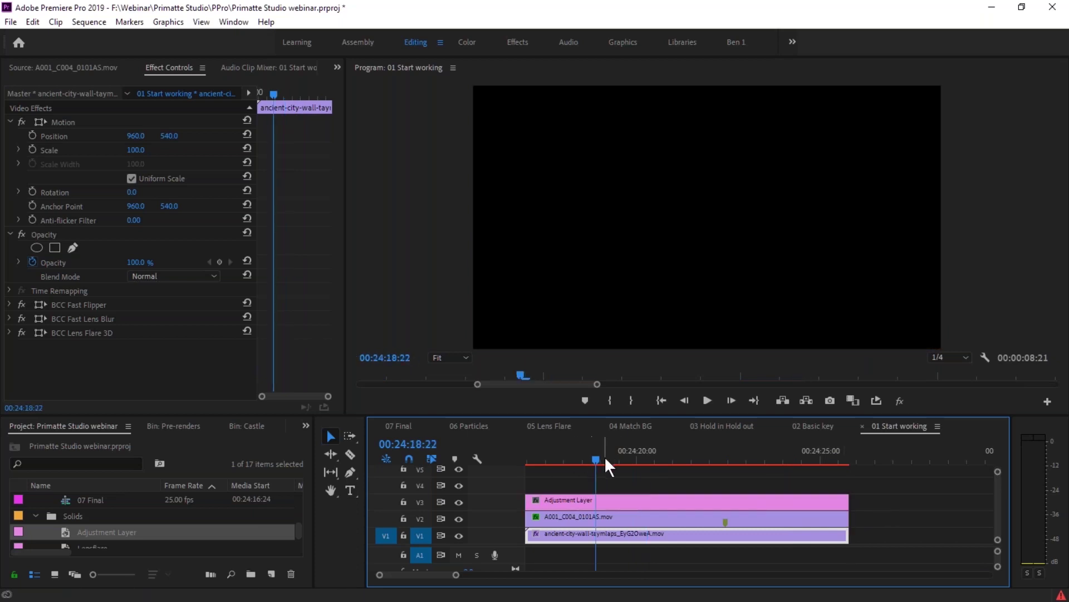
- Search the effects for "fast film" and apply BCC Fast Film Process to the adjustment layer
left_click(586, 500)
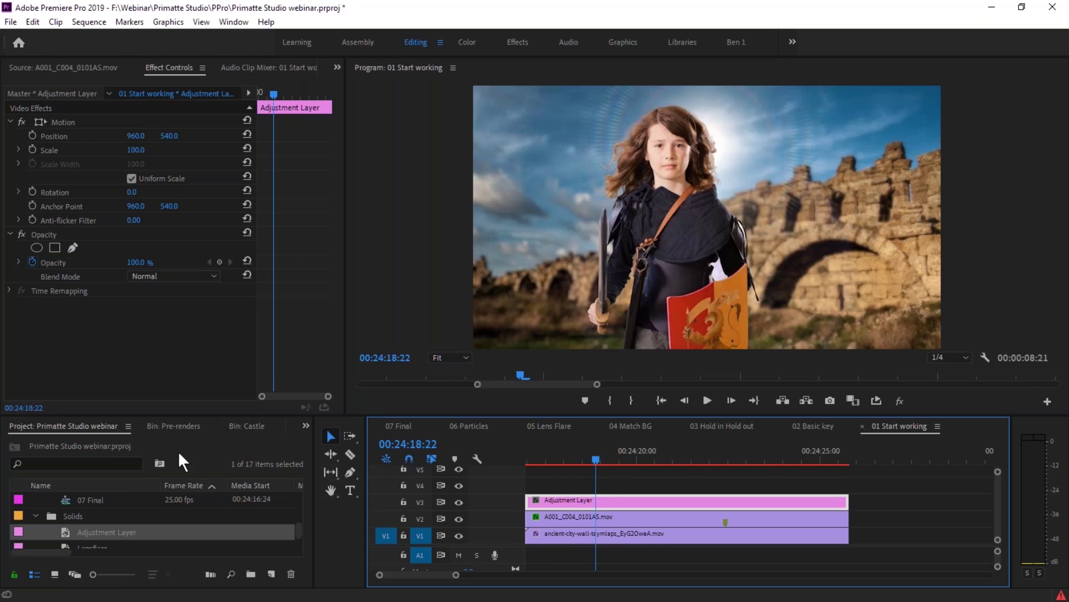
key("shift+7")
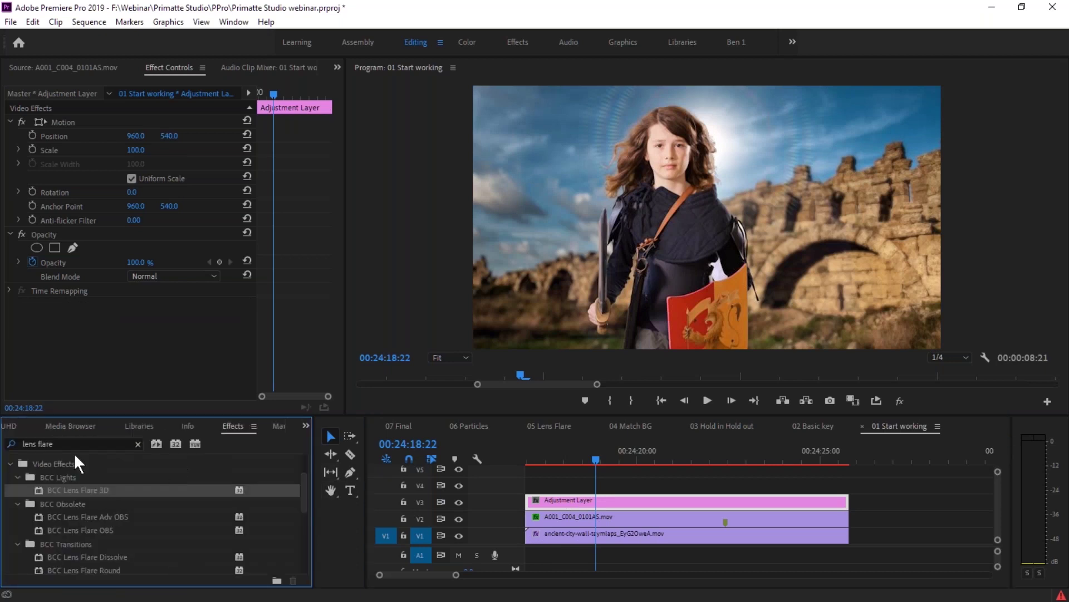
left_click(138, 444)
type("f")
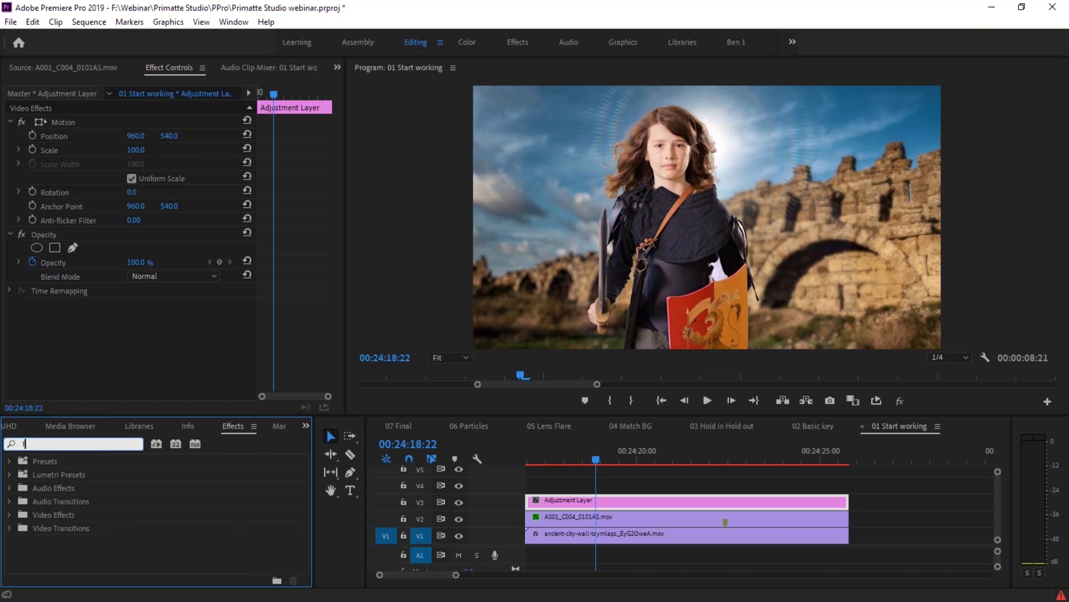
type("ast film")
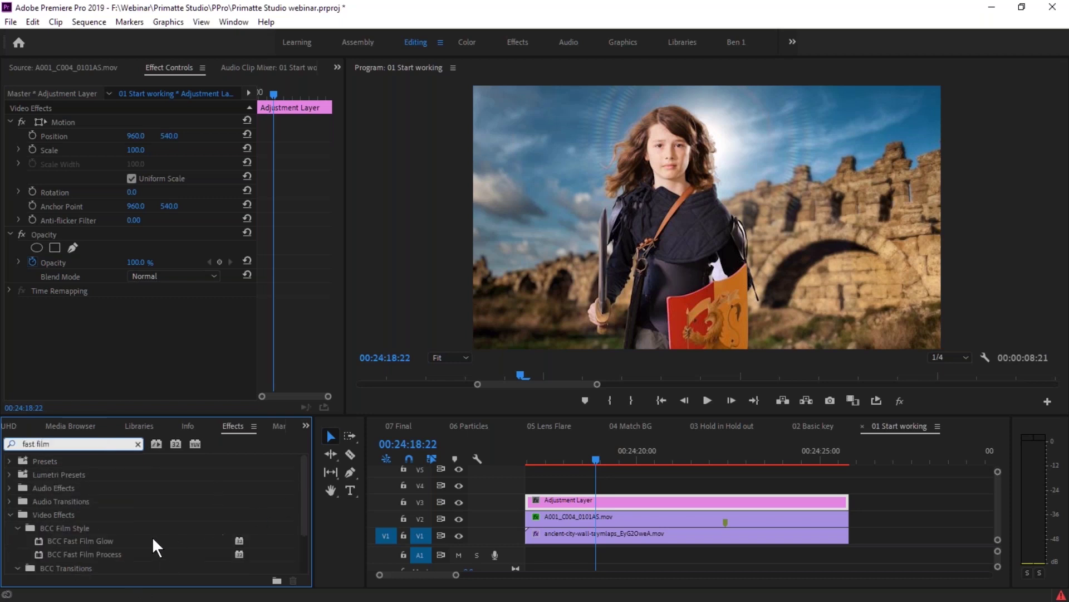
left_click_drag(83, 554, 592, 505)
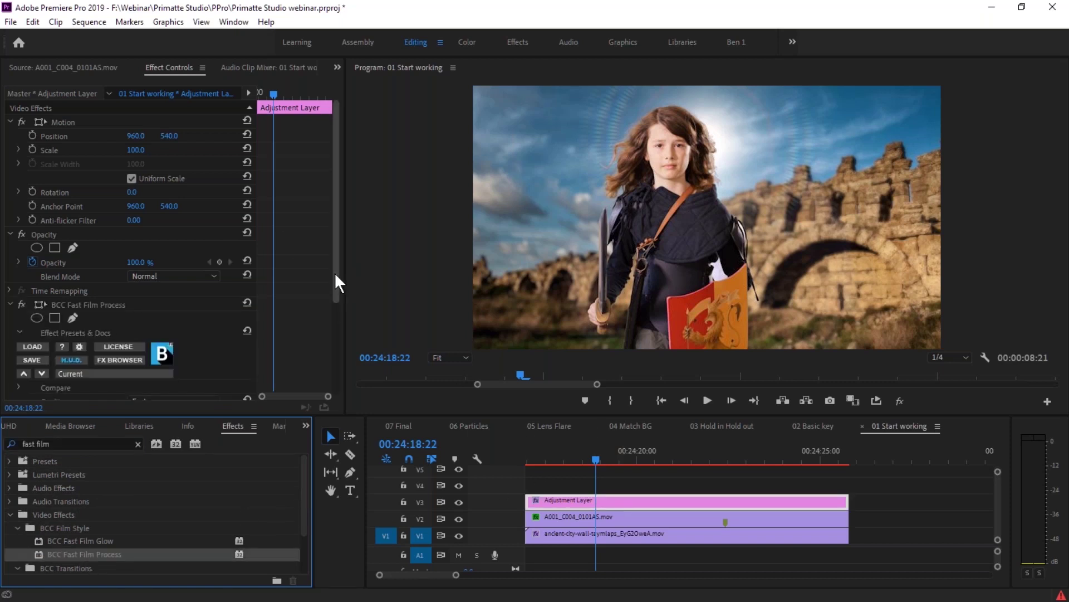
- Preview BCC Fast Film Process presets in the FX Browser, including Bleach Bypass, Classic Sepia, Color Push and Cool Highlight Bloom
left_click_drag(334, 273, 336, 361)
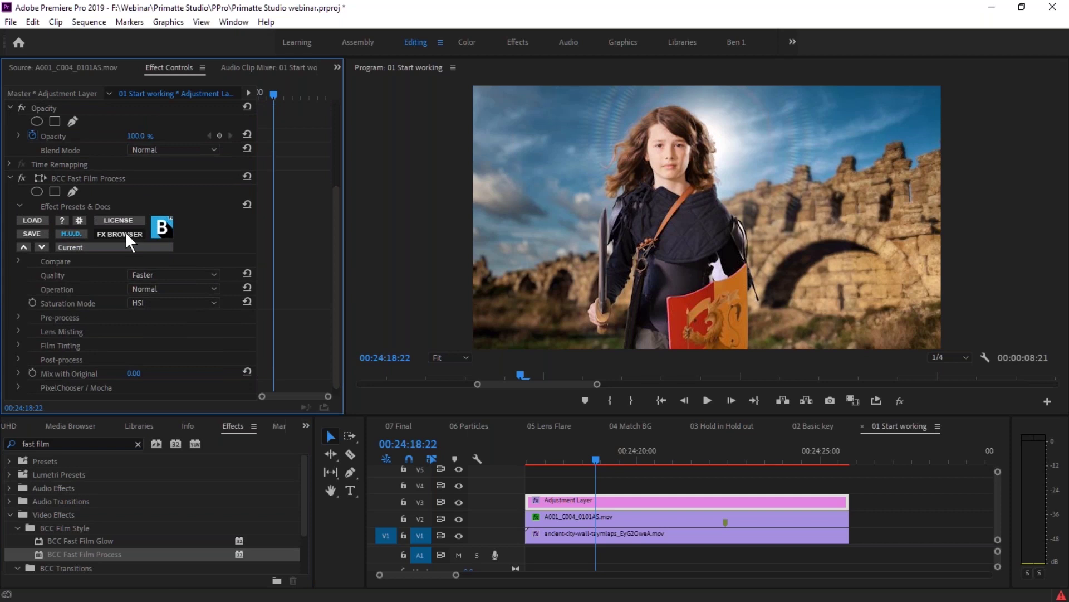
left_click(126, 233)
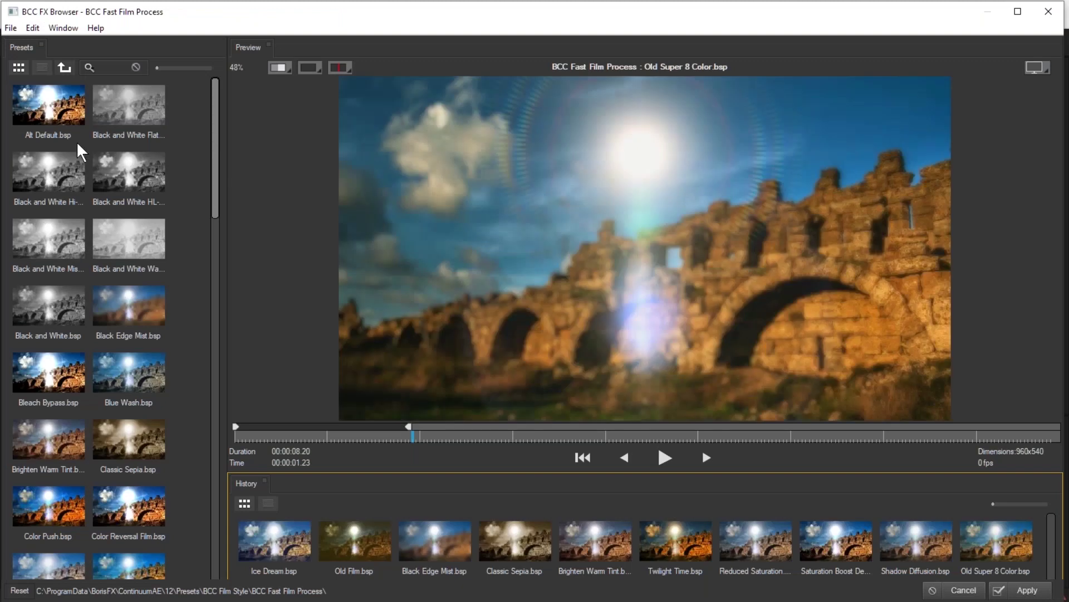
left_click(153, 334)
left_click(48, 375)
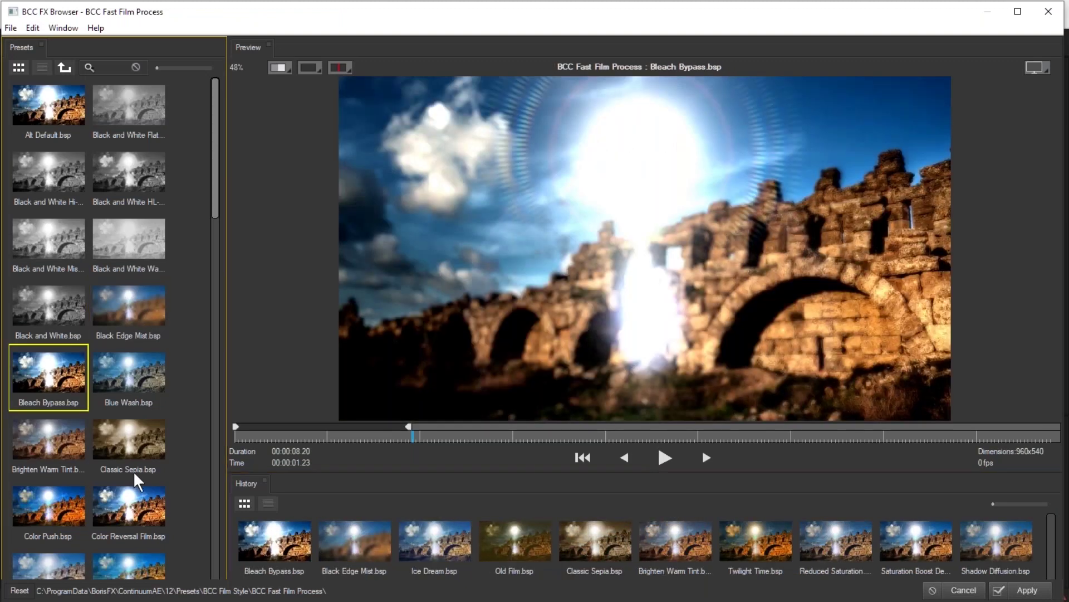
left_click(140, 446)
left_click(136, 517)
left_click(52, 518)
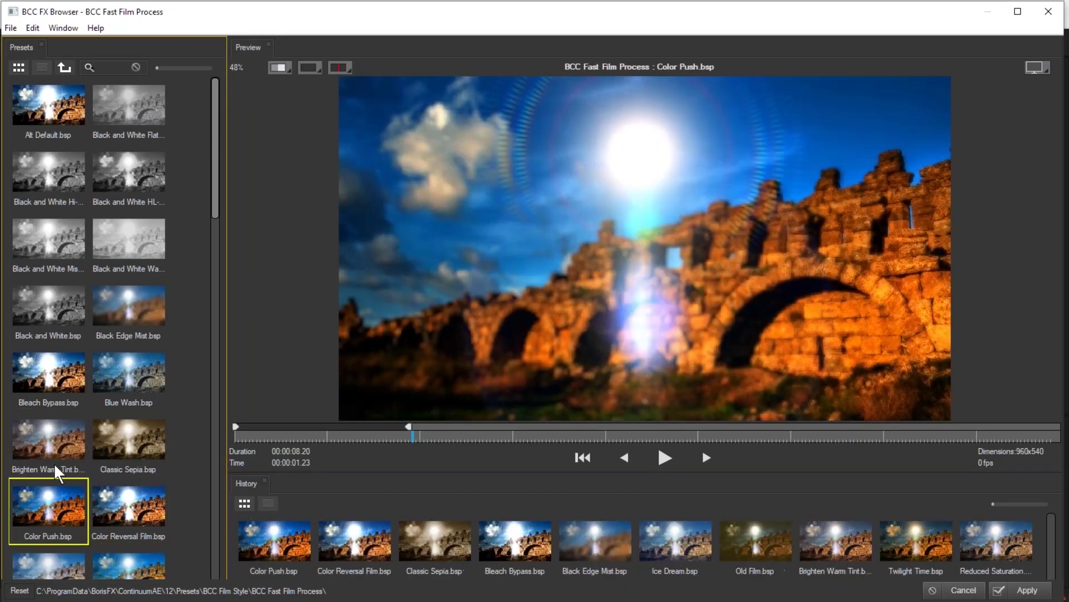
left_click(50, 457)
left_click(134, 563)
left_click(48, 563)
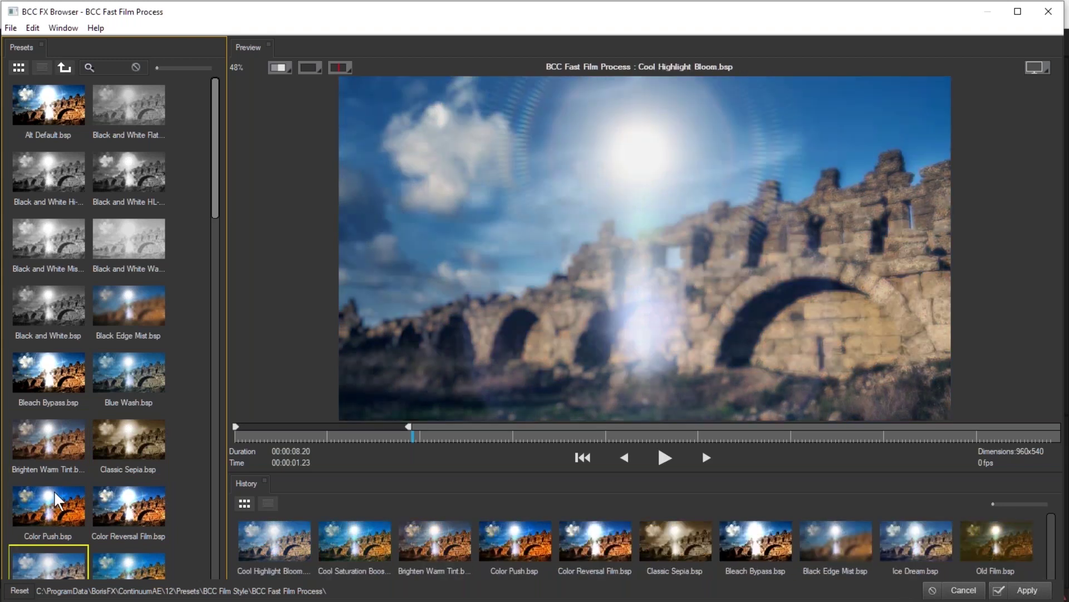
left_click(48, 506)
- Preview the Early Morning Mist, Faded And Warm and Faded Color Film presets, and apply the Color Push preset
left_click_drag(216, 206, 217, 287)
left_click(58, 488)
left_click(136, 487)
left_click(58, 487)
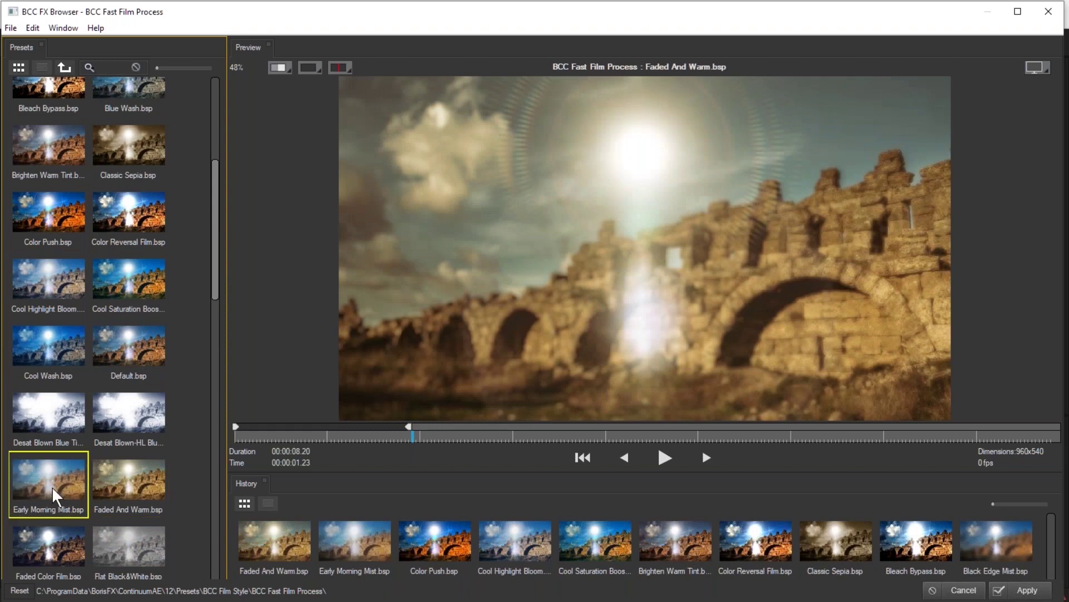
left_click(136, 488)
left_click(59, 553)
left_click(49, 211)
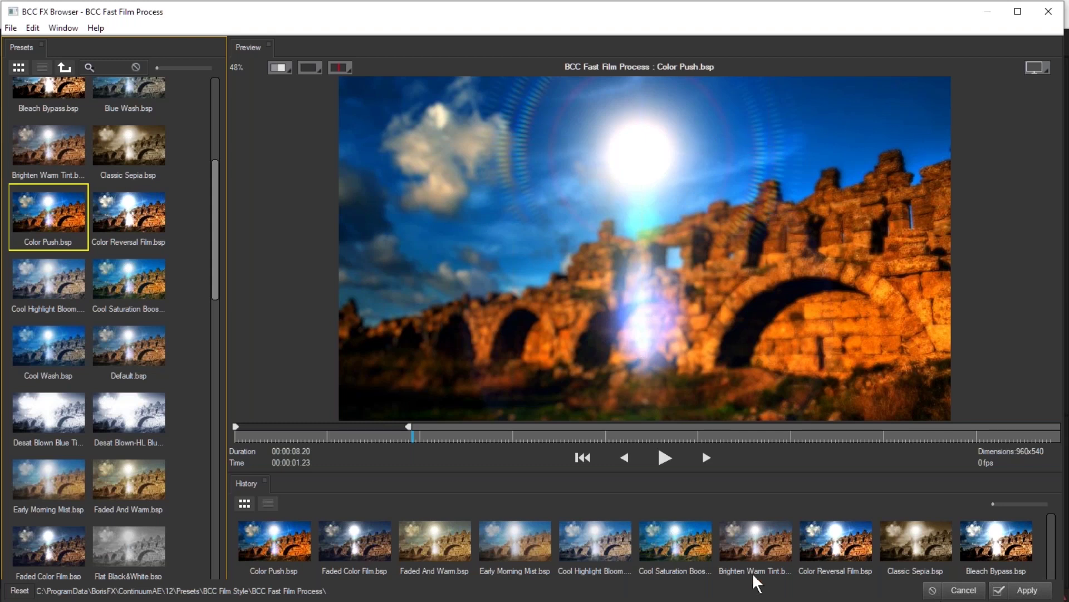
left_click(1022, 595)
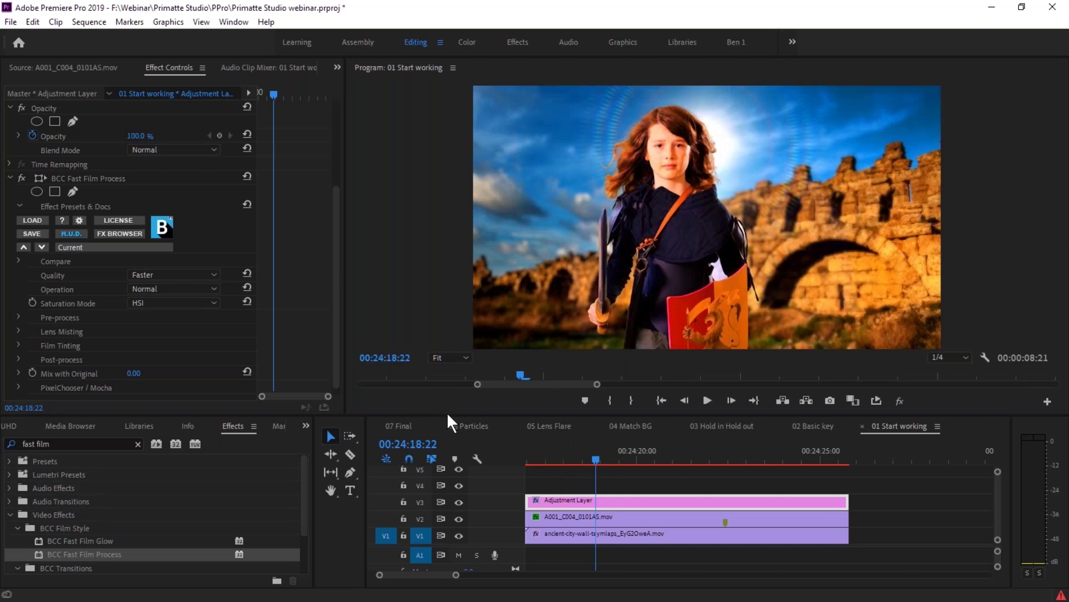
- Give the program preview more height, and try Mix with Original values of 90 and 82 for BCC Fast Film Process
left_click_drag(447, 412, 449, 470)
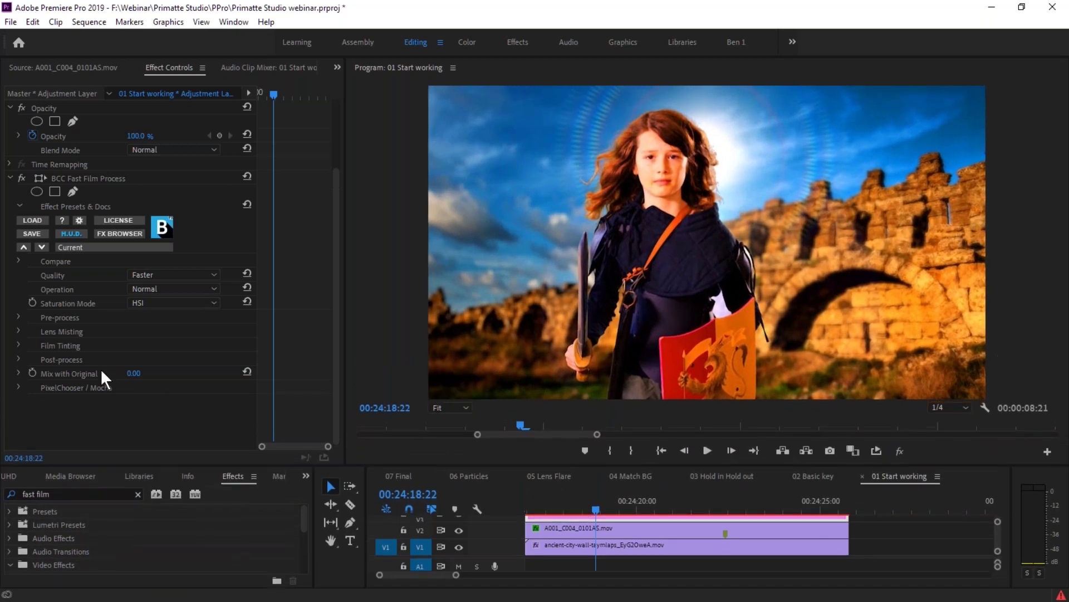
left_click(136, 373)
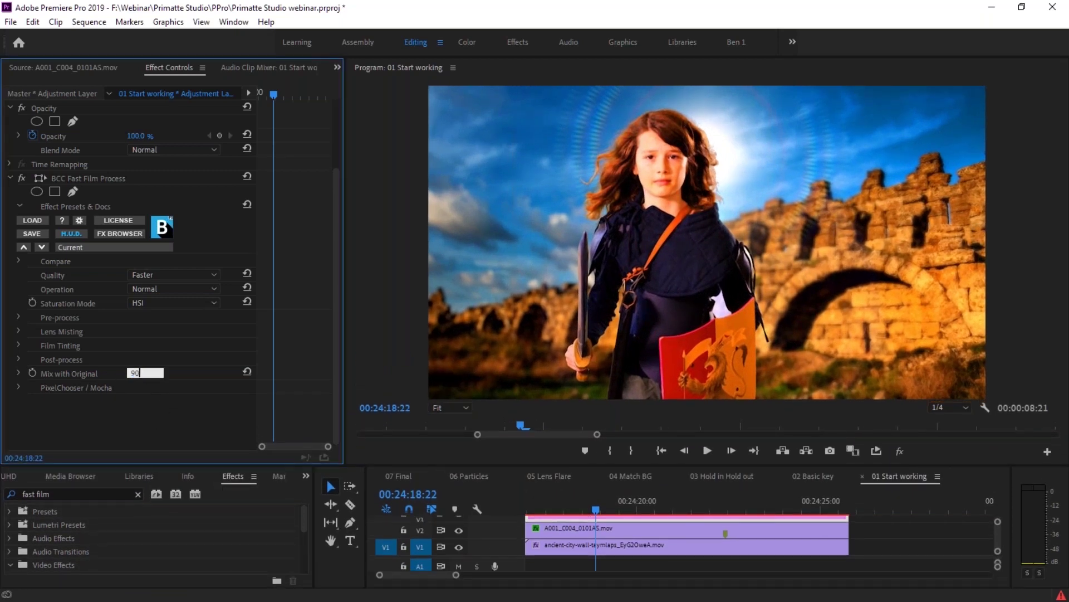
key("Return")
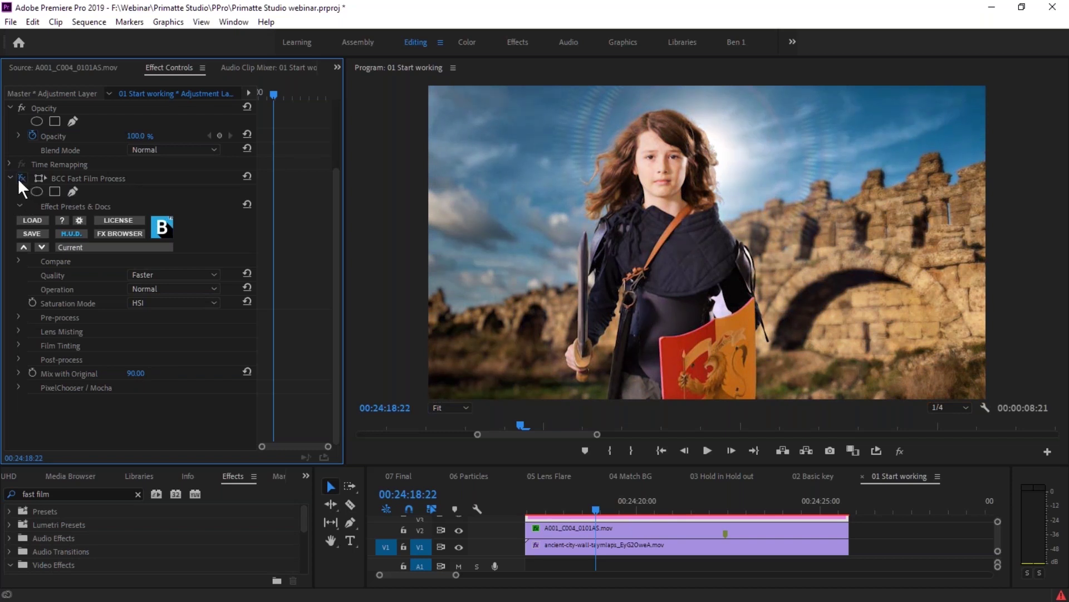
left_click(137, 373)
type("82")
key("Return")
- Load the preset Fast film process 01.bsp from F:\Webinar\Primatte Studio\Presets into BCC Fast Film Process, and dismiss the error notification
left_click(41, 221)
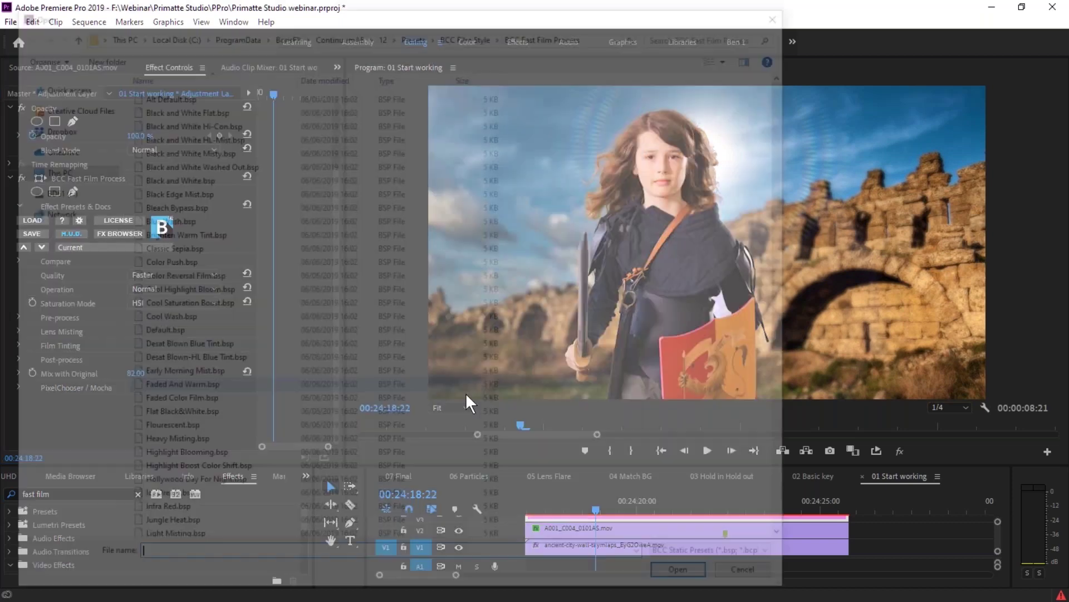
left_click(56, 384)
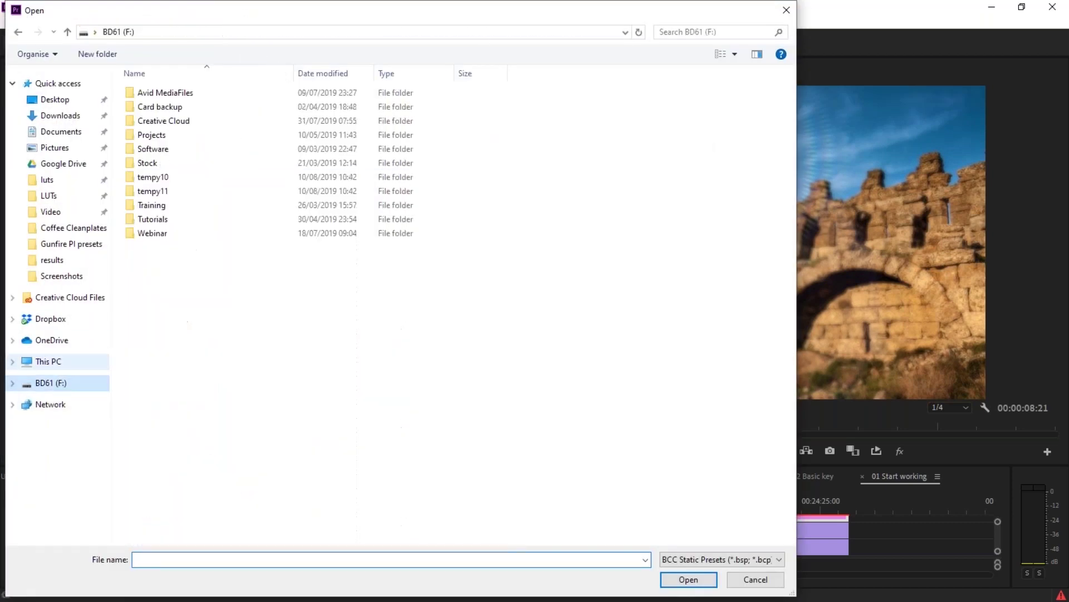
double_click(153, 233)
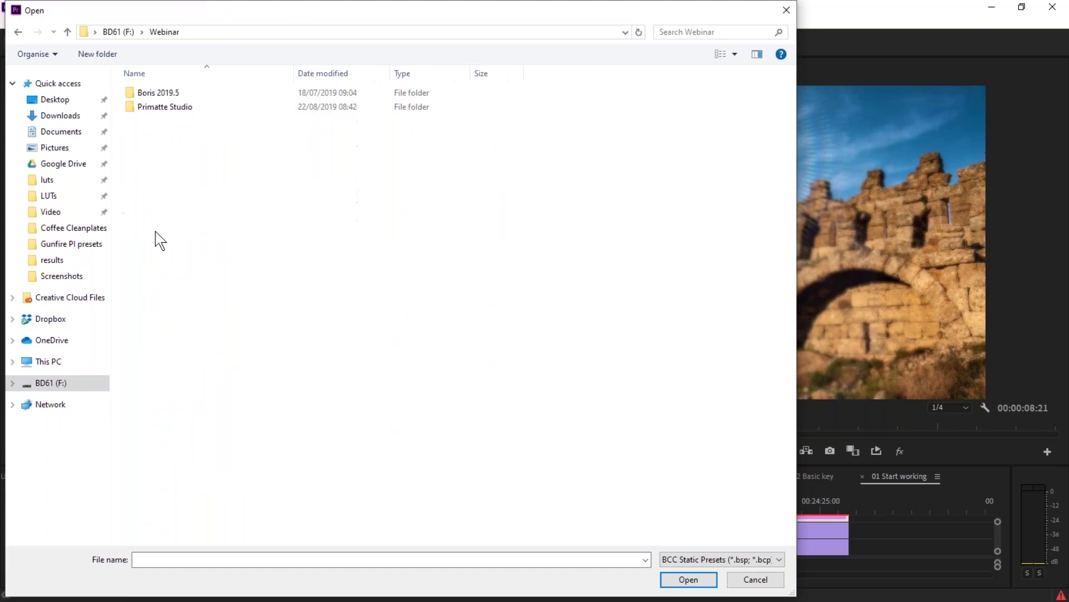
double_click(181, 111)
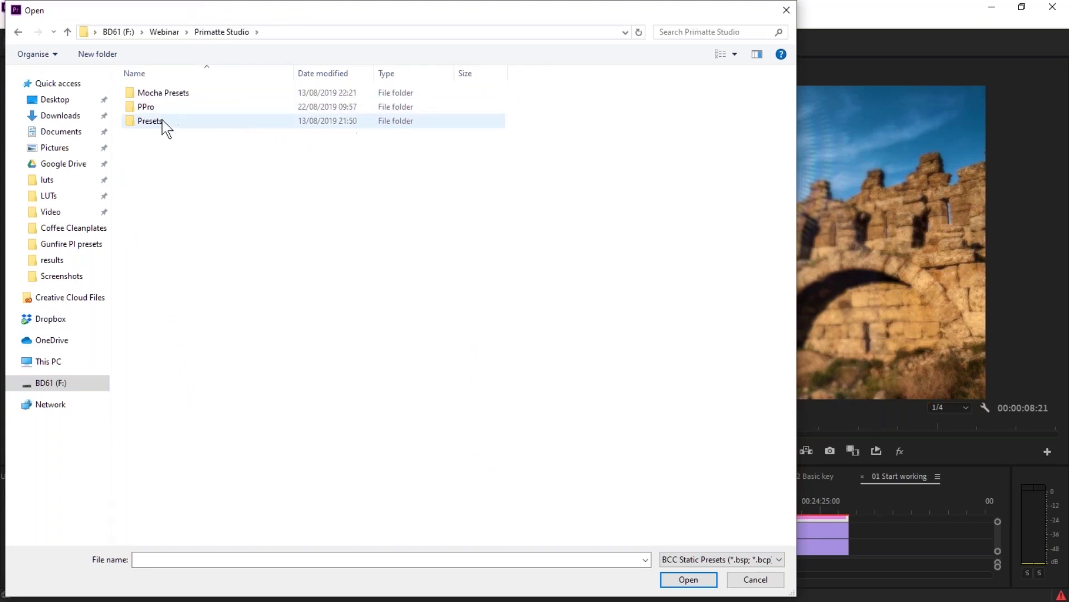
double_click(165, 123)
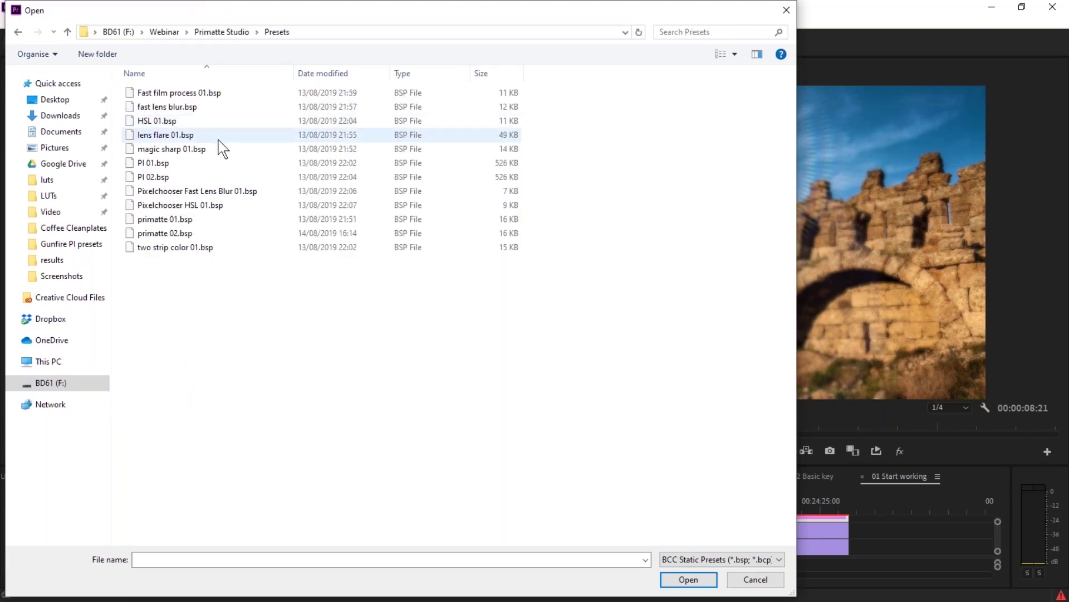
double_click(200, 96)
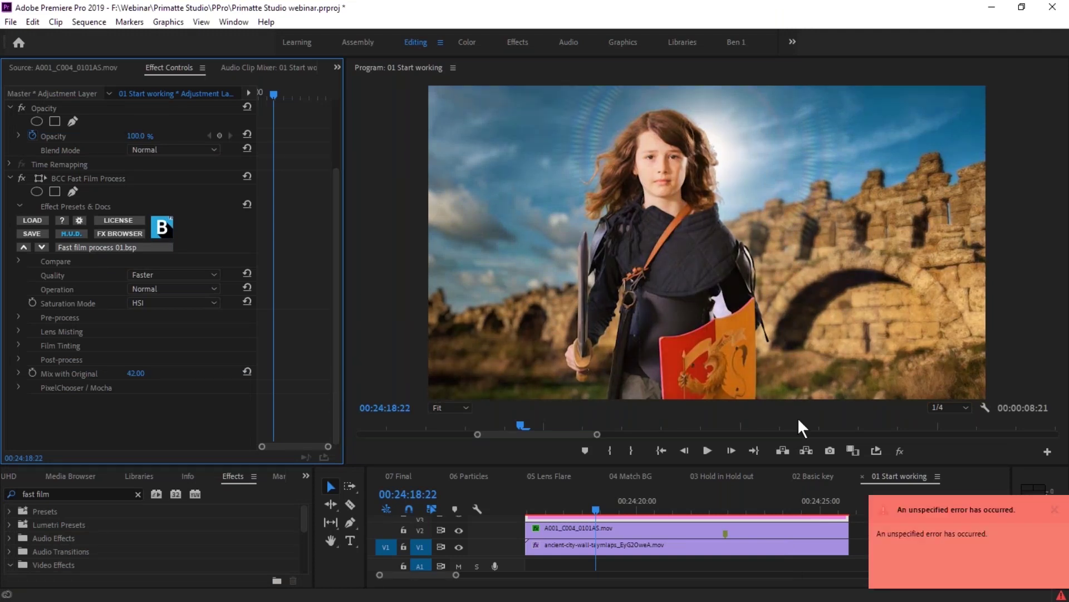
left_click(1054, 509)
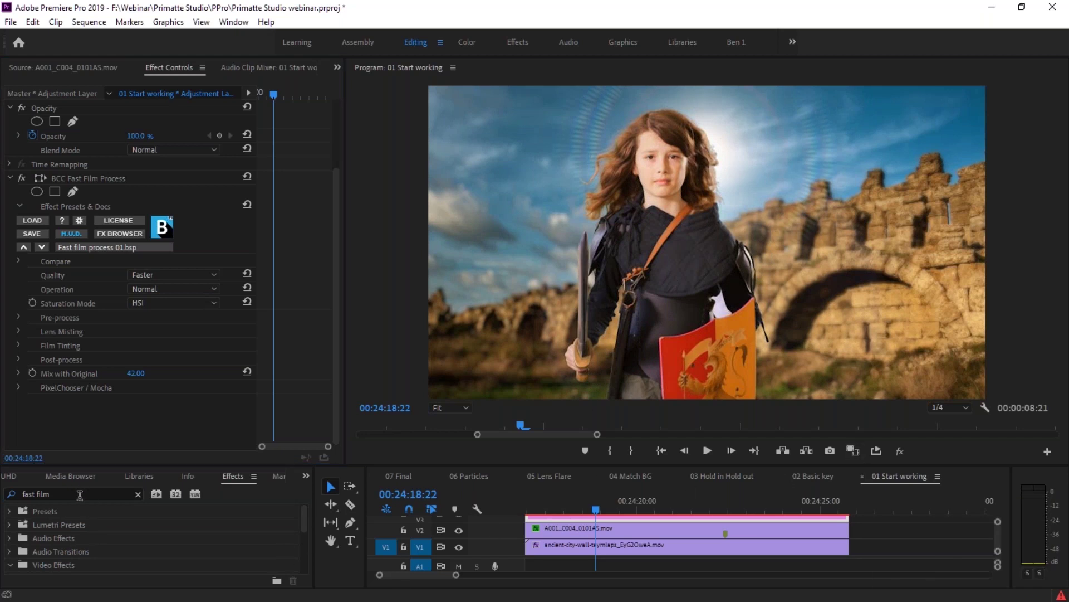
- Search the effects for "two strip" and add BCC Two Strip Color to the adjustment layer below BCC Fast Film Process
left_click_drag(87, 493, 24, 493)
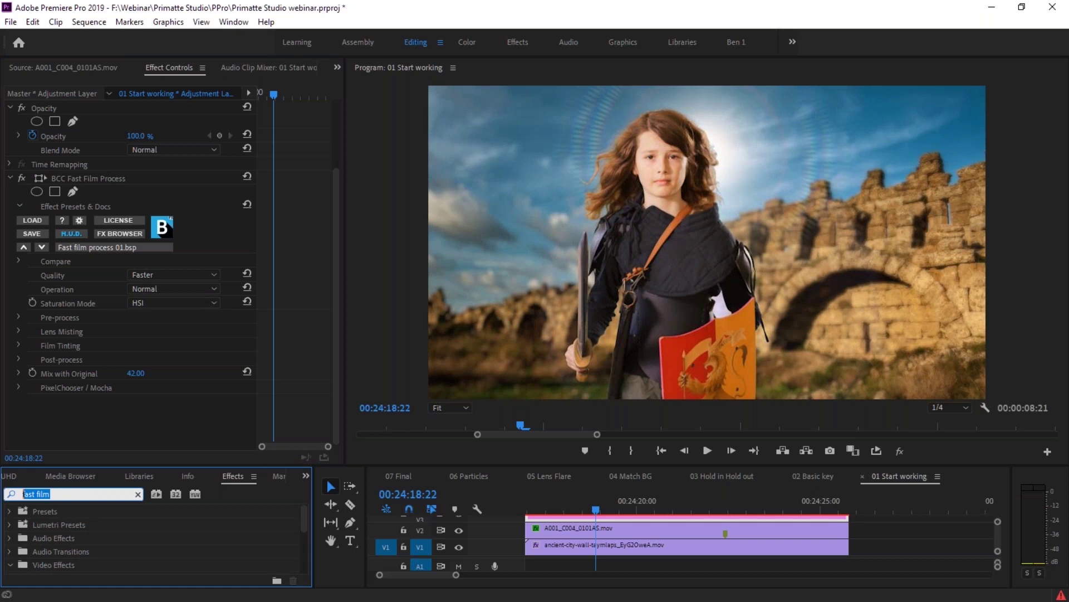
type("two strip")
left_click_drag(304, 525, 305, 558)
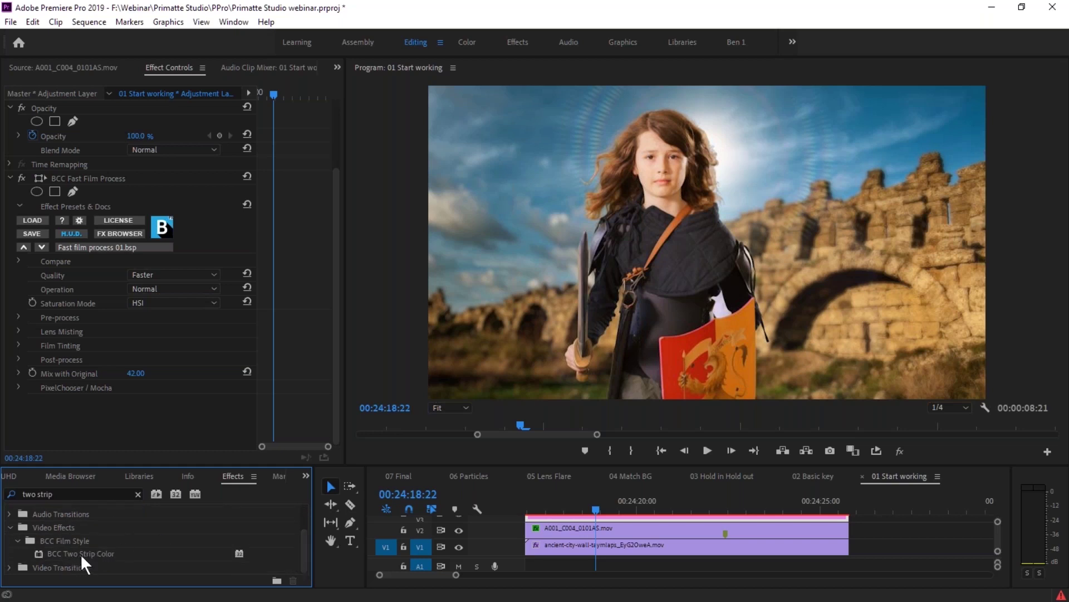
left_click_drag(90, 550, 159, 437)
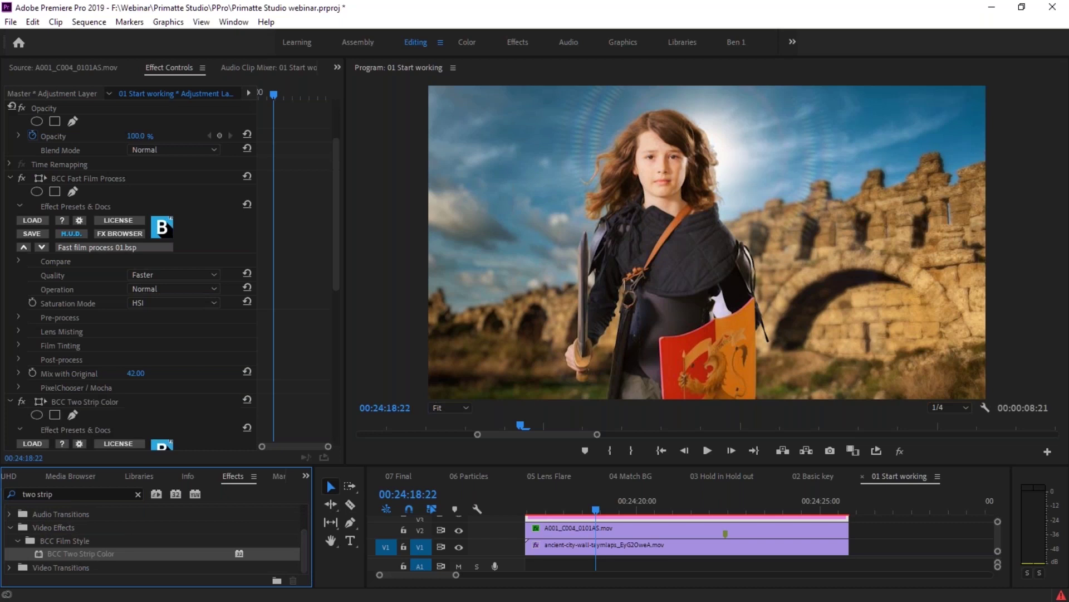
- Open the preset browser for BCC Two Strip Color and preview the BrightSaturatedDD, BlownOutHiSatDD, FadedOrangetoneDD and FadeBack presets
left_click(338, 397)
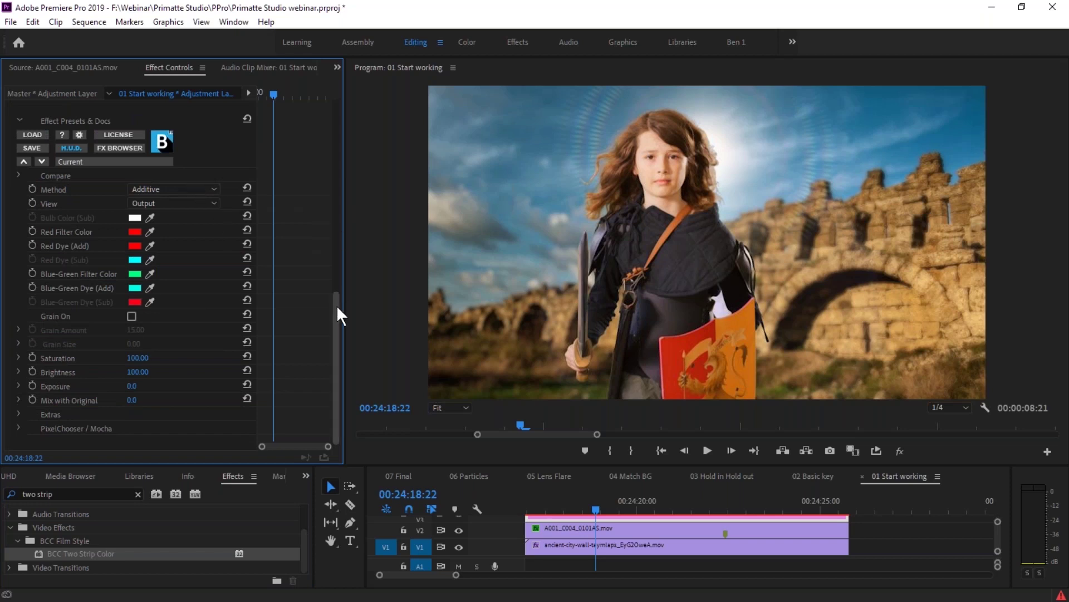
left_click_drag(336, 317, 336, 301)
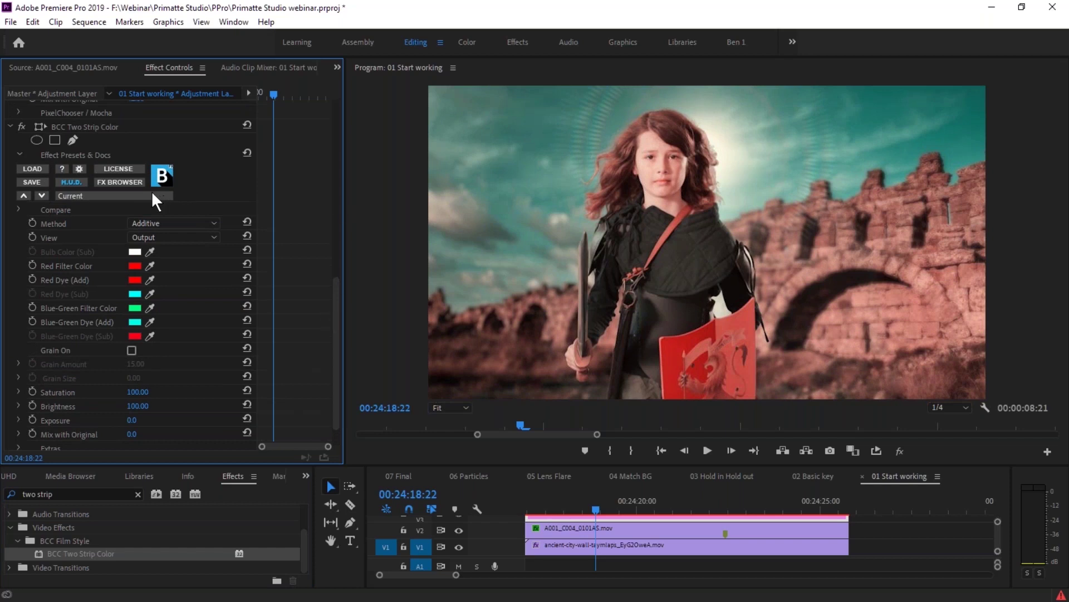
left_click(125, 180)
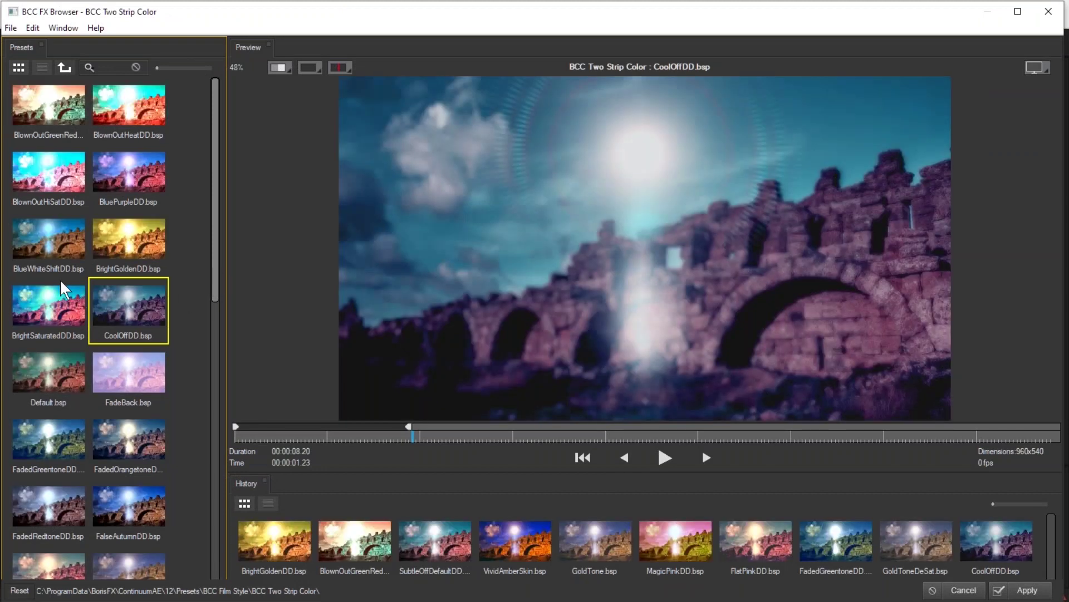
left_click(53, 304)
left_click(49, 172)
left_click(136, 454)
left_click(128, 378)
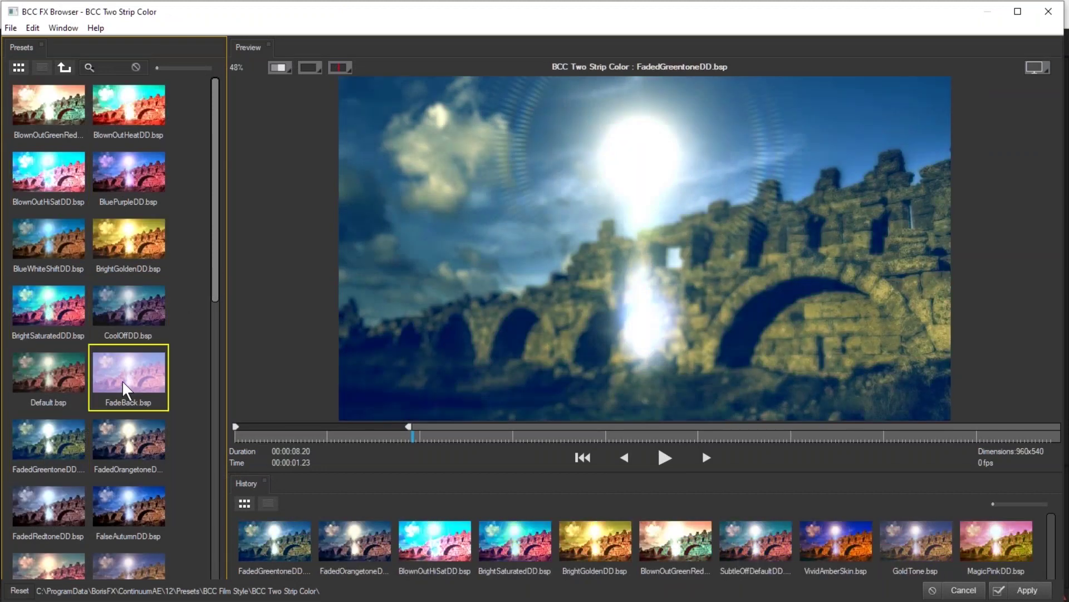
scroll(217, 312, "down", 1)
scroll(218, 345, "down", 5)
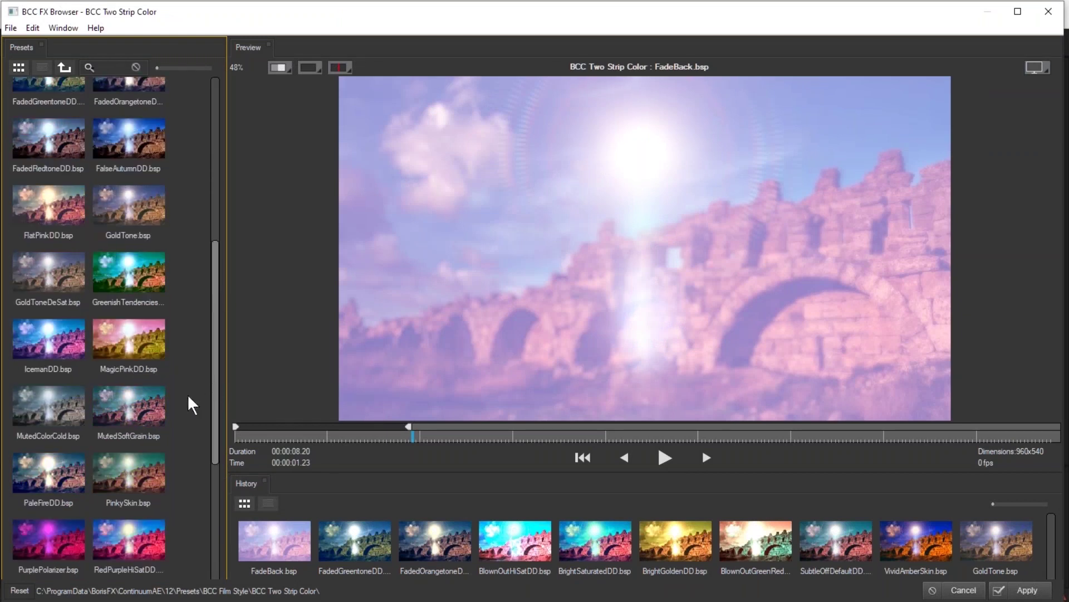
- Preview the IcemanDD and SummerSundownDD presets, and apply the WarmFadedDD preset to BCC Two Strip Color
left_click(61, 345)
left_click_drag(215, 399, 209, 510)
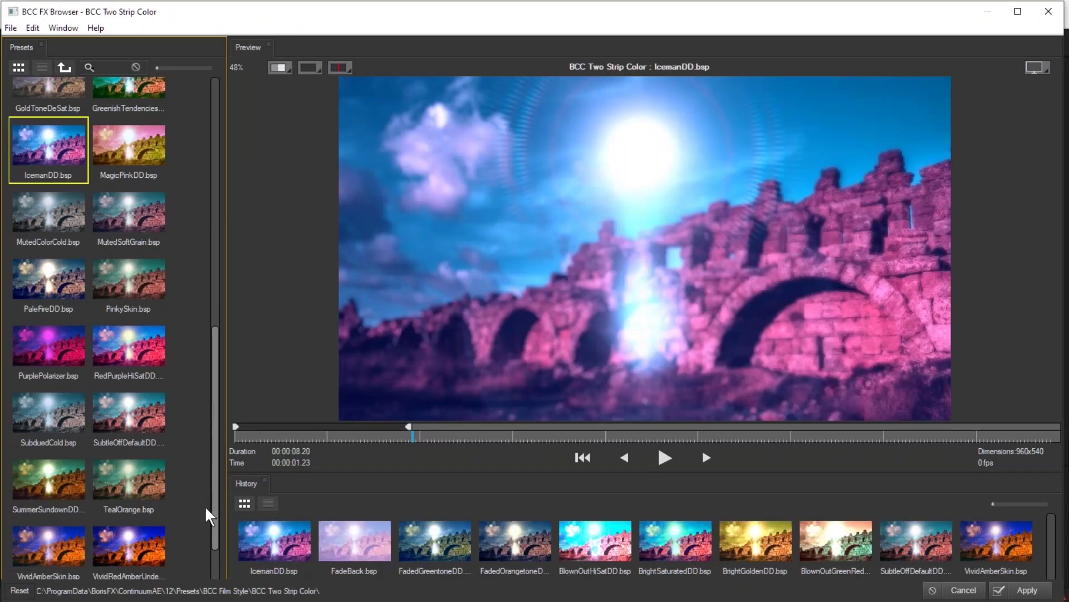
left_click(50, 421)
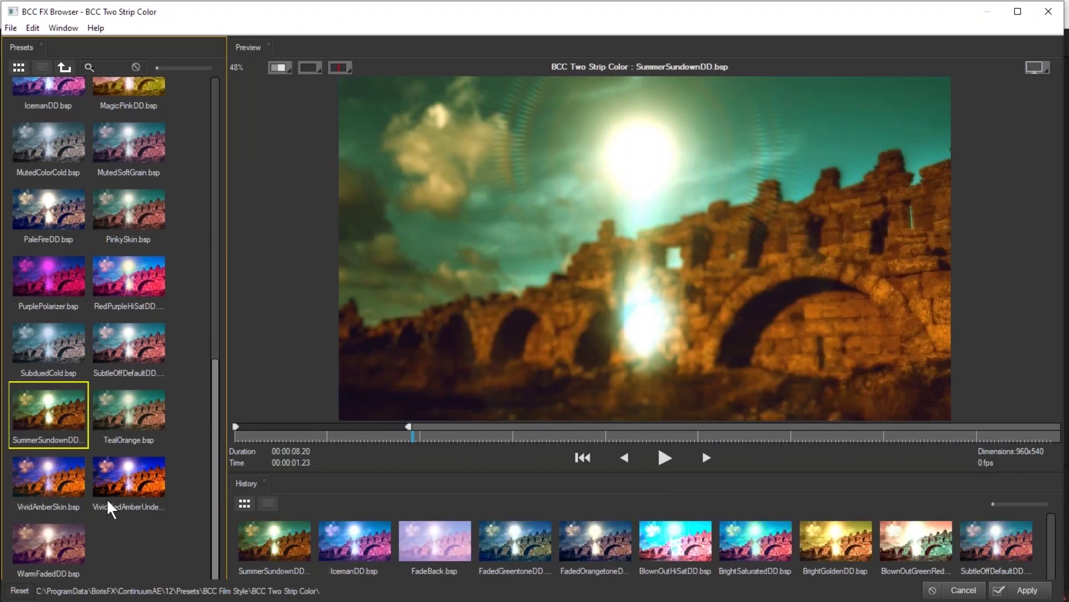
left_click(53, 560)
left_click(40, 422)
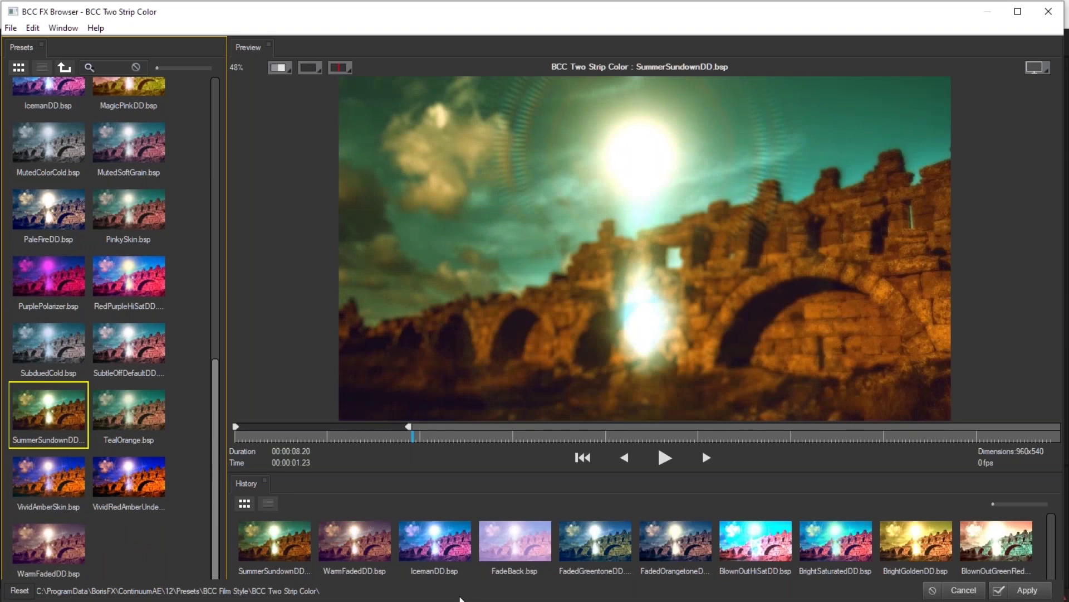
left_click(57, 546)
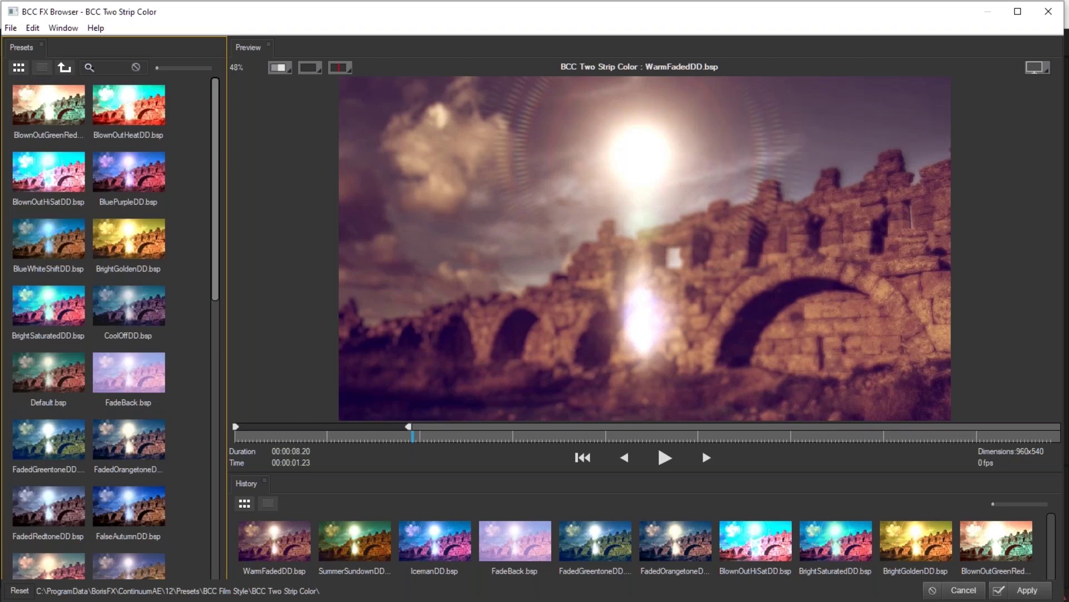
left_click(1028, 591)
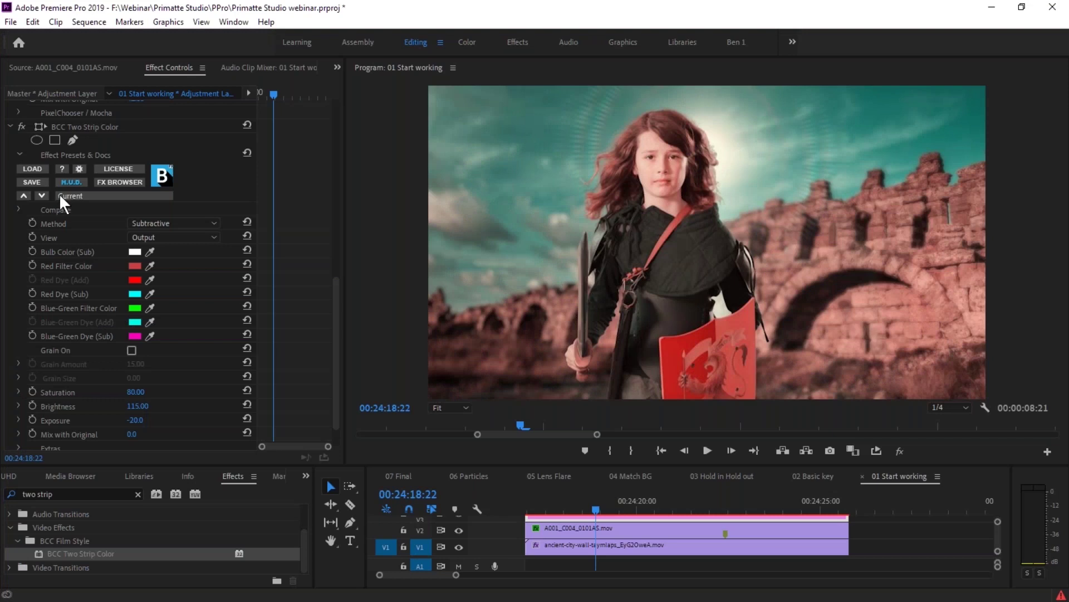
- Set Mix with Original to 90 for BCC Two Strip Color, and check the grade at 00:24:21:07
left_click(335, 406)
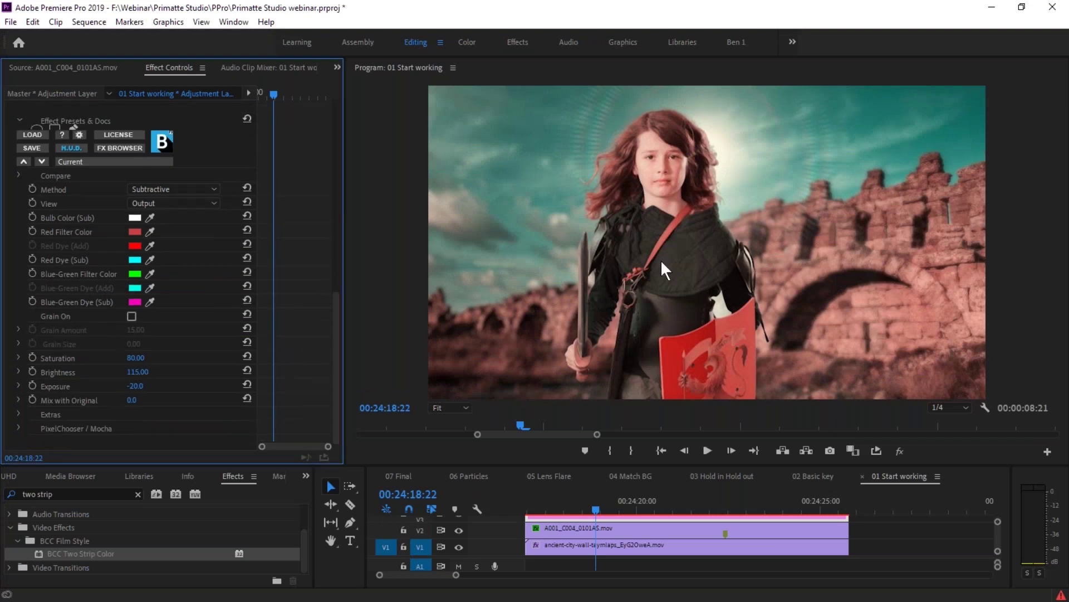
left_click(132, 400)
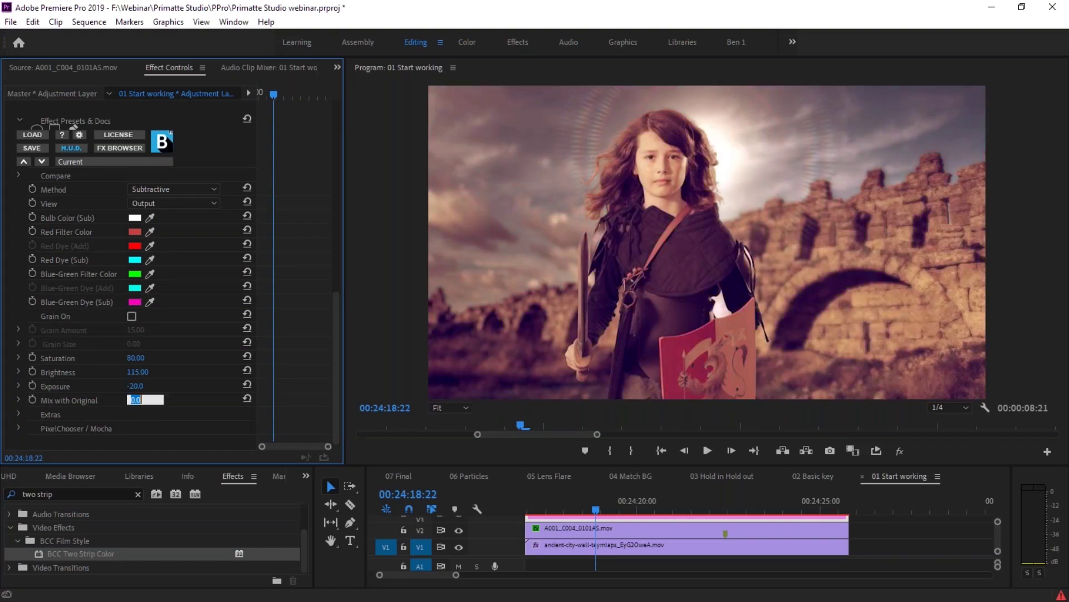
type("90")
key("Return")
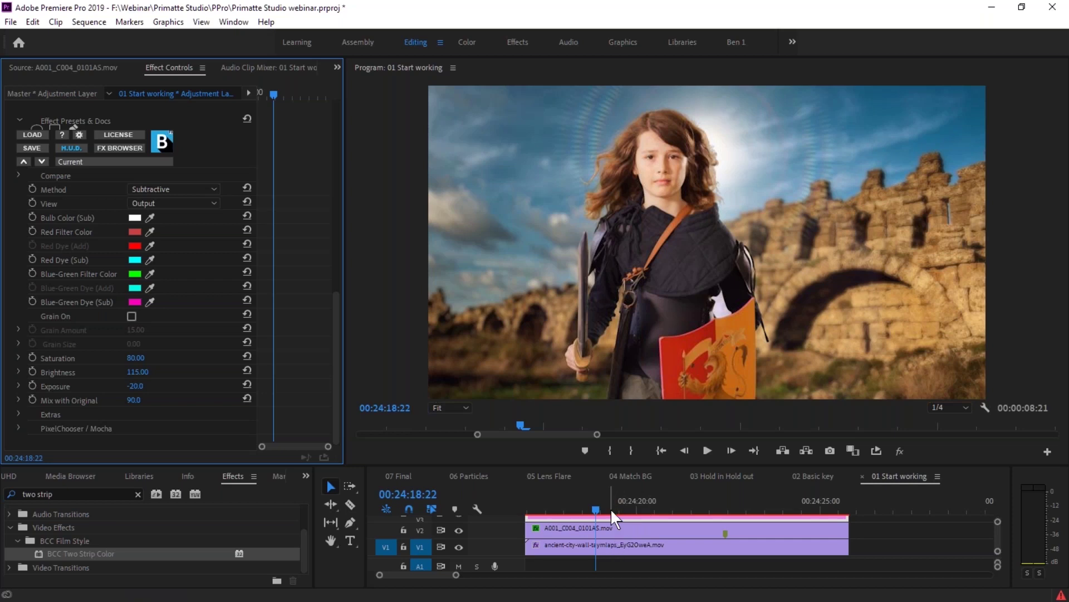
left_click(685, 508)
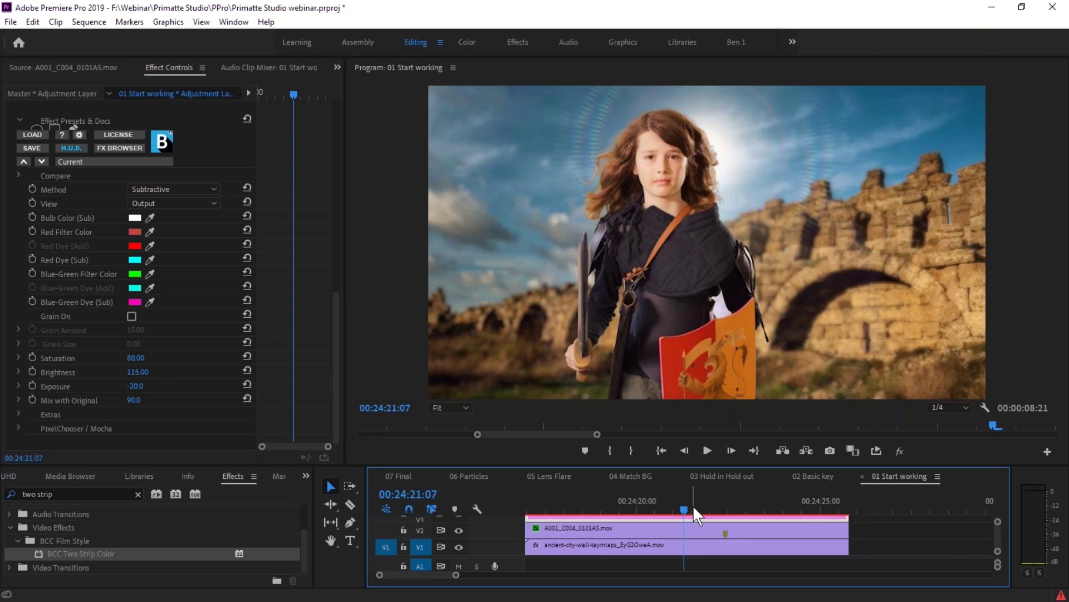
- View the 06 Particles sequence, return to 01 Start working, give its timeline more height, and move the adjustment layer up to V4
left_click(464, 475)
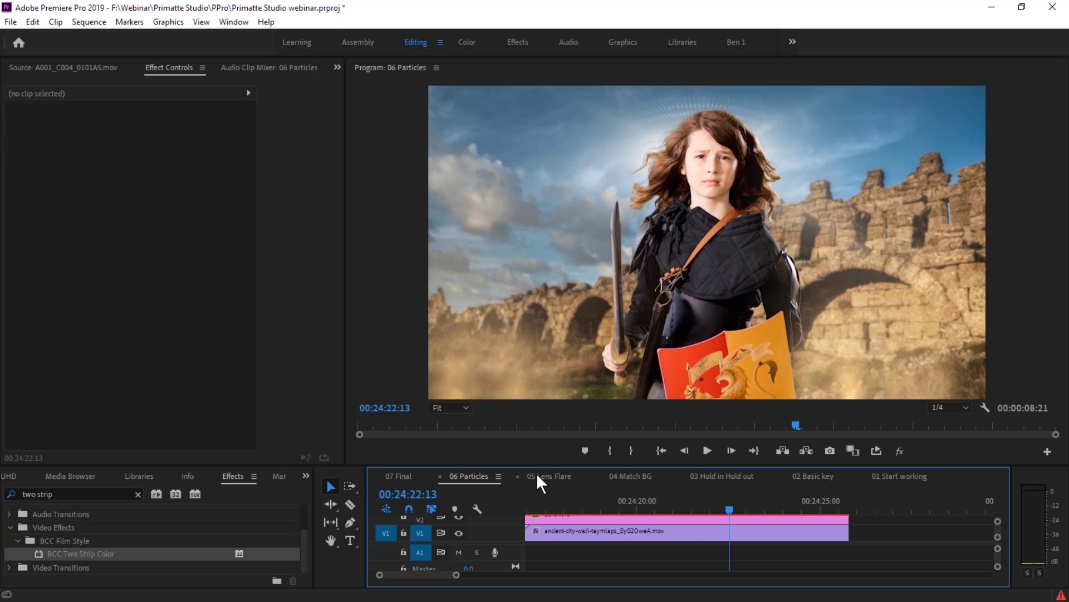
left_click(893, 476)
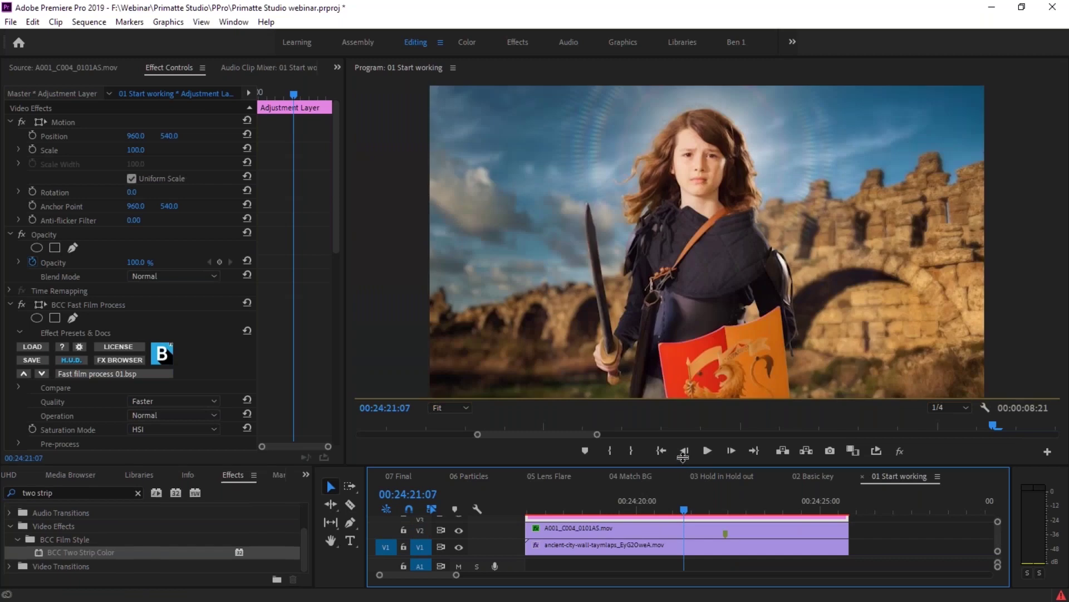
left_click_drag(681, 466, 676, 395)
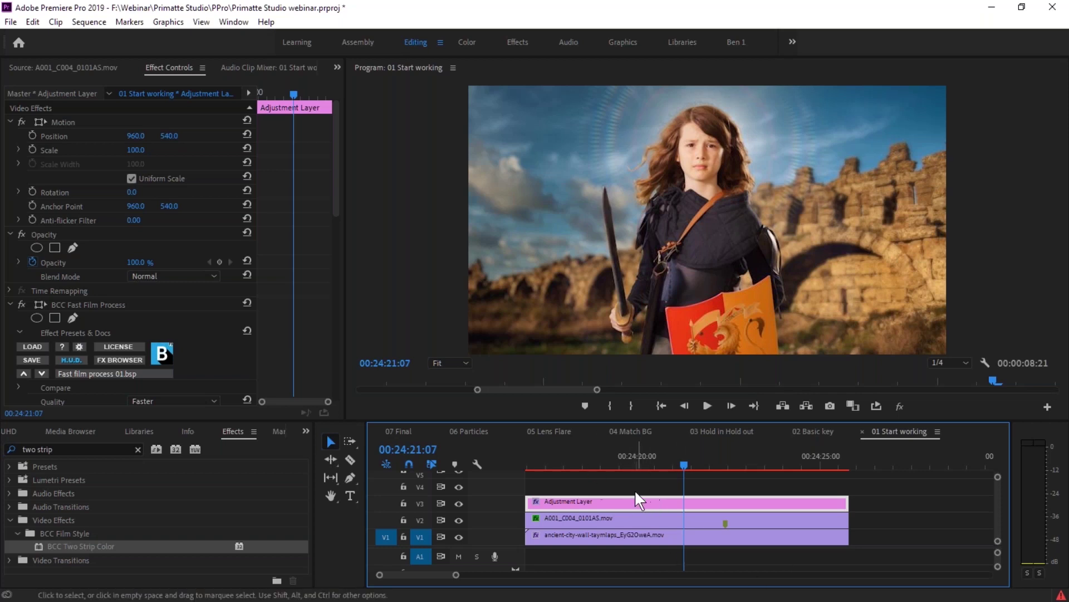
left_click_drag(630, 499, 638, 502)
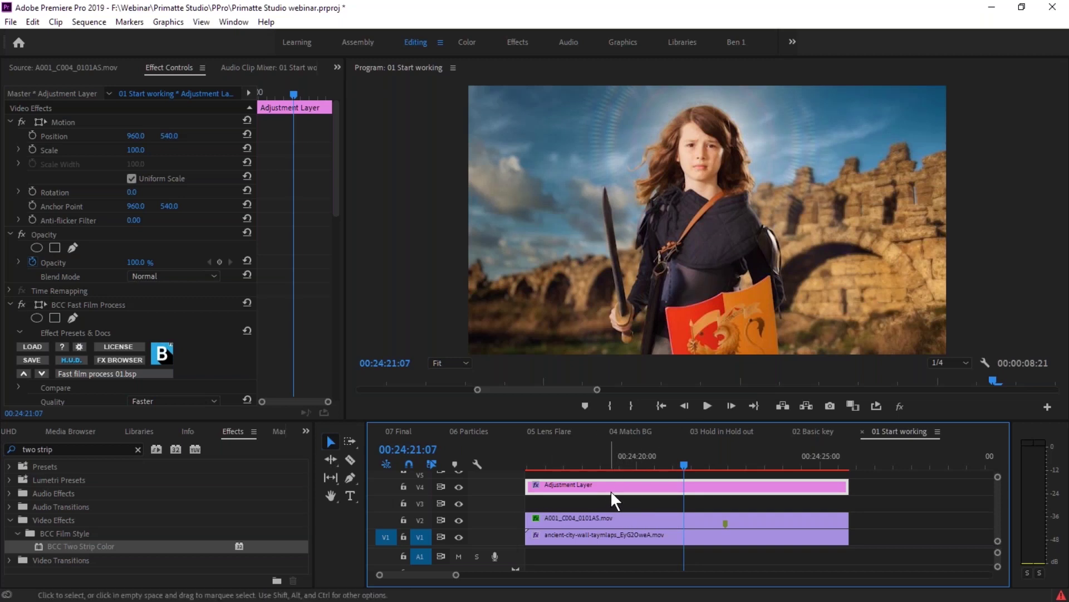
- Place the PI solid from the project's Solids bin on V3 at the start of the clips, and extend it to their full length
left_click(137, 450)
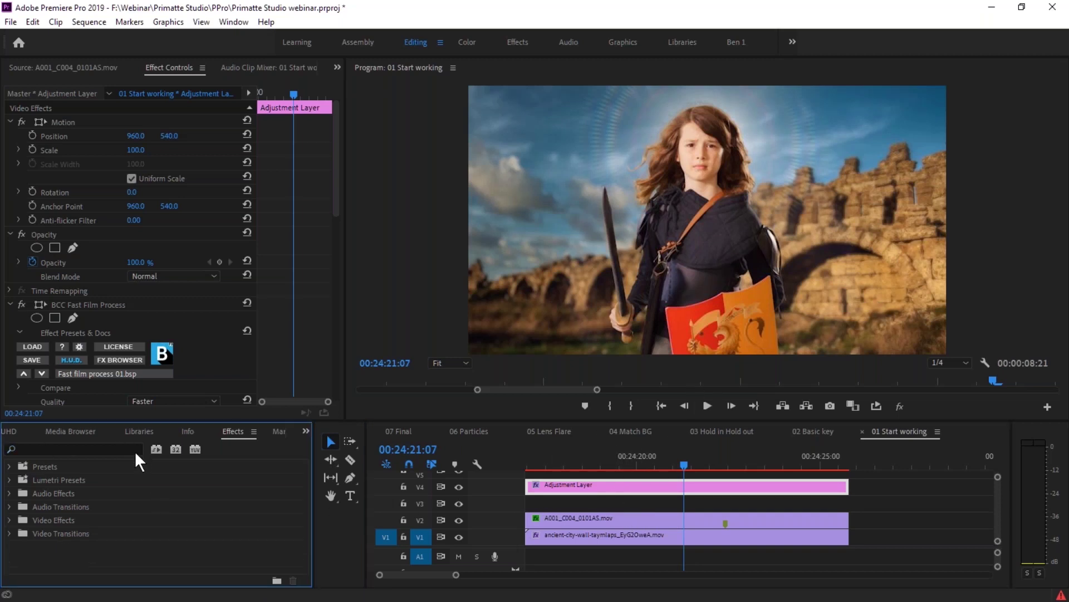
left_click(14, 427)
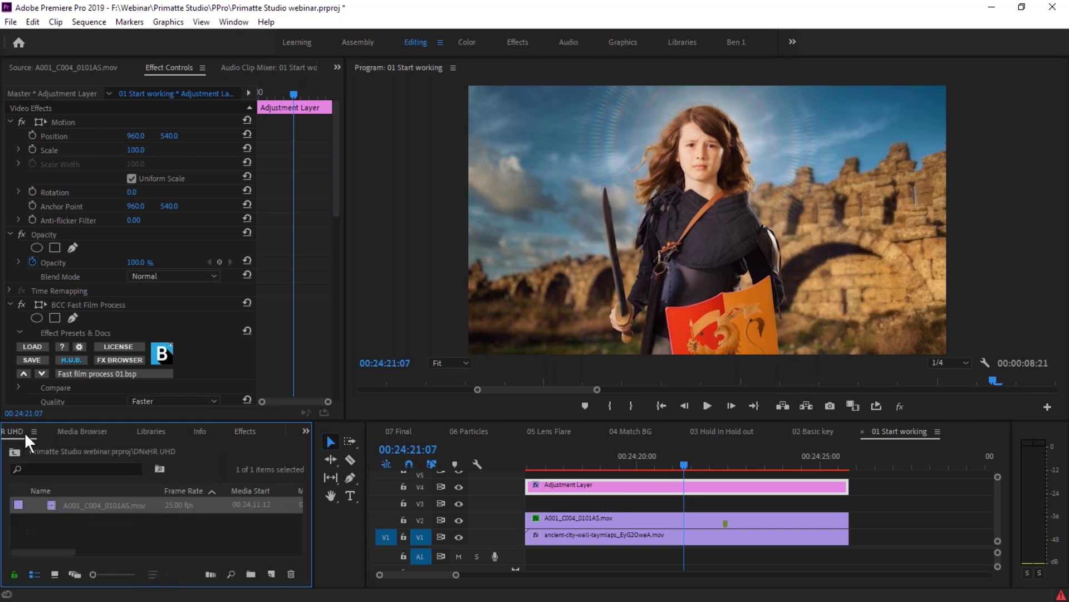
left_click(16, 432)
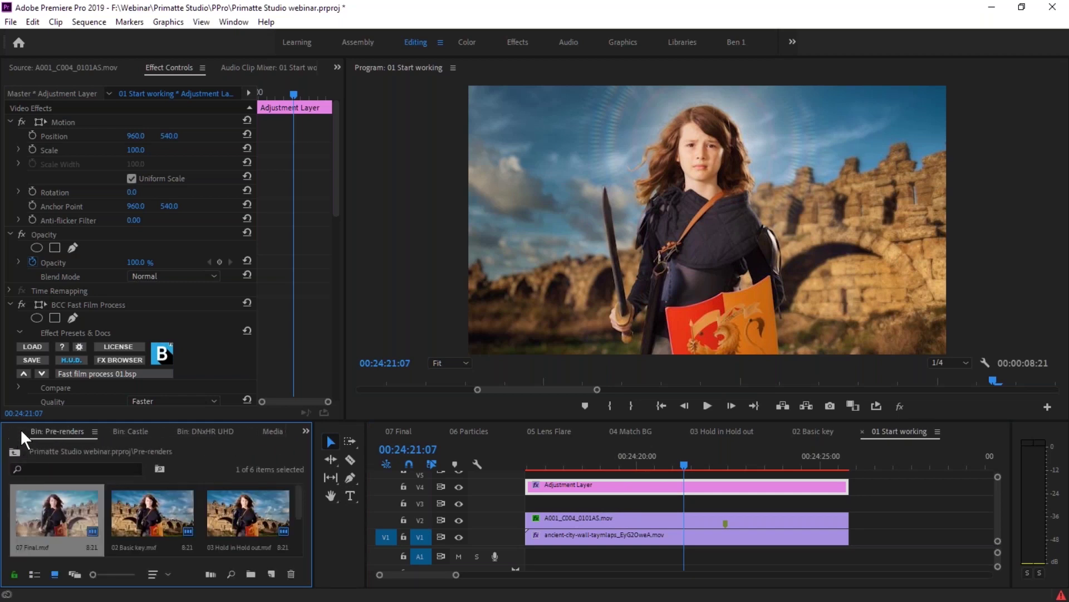
left_click(12, 433)
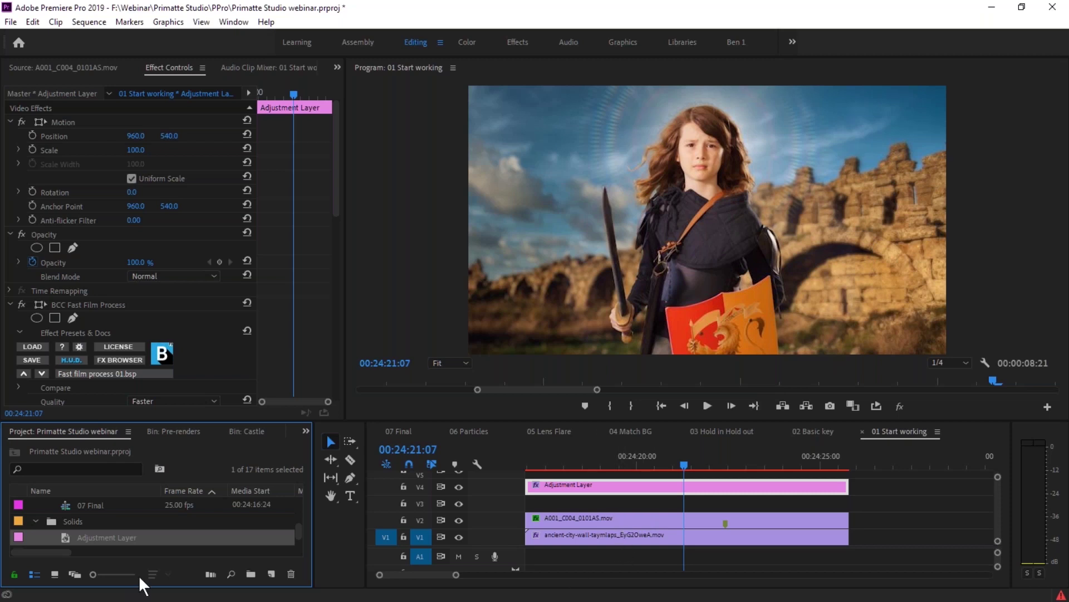
scroll(296, 532, "down", 3)
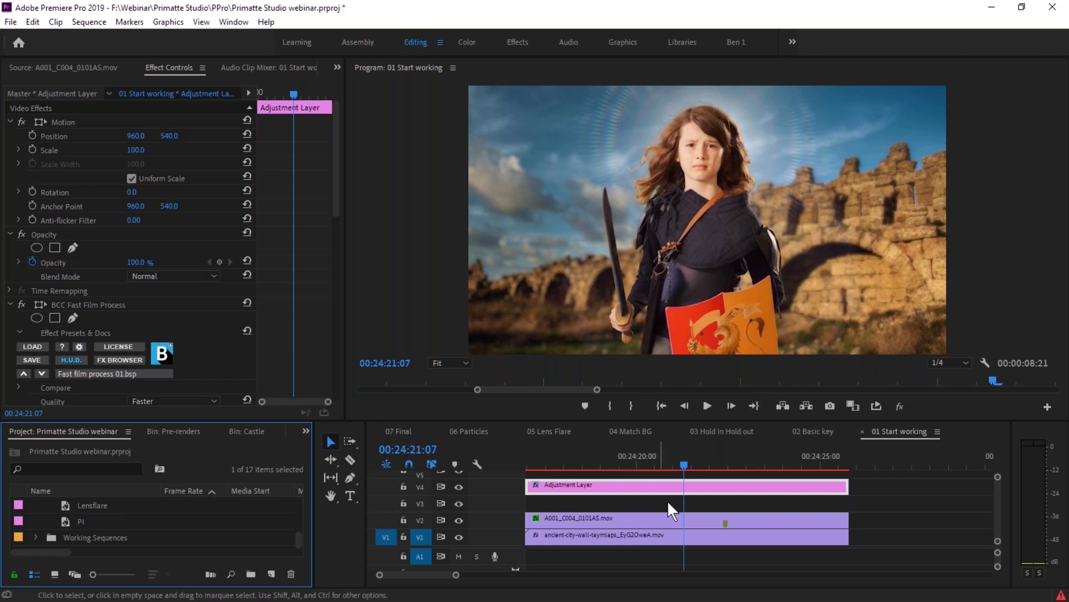
scroll(300, 537, "up", 1)
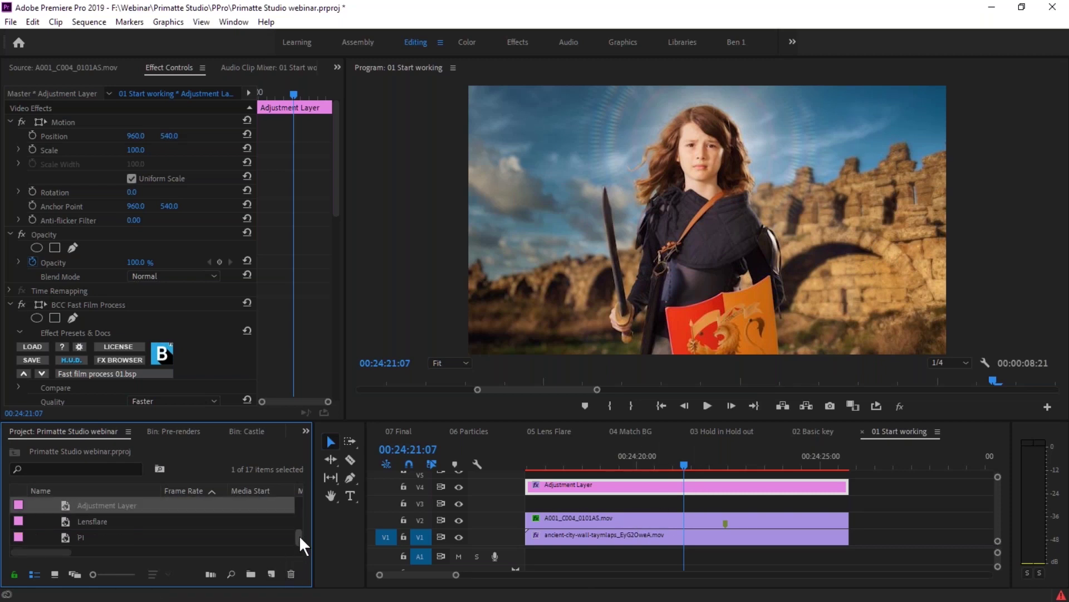
scroll(298, 538, "down", 1)
scroll(297, 537, "up", 1)
scroll(298, 536, "down", 1)
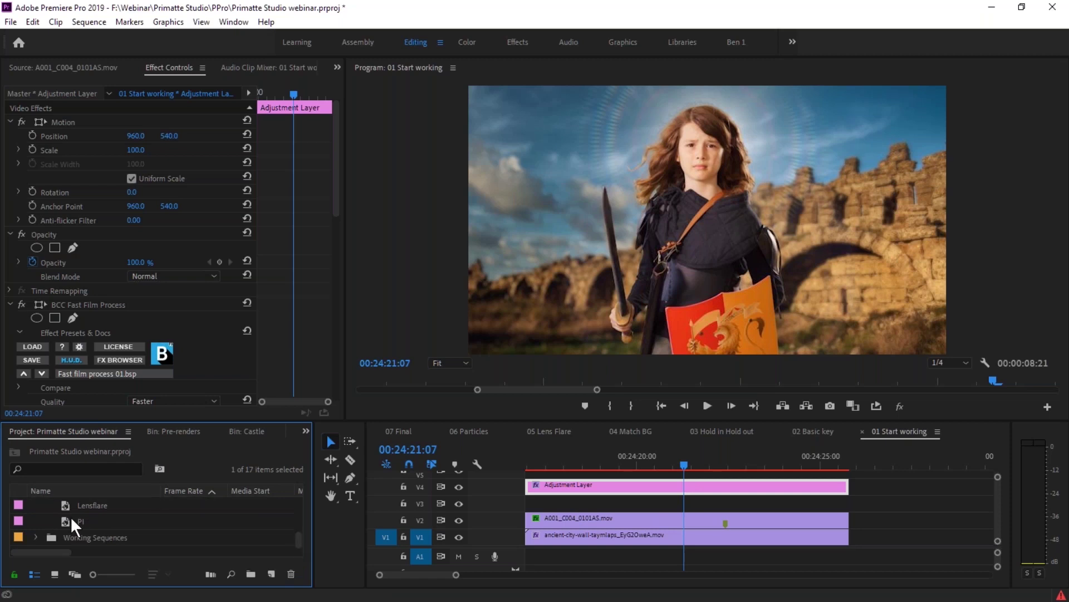
left_click_drag(70, 516, 536, 505)
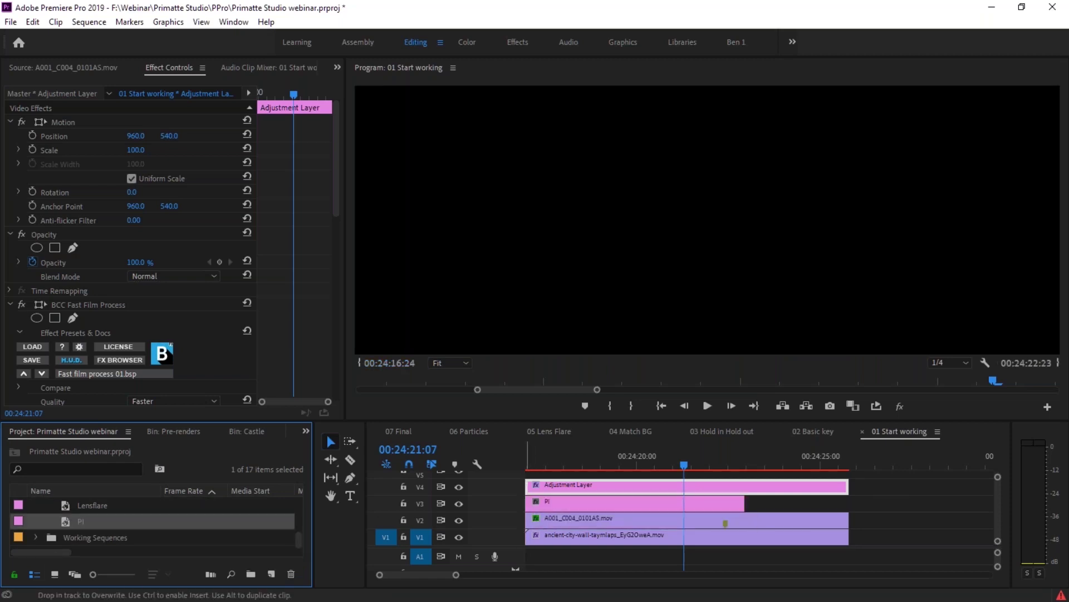
left_click_drag(744, 503, 846, 503)
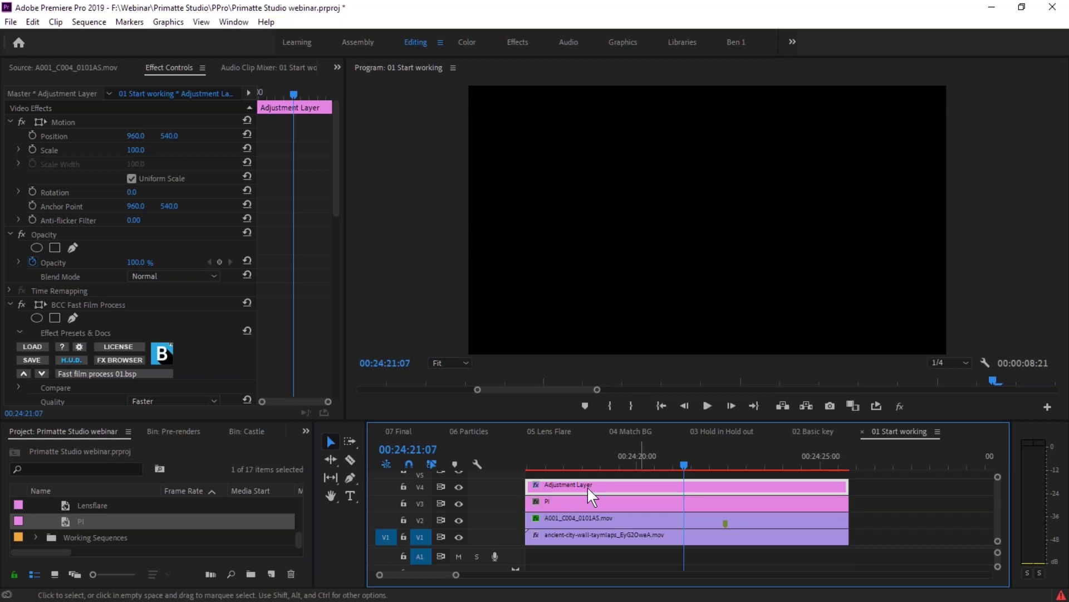
- Search the effects for "particle" and add BCC Particle Illusion to the PI clip on V3
left_click(644, 504)
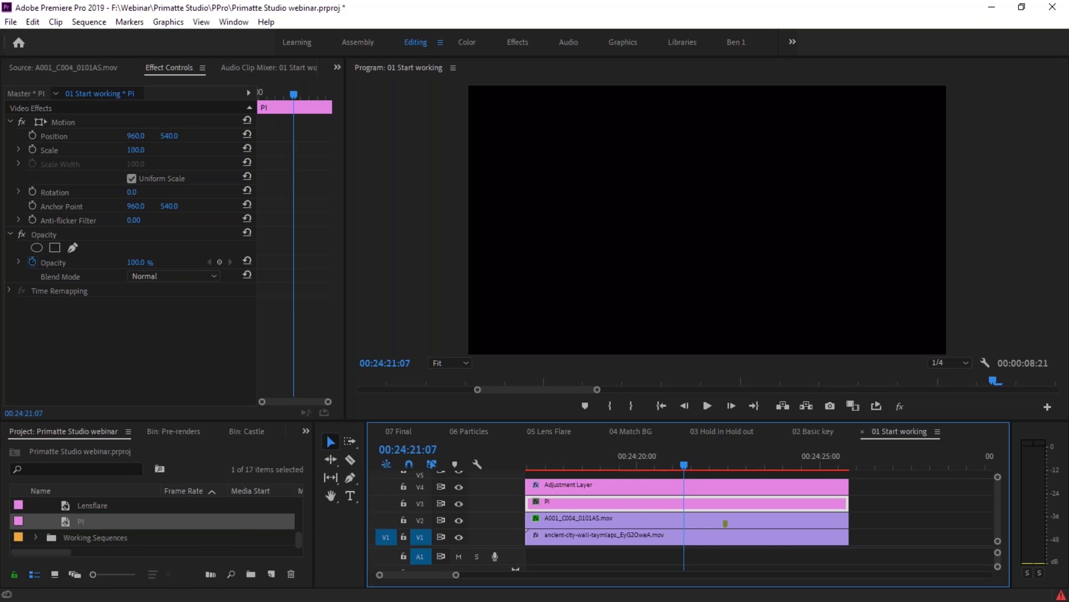
key("shift+7")
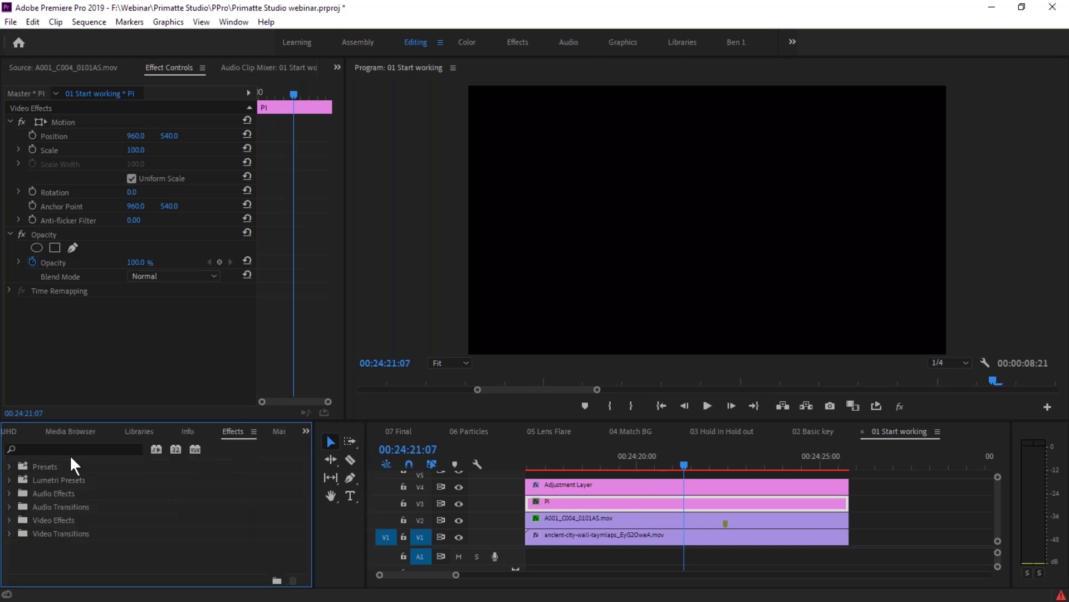
type("particl")
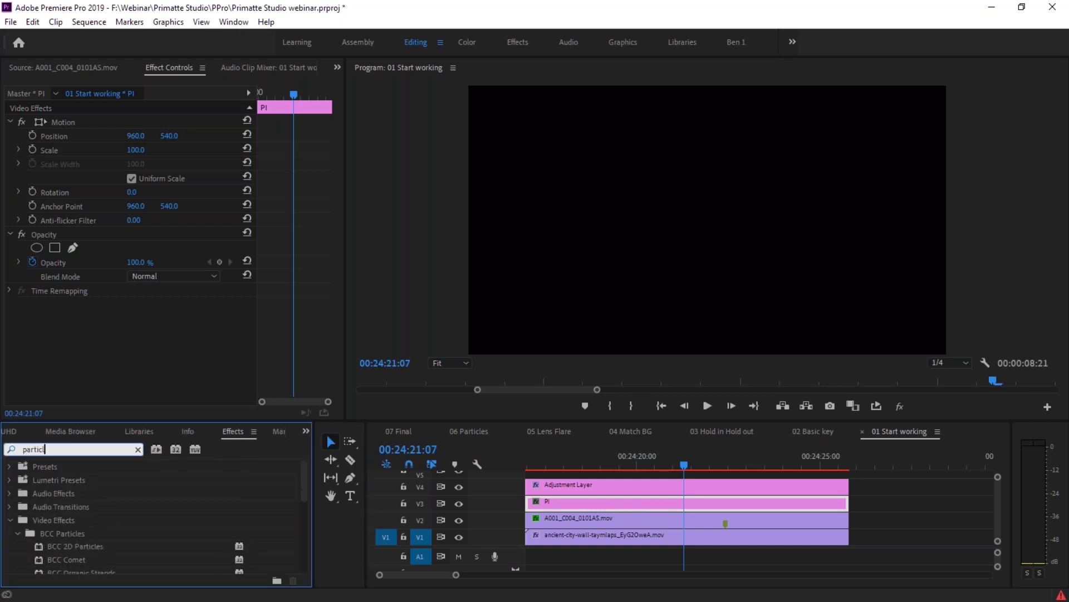
type("e")
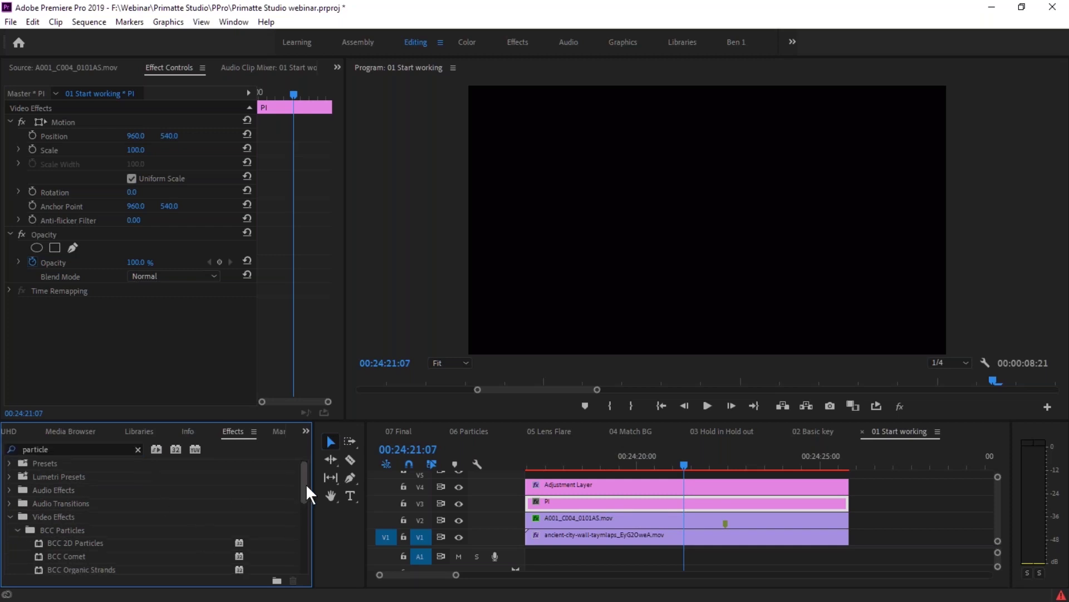
left_click_drag(306, 484, 308, 505)
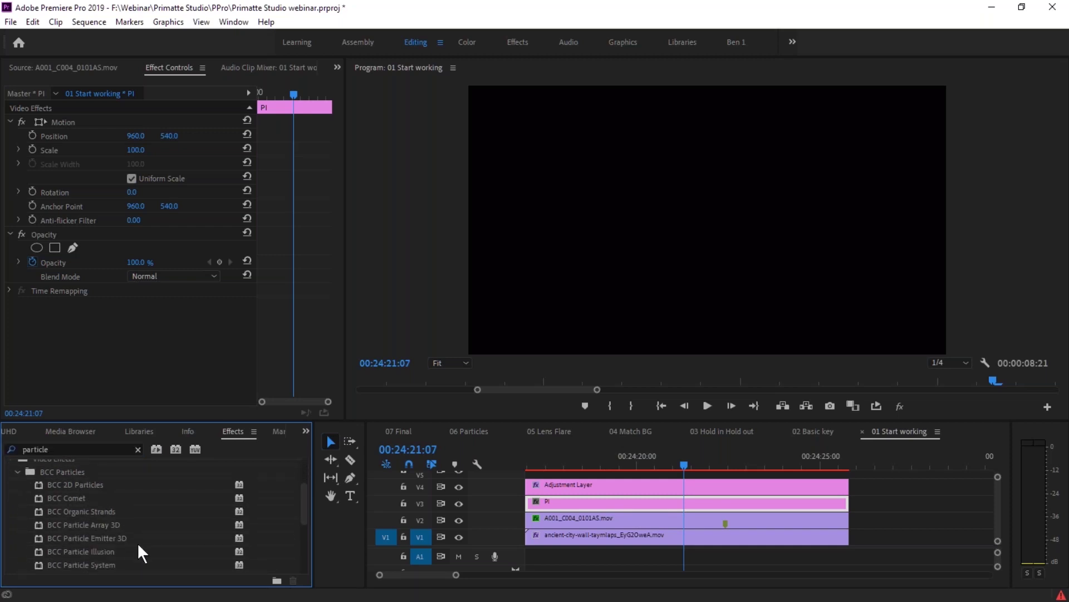
left_click_drag(100, 551, 638, 504)
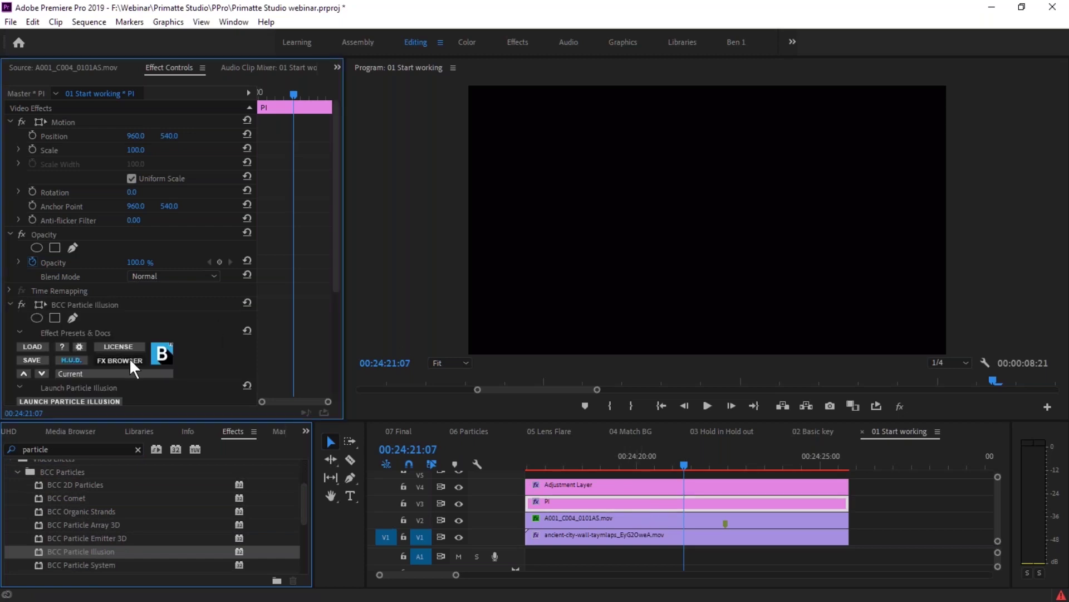
- Look over the BCC Particle Illusion presets, close the preset browser without applying one, and launch the Particle Illusion editor
left_click(119, 360)
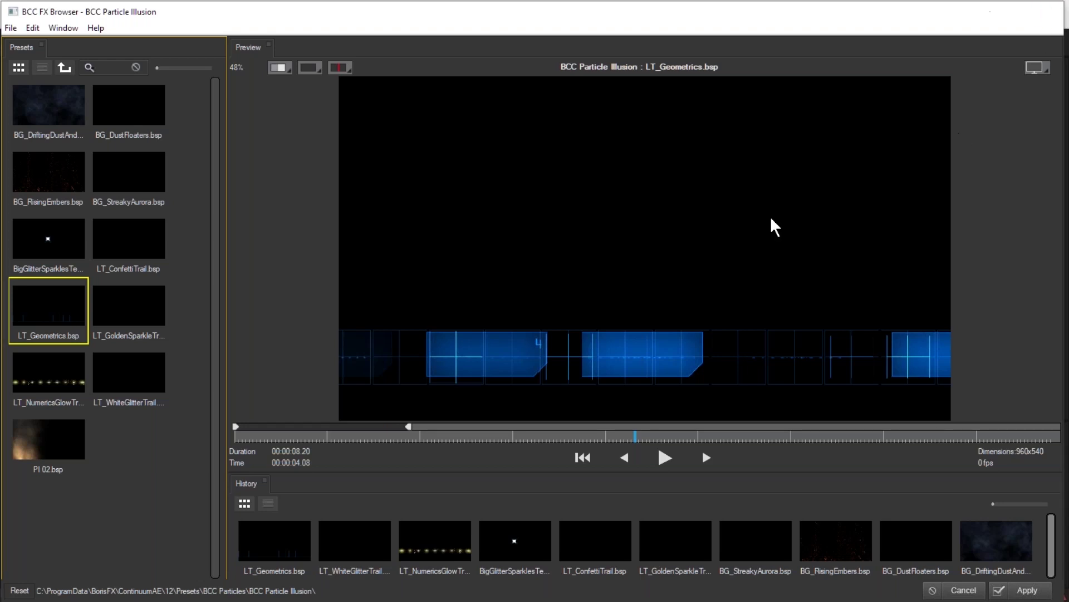
key("Escape")
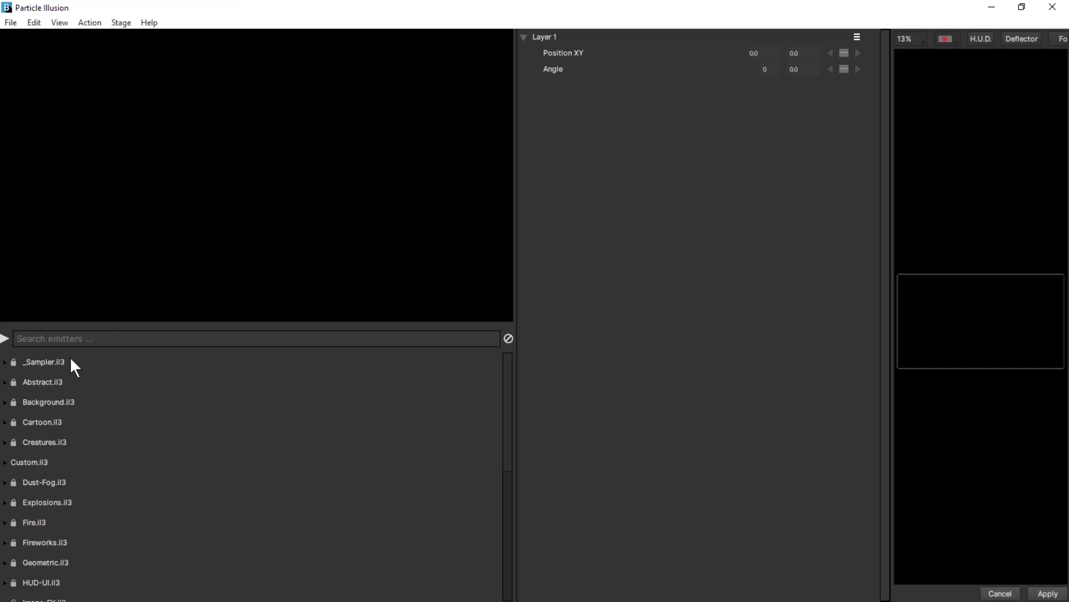
- Preview several emitters in the smoke, fire, bursts group of the _Sampler library, including sparkles smoke 10a and Shoot Smoke 03a
left_click(5, 362)
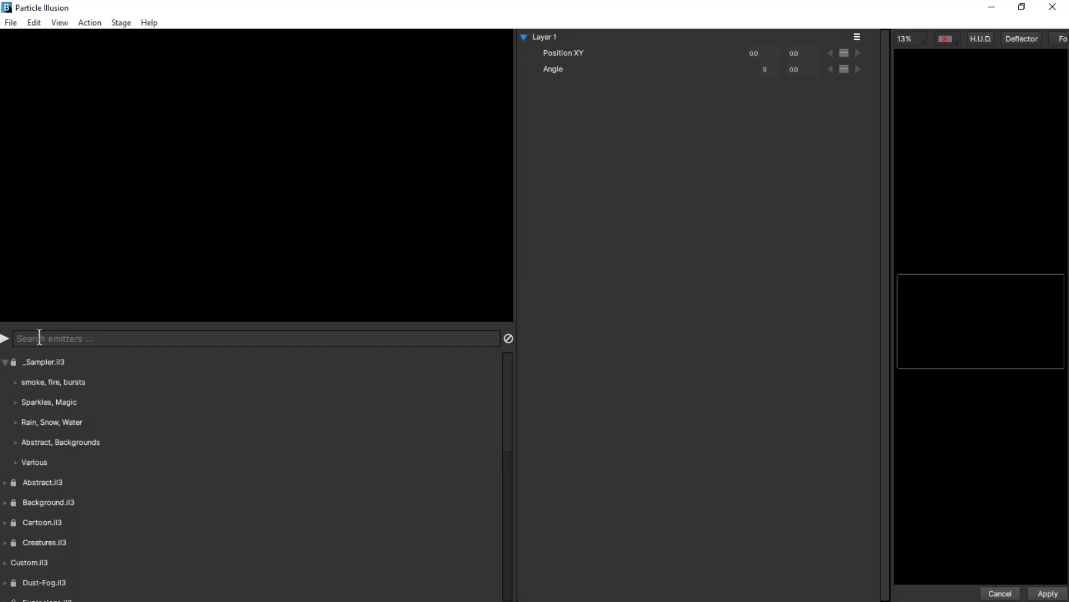
left_click(15, 381)
left_click(88, 400)
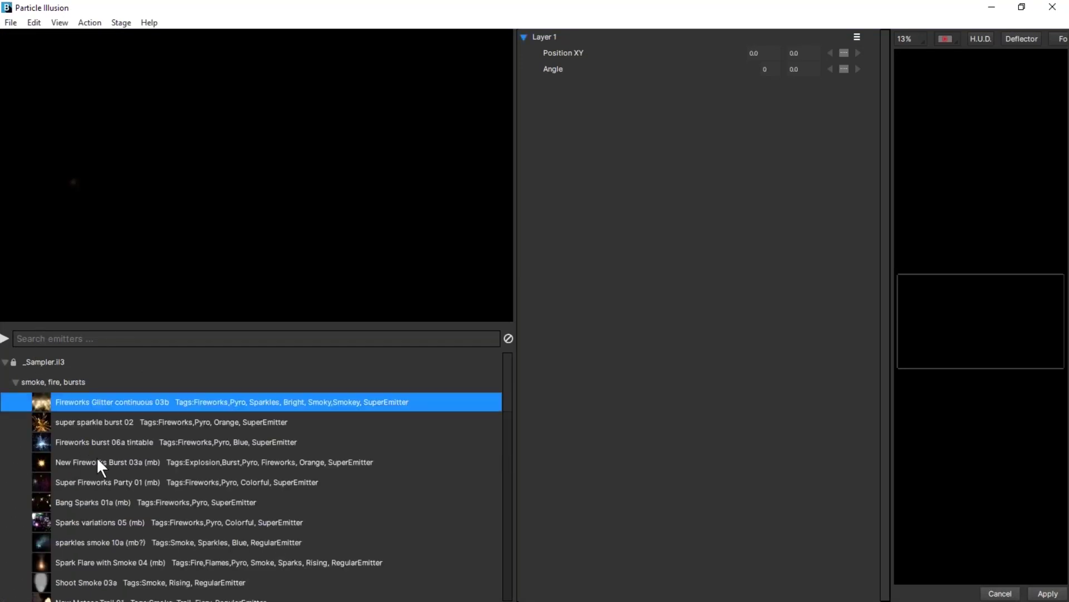
left_click(98, 461)
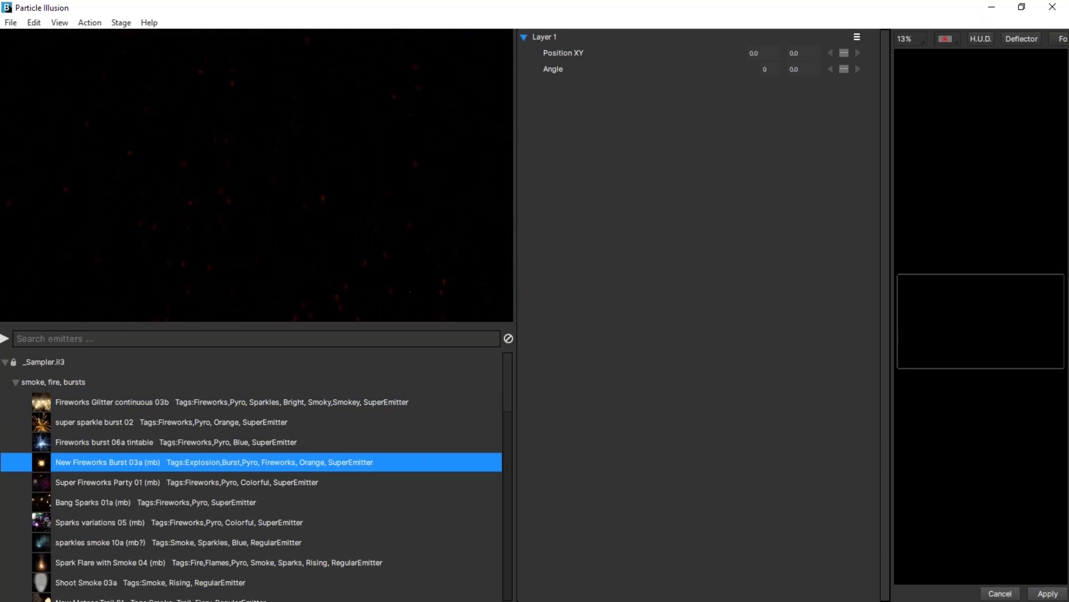
left_click(125, 543)
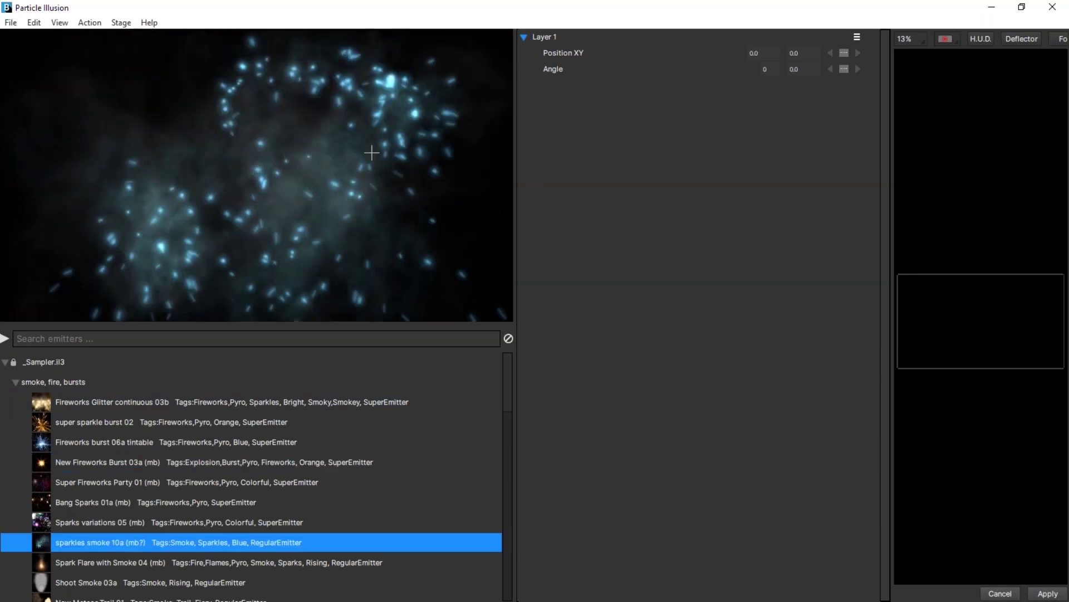
left_click(103, 583)
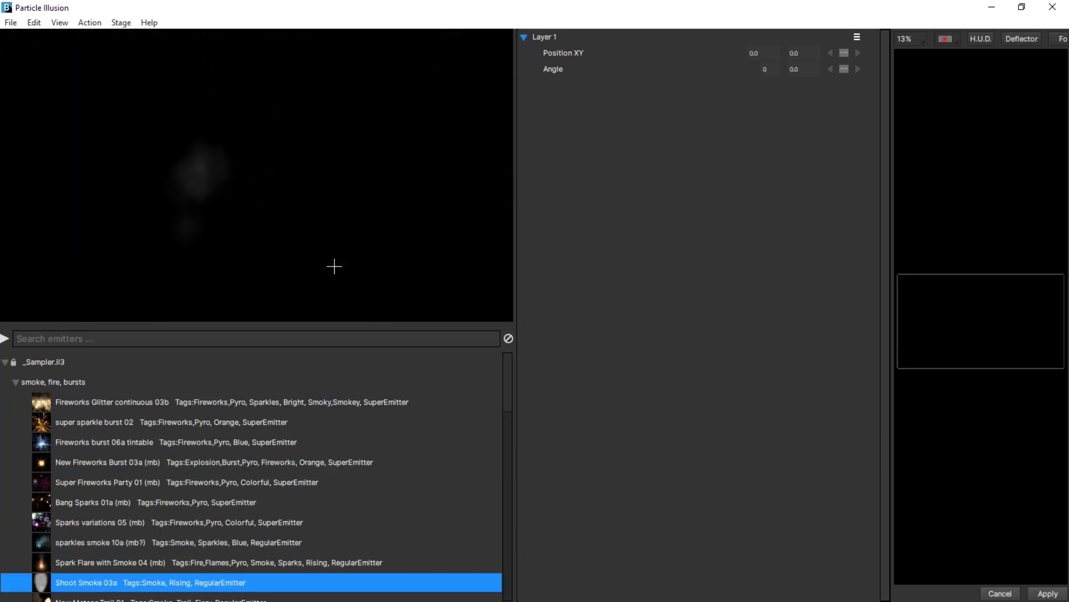
left_click(14, 382)
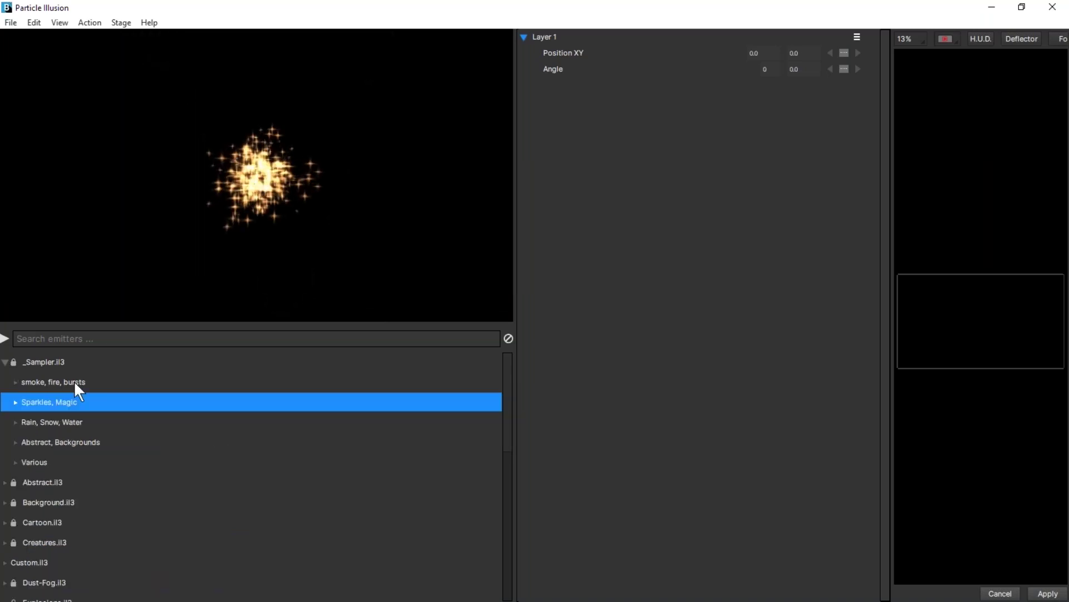
- Search the emitter library for "fire" and preview the Sun Fire 03 and Steamy smoke column 01 emitters
left_click(76, 339)
type("fire")
scroll(207, 557, "down", 10)
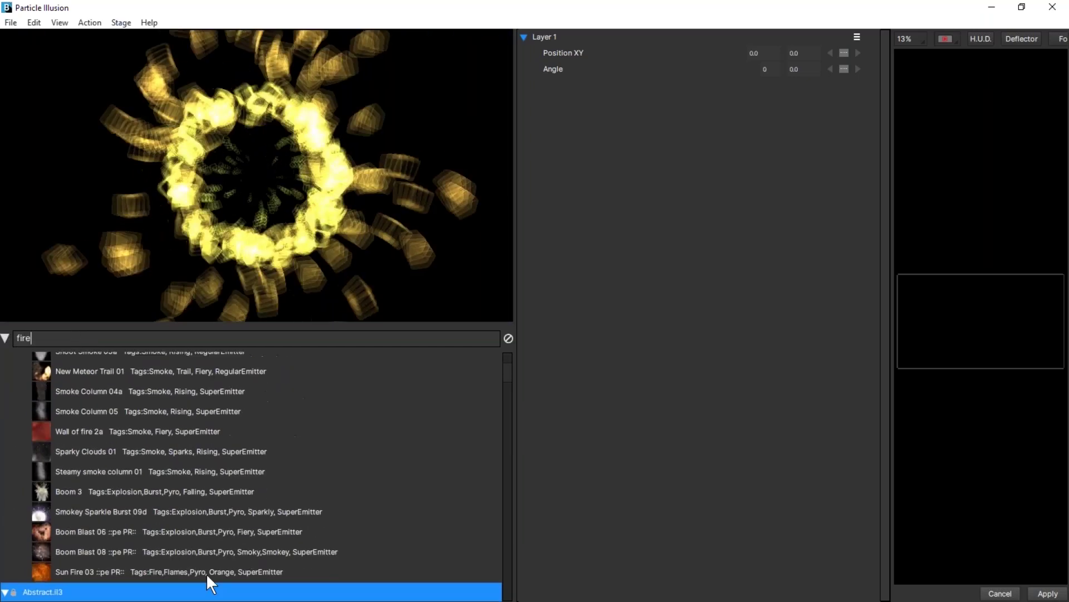
left_click(146, 551)
left_click(146, 571)
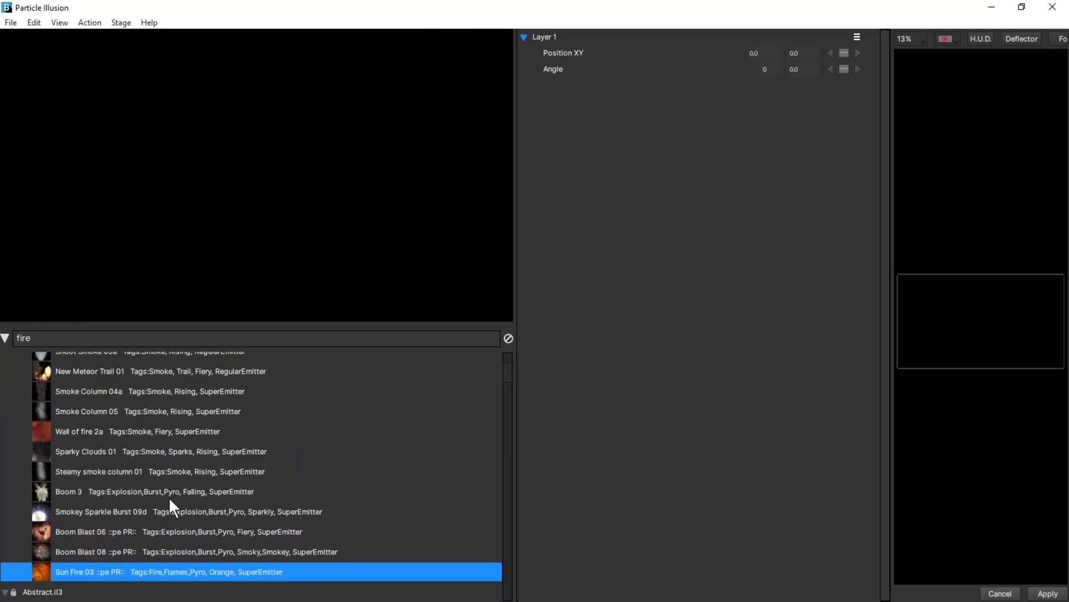
left_click(135, 472)
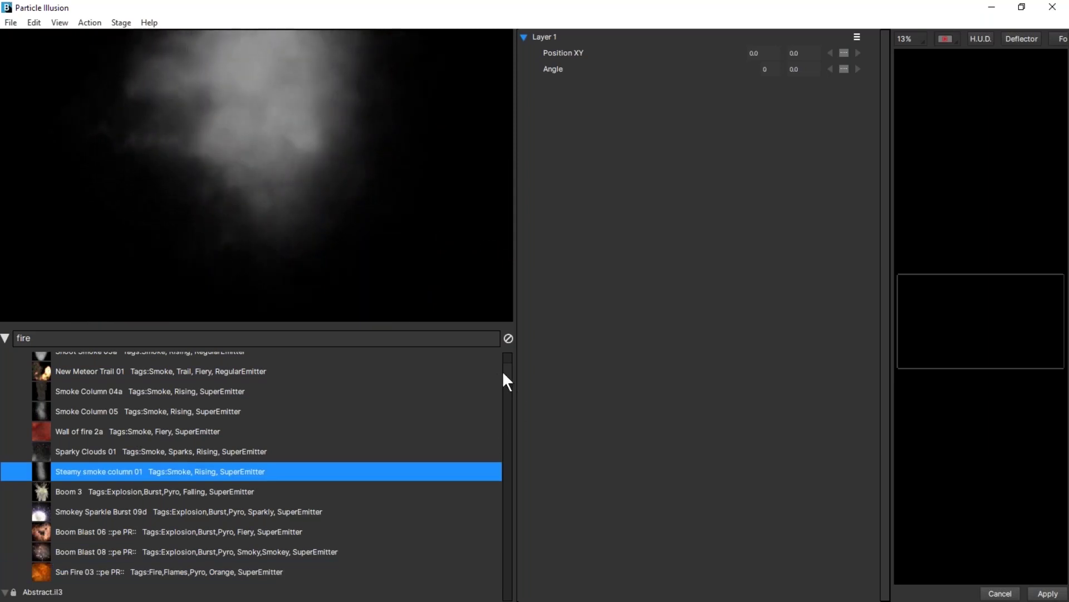
scroll(507, 368, "up", 4)
scroll(506, 382, "down", 5)
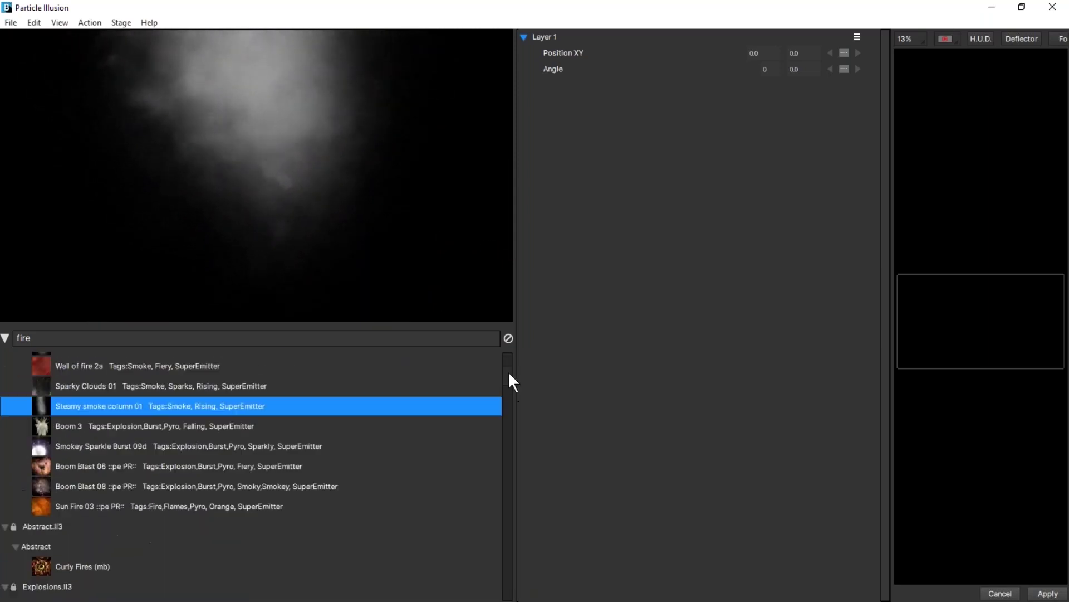
scroll(507, 371, "up", 4)
scroll(507, 368, "down", 3)
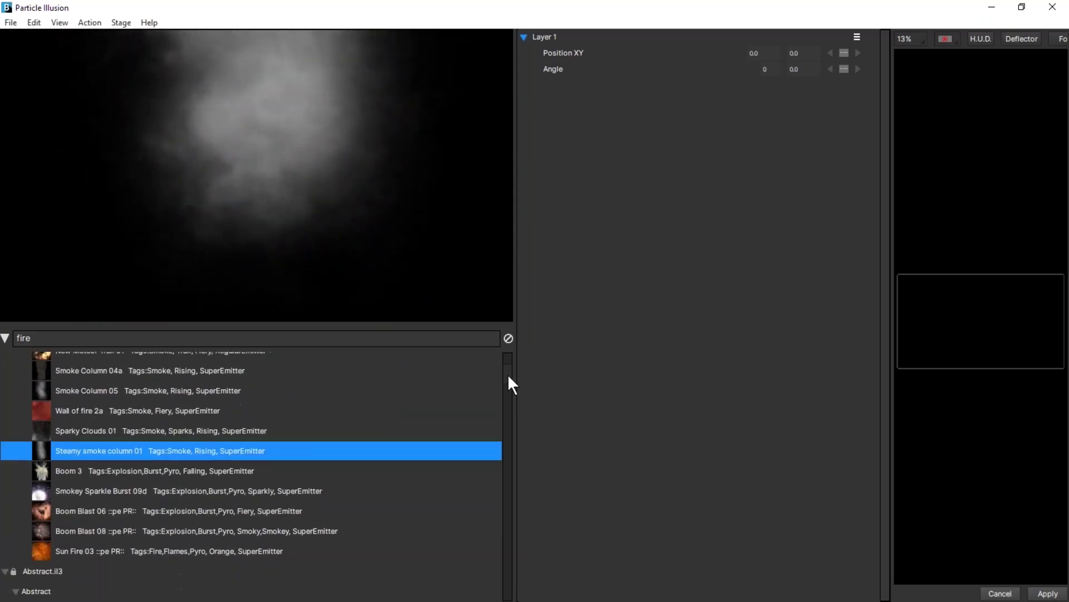
- Preview the Swirl Storm Sparks 01 and Super Flames 04 emitters in the Fire library
scroll(508, 376, "down", 8)
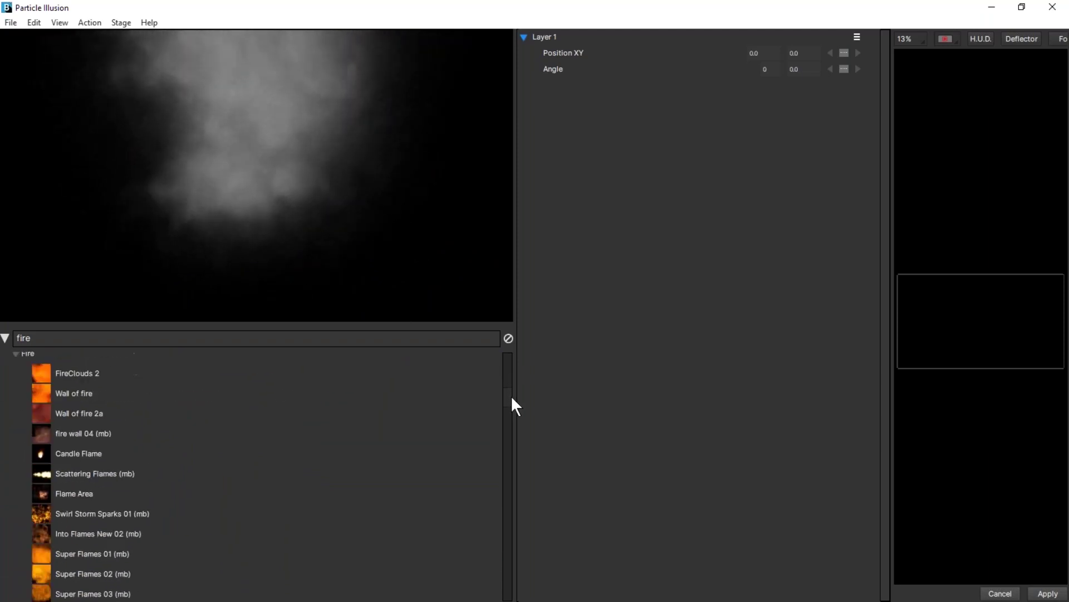
scroll(511, 397, "down", 2)
left_click(77, 469)
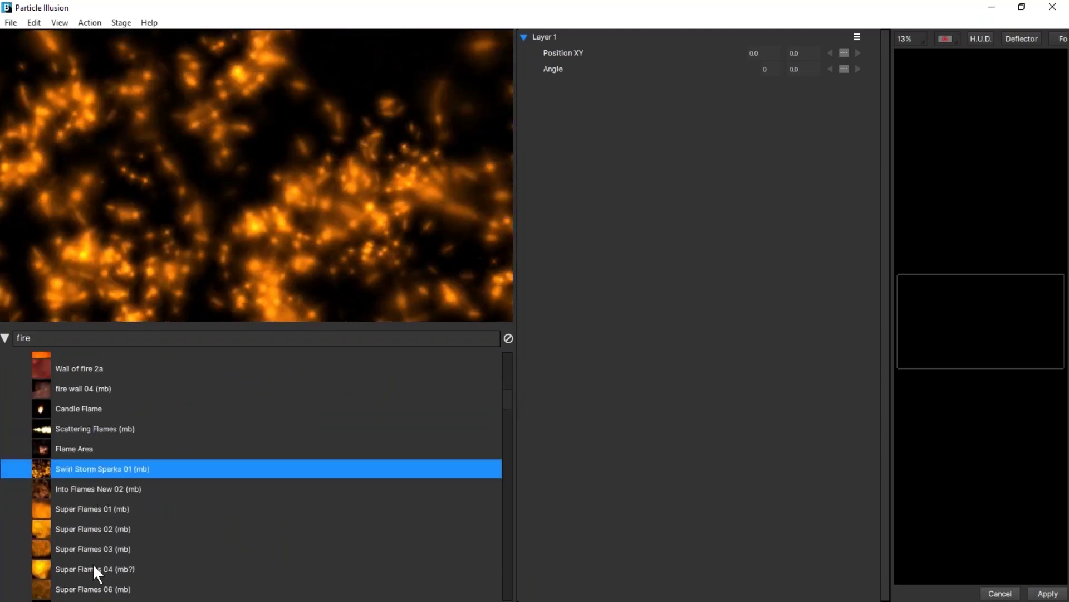
left_click(92, 564)
scroll(508, 423, "down", 7)
scroll(510, 427, "up", 1)
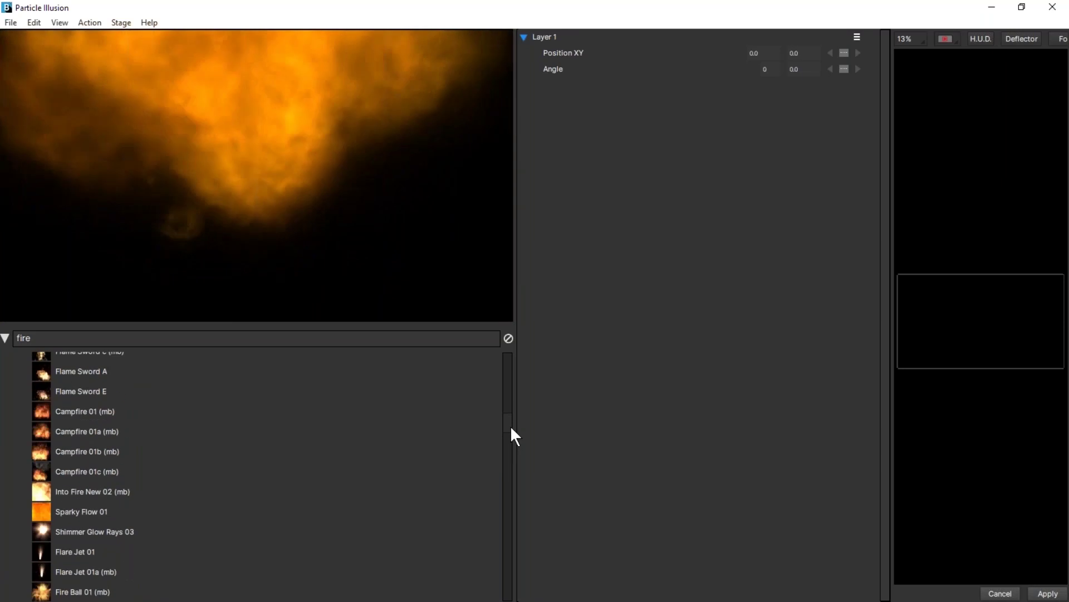
scroll(512, 433, "down", 10)
- Preview the torch and flame emitters further down the Fire library, including Torch 01, Flames New 03b and Flame Torch Sparks 01
left_click(83, 580)
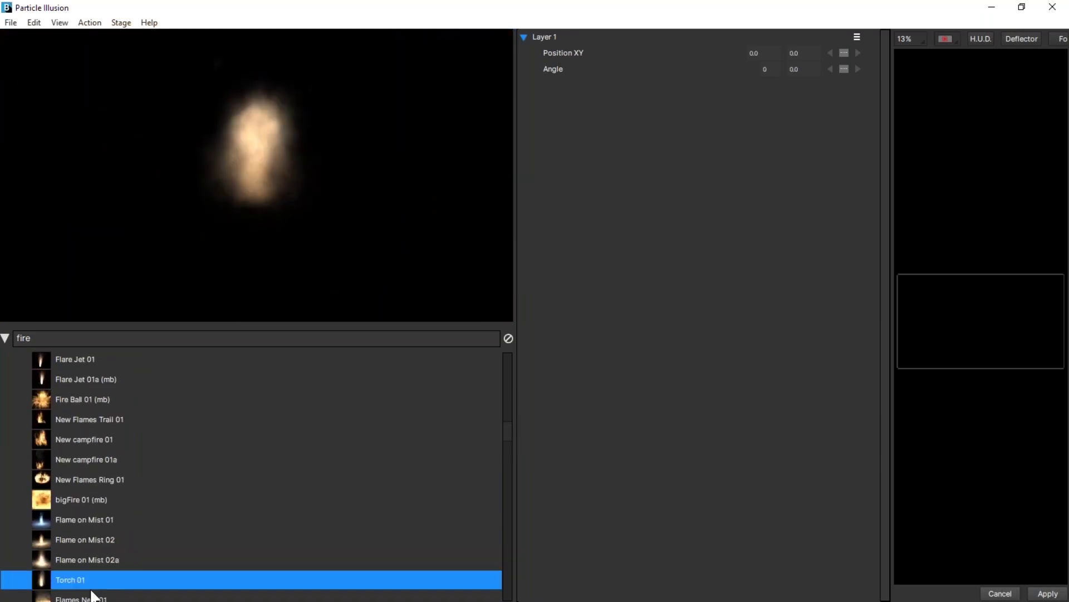
left_click(92, 596)
scroll(509, 436, "down", 15)
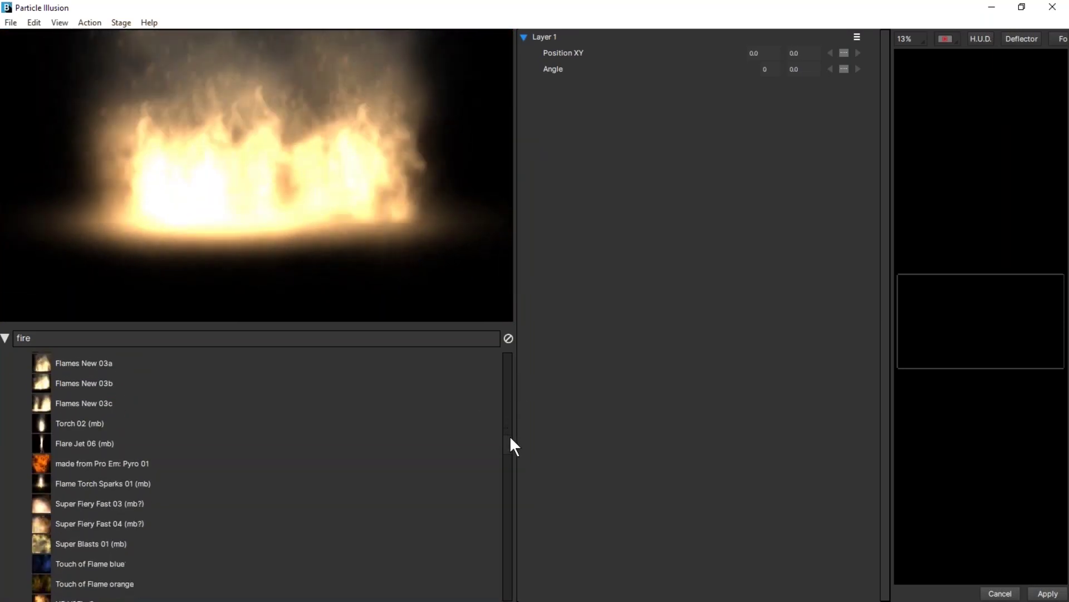
scroll(509, 435, "up", 6)
left_click(81, 492)
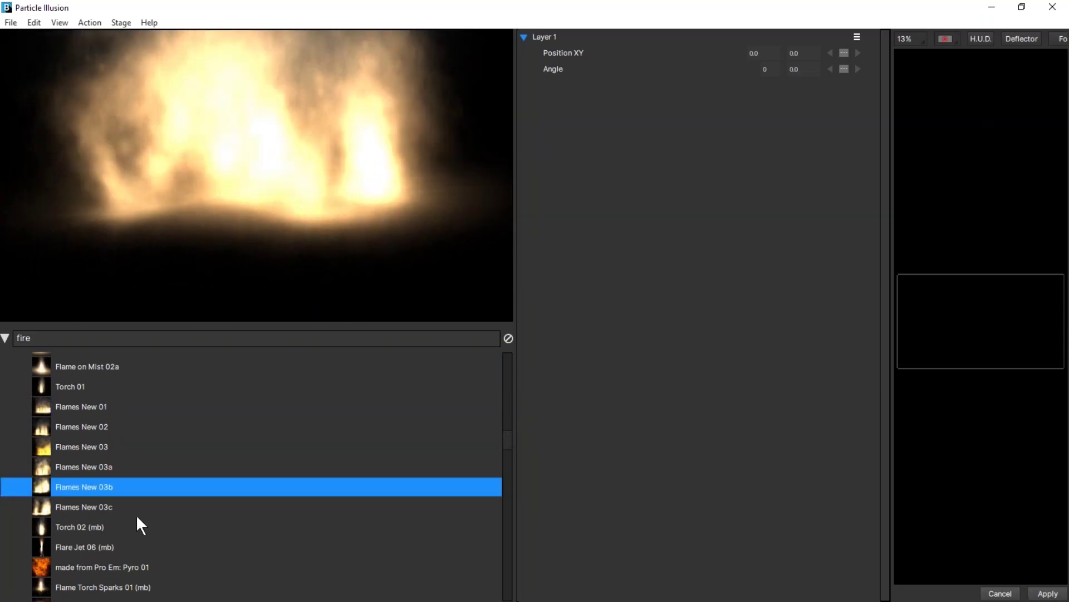
left_click(136, 566)
left_click(139, 587)
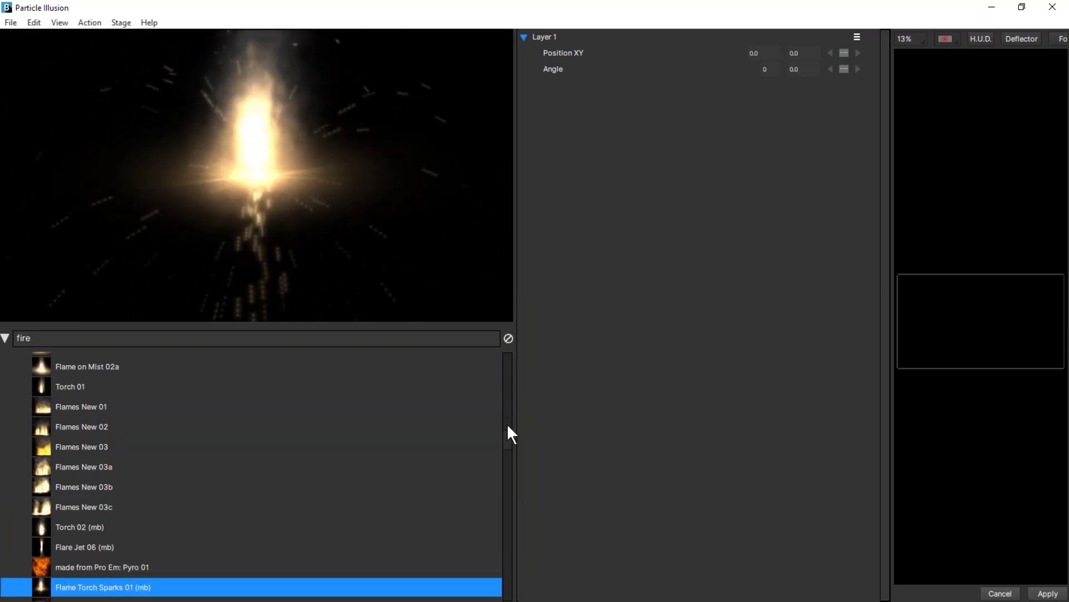
left_click_drag(507, 436, 507, 460)
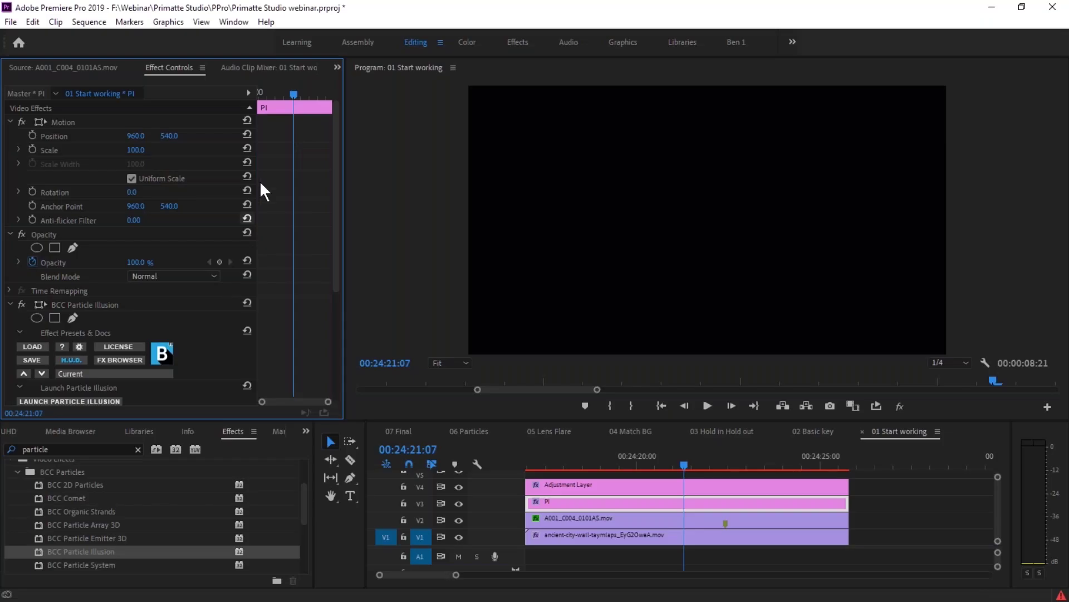
- Load the PI 02.bsp preset into the PI clip's BCC Particle Illusion effect and move the playhead to 00:24:20:03
scroll(335, 267, "down", 3)
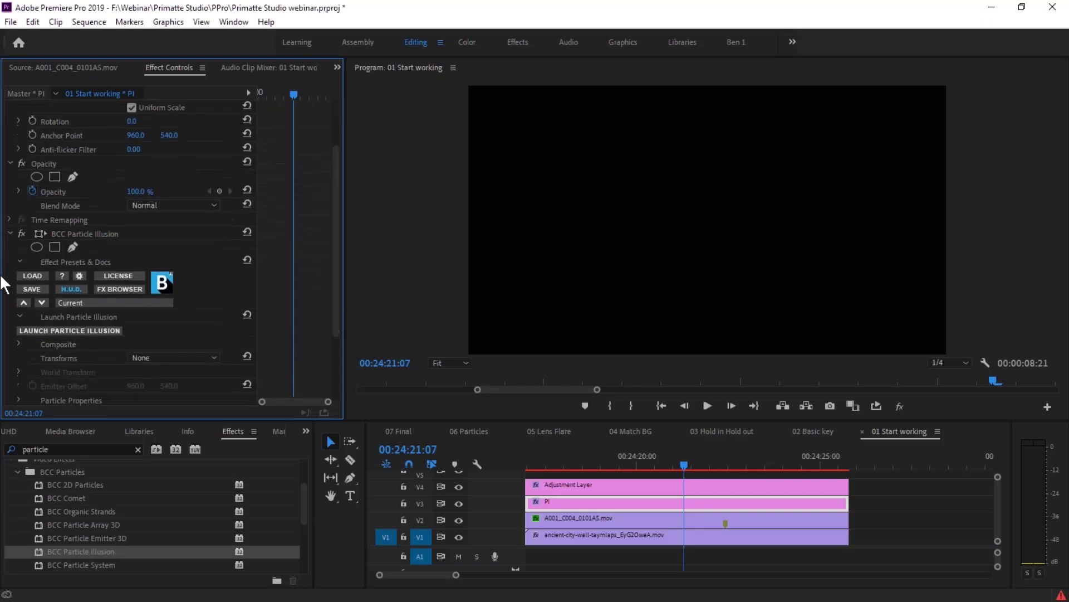
left_click(31, 276)
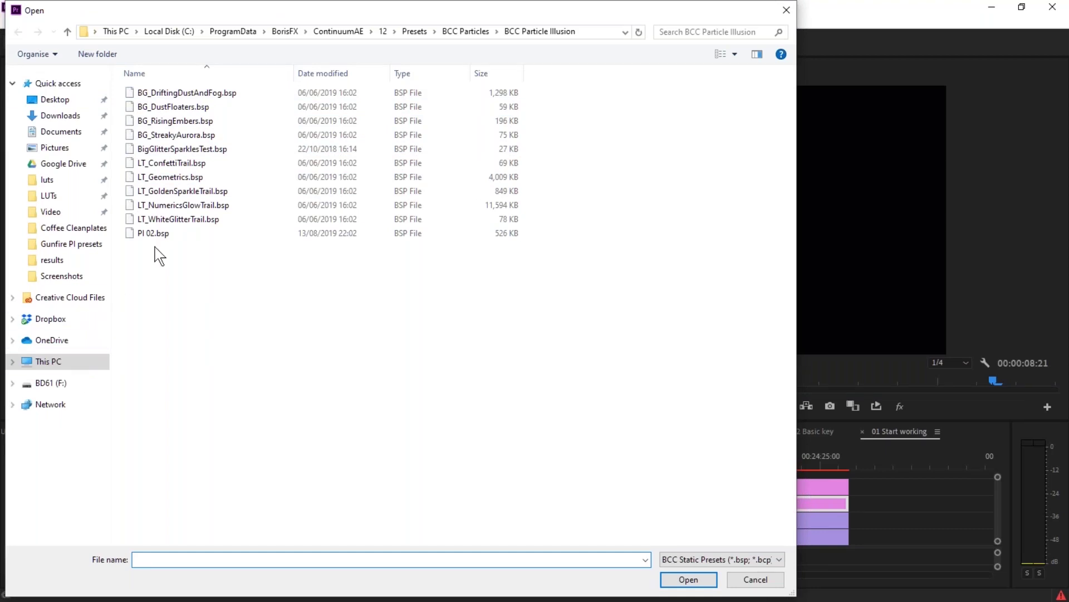
double_click(161, 235)
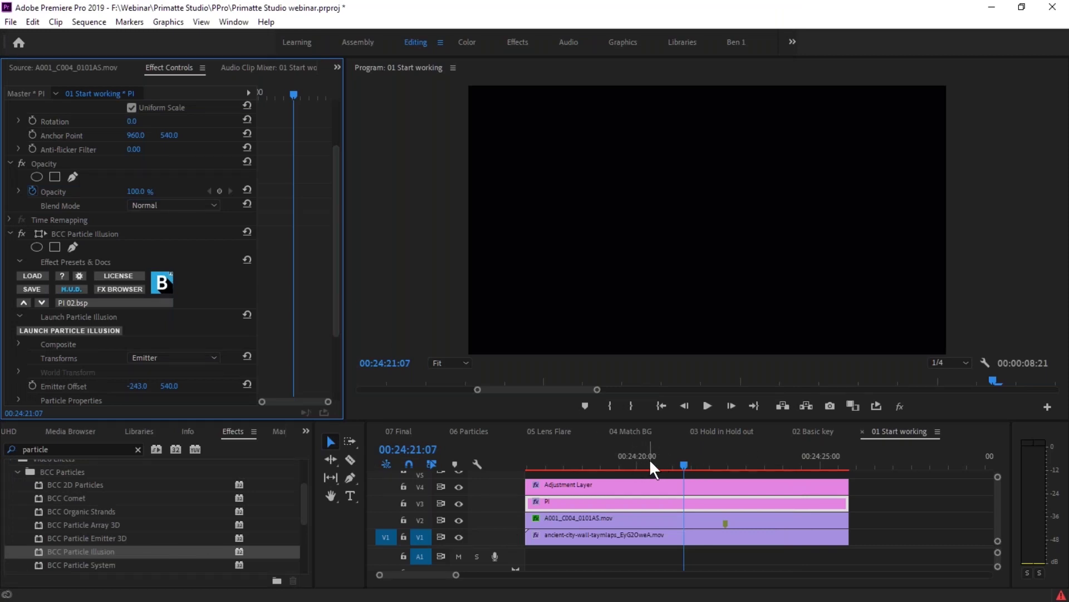
left_click_drag(649, 459, 641, 459)
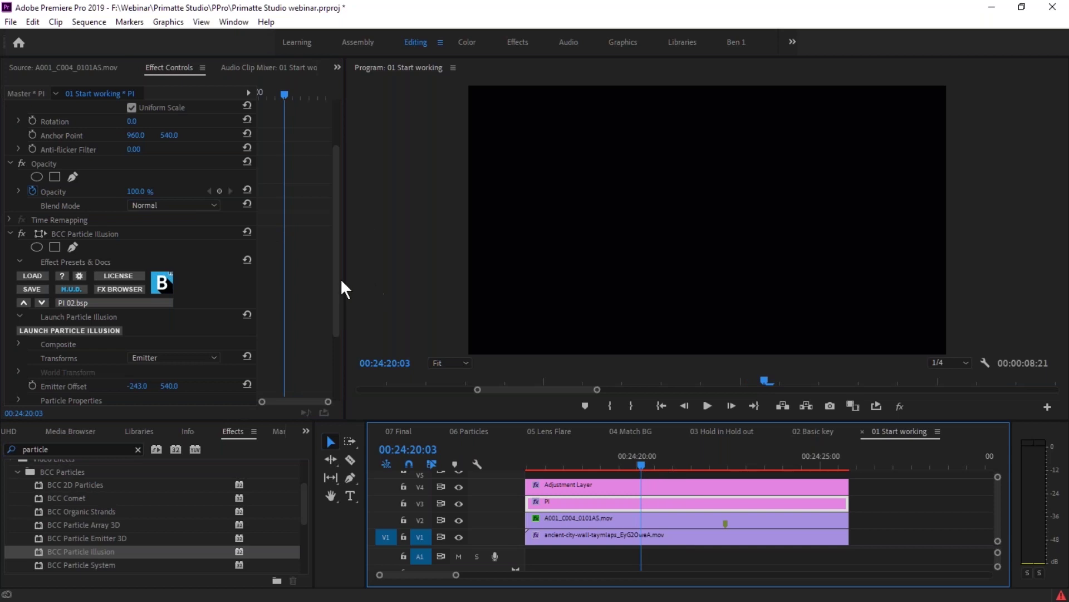
- Launch the Particle Illusion editor for the loaded preset and enlarge its stage view by narrowing the library and parameter areas
scroll(335, 290, "down", 5)
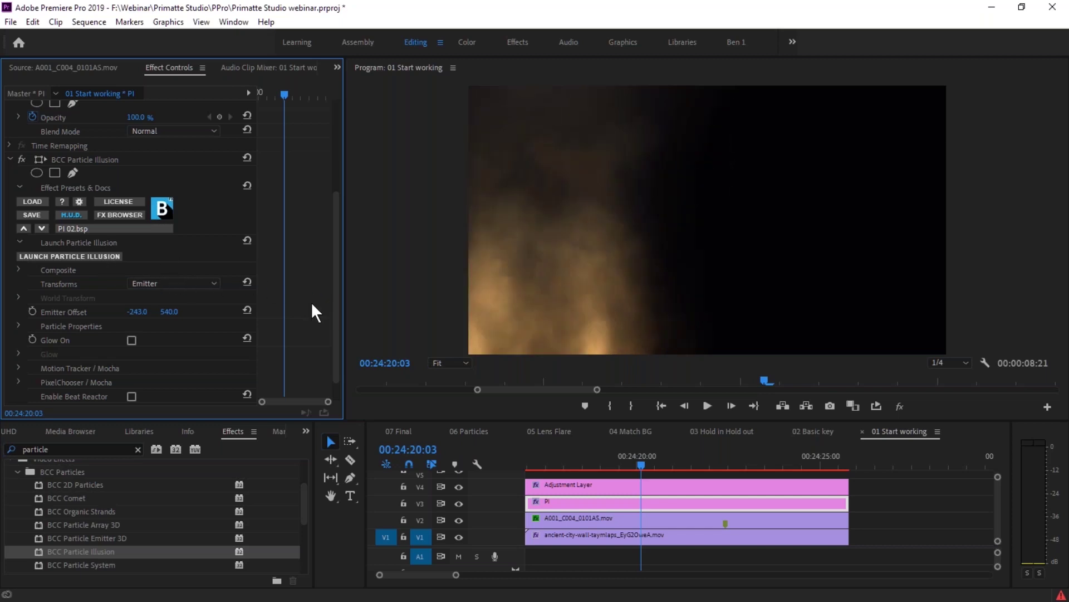
left_click(101, 256)
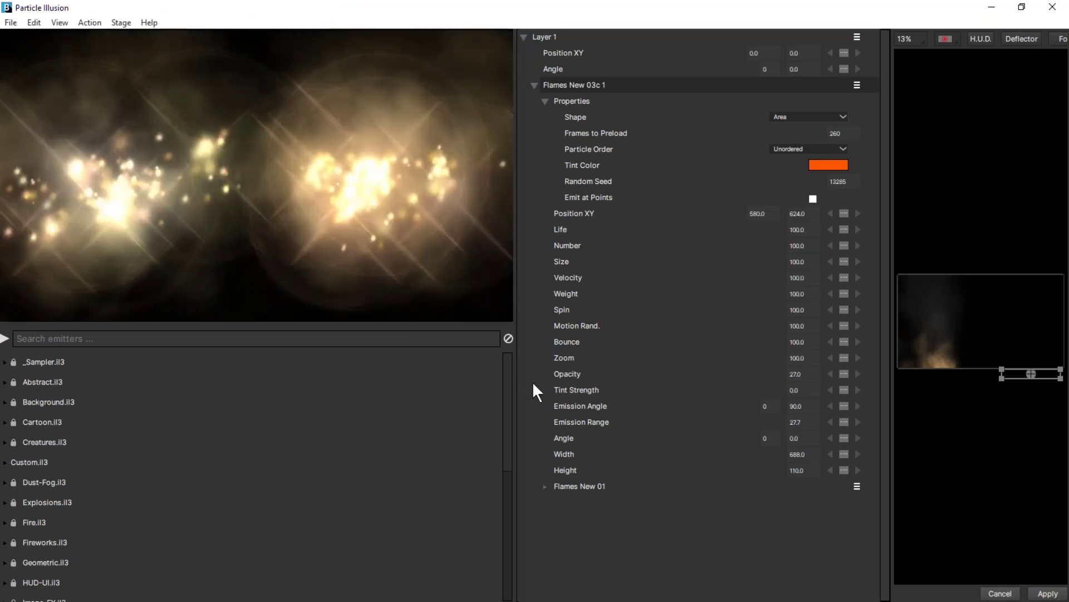
left_click_drag(513, 383, 127, 401)
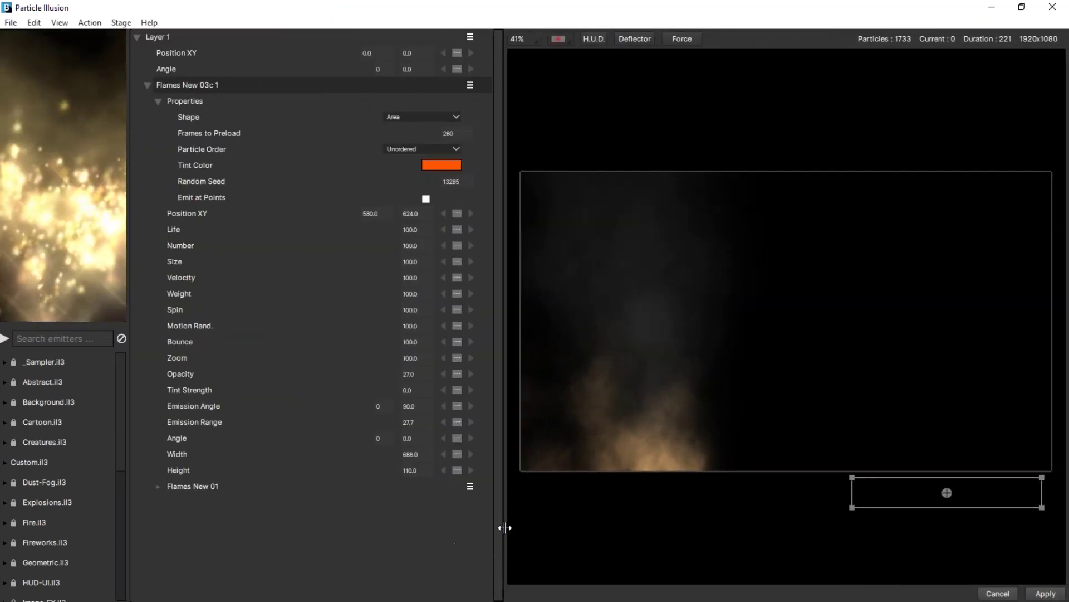
left_click_drag(504, 525, 359, 525)
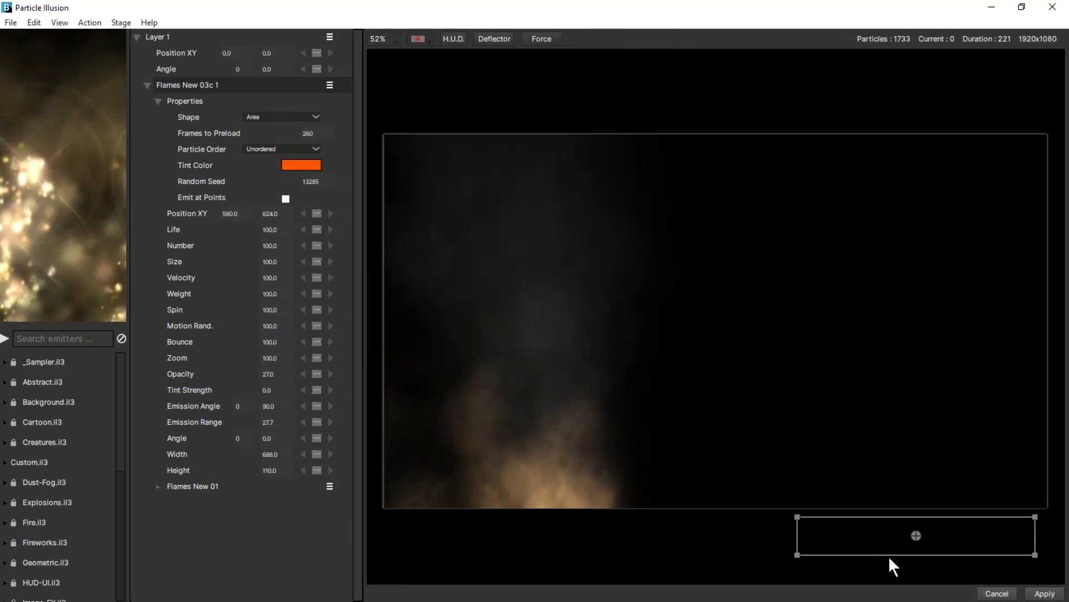
- Duplicate the Flames New 03c 1 emitter in Layer 1
left_click(329, 85)
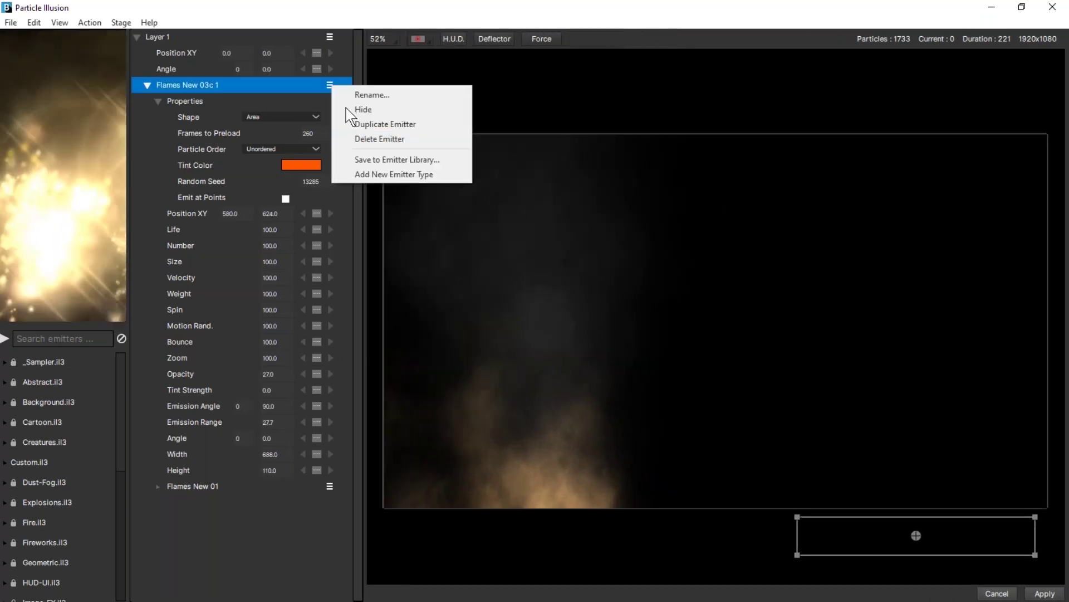
left_click(396, 125)
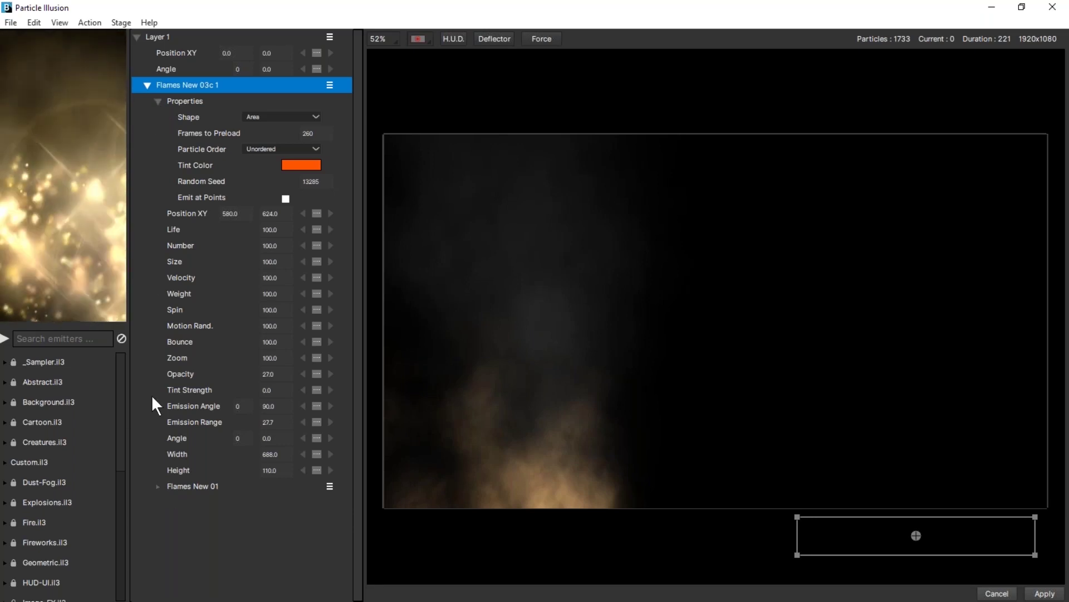
left_click(147, 84)
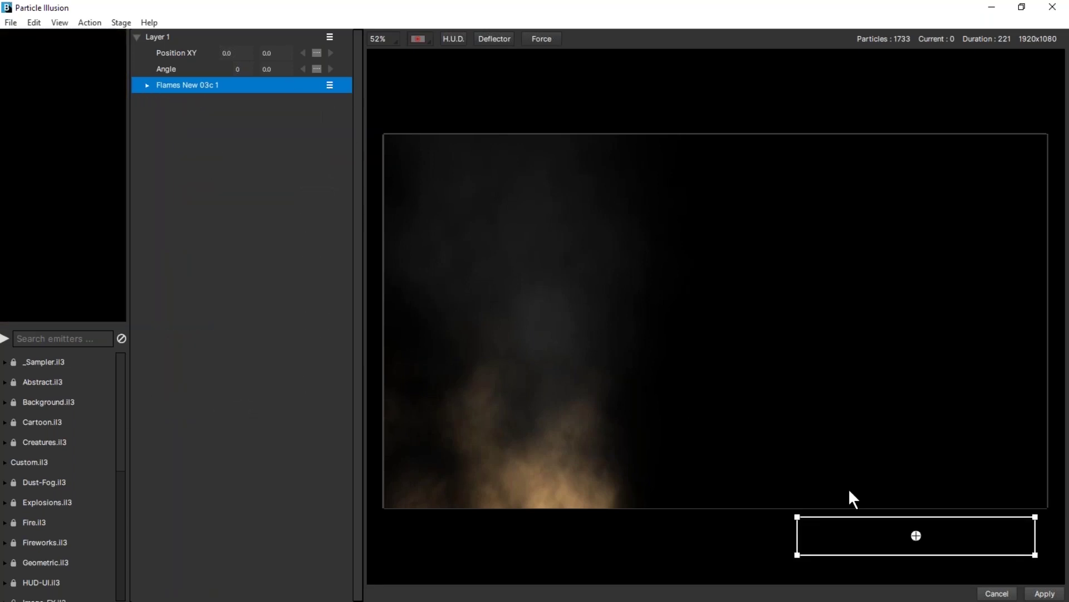
left_click(329, 86)
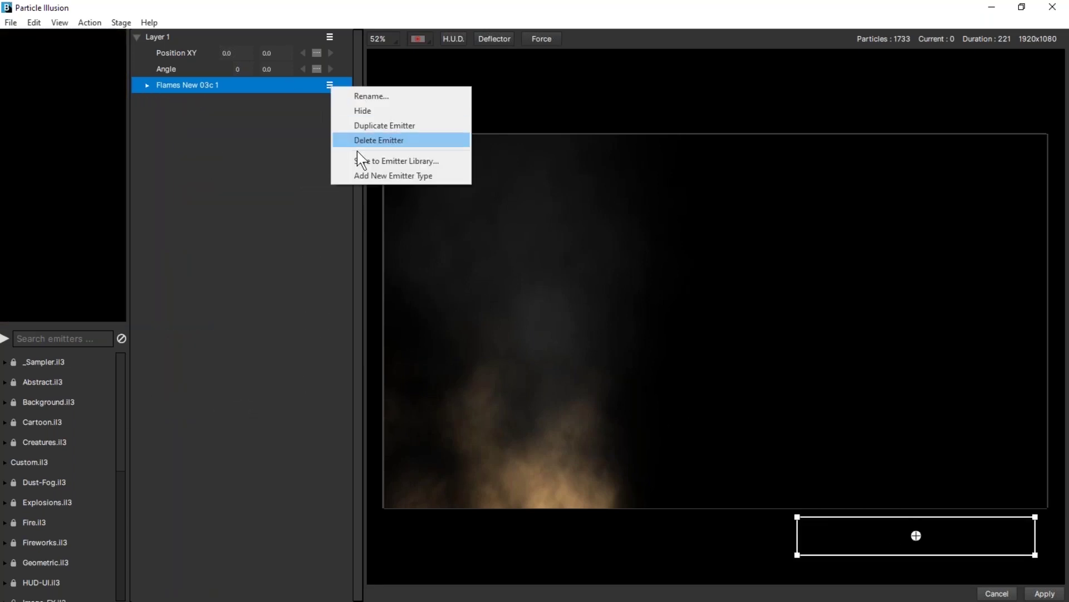
left_click(380, 125)
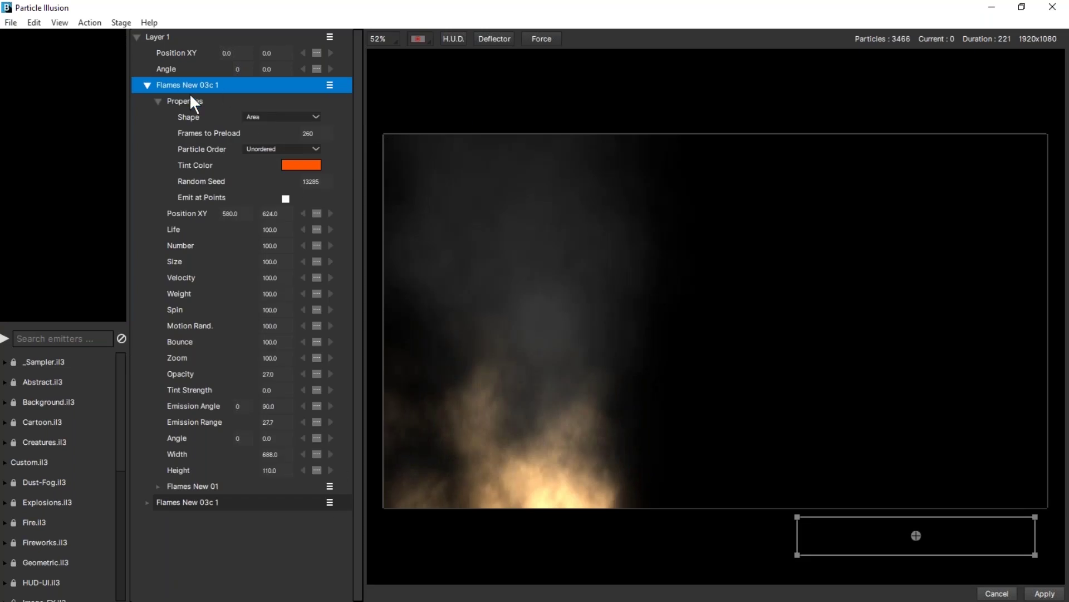
- Set the upper Flames New 03c 1 emitter's X position to 1942 and its Random Seed to 13969
left_click_drag(225, 205, 823, 225)
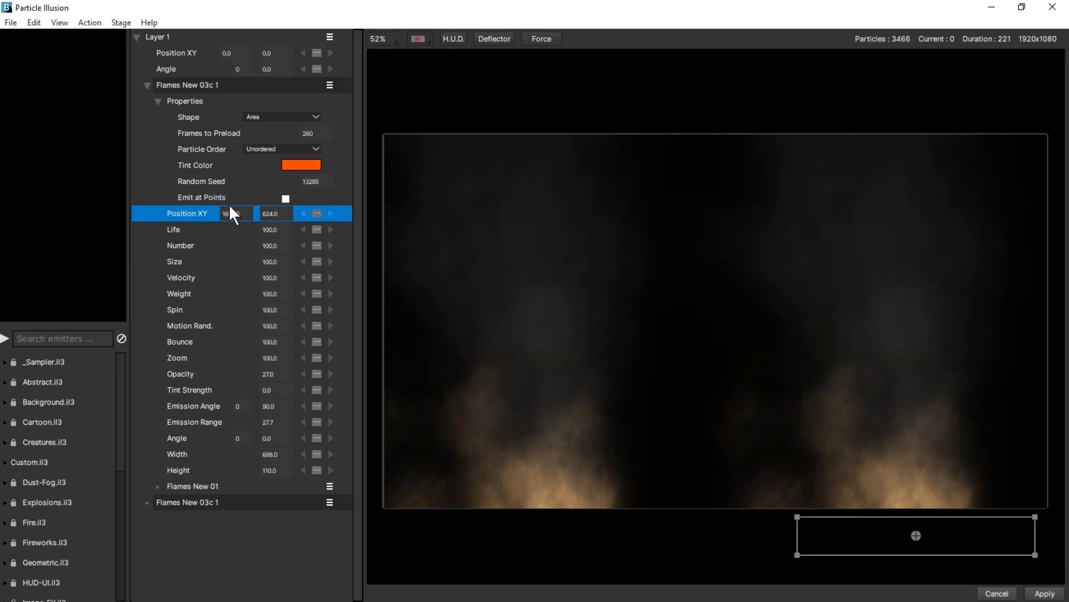
left_click_drag(234, 211, 435, 226)
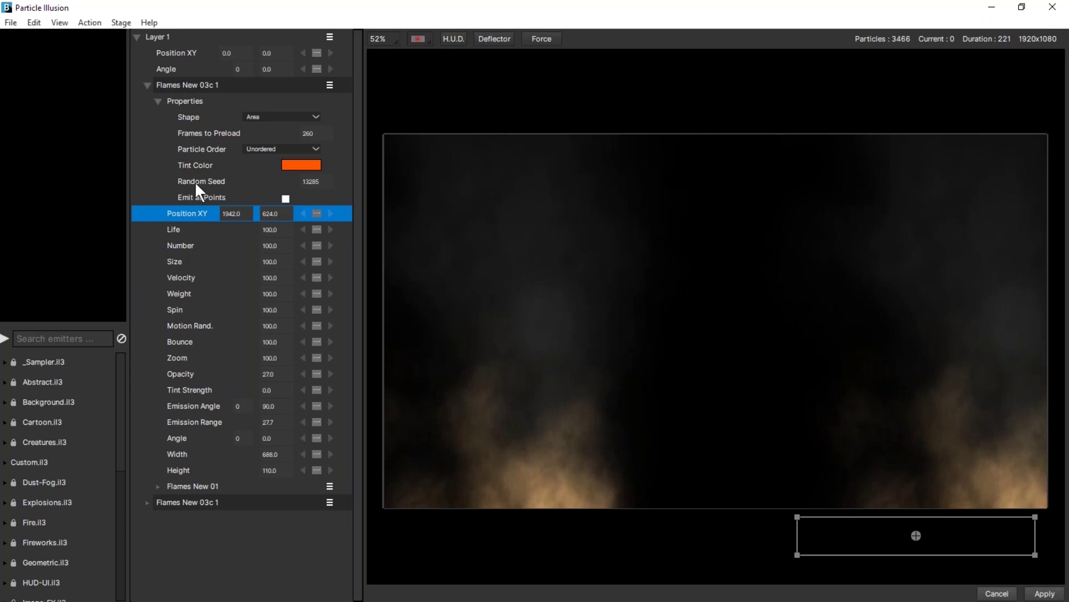
left_click_drag(312, 182, 920, 484)
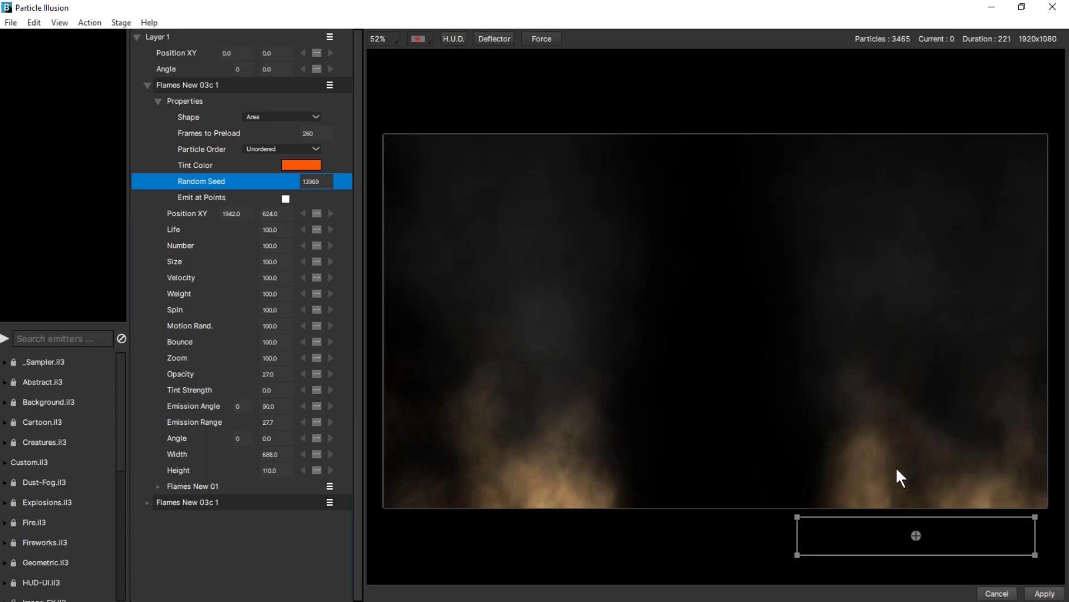
- Raise the upper Flames New 03c 1 emitter's Frames to Preload to about 447 and apply the Particle Illusion changes to the clip
left_click_drag(313, 133, 330, 336)
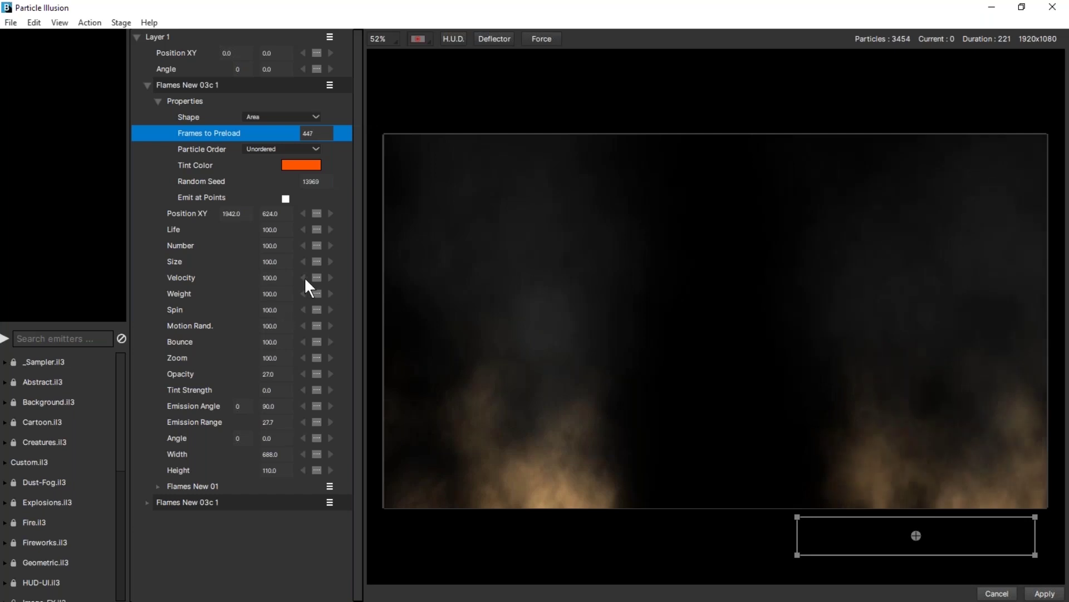
mouse_move(294, 264)
left_mouse_down()
mouse_move(256, 277)
mouse_move(290, 262)
left_mouse_up()
left_click(1041, 595)
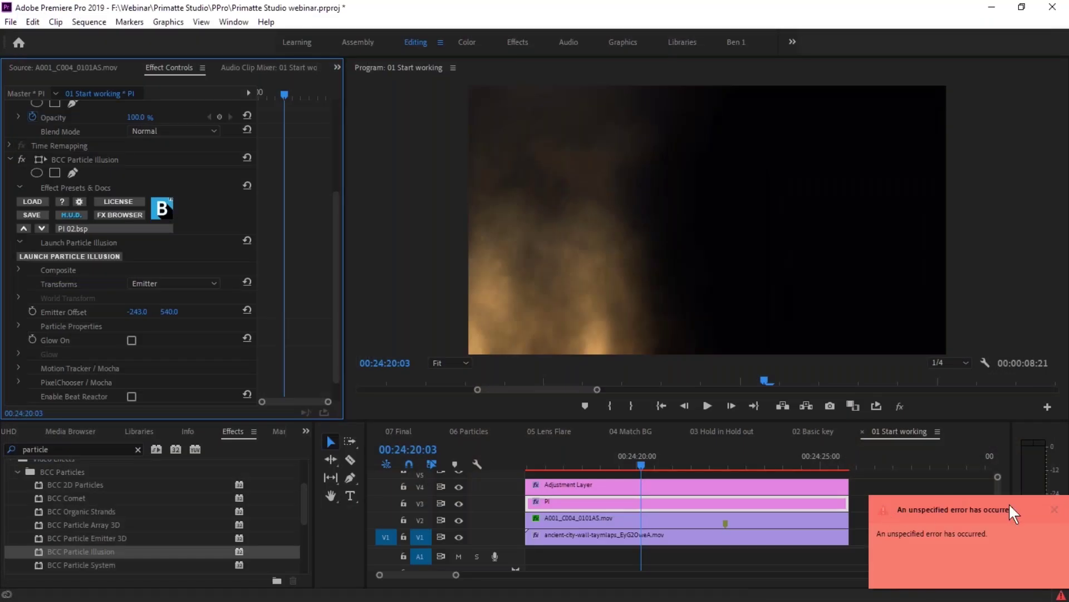
left_click(1054, 509)
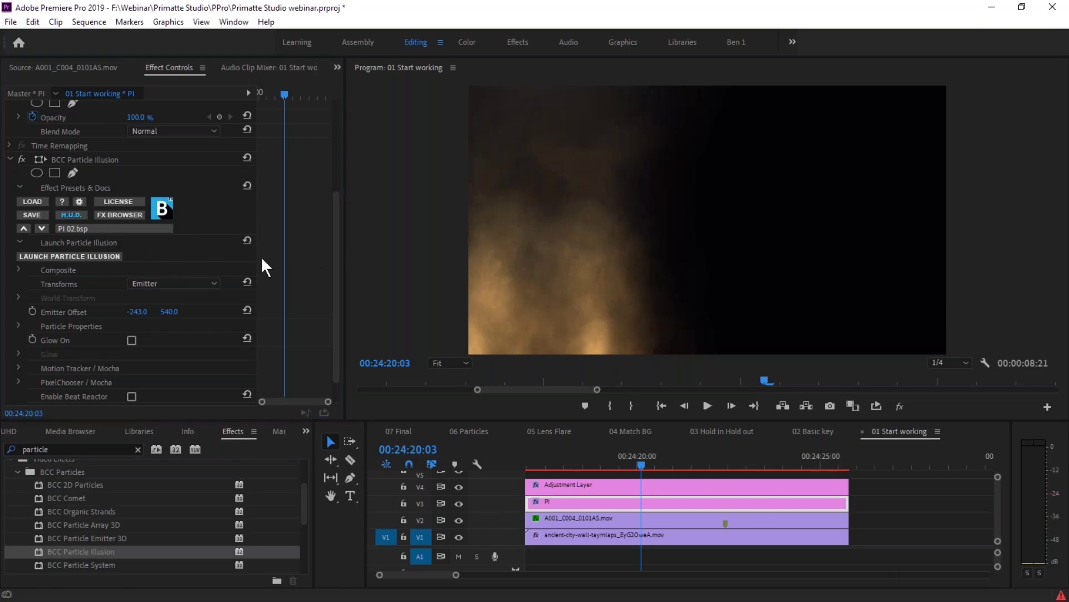
- Set the PI clip's Opacity blend mode to Screen and check the composite at 00:24:21:08
left_click(19, 269)
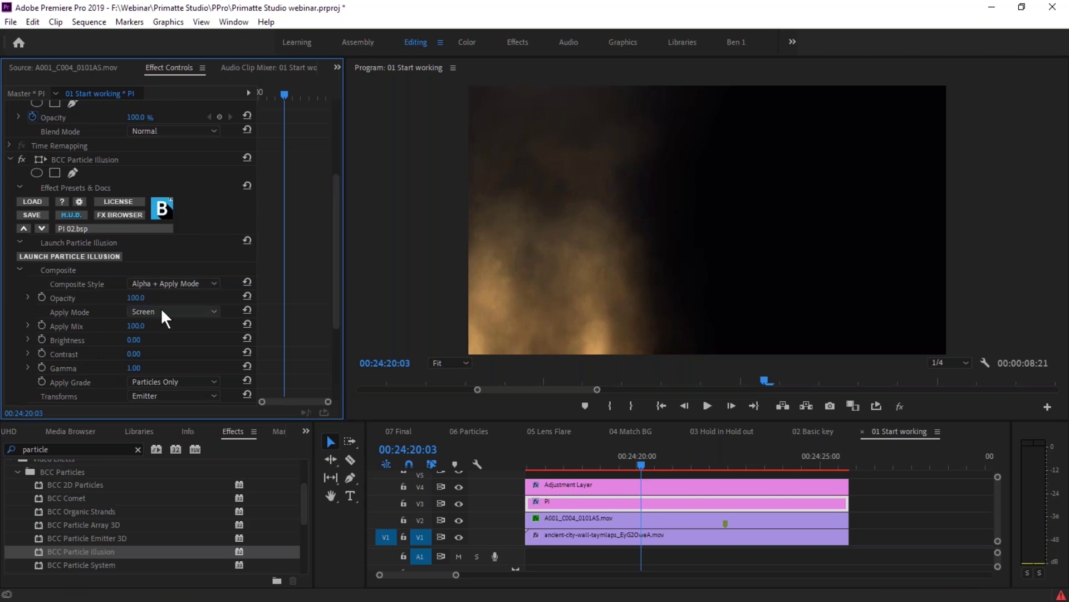
left_click(176, 130)
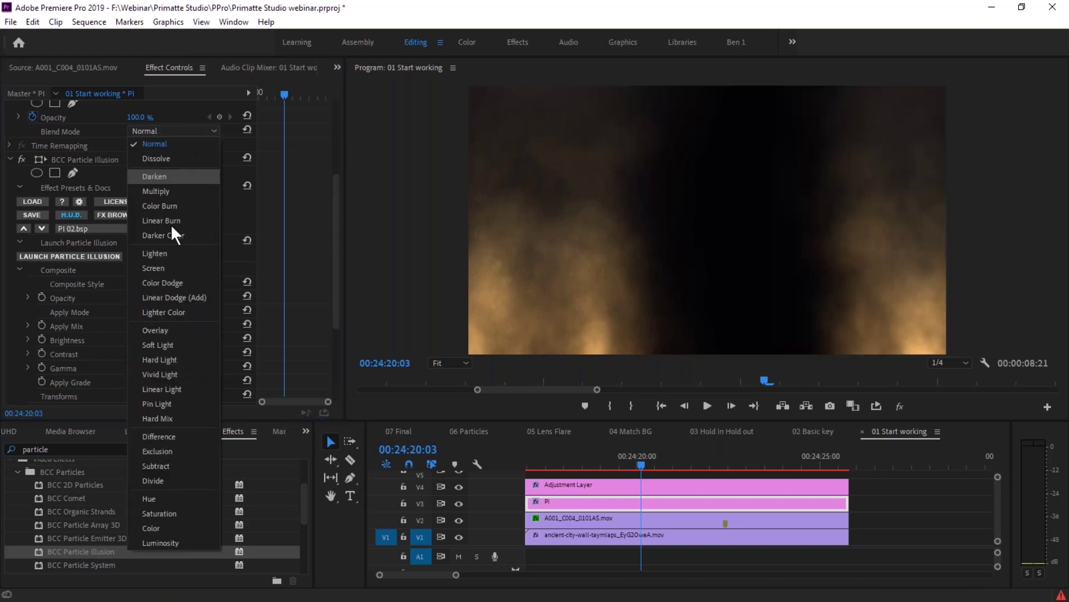
left_click(172, 266)
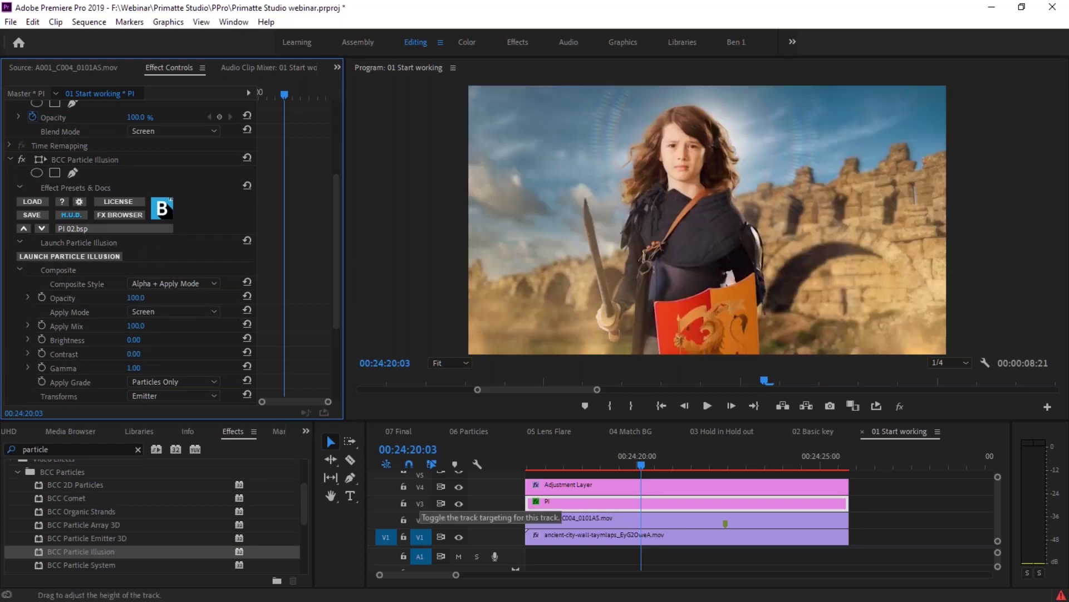
left_click(685, 461)
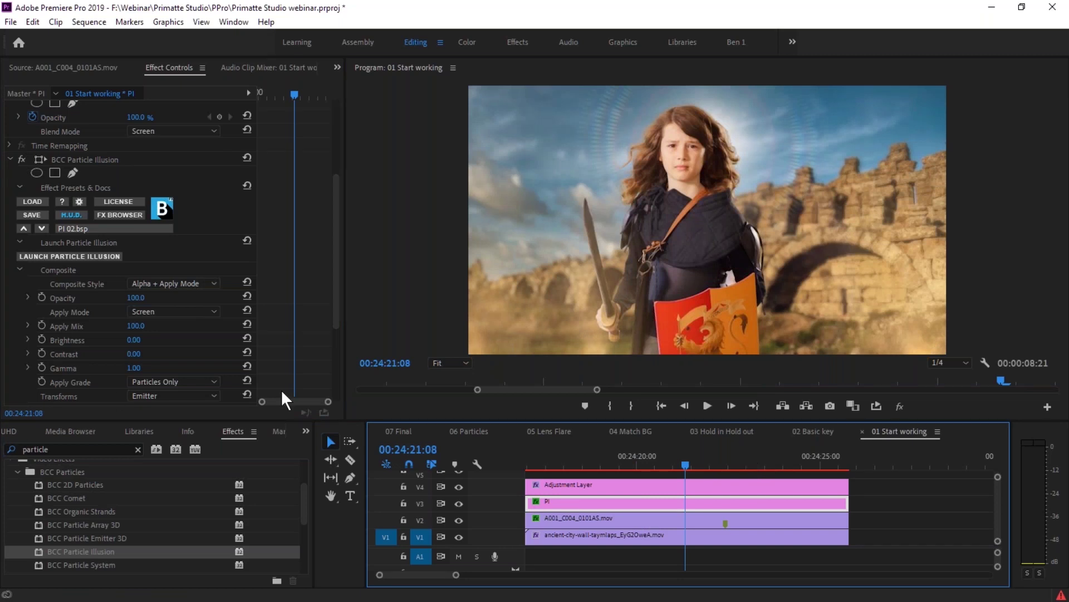
- Review the 02 Basic key, 03 Hold in Hold out and 04 Match BG sequences in order, scrubbing 03 to 00:24:21:13
left_click(820, 429)
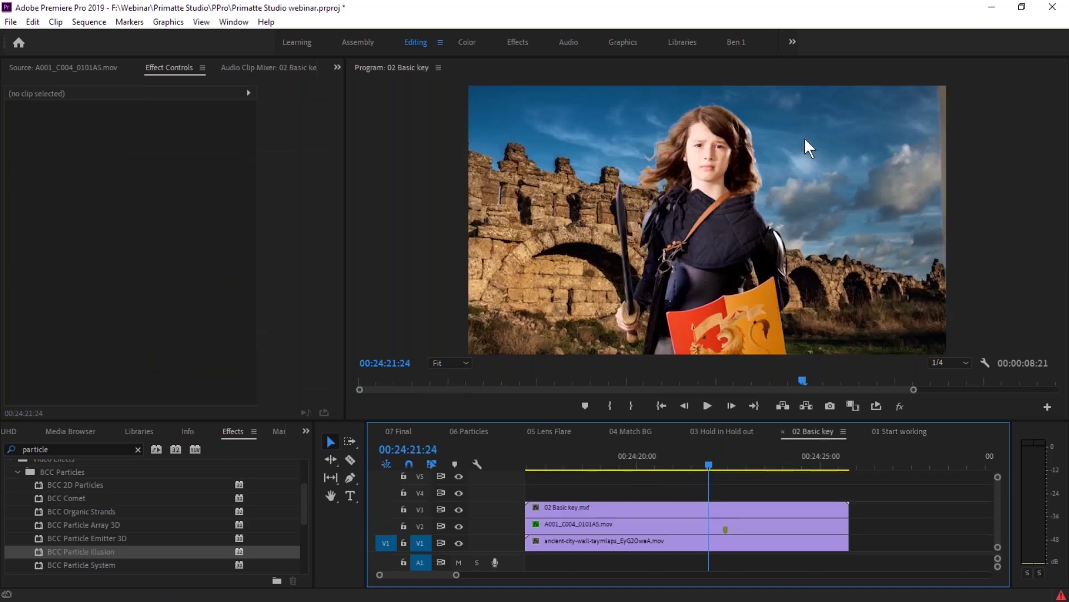
left_click(737, 428)
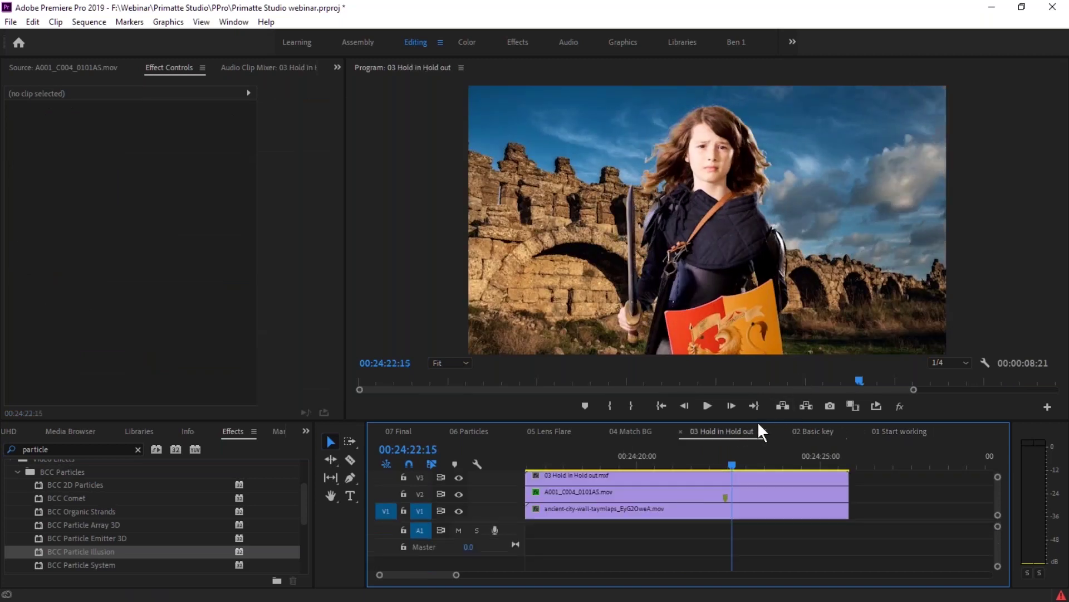
left_click_drag(719, 463, 692, 463)
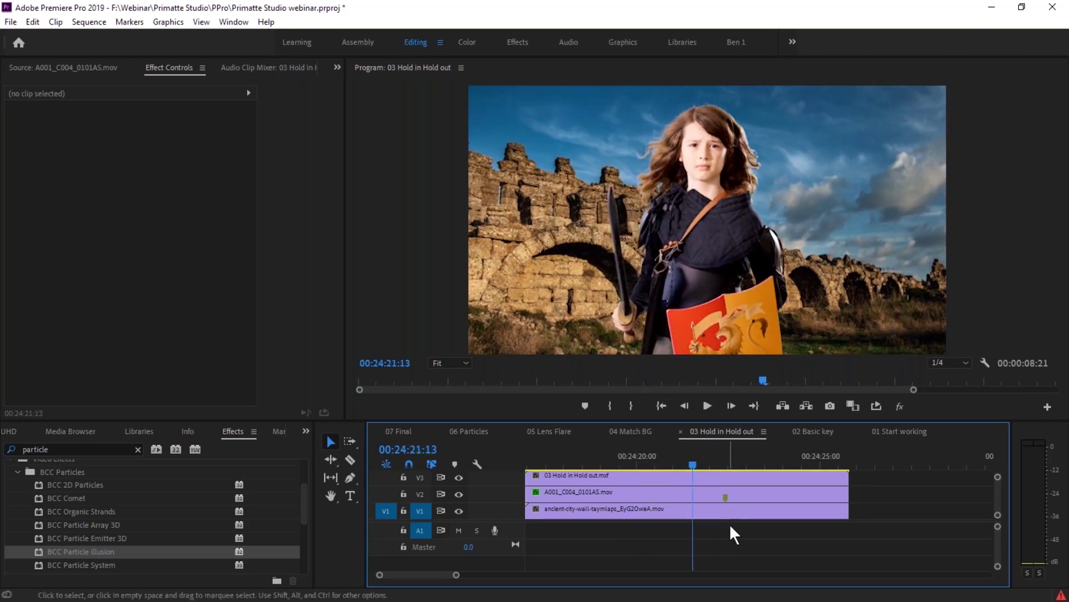
left_click(637, 436)
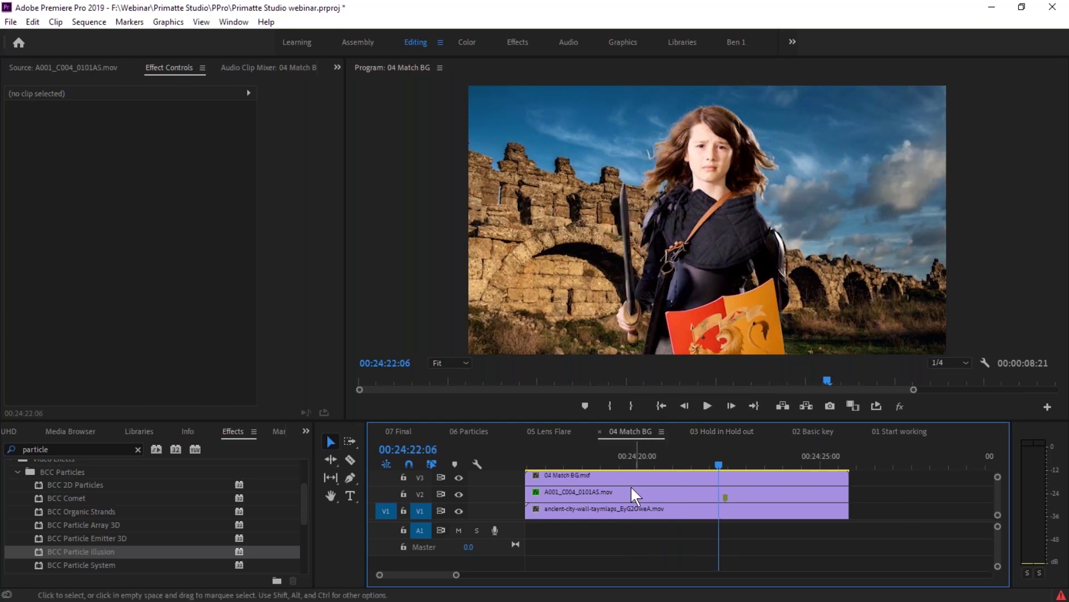
- View the 05 Lens Flare sequence and scrub it to 00:24:19:06 to examine the flare behind the subject
left_click(551, 431)
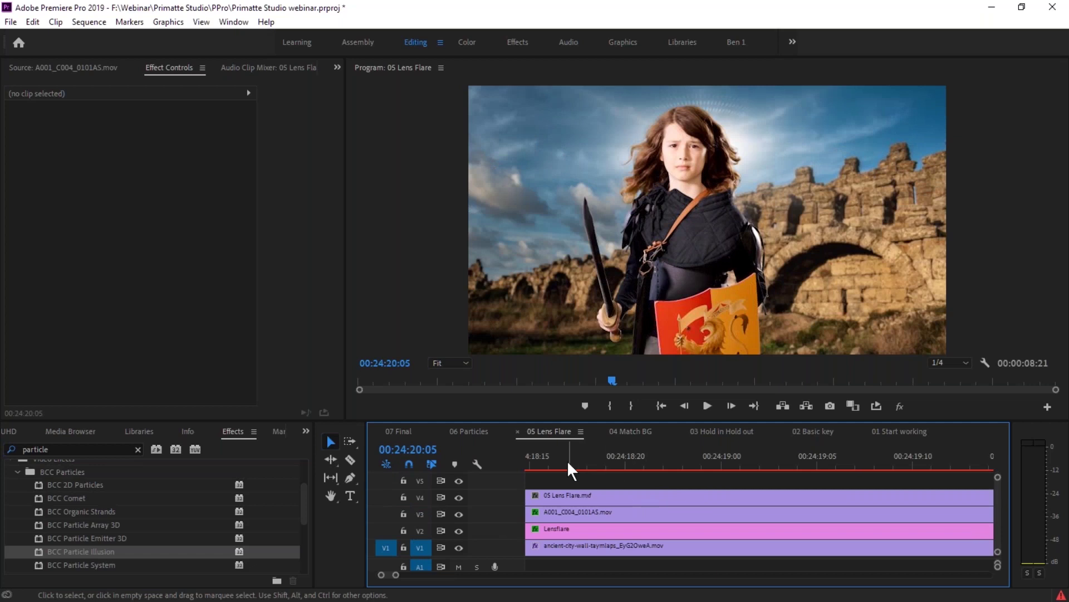
left_click_drag(567, 460, 740, 458)
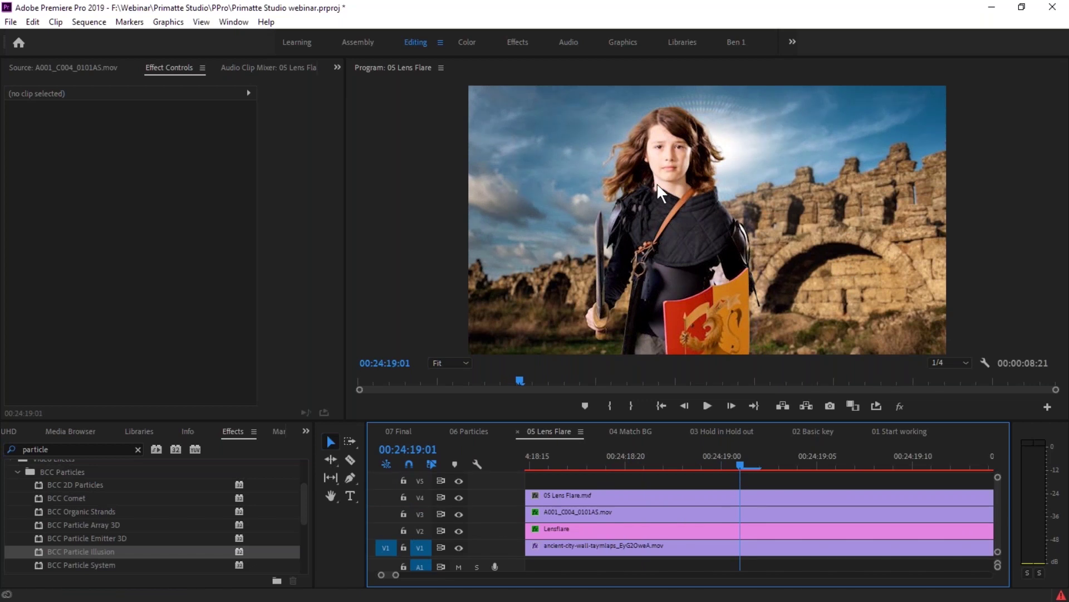
left_click_drag(735, 458, 771, 466)
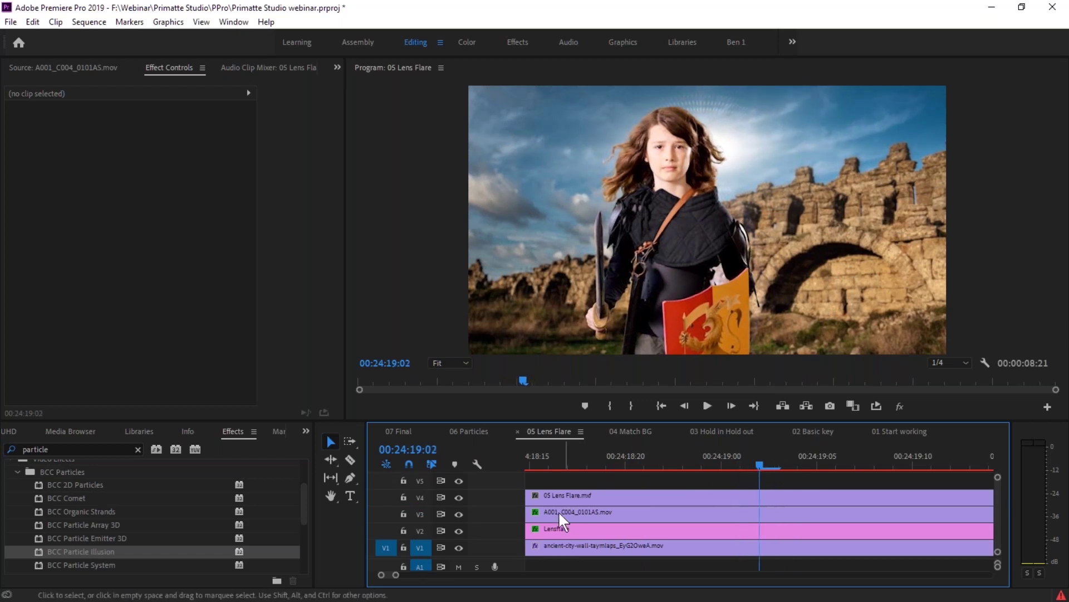
left_click_drag(772, 456, 837, 460)
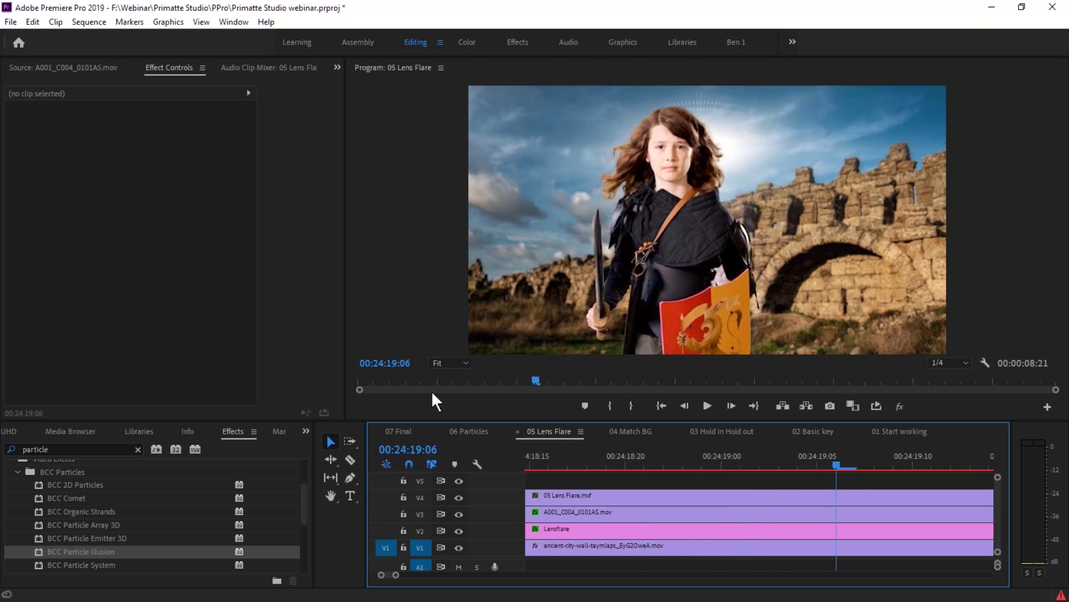
- Play back the start of the 06 Particles sequence to examine the flames around the subject
left_click(466, 433)
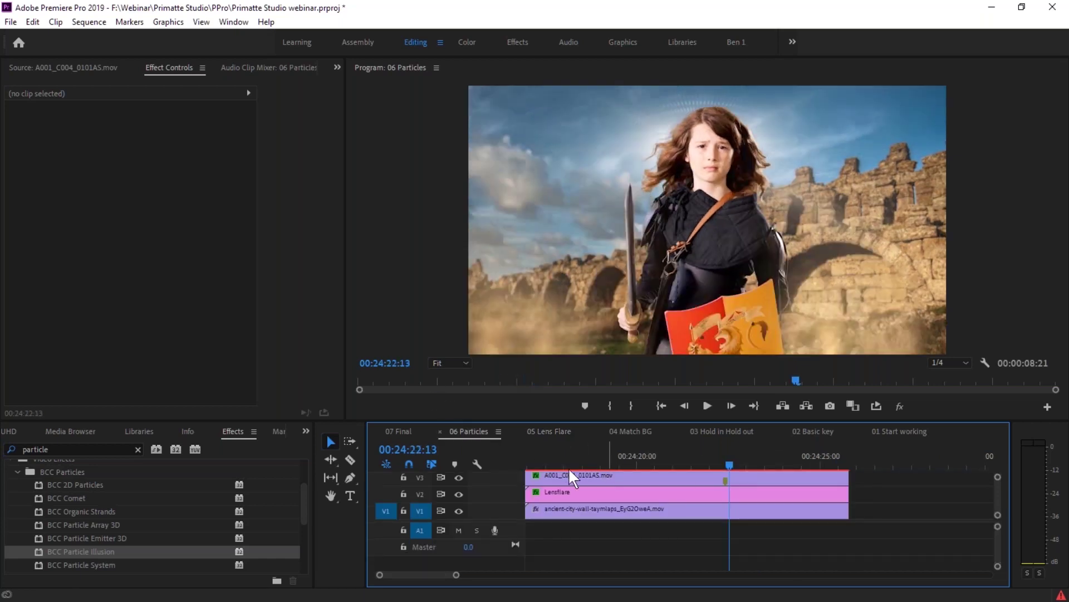
mouse_move(555, 458)
left_mouse_down()
mouse_move(745, 471)
mouse_move(574, 466)
left_mouse_up()
key("space")
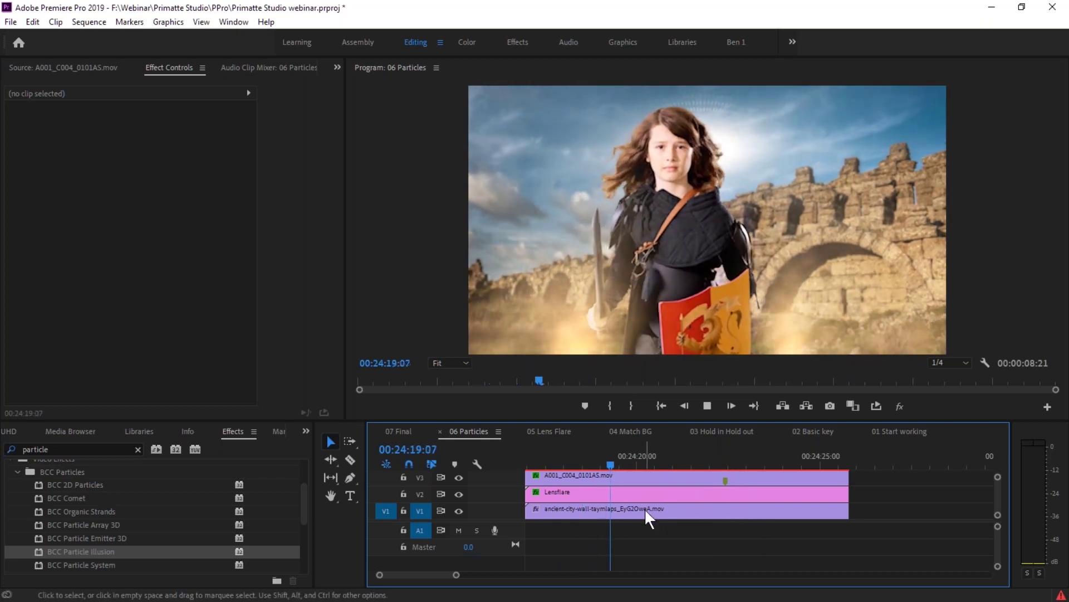
- Play the 07 Final sequence from 00:24:17:20 and stop playback at 00:24:21:02
left_click(400, 430)
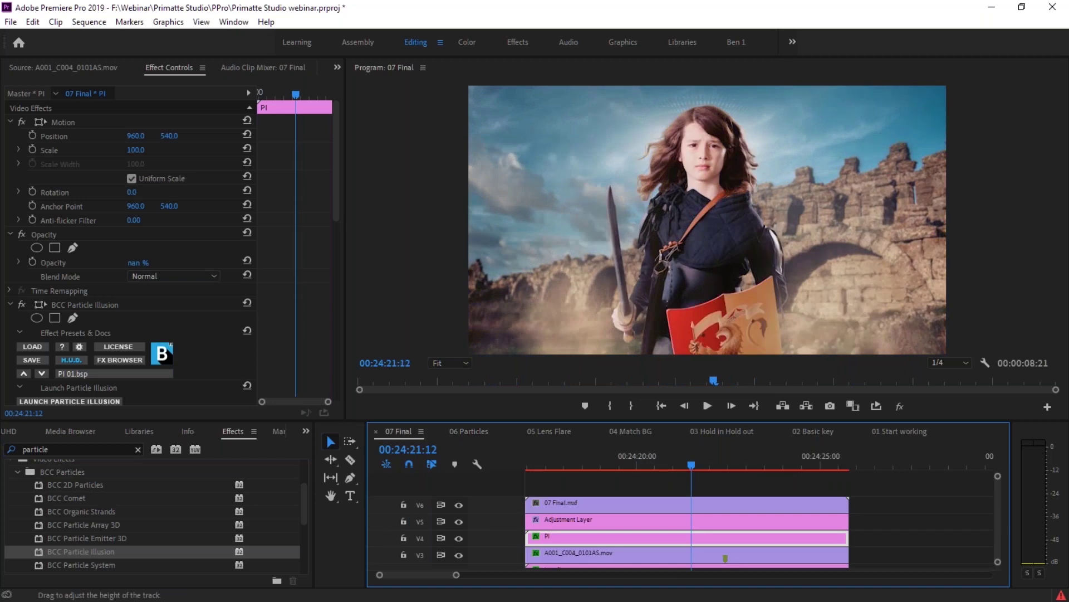
left_click_drag(628, 457, 555, 464)
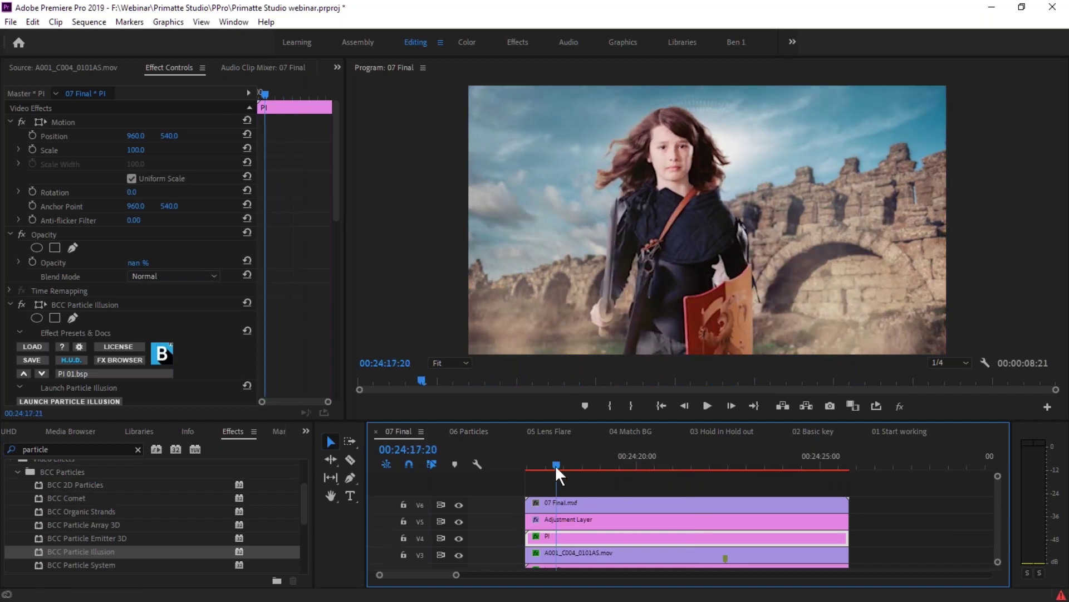
key("space")
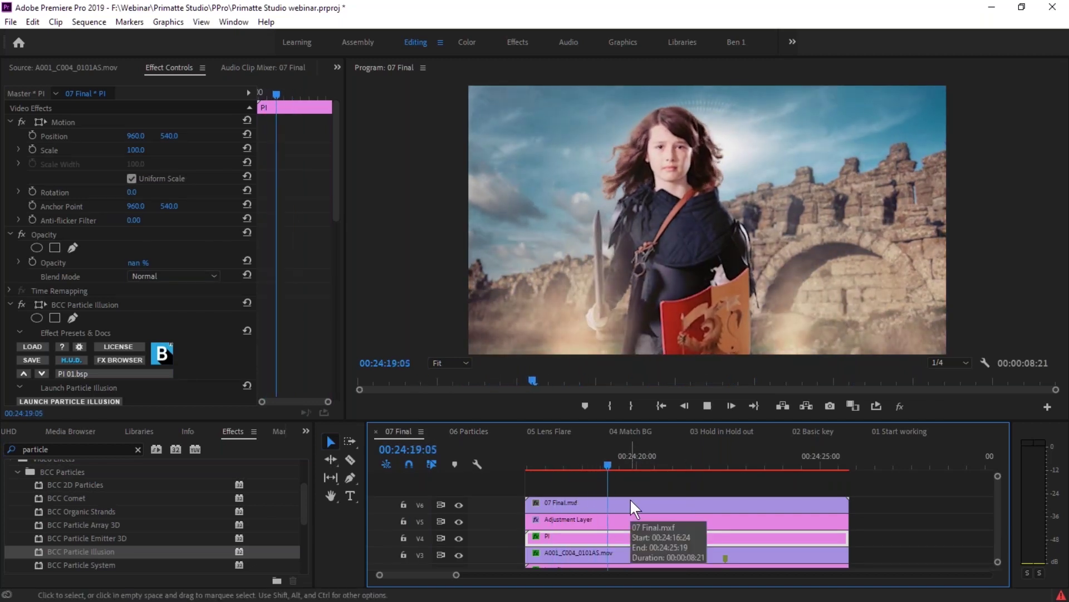
key("space")
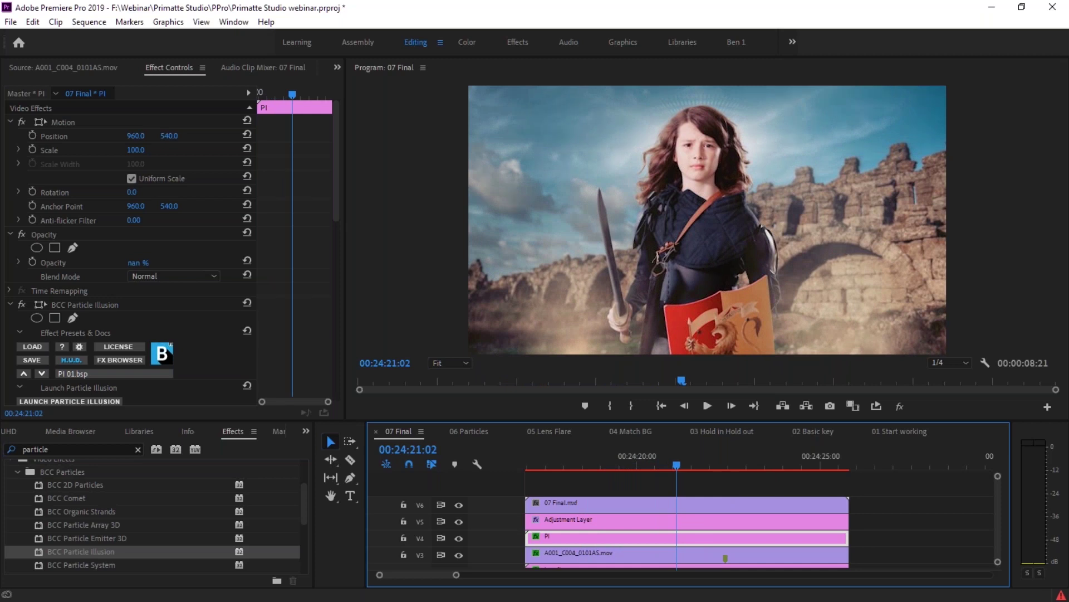
- Compare 01 Start working with 07 Final, then examine the final composite in a maximized Program monitor and restore the layout at 00:24:20:12
left_click(898, 428)
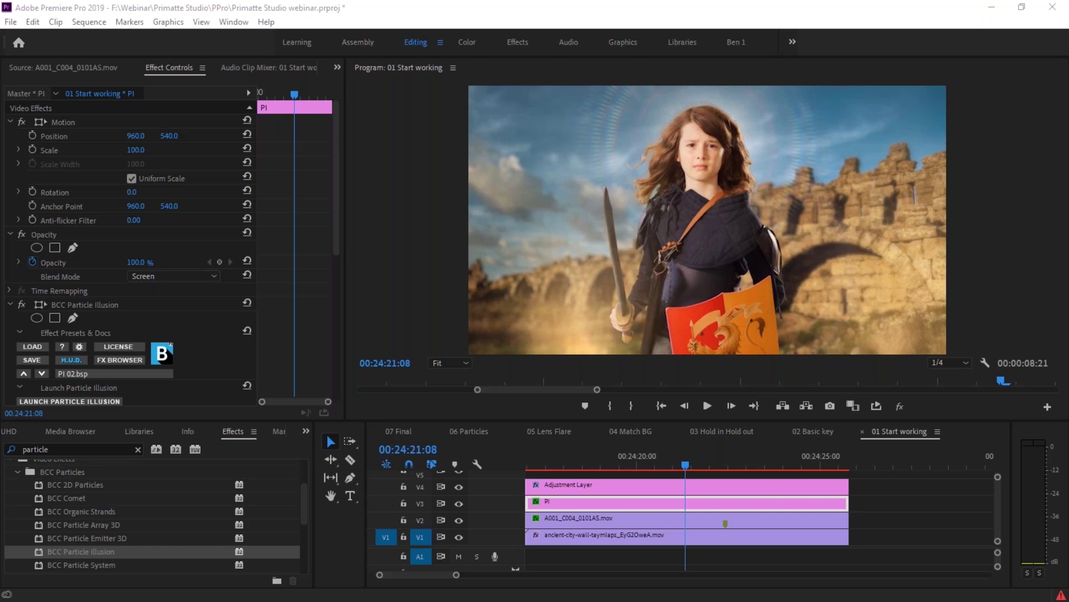
left_click(396, 431)
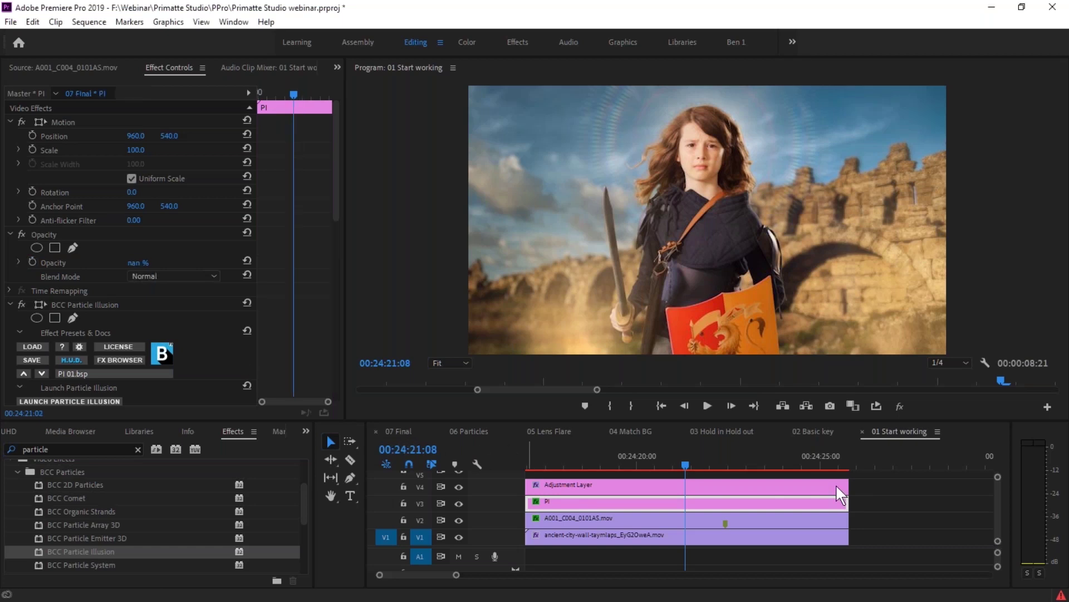
key("grave")
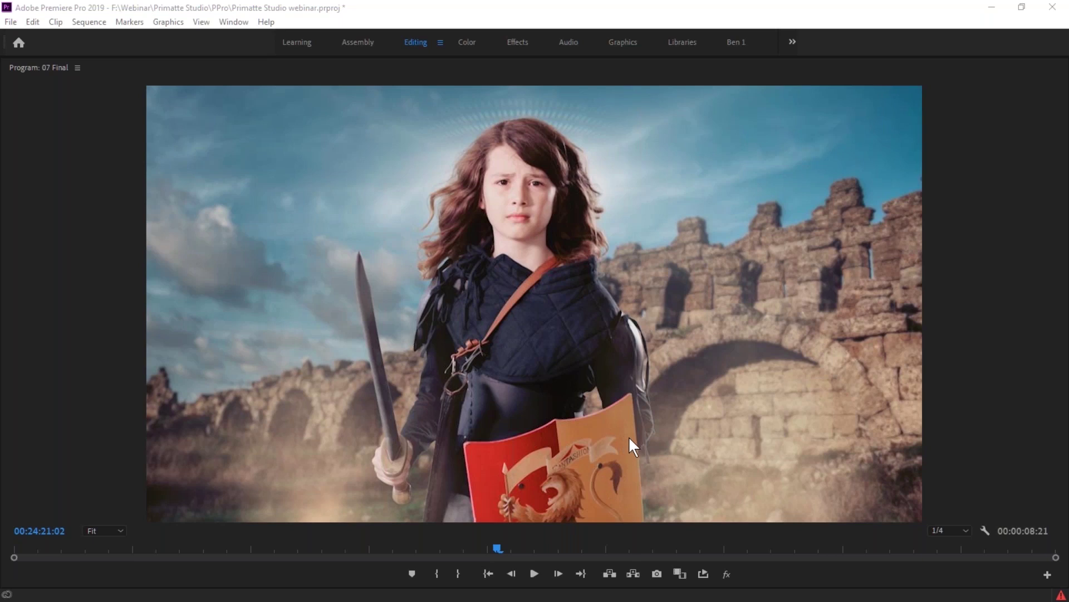
left_click(425, 549)
key("grave")
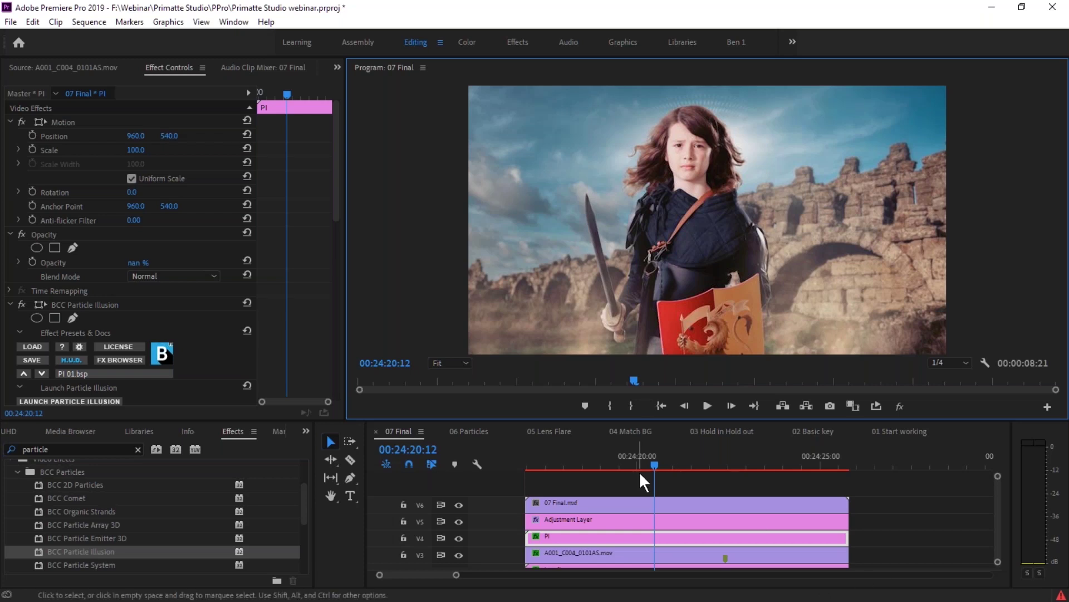
- Scrub the 07 Final sequence forward to 00:24:22:16 to examine the finished composite
left_click_drag(648, 461, 691, 456)
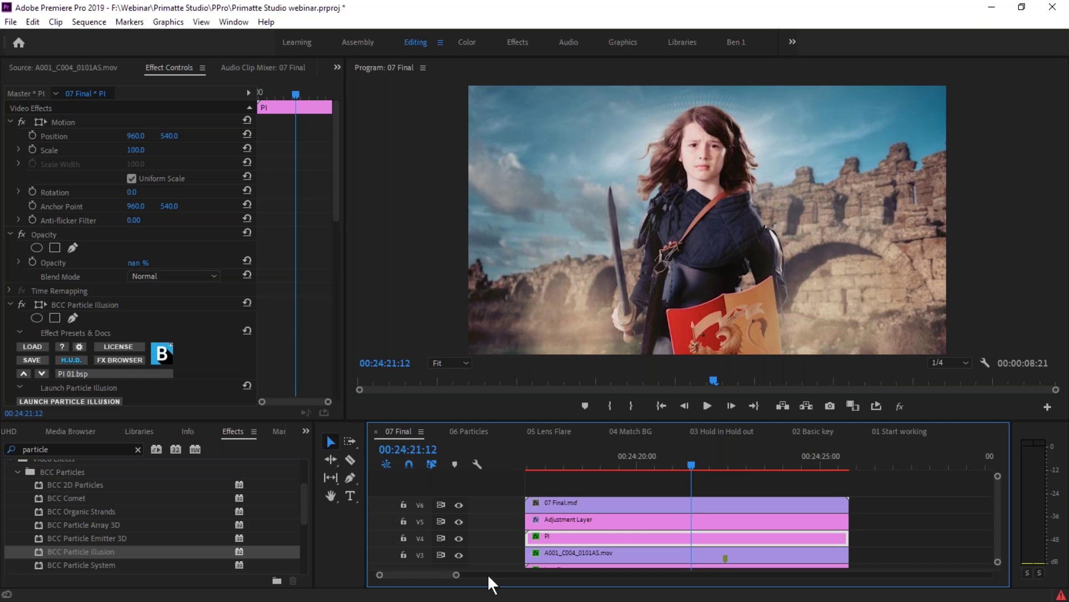
left_click(701, 461)
mouse_move(714, 462)
left_mouse_down()
mouse_move(751, 462)
mouse_move(734, 462)
left_mouse_up()
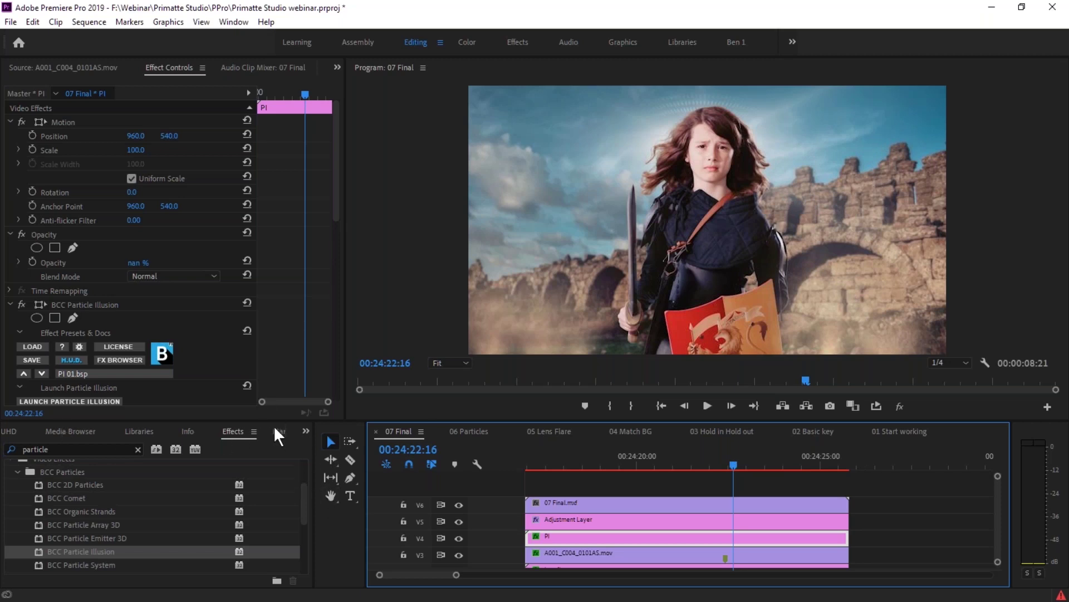
- Examine the metadata and available clip commands for A001_C004_0101AS.mov in the DNxHR UHD bin, and open the Castle bin
left_click(28, 432)
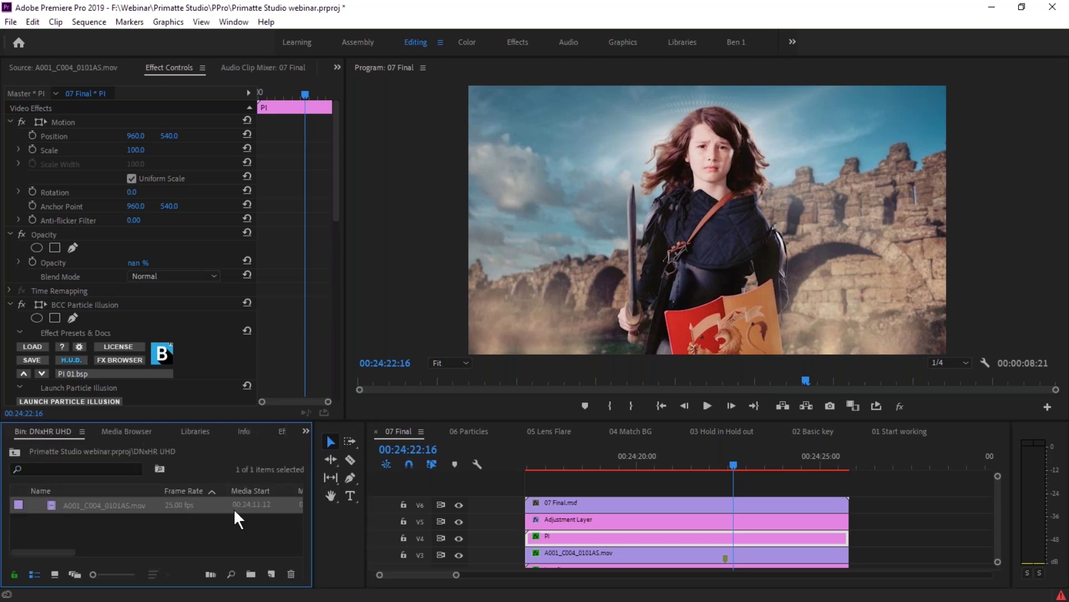
left_click_drag(66, 549, 106, 542)
right_click(94, 504)
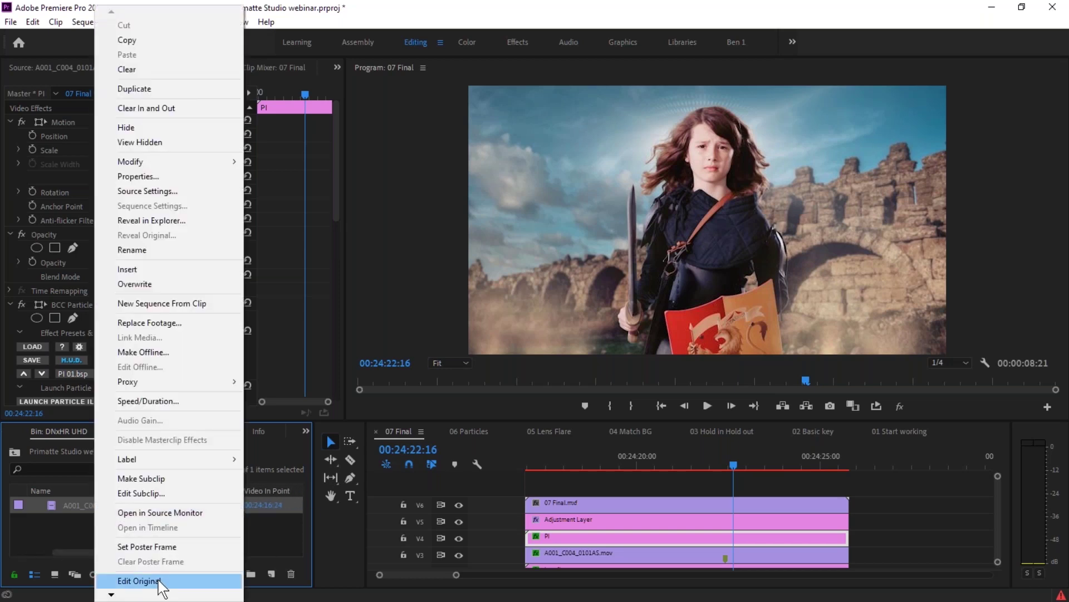
left_click(213, 325)
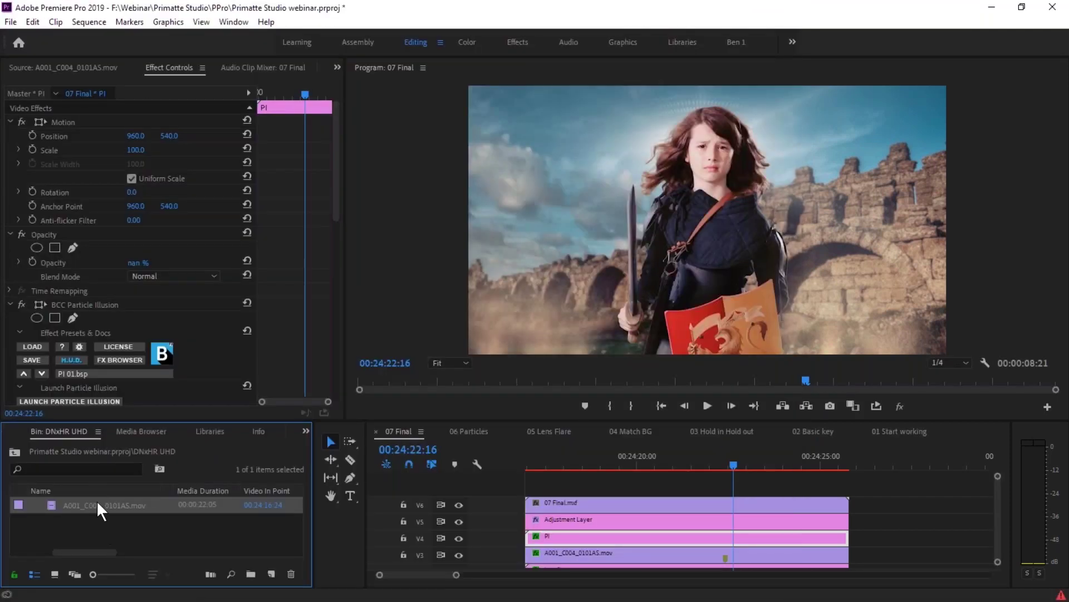
right_click(96, 500)
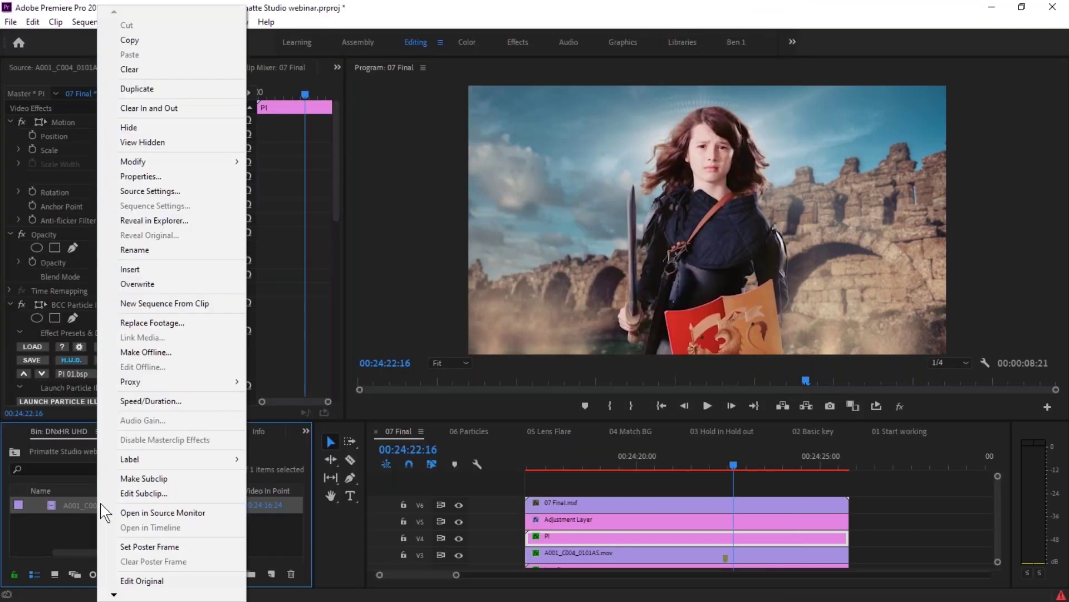
left_click(58, 524)
left_click_drag(76, 552, 29, 546)
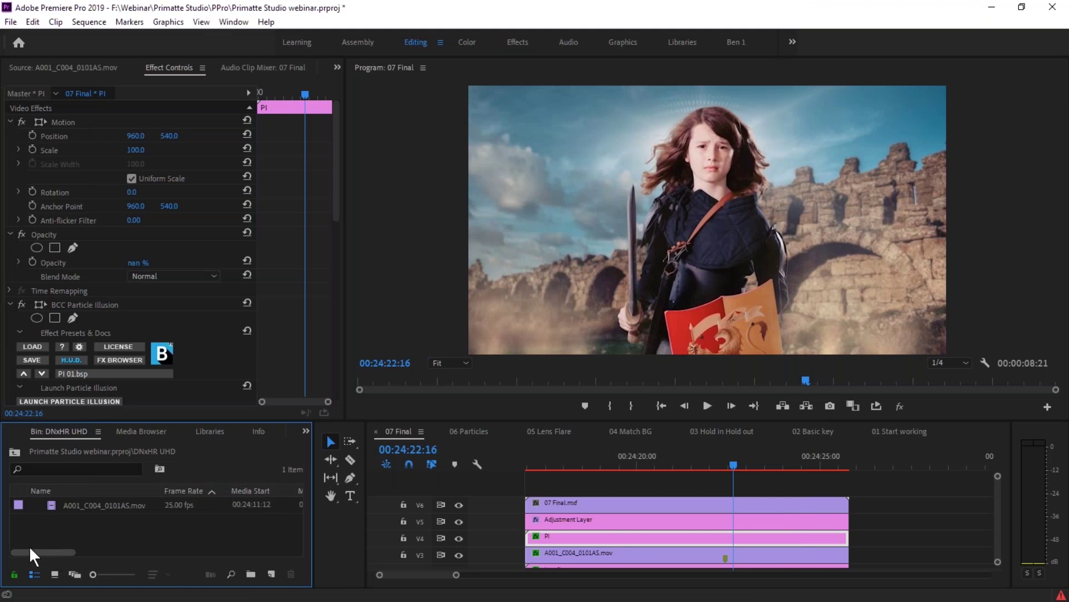
right_click(87, 500)
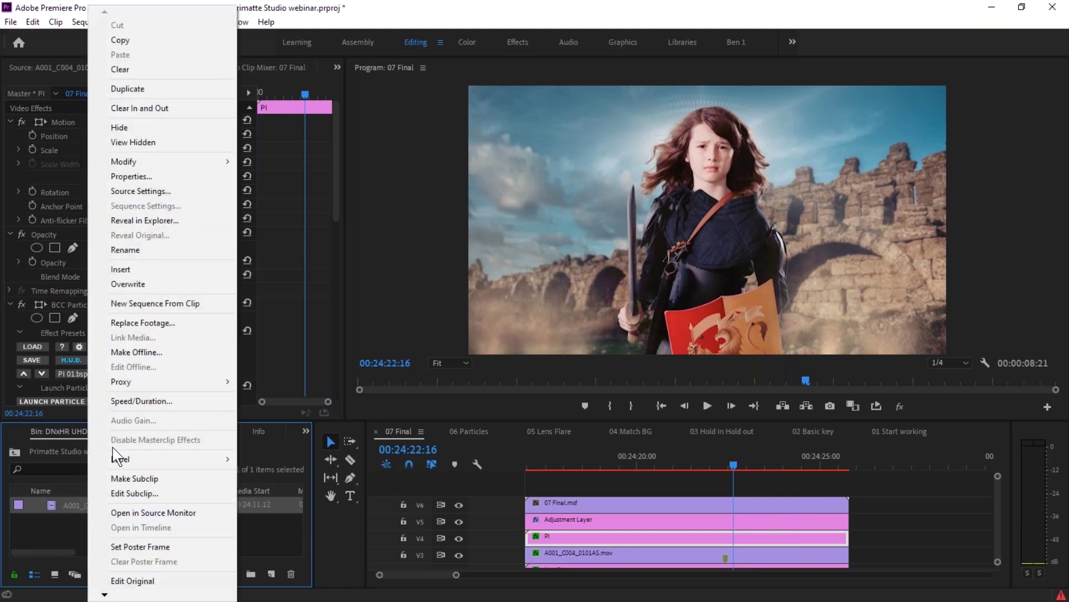
left_click(53, 525)
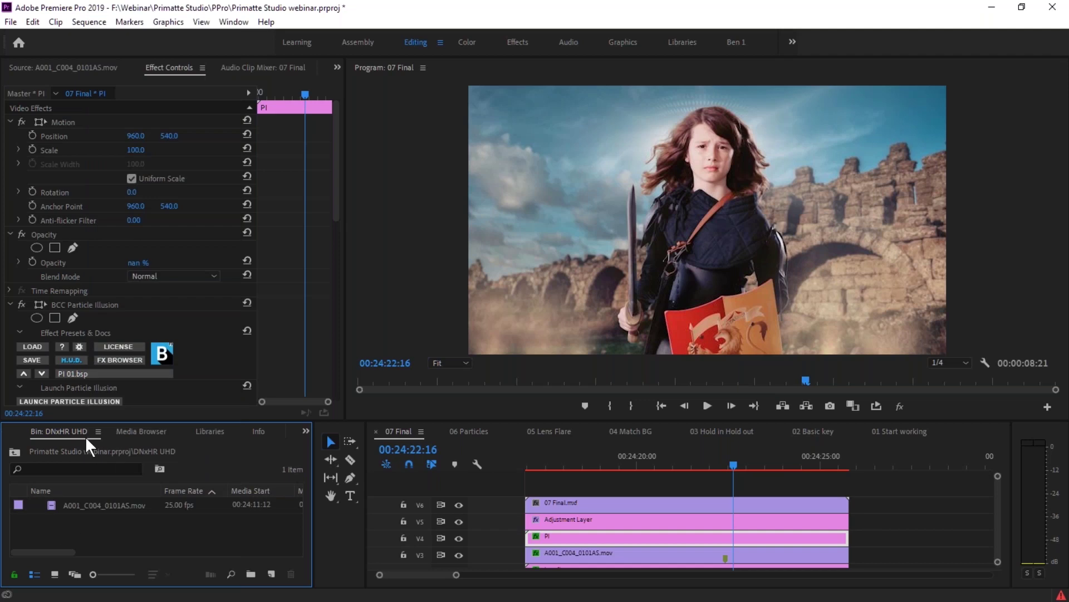
left_click(15, 429)
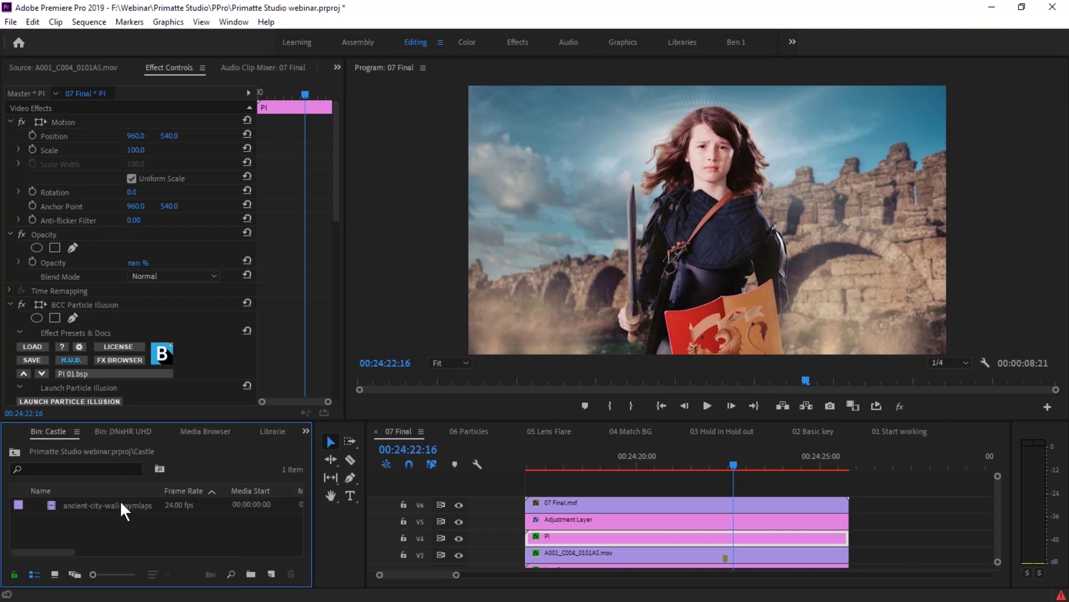
- In the 02 Basic key sequence, hide track V3, display the BCC Primatte Studio settings of A001_C004_0101AS.mov, and save the project
left_click(120, 431)
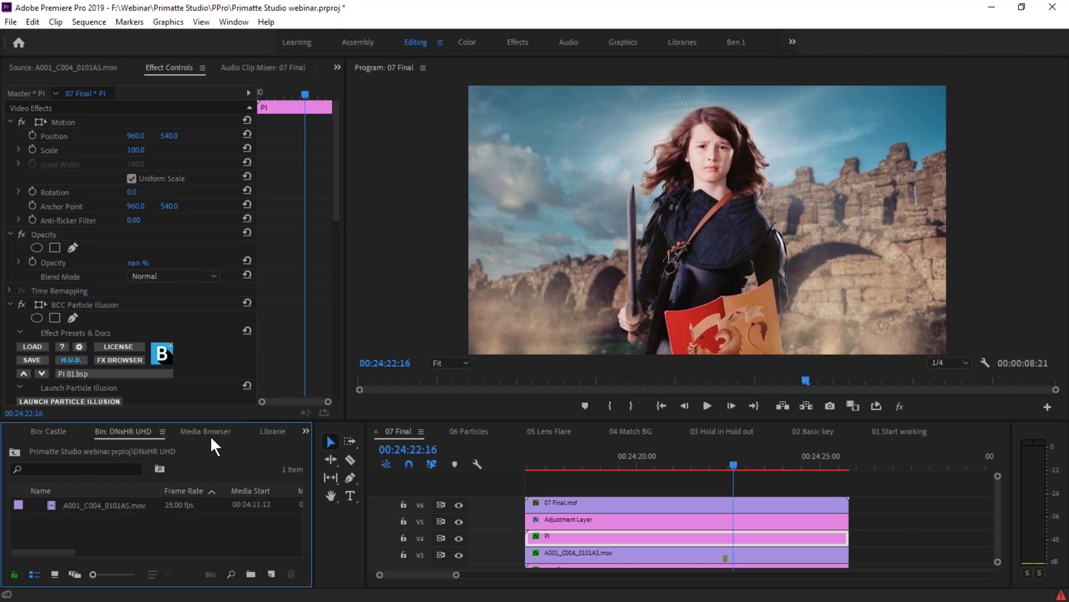
left_click(813, 431)
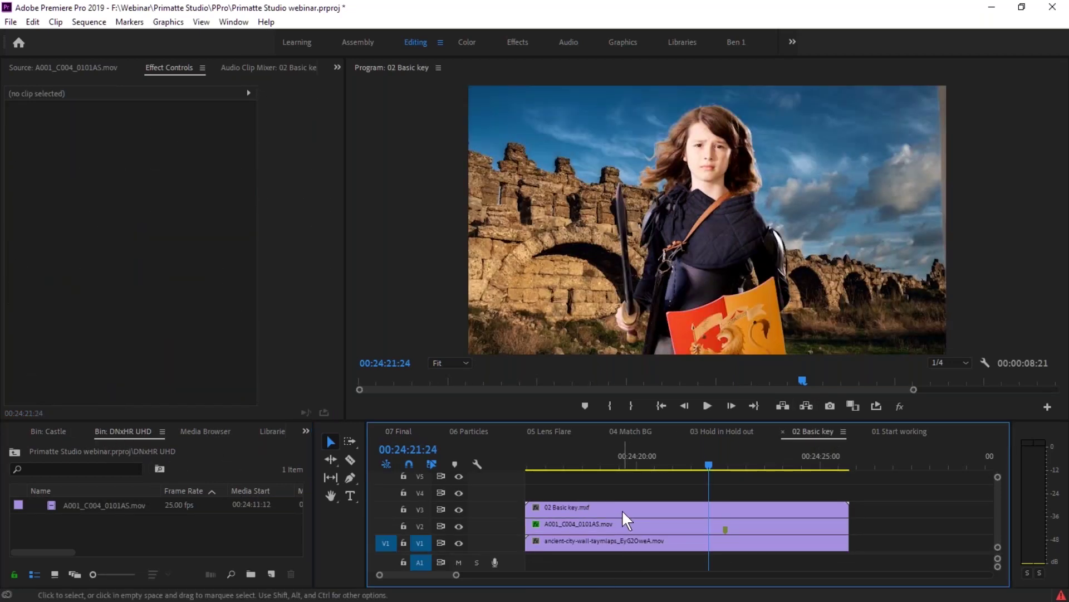
left_click(617, 509)
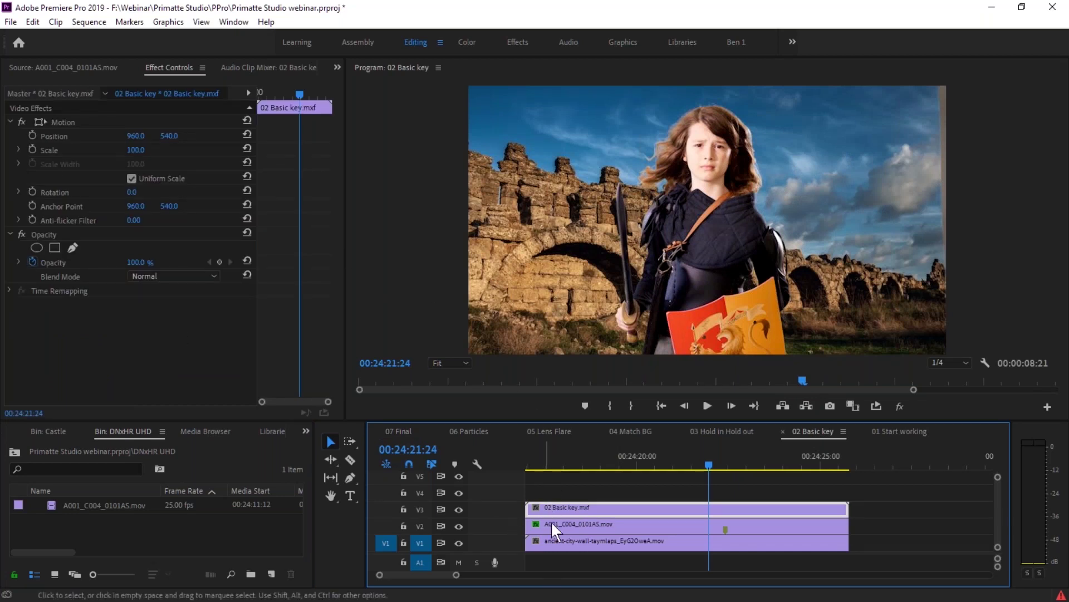
left_click(459, 509)
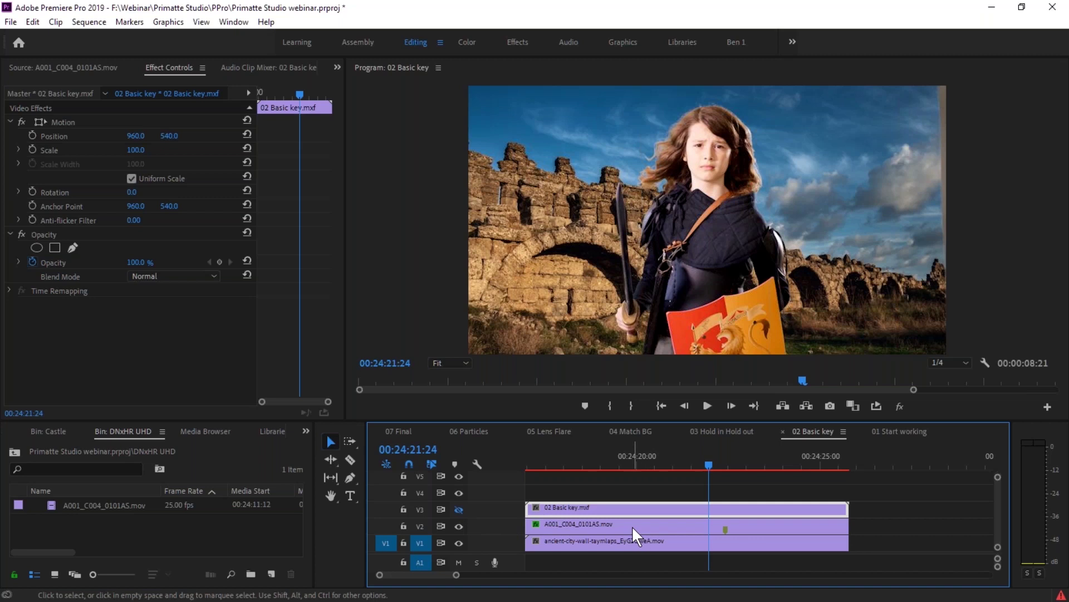
left_click(598, 523)
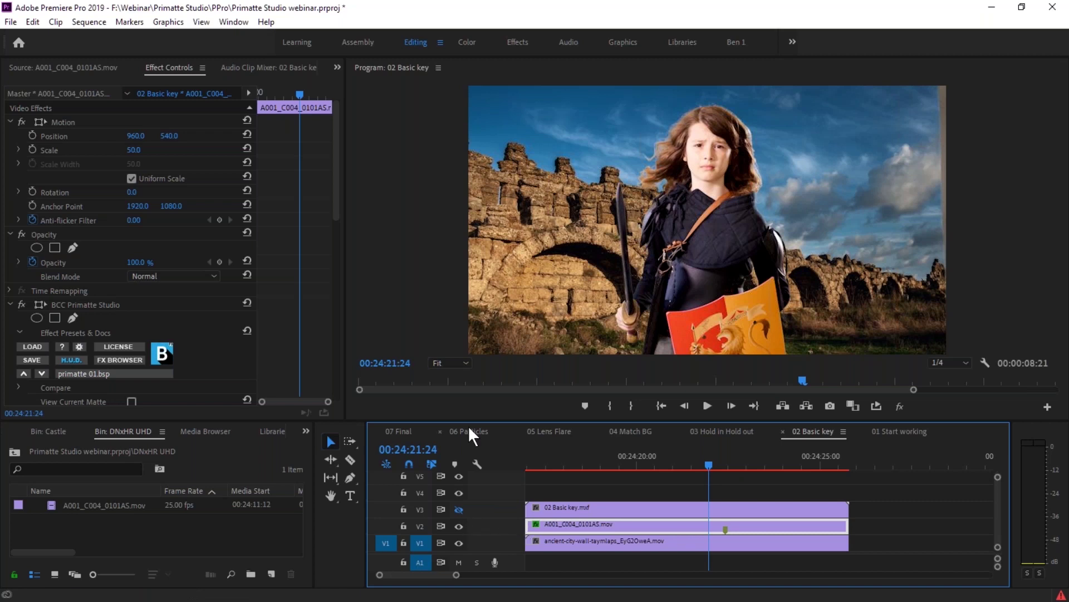
left_click_drag(333, 185, 341, 248)
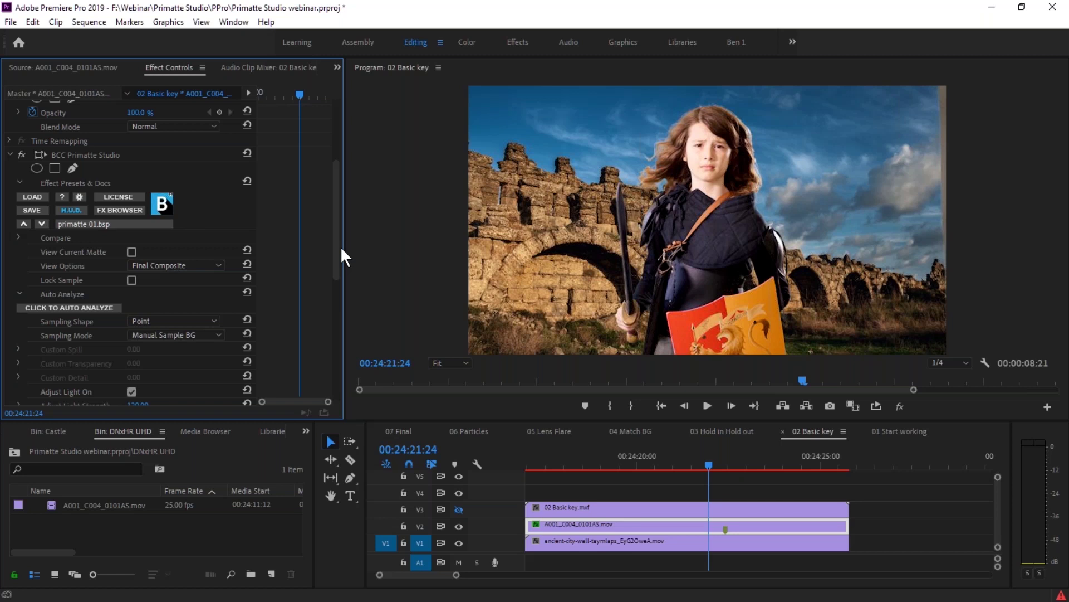
key("ctrl+s")
- Scrub 02 Basic key back to 00:24:20:06, play it to 00:24:20:21, and examine the remaining BCC Primatte Studio settings
left_click_drag(708, 459, 725, 465)
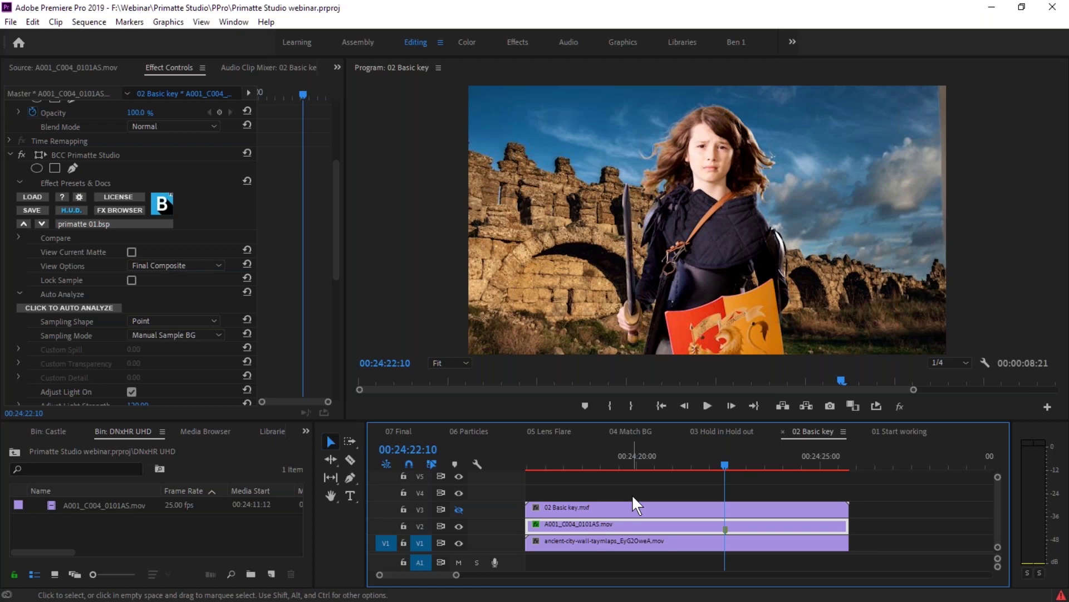
left_click(711, 464)
left_click_drag(711, 466, 646, 470)
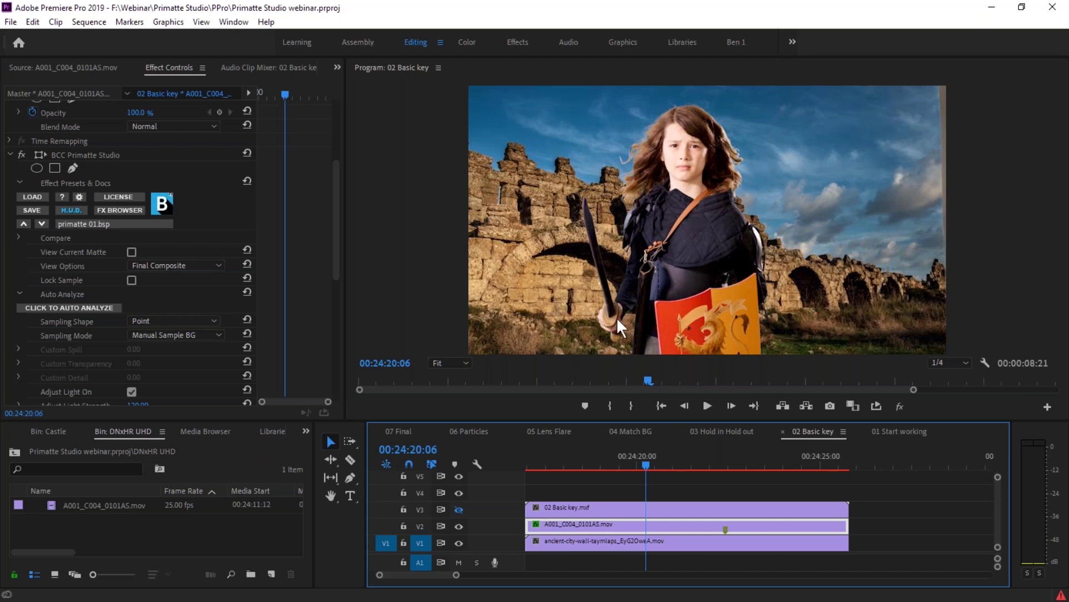
key("space")
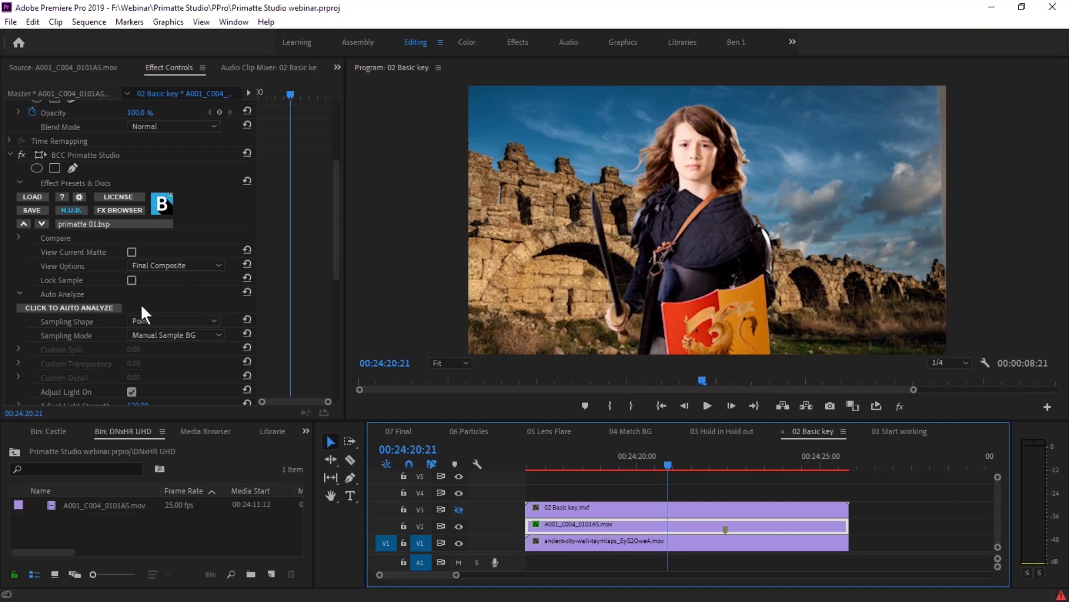
left_click_drag(333, 244, 307, 371)
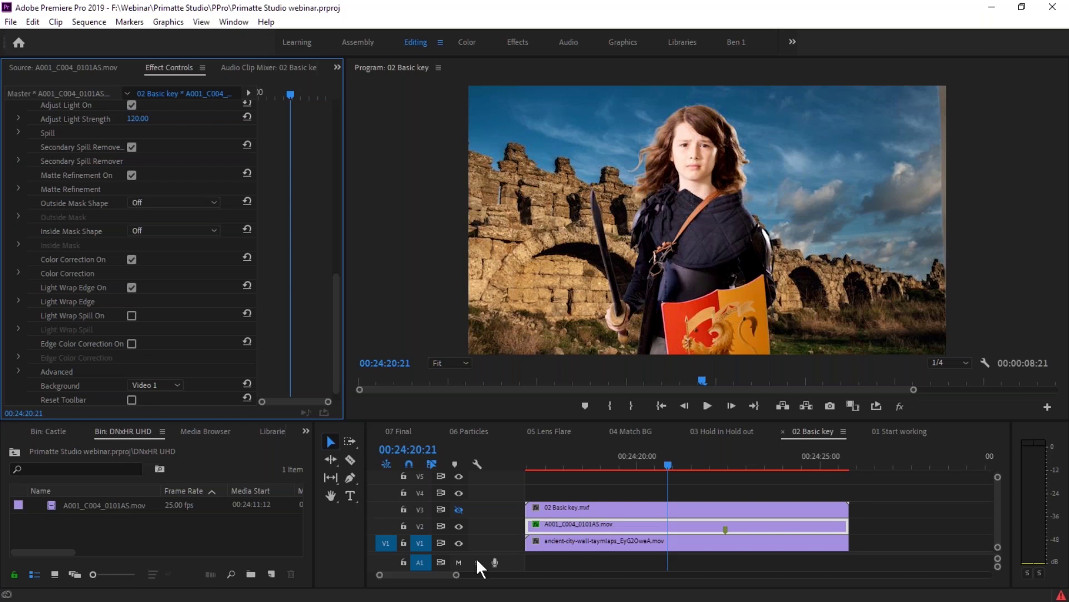
- Return to the 07 Final sequence and enlarge the Program monitor by making the timeline area shorter
left_click(400, 430)
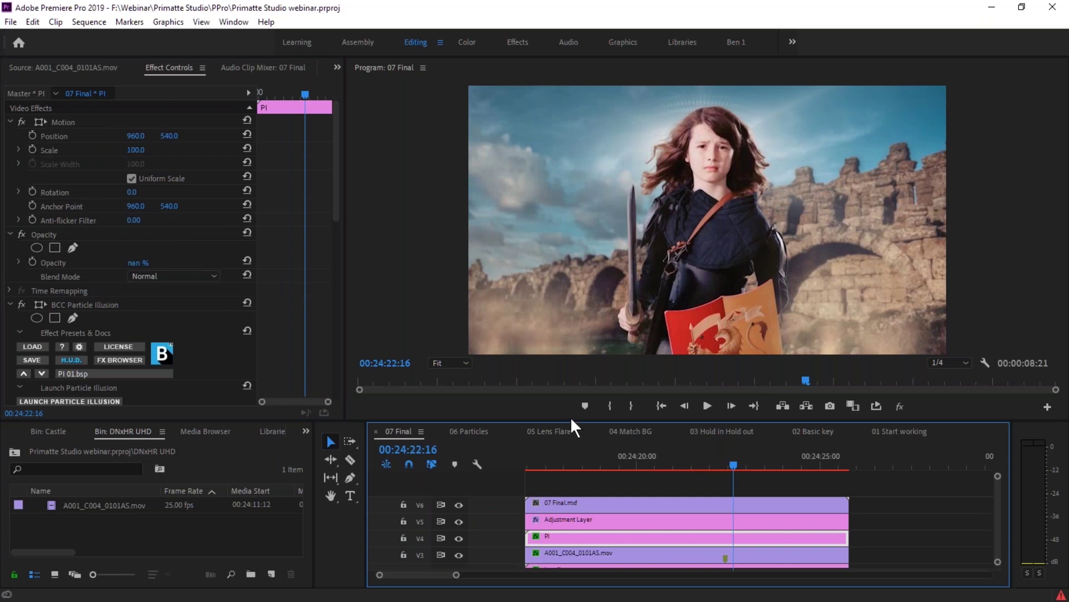
left_click_drag(574, 423, 573, 467)
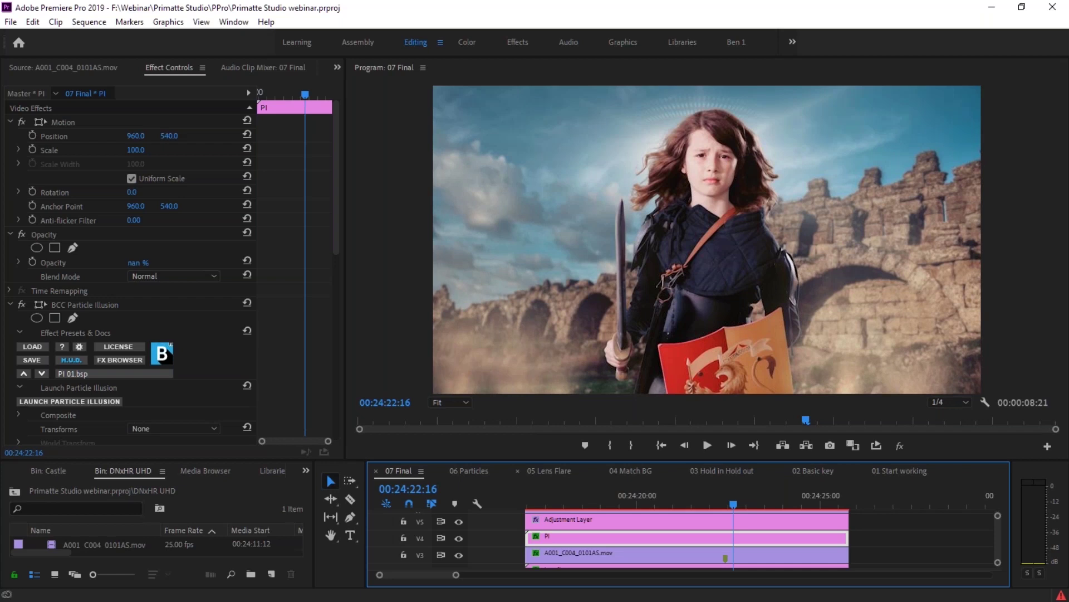